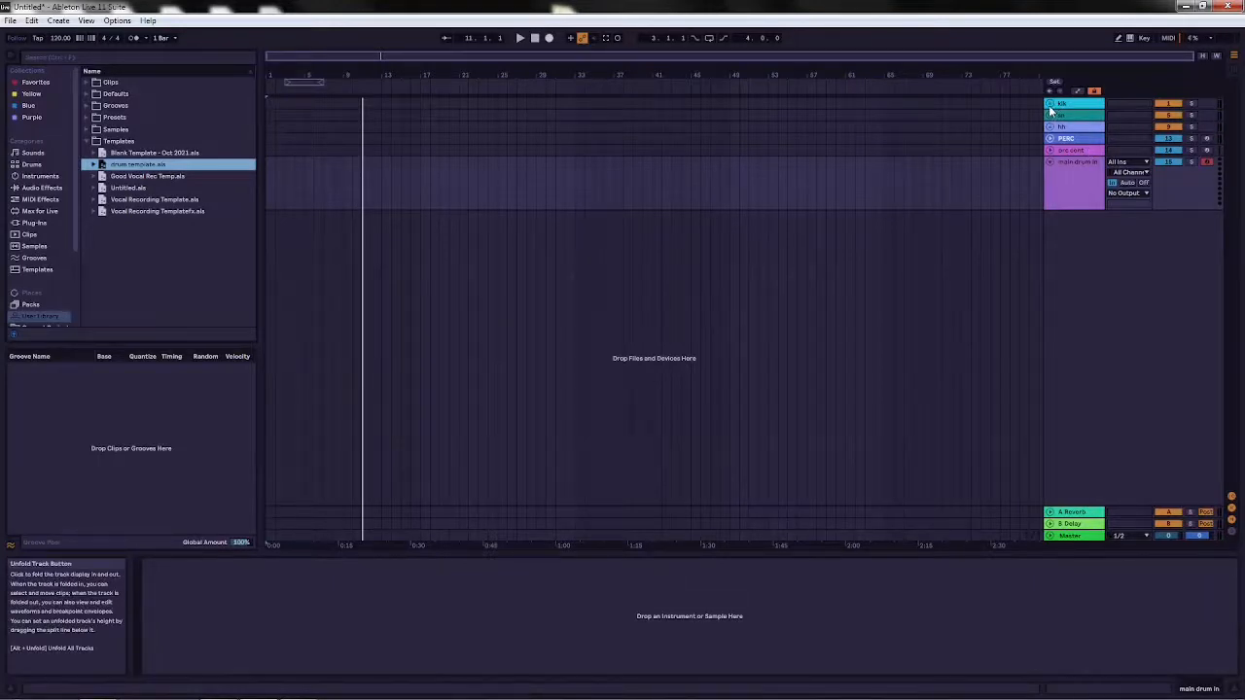
# Unfold the percussion control and PERC tracks to show their input, monitoring and output routing.
pyautogui.click(1070, 164)
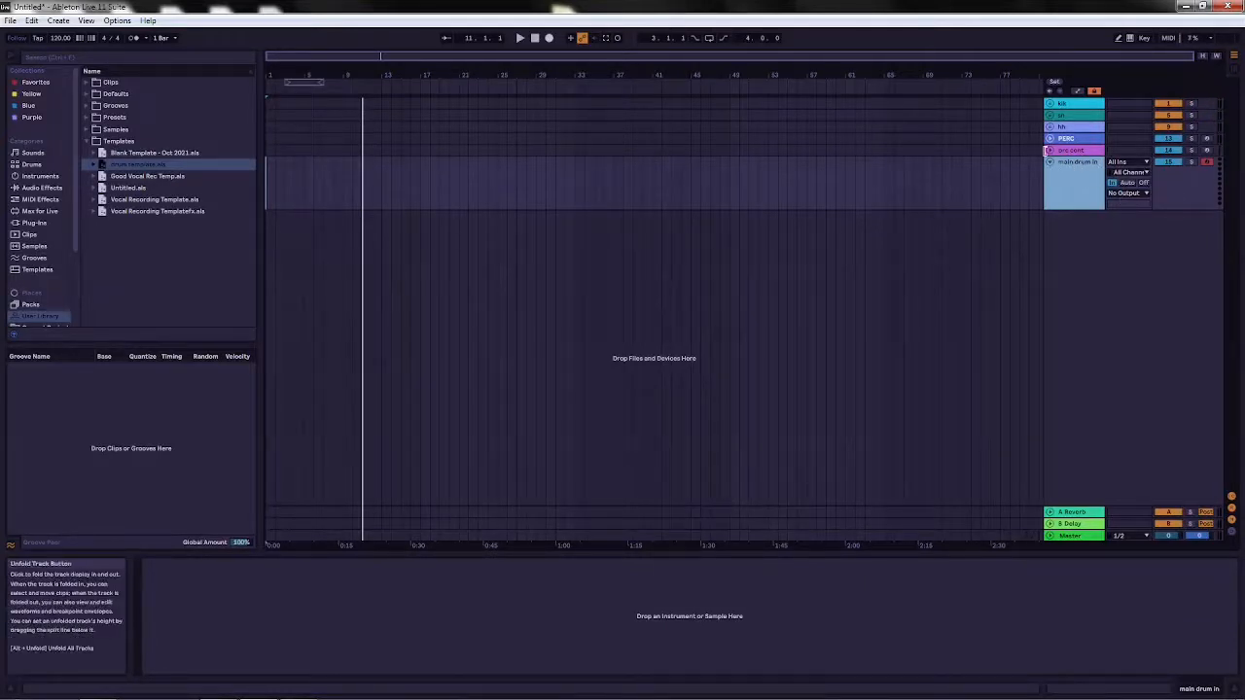
pyautogui.click(1049, 151)
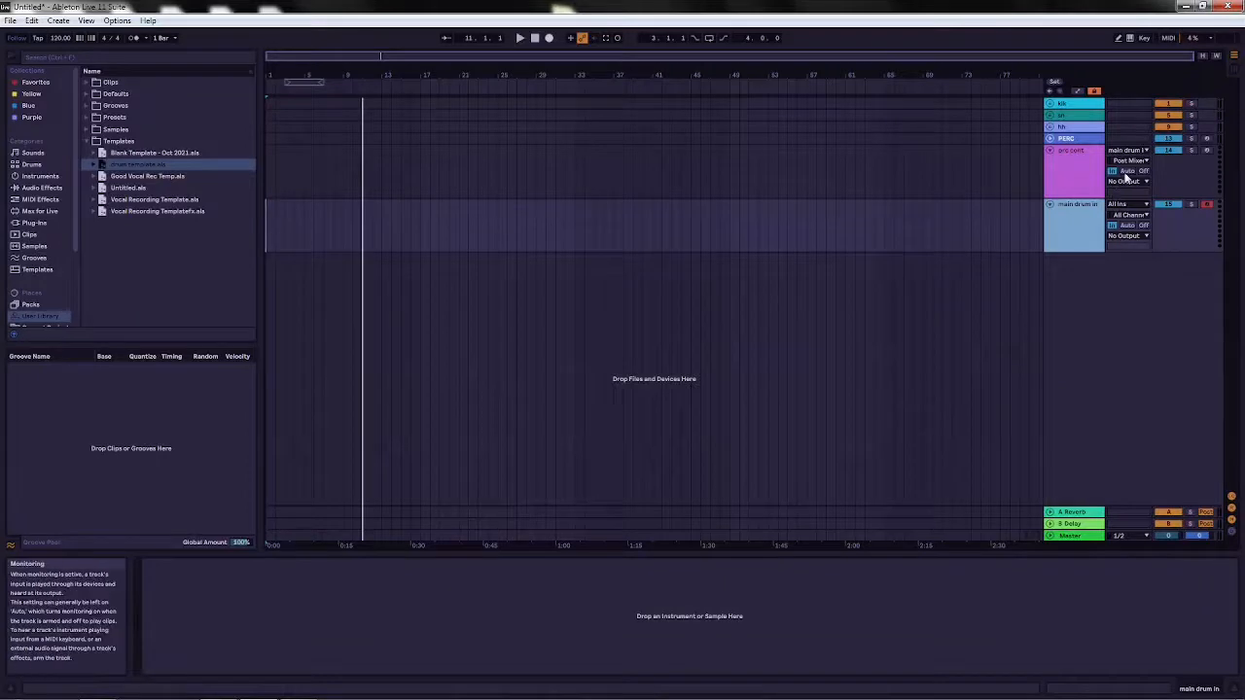
pyautogui.click(1050, 138)
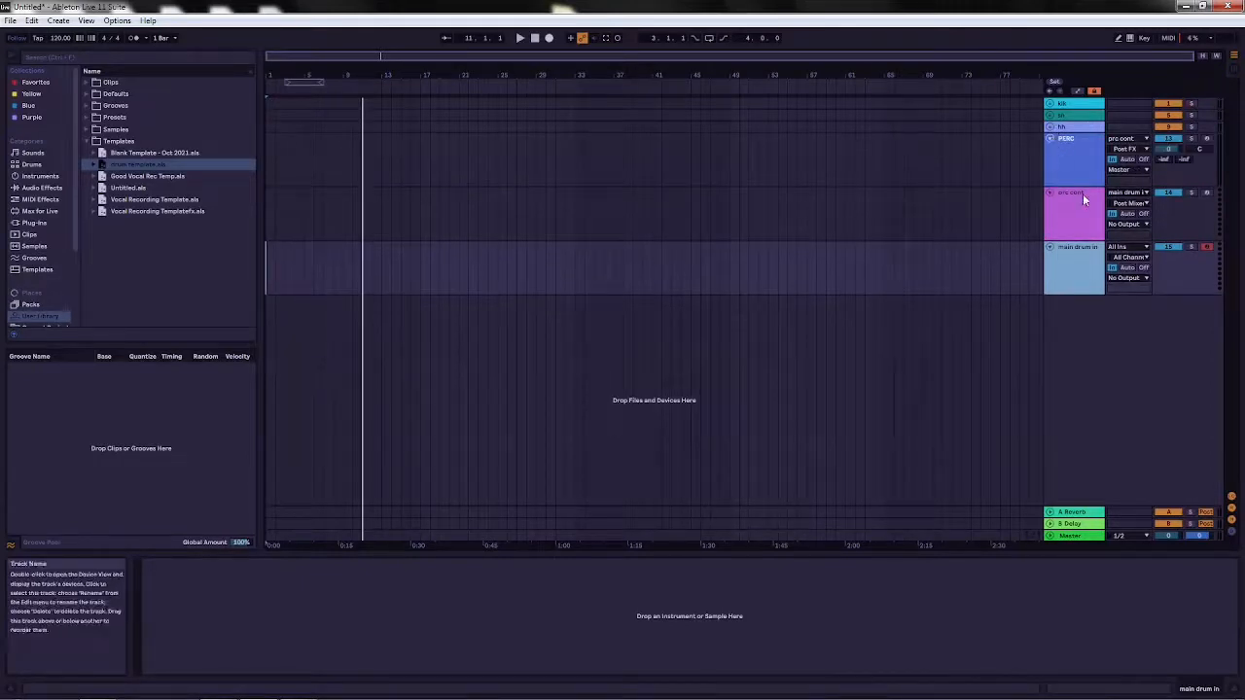
# Reduce the heights of the PERC track and the percussion control track below it.
pyautogui.moveTo(1080, 185); pyautogui.dragTo(1083, 166)
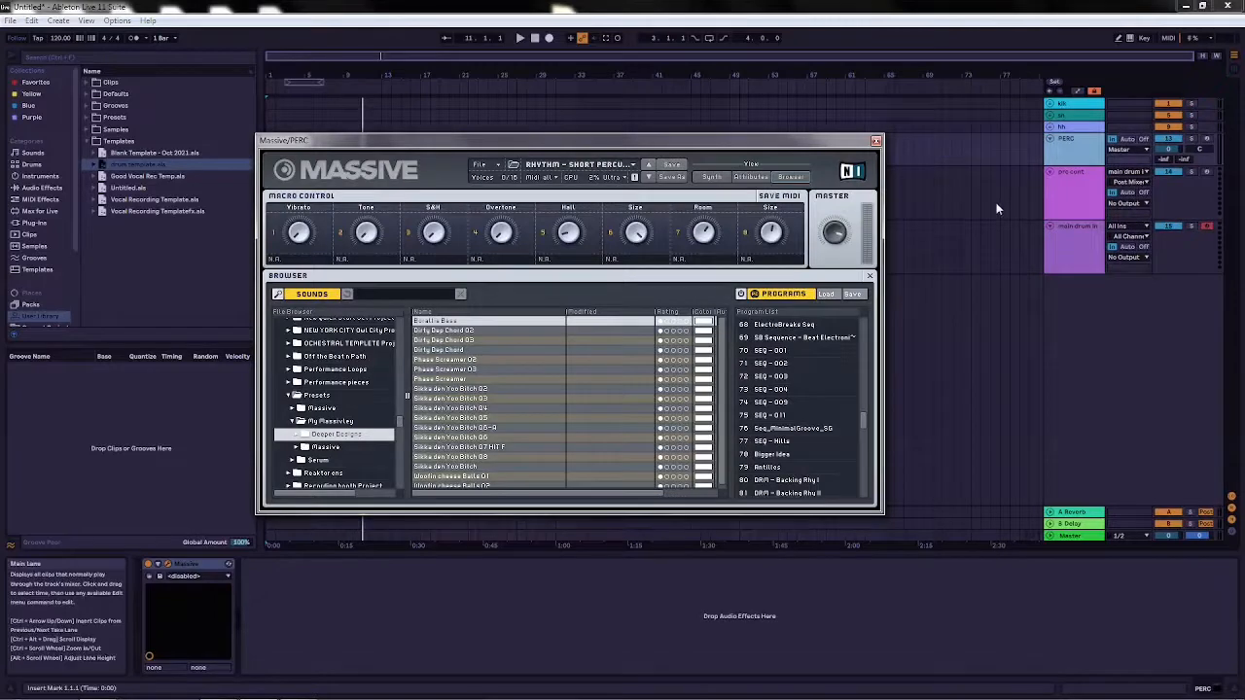
pyautogui.click(1060, 213)
pyautogui.moveTo(1065, 220); pyautogui.dragTo(1067, 189)
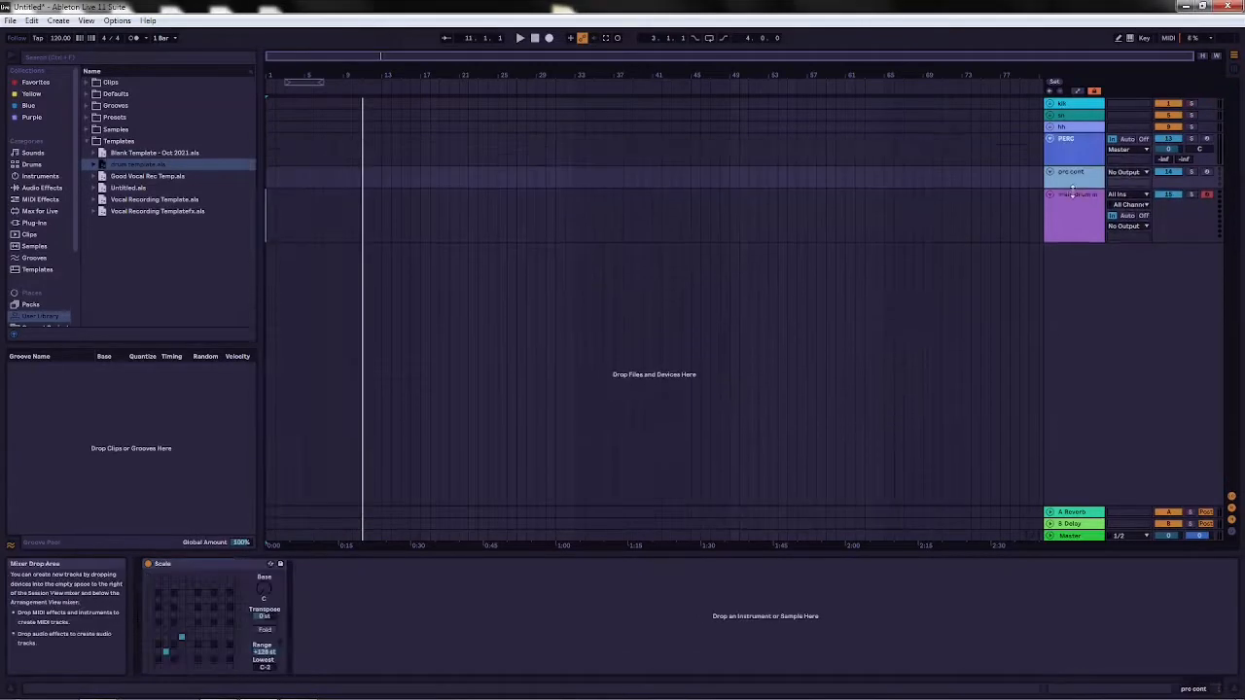
# Check the percussion presets in the program list of PERC's Massive instrument, close its window and fold the PERC track.
pyautogui.click(1075, 153)
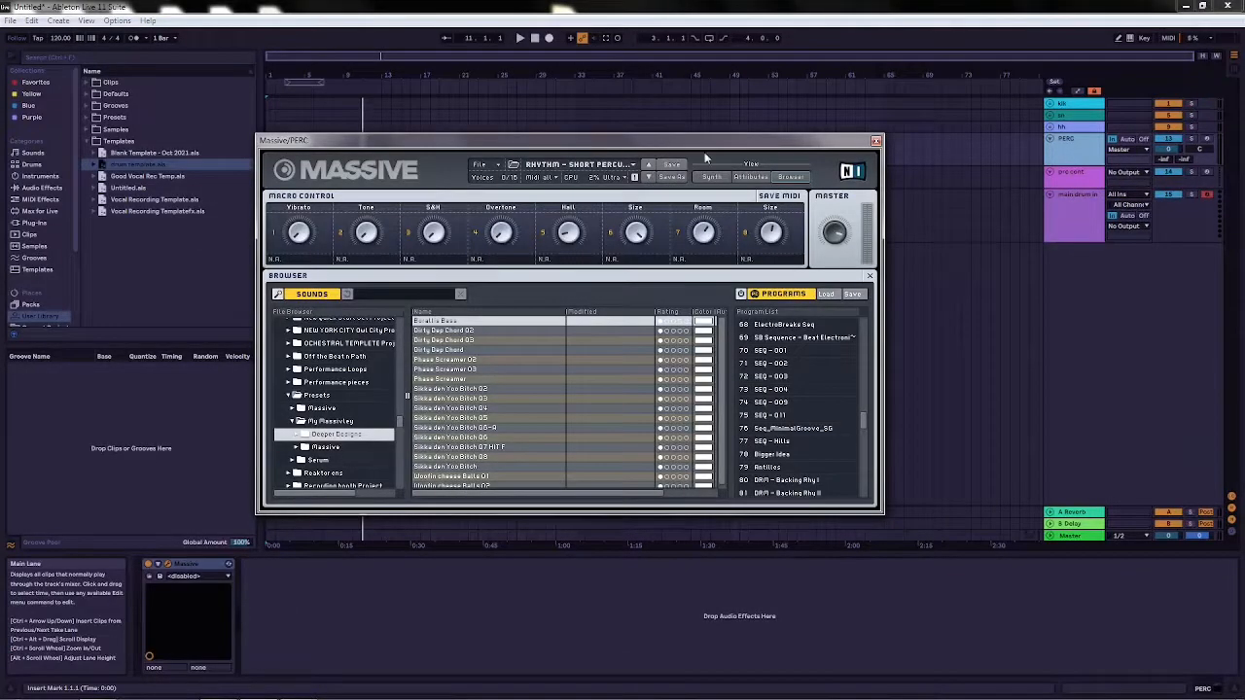
pyautogui.moveTo(862, 424); pyautogui.dragTo(890, 288)
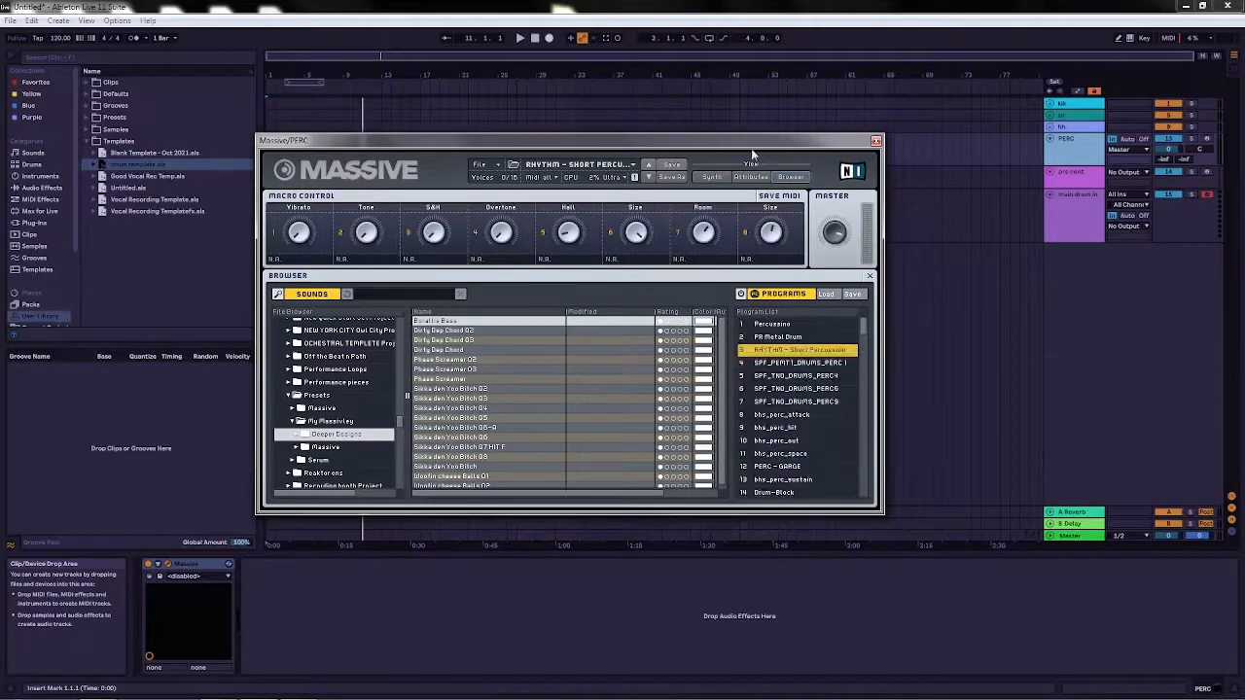
pyautogui.click(875, 142)
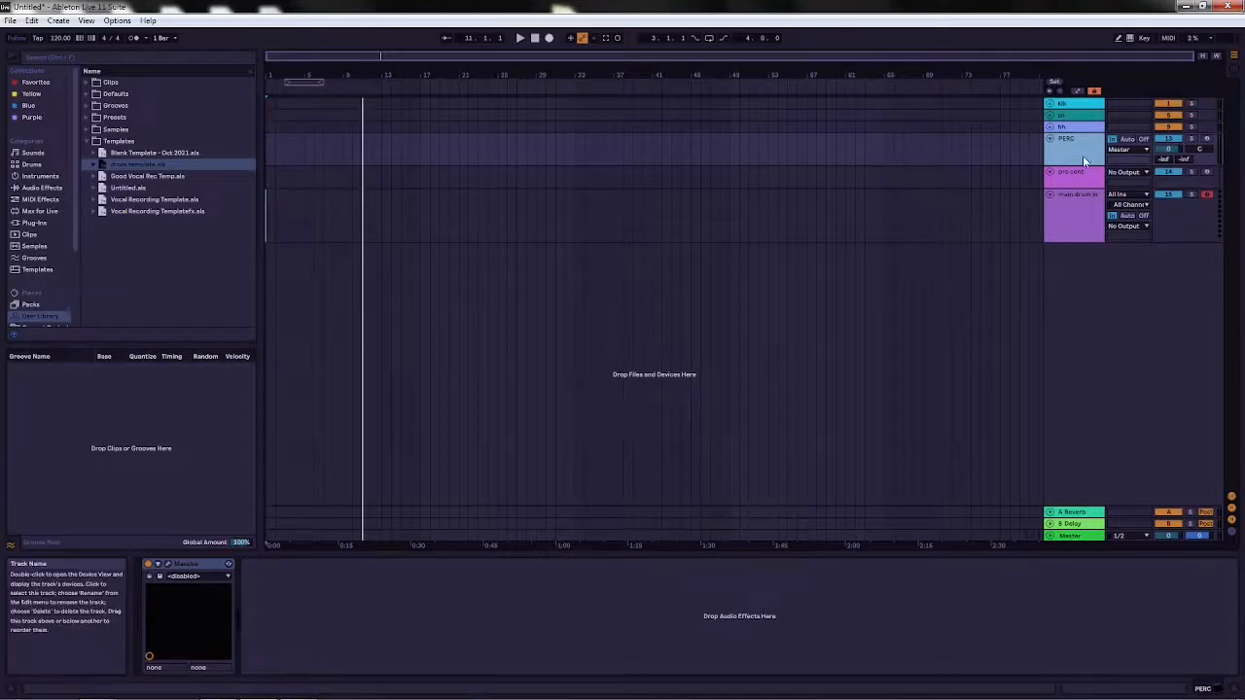
pyautogui.click(1049, 139)
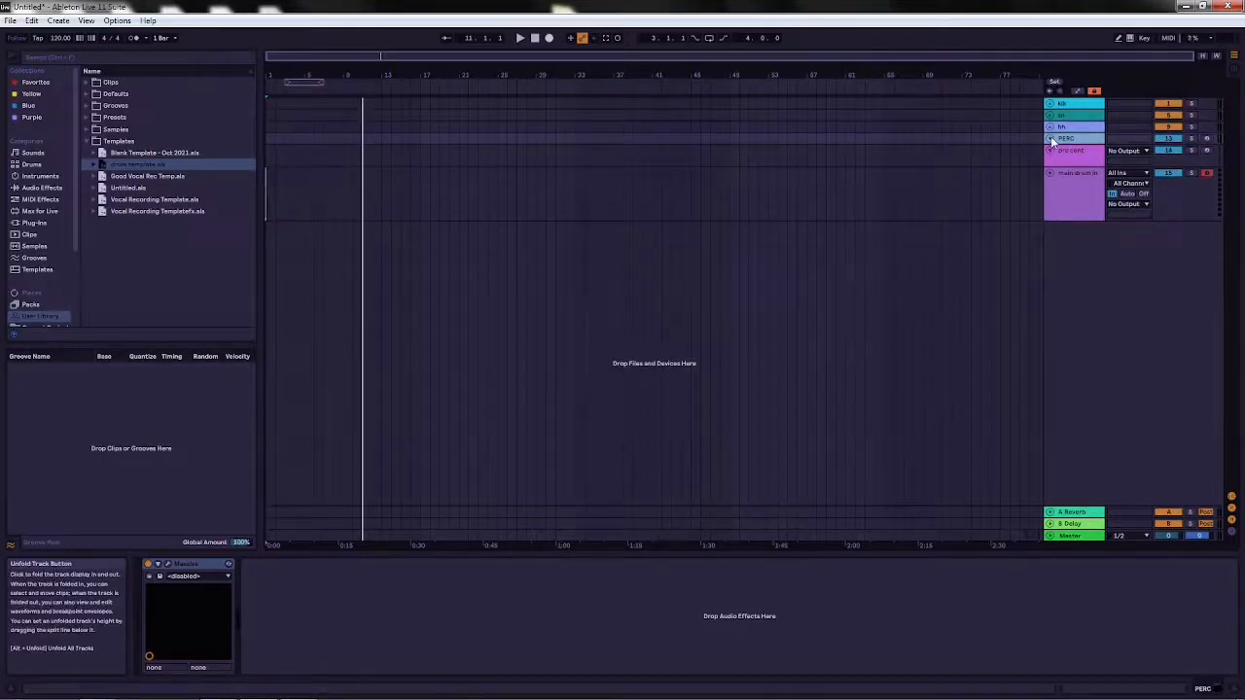
# Look through the sample packs in the last Samples folder under Places, down to the musicradar packs.
pyautogui.click(78, 194)
pyautogui.scroll(-2, 39, 273)
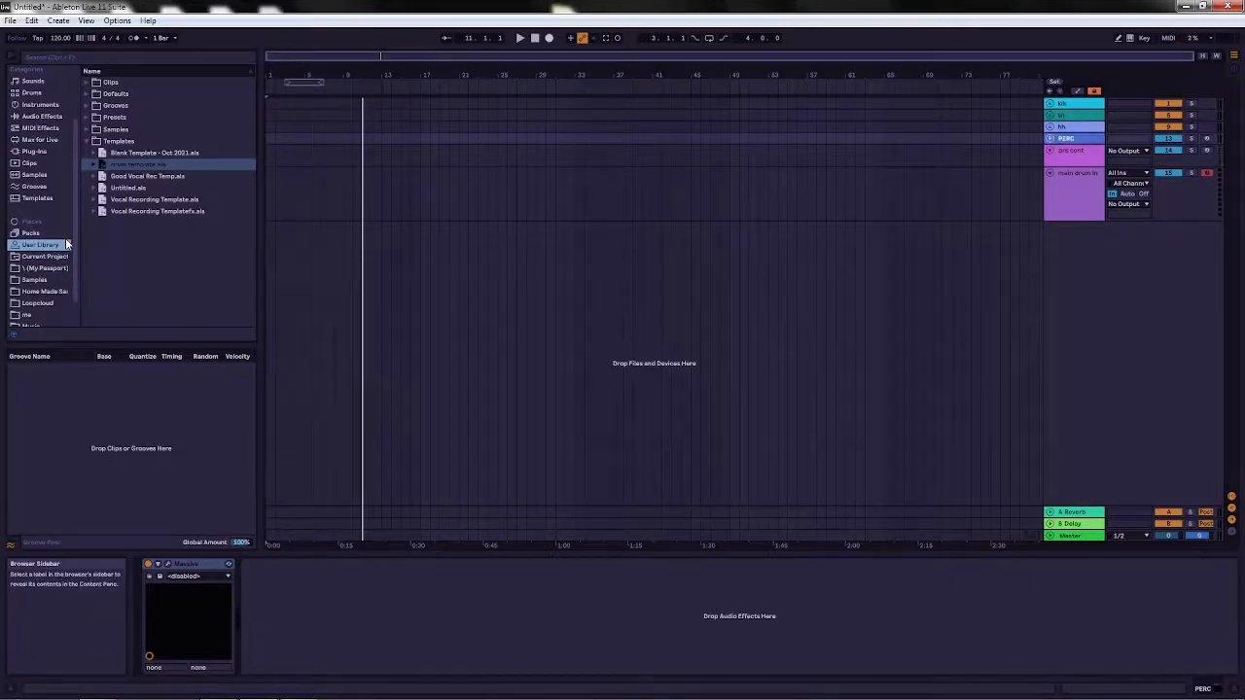
pyautogui.scroll(-2, 30, 308)
pyautogui.click(32, 310)
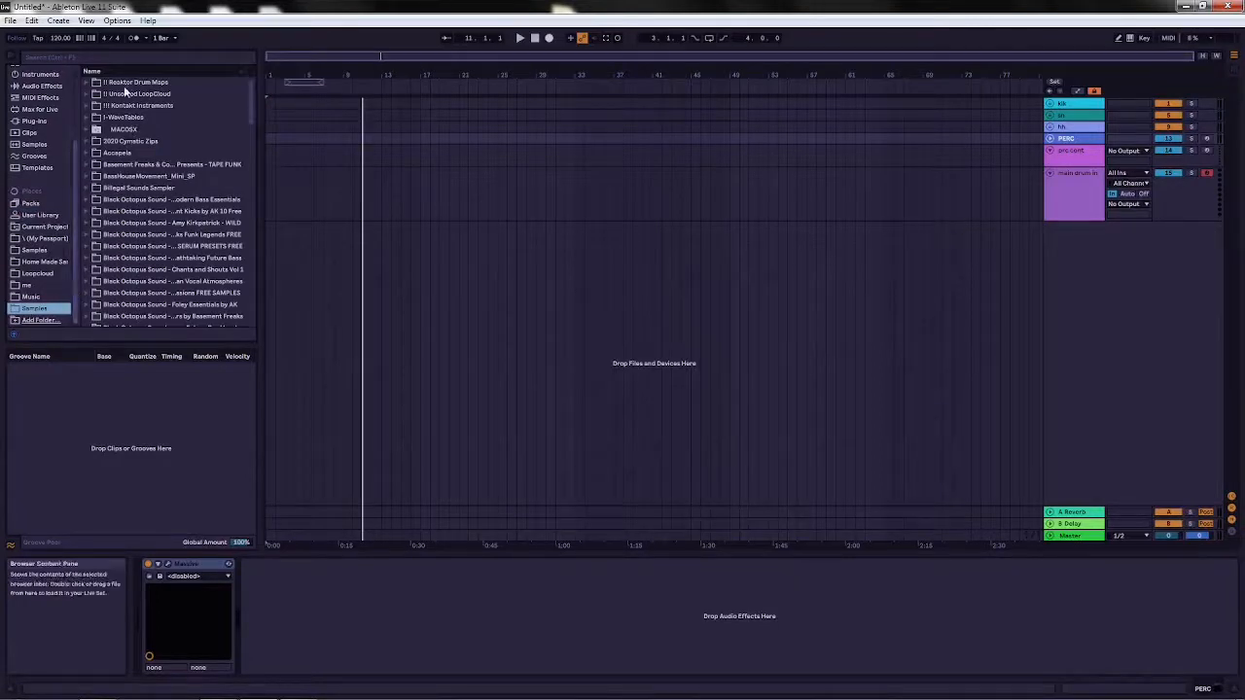
pyautogui.scroll(-2, 162, 156)
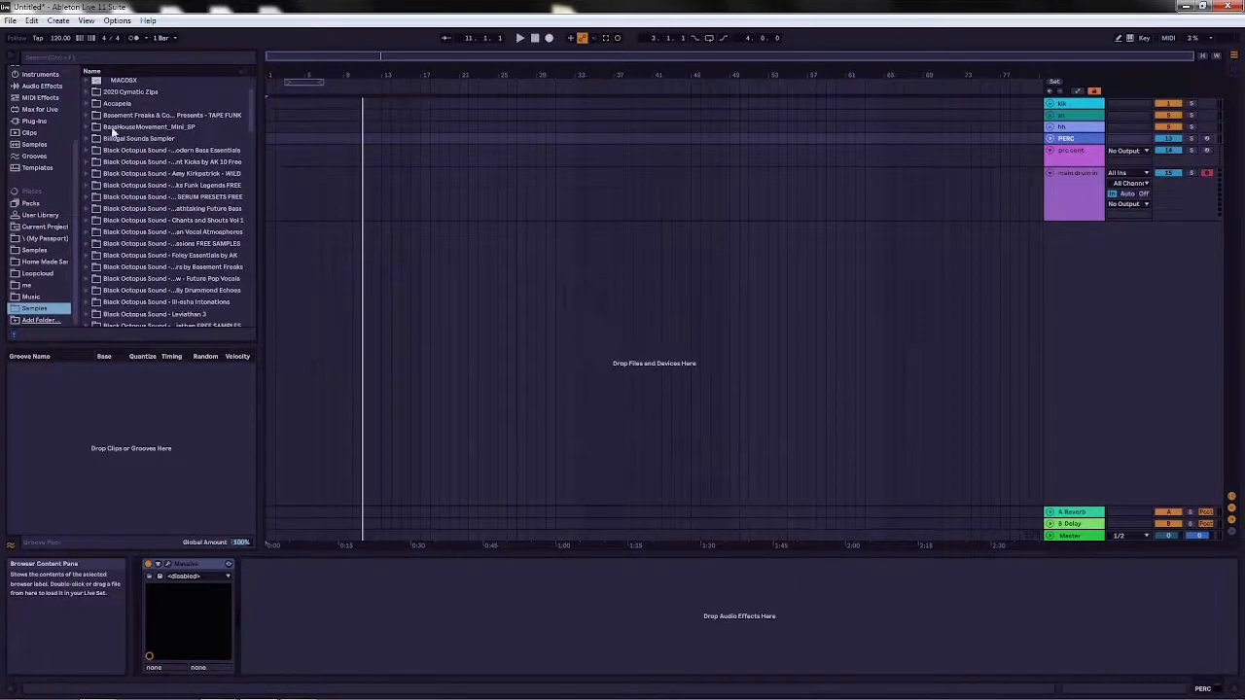
pyautogui.scroll(1, 102, 138)
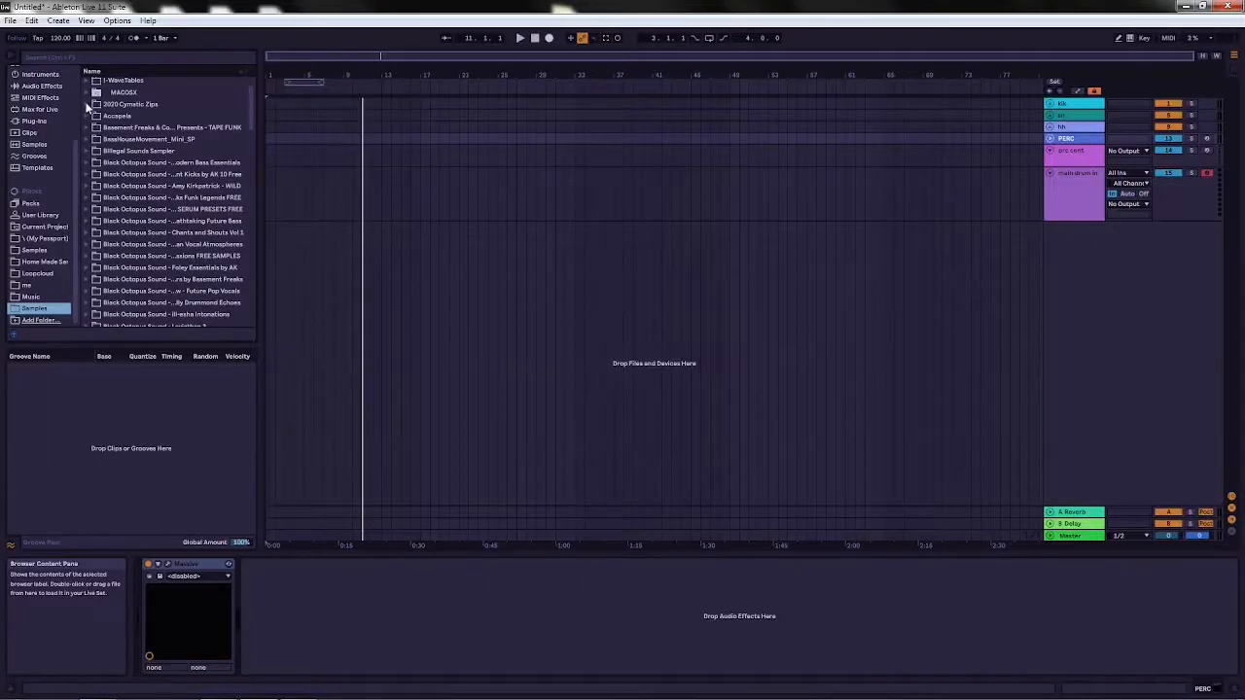
pyautogui.click(88, 104)
pyautogui.scroll(-5, 131, 202)
pyautogui.moveTo(245, 131); pyautogui.dragTo(260, 261)
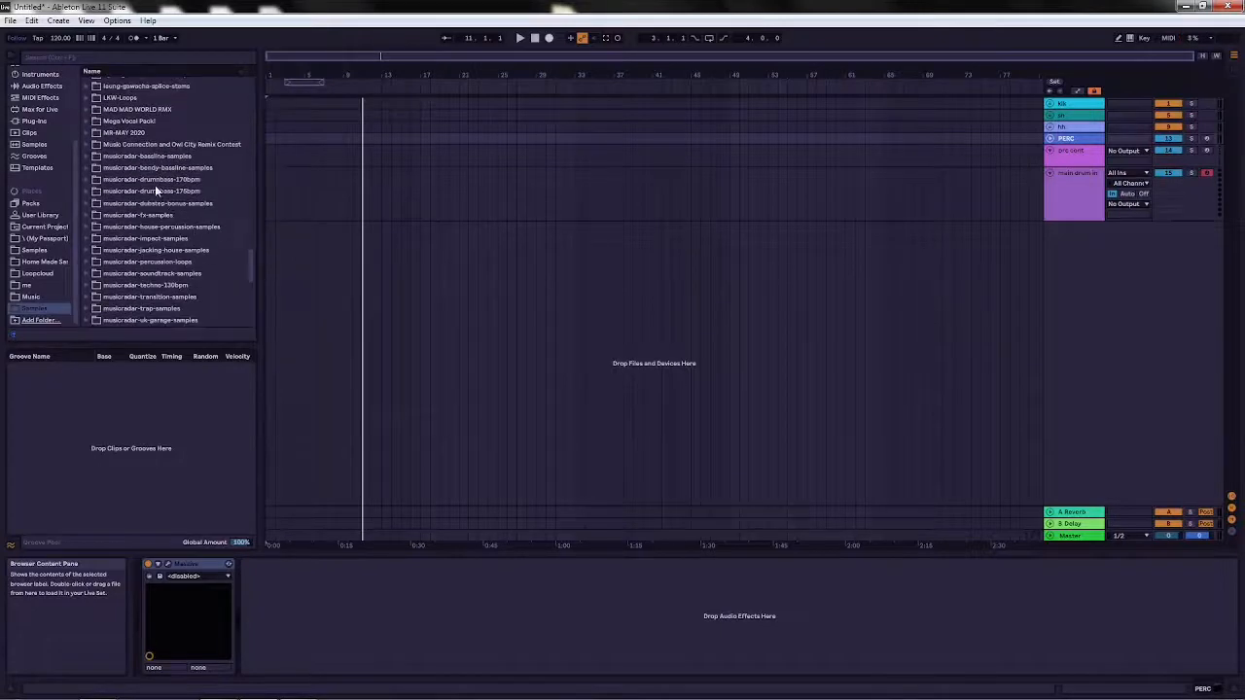
pyautogui.scroll(-3, 155, 185)
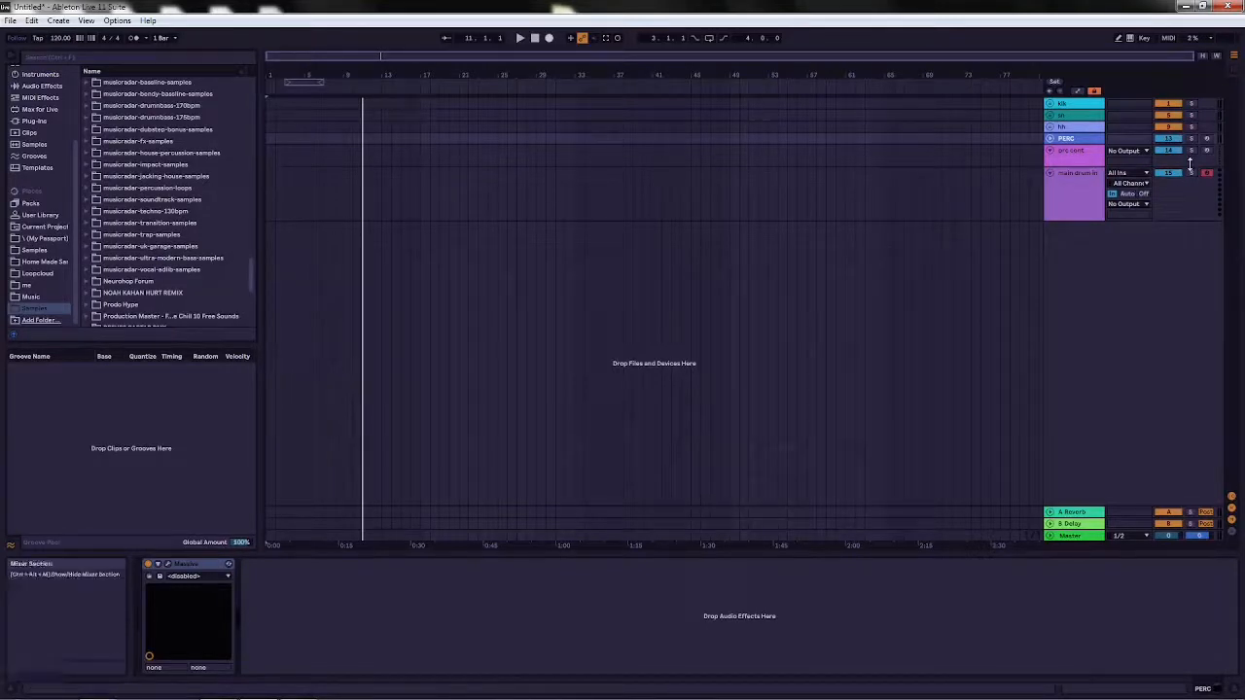
# Unfold the kik group and examine the devices on the group, its two kick tracks and kikcontrol.
pyautogui.click(1050, 105)
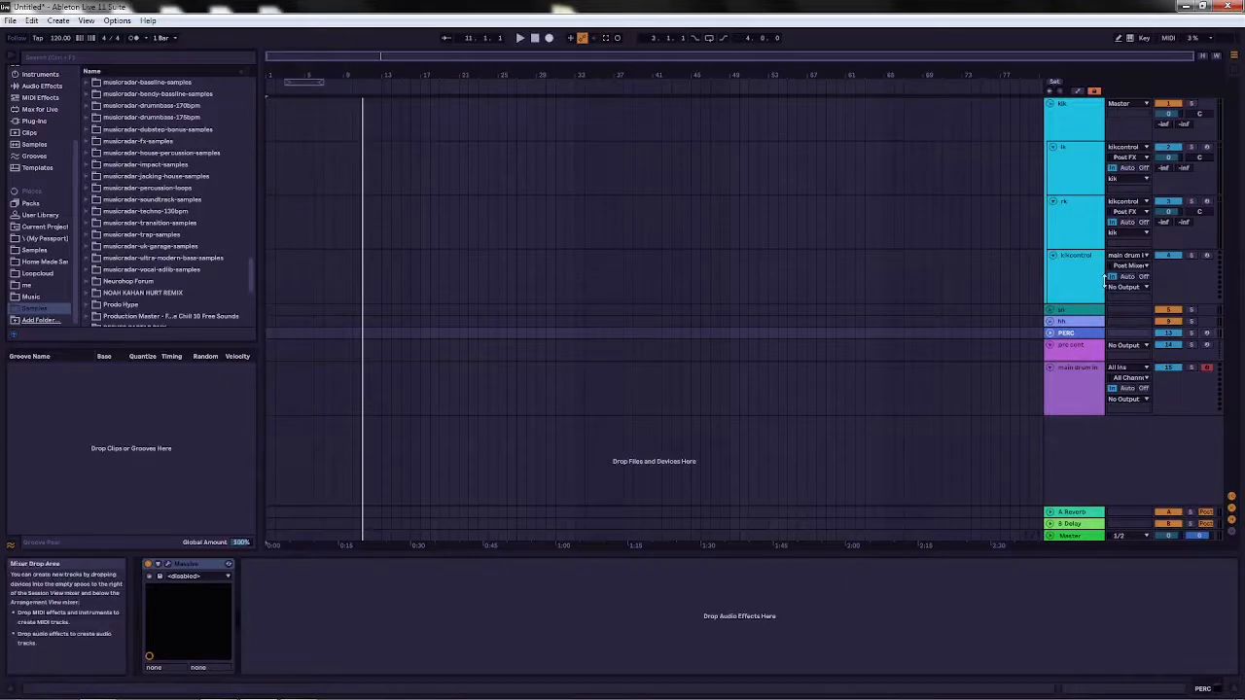
pyautogui.click(1071, 153)
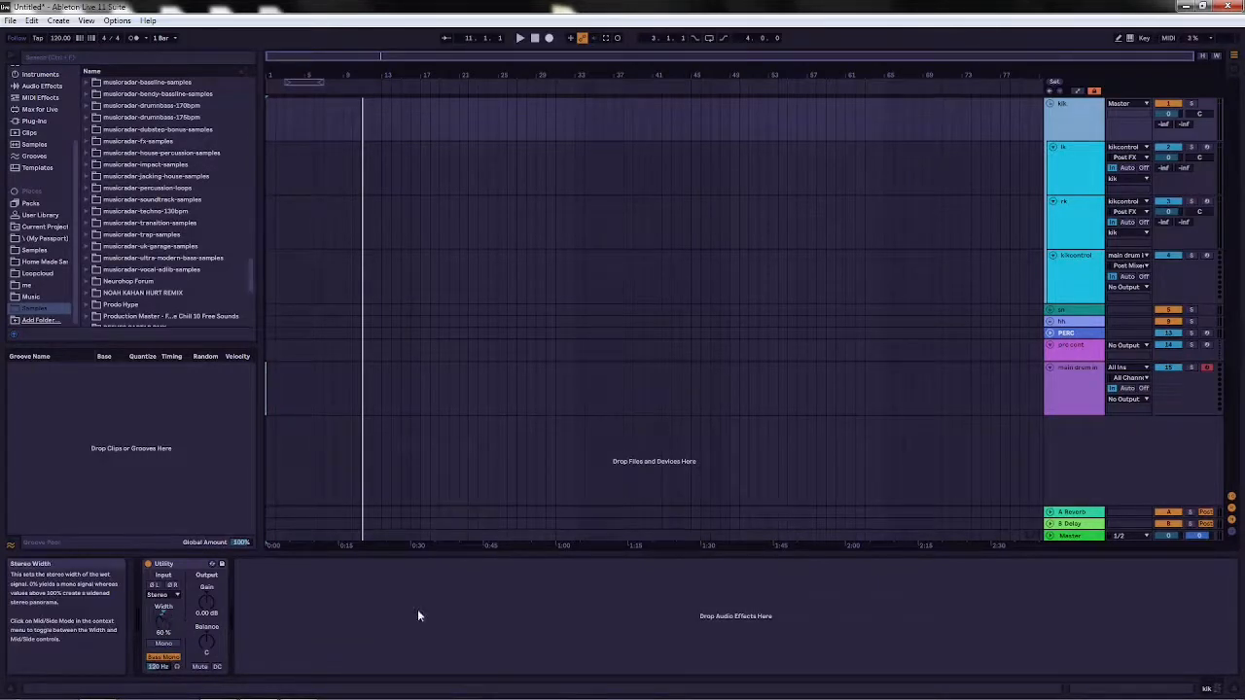
pyautogui.click(1080, 173)
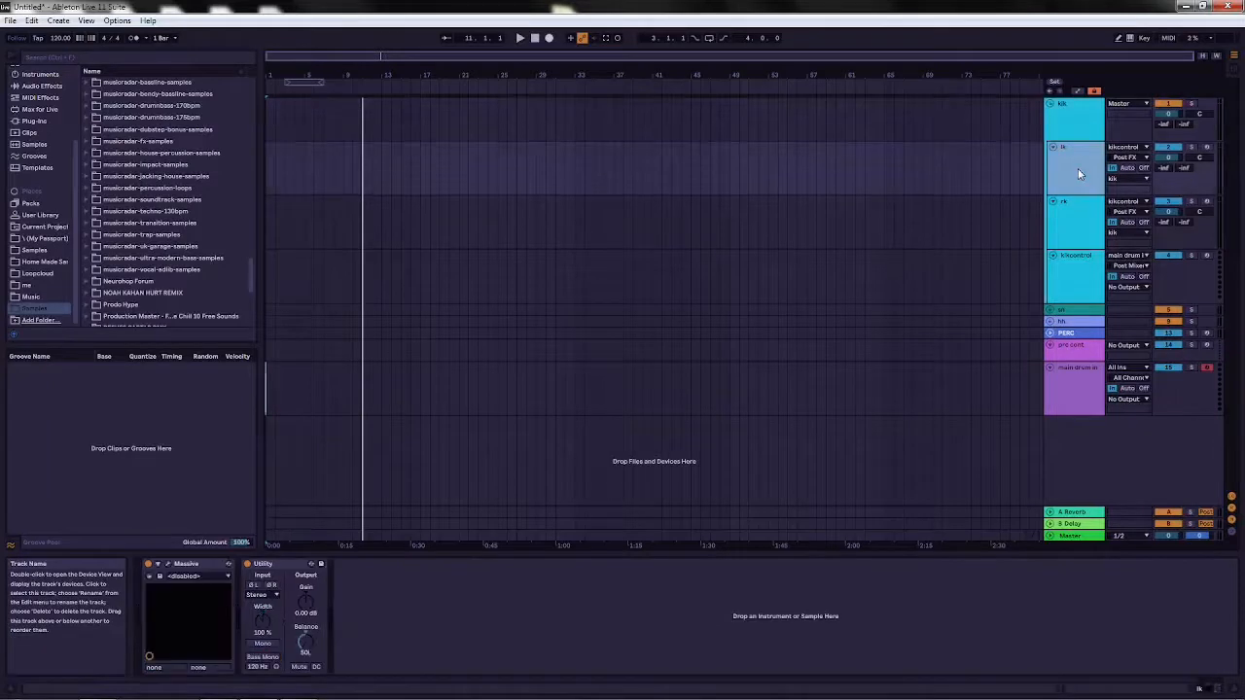
pyautogui.click(1069, 220)
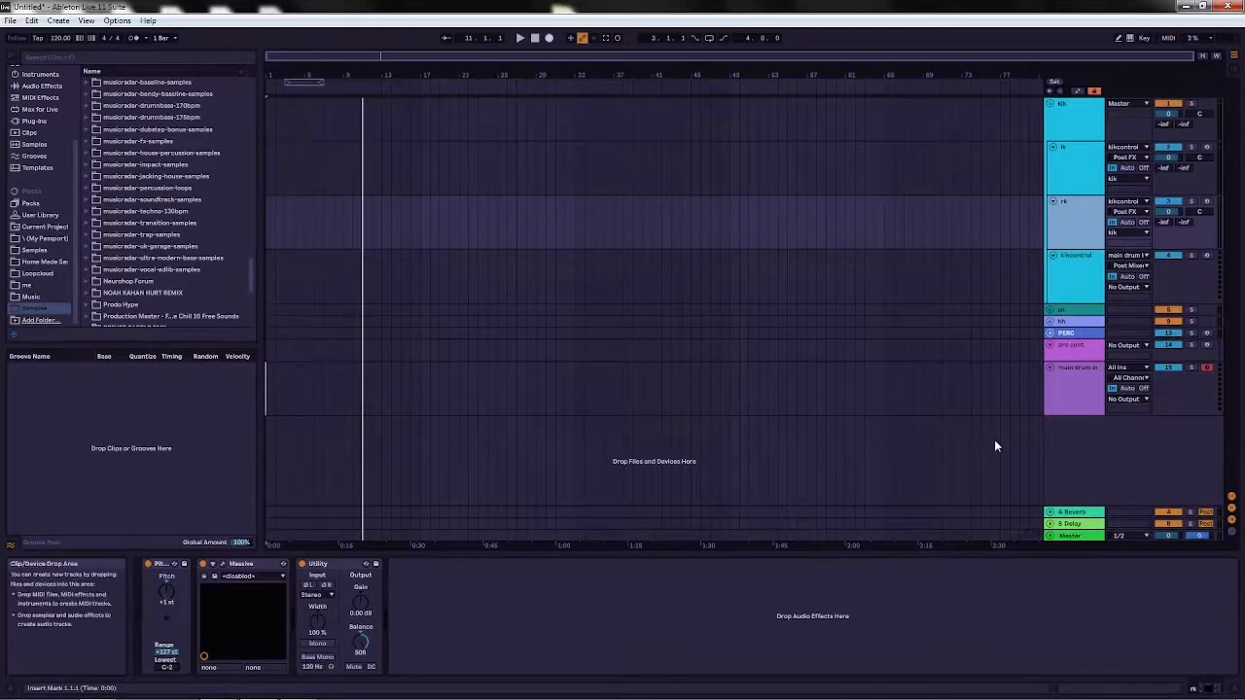
pyautogui.click(1084, 183)
pyautogui.click(1073, 238)
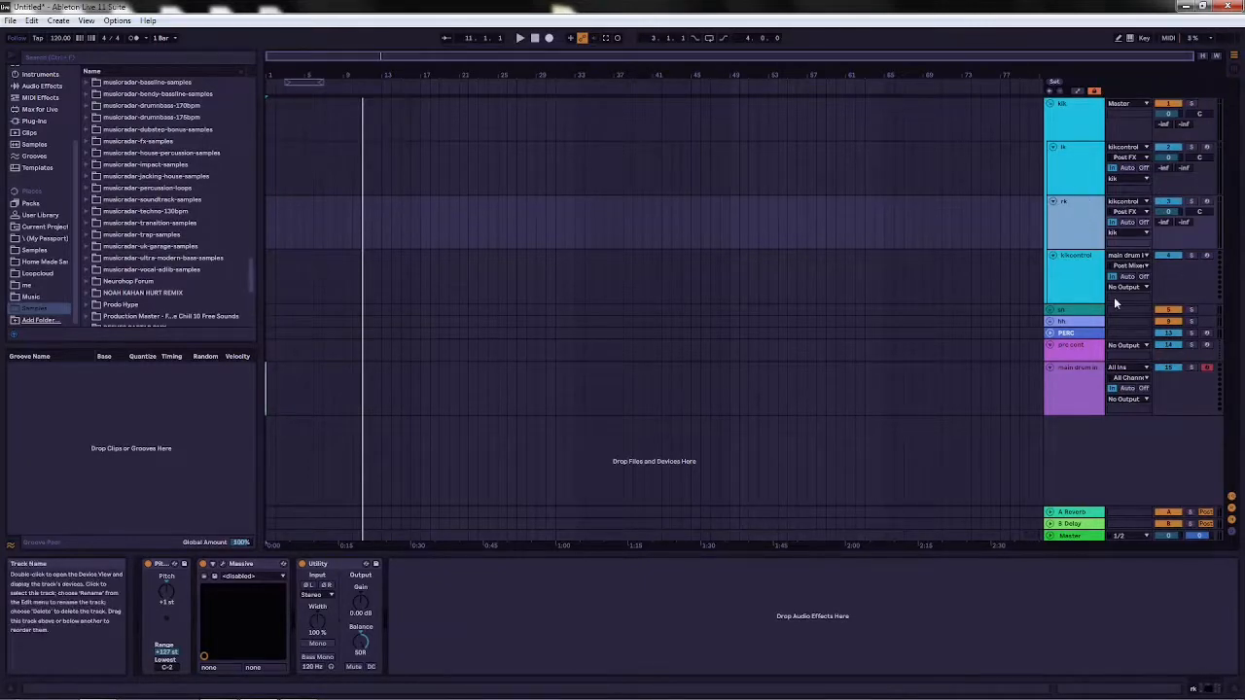
pyautogui.click(1074, 268)
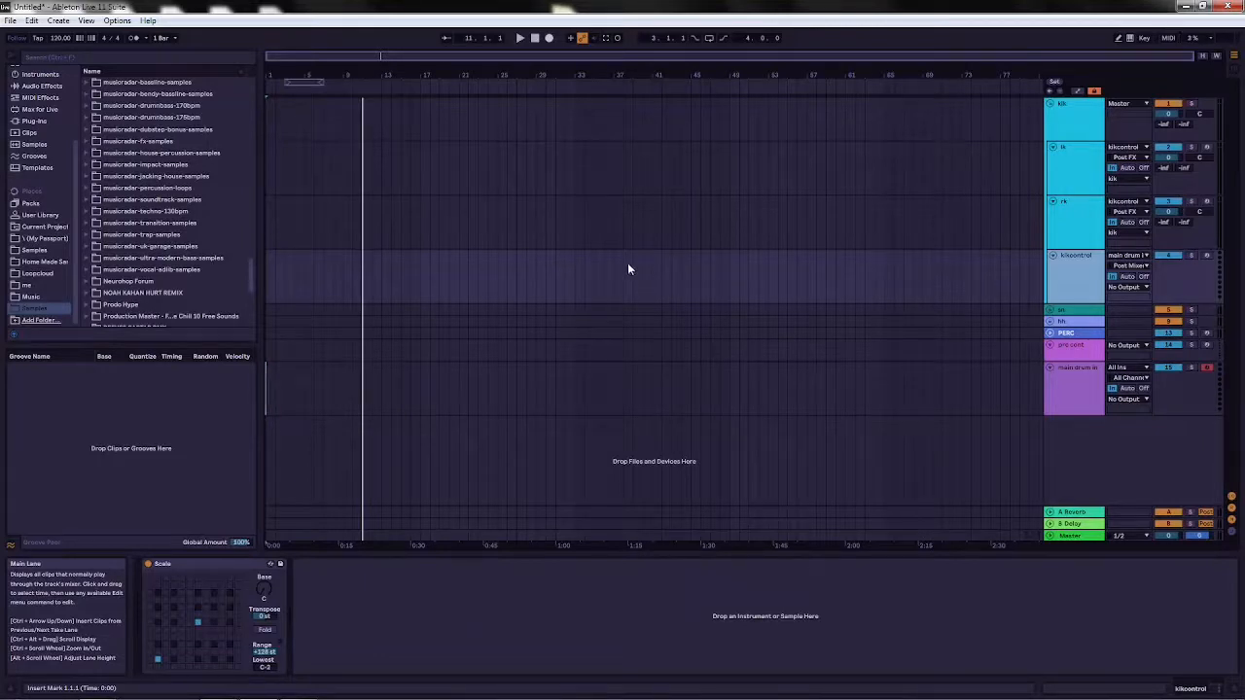
# Unfold the sn group and examine the Scale note mapping on kikcontrol and SnCont.
pyautogui.click(1051, 310)
pyautogui.scroll(-1, 1070, 311)
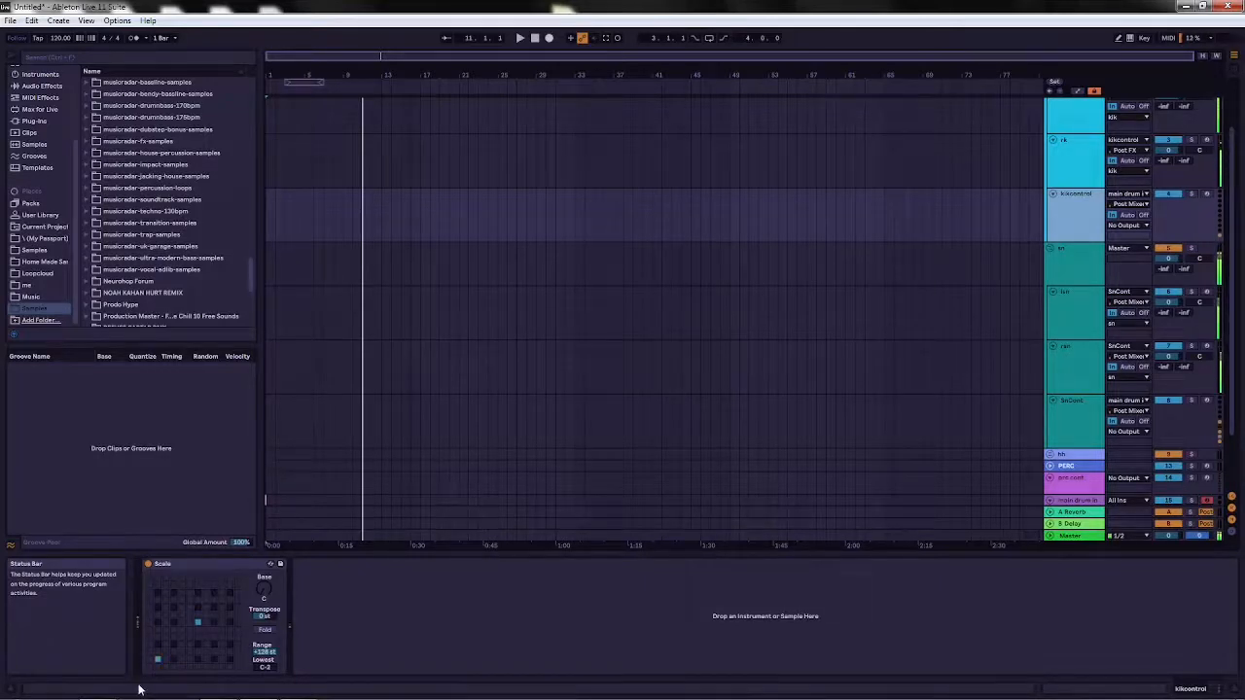
pyautogui.moveTo(137, 699)
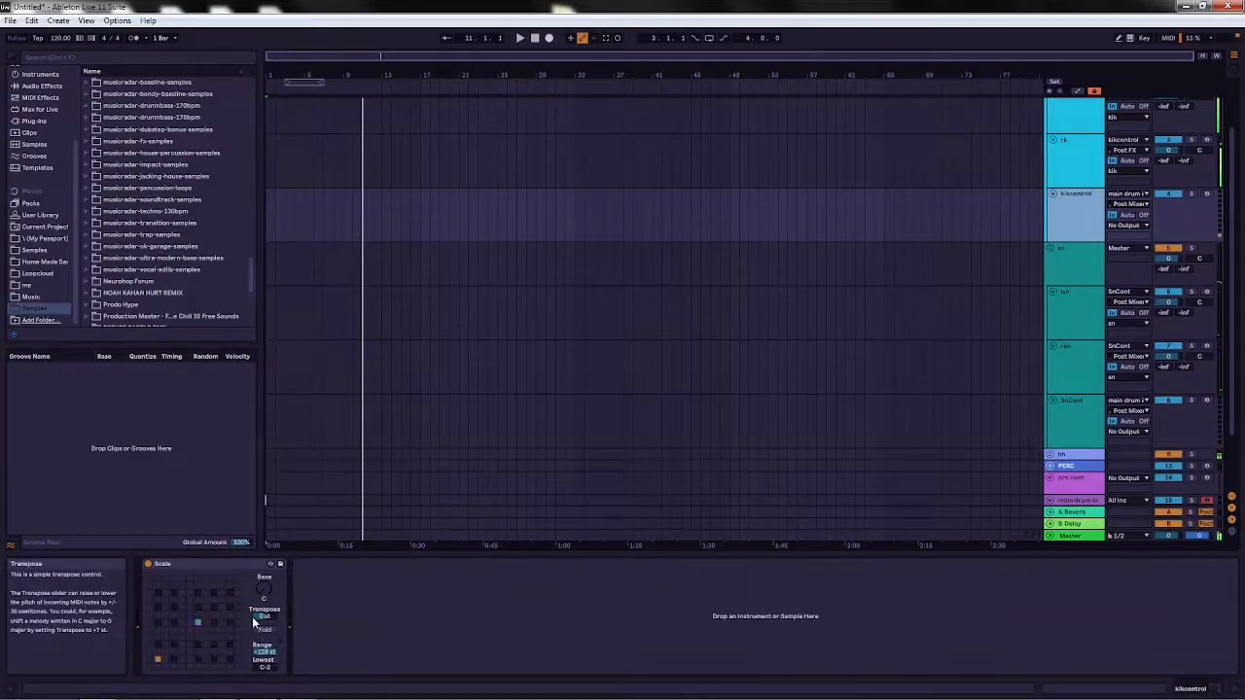
pyautogui.click(1080, 401)
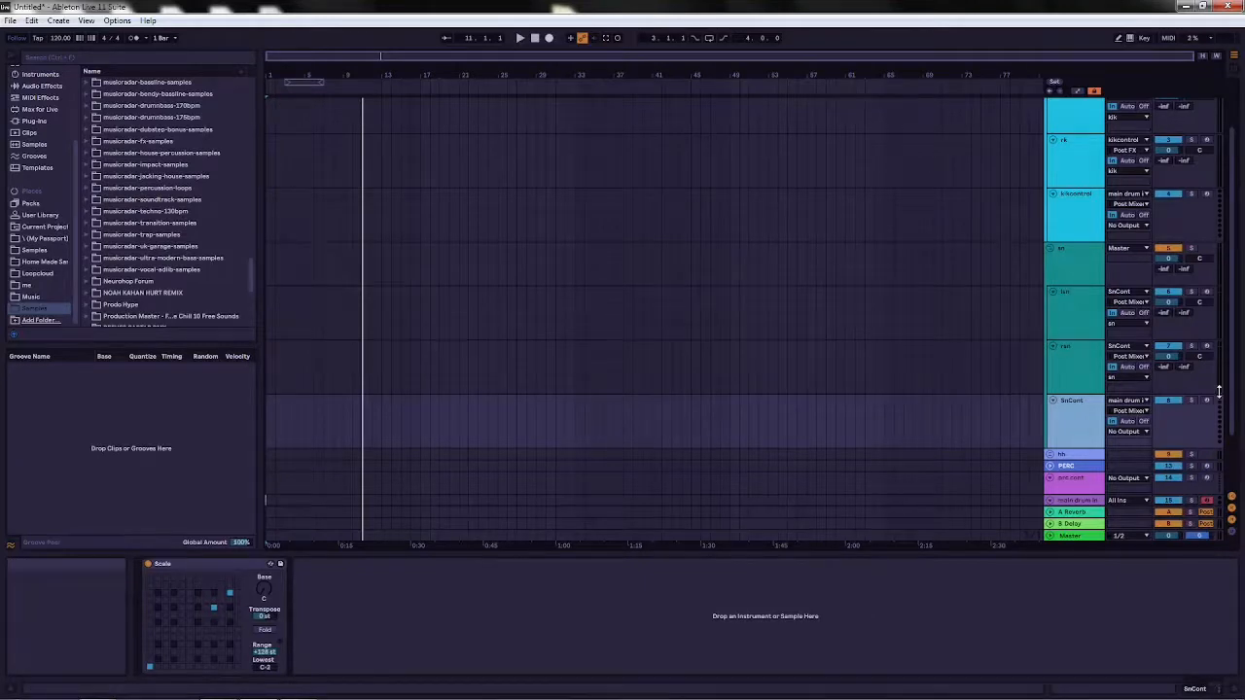
# Unfold the hh group and examine the devices on the rhh and hhcontroll tracks.
pyautogui.scroll(-1, 1089, 416)
pyautogui.scroll(-4, 1089, 417)
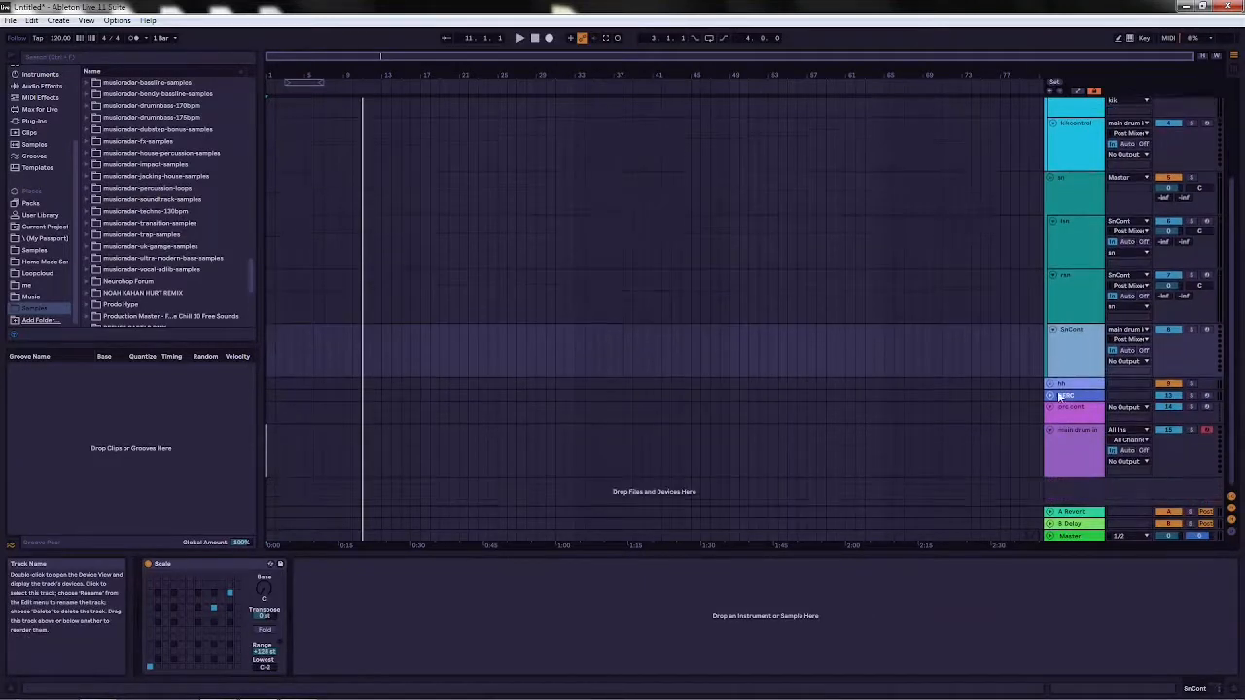
pyautogui.click(1053, 384)
pyautogui.scroll(-6, 1089, 398)
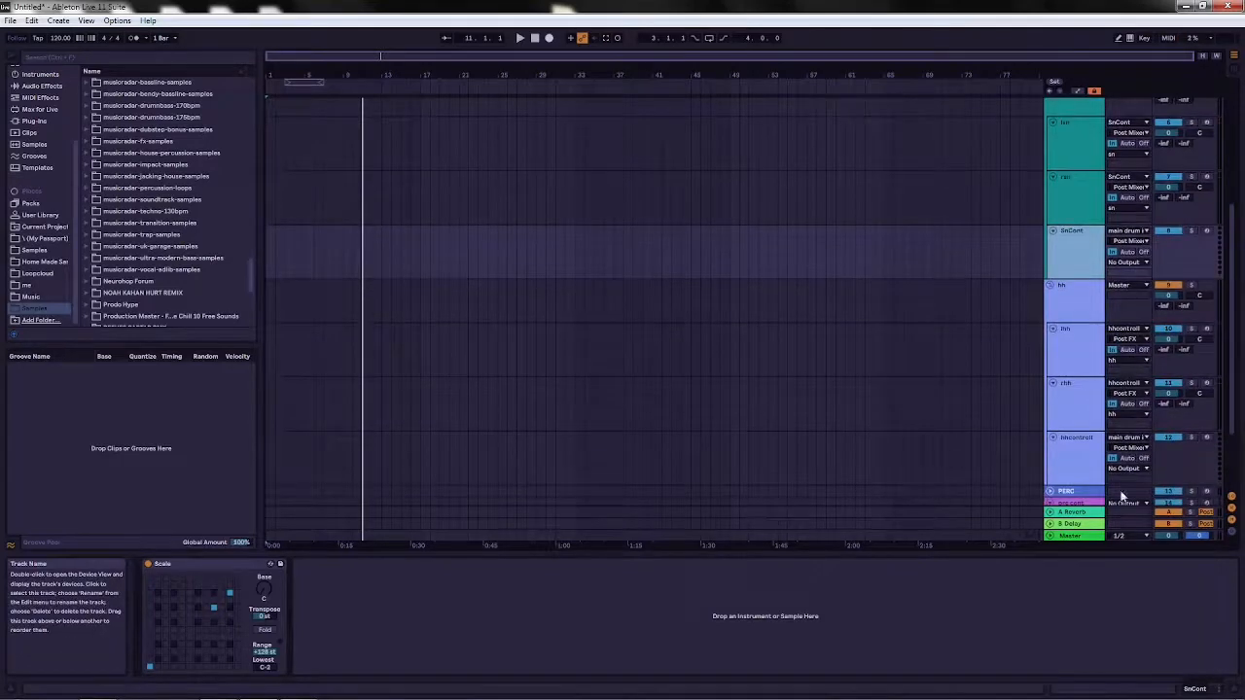
pyautogui.click(1063, 401)
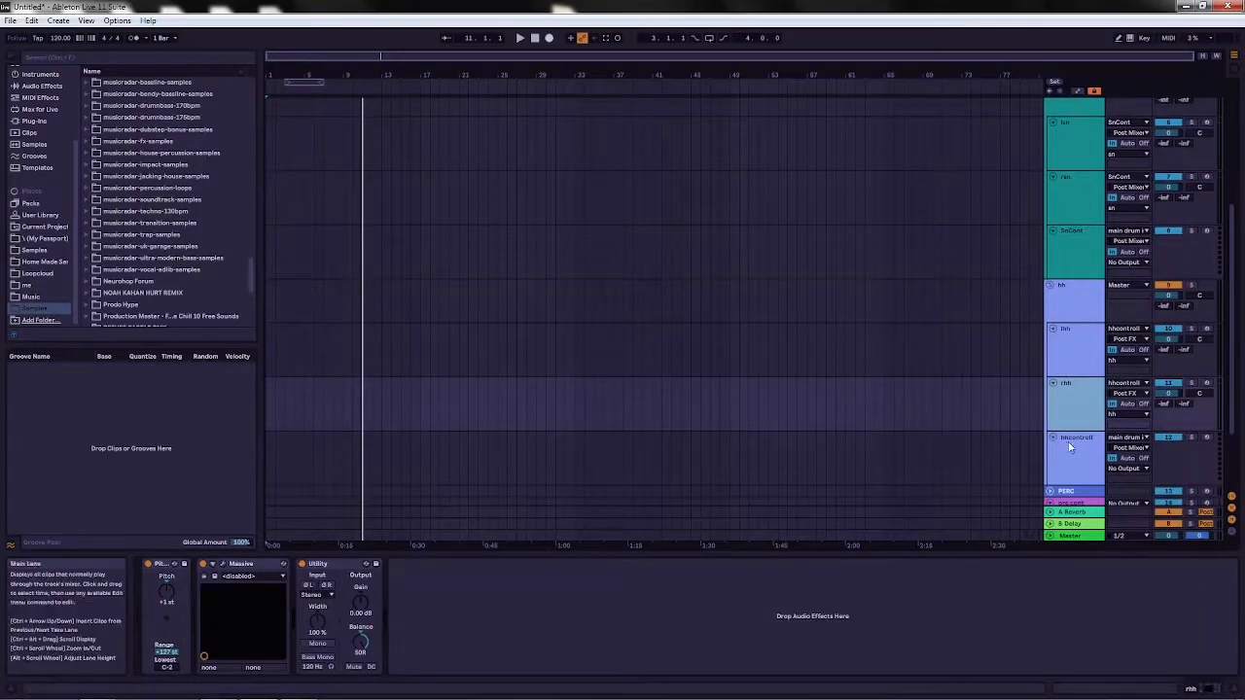
pyautogui.click(1064, 444)
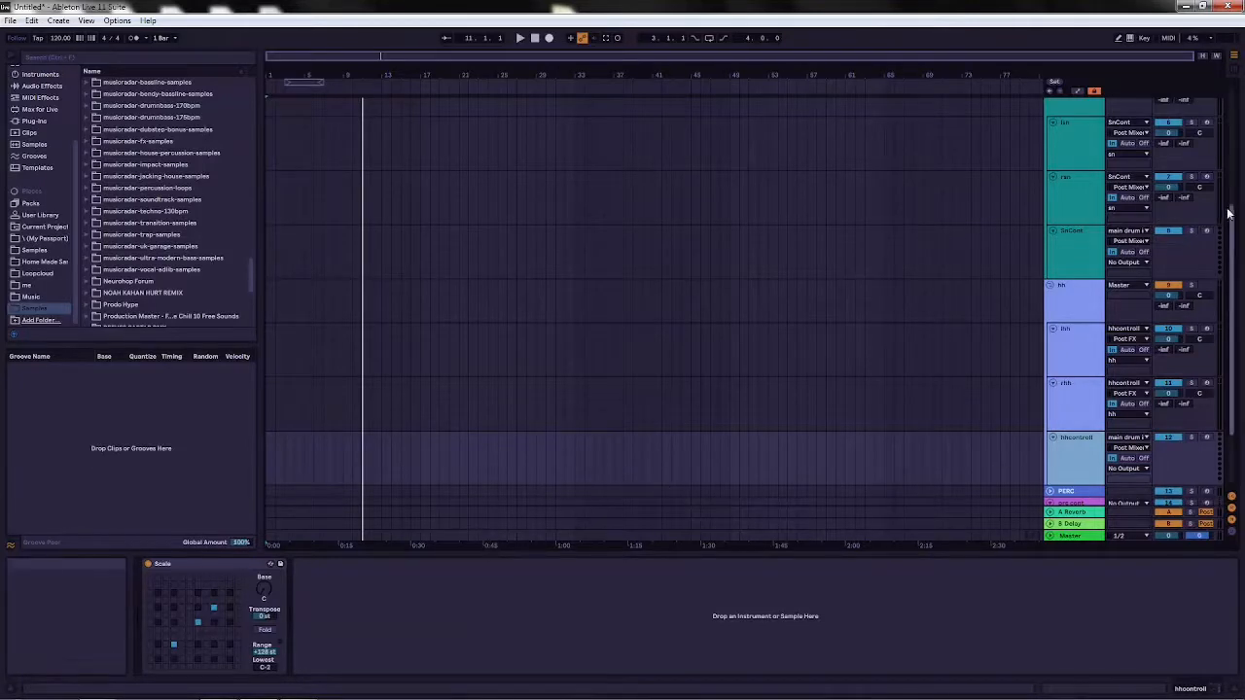
# Unfold the PERC track and examine the devices on PERC, the percussion control track and the hh group.
pyautogui.moveTo(1233, 220); pyautogui.dragTo(1237, 338)
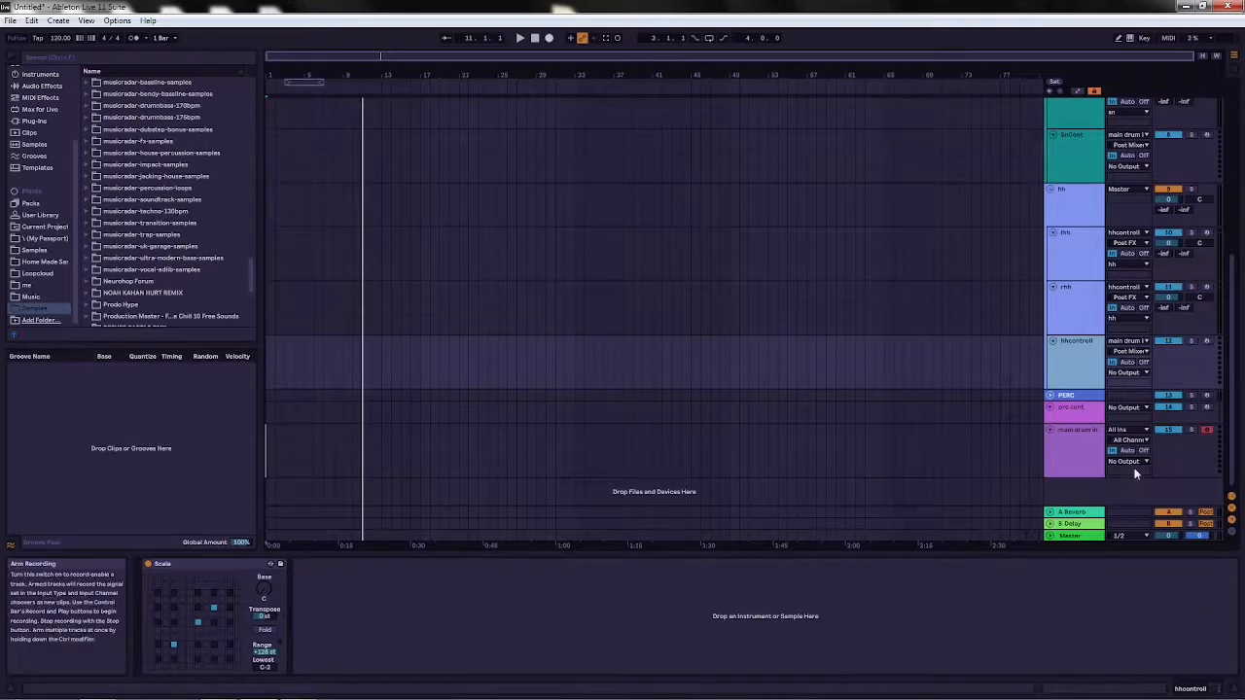
pyautogui.click(1050, 396)
pyautogui.click(1070, 400)
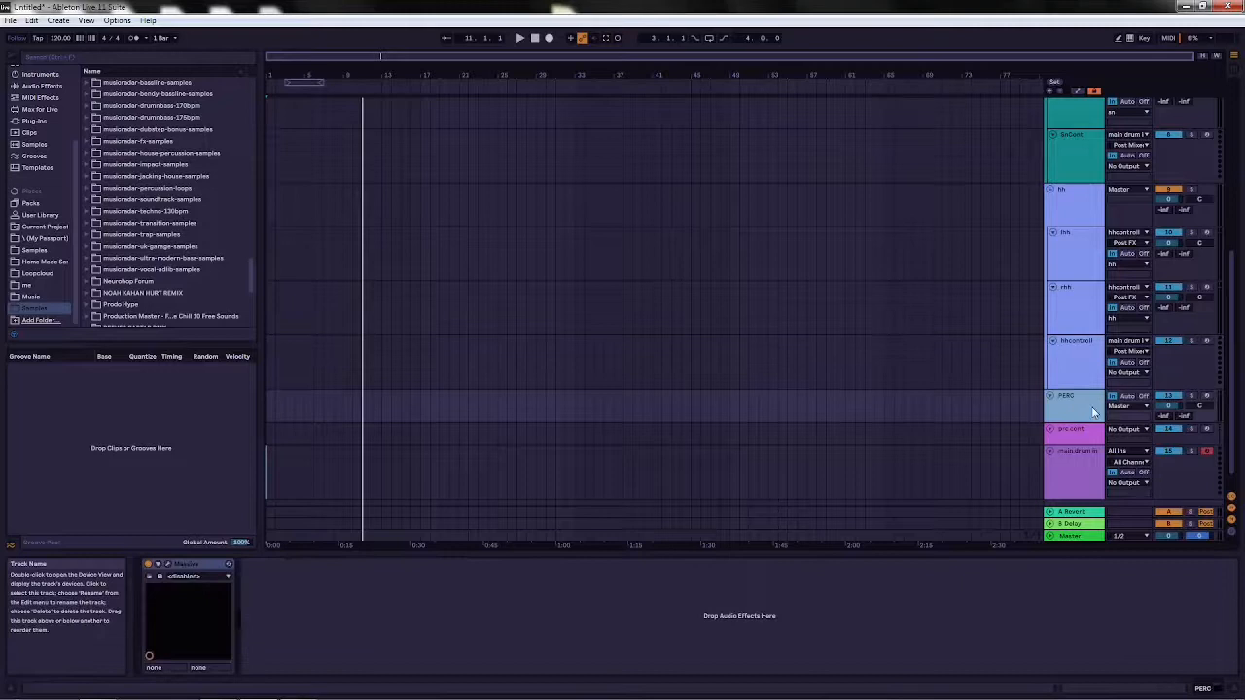
pyautogui.scroll(-1, 1078, 402)
pyautogui.click(1080, 406)
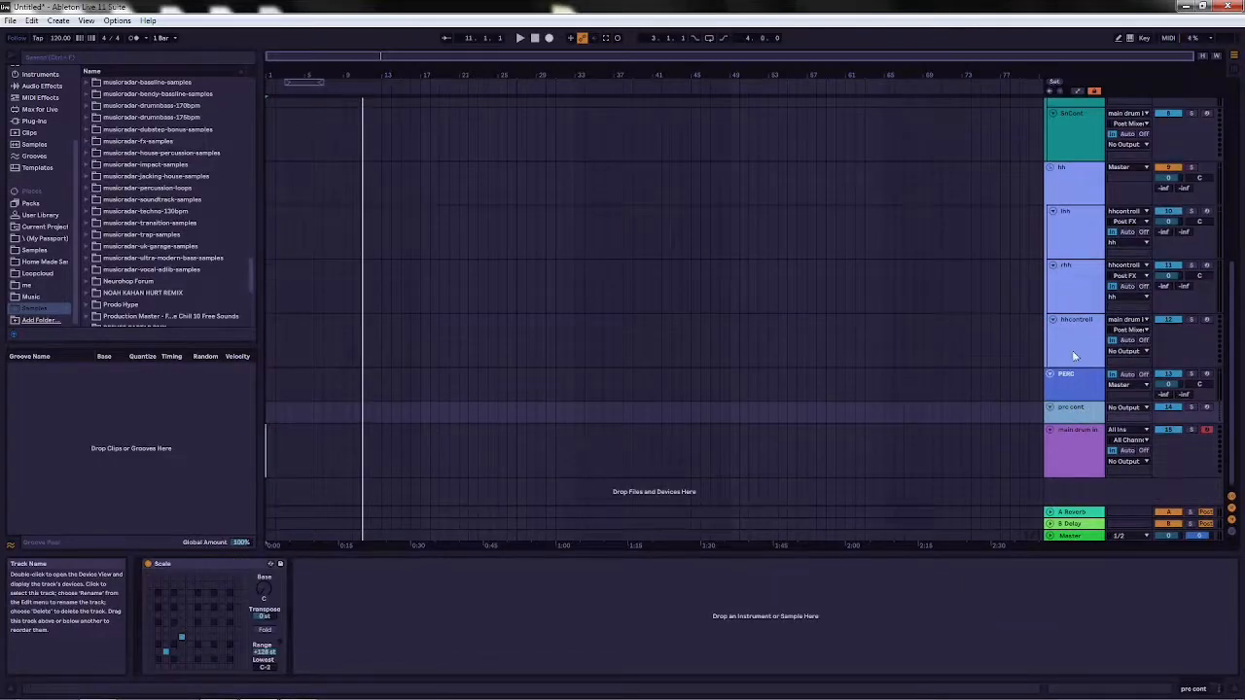
pyautogui.click(1079, 191)
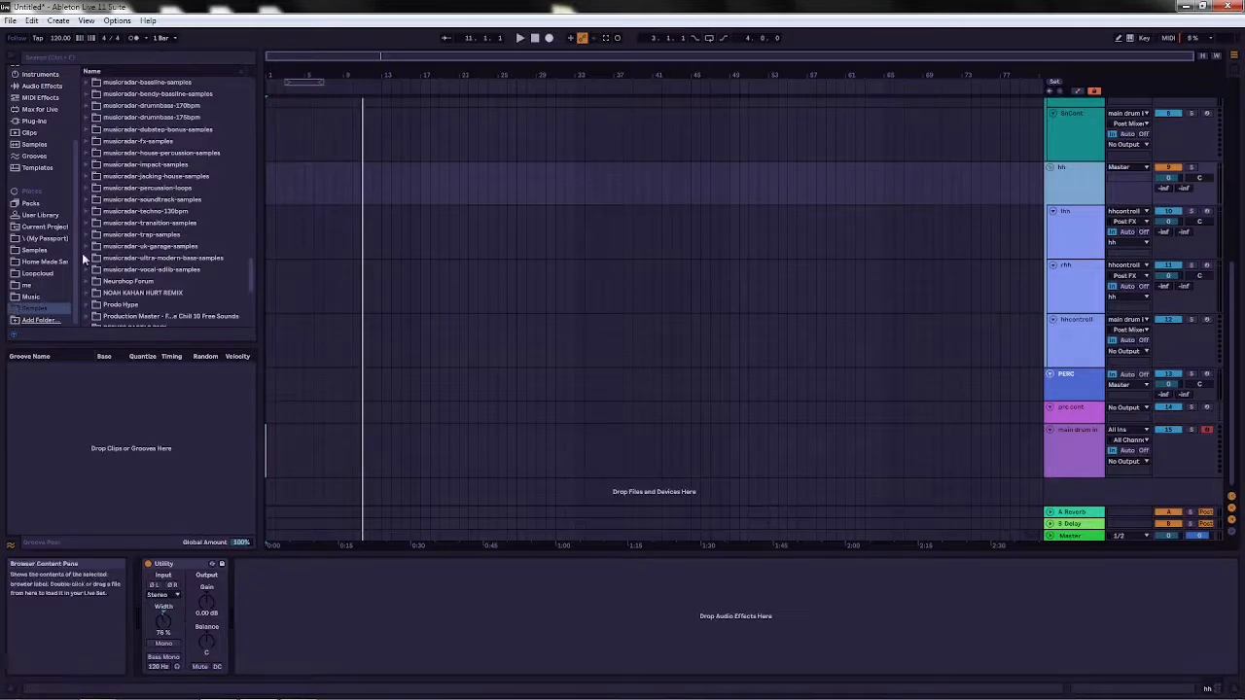
pyautogui.moveTo(75, 204); pyautogui.dragTo(75, 217)
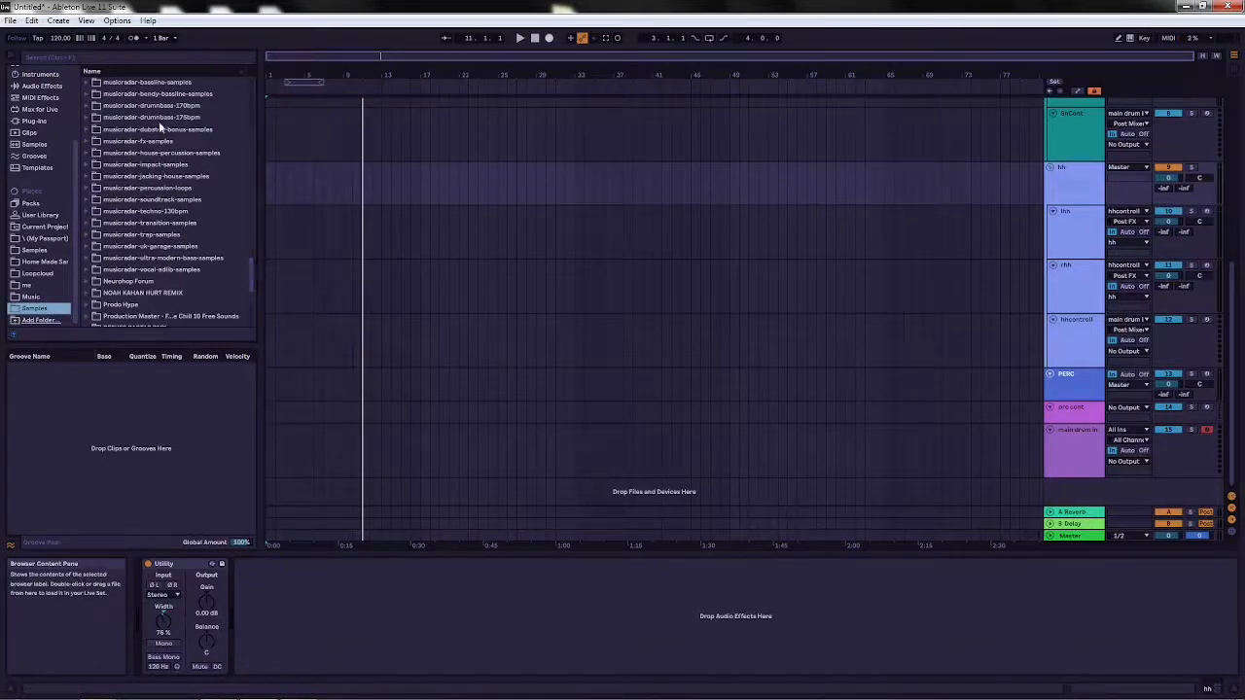
pyautogui.scroll(2, 159, 120)
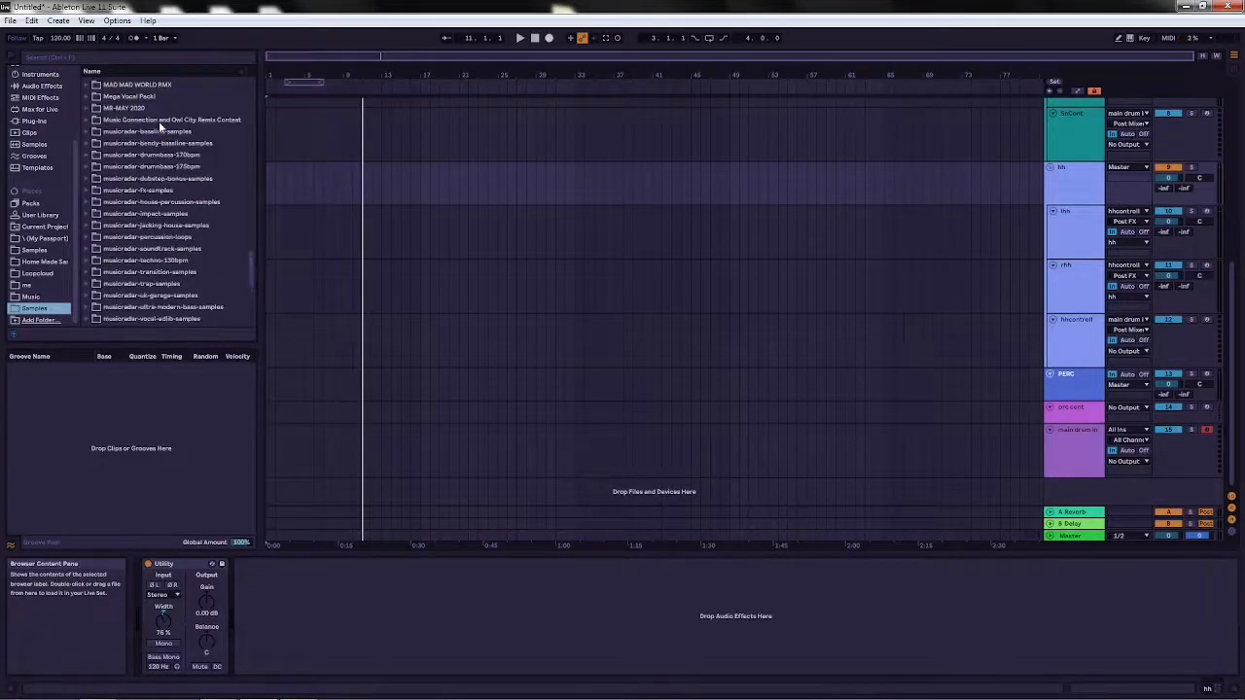
# Set the project tempo to 174 BPM.
pyautogui.click(57, 39)
pyautogui.write('1')
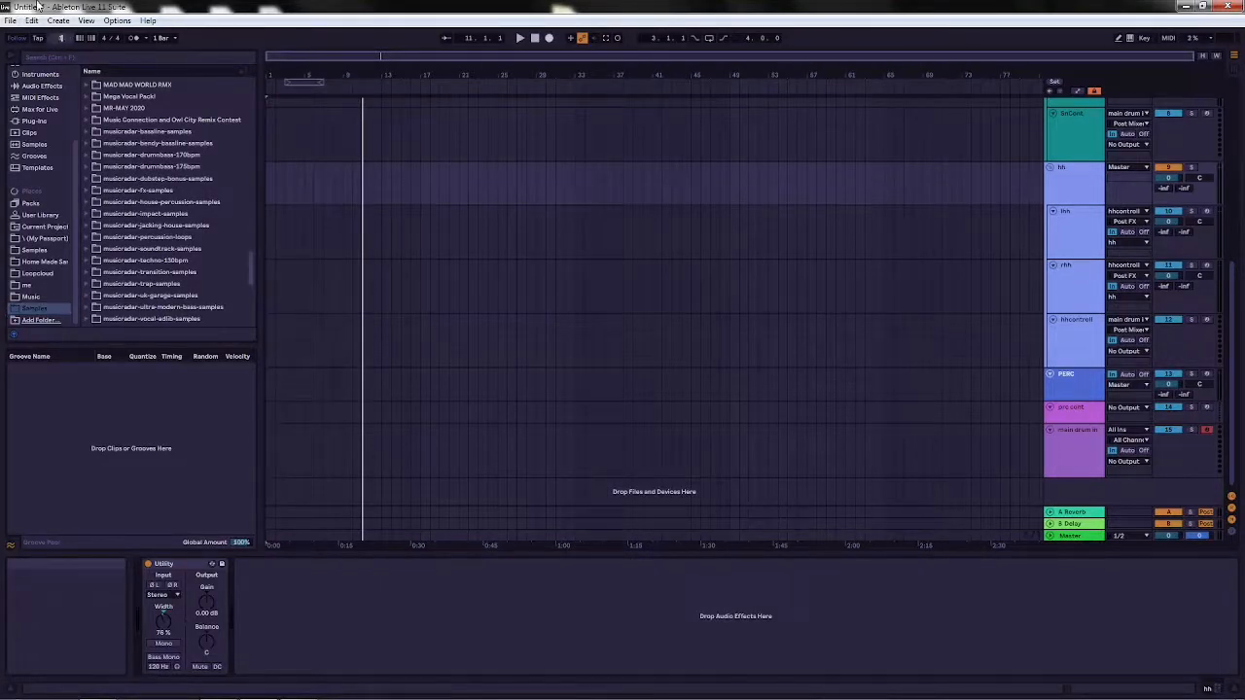
pyautogui.write('74')
pyautogui.press('Return')
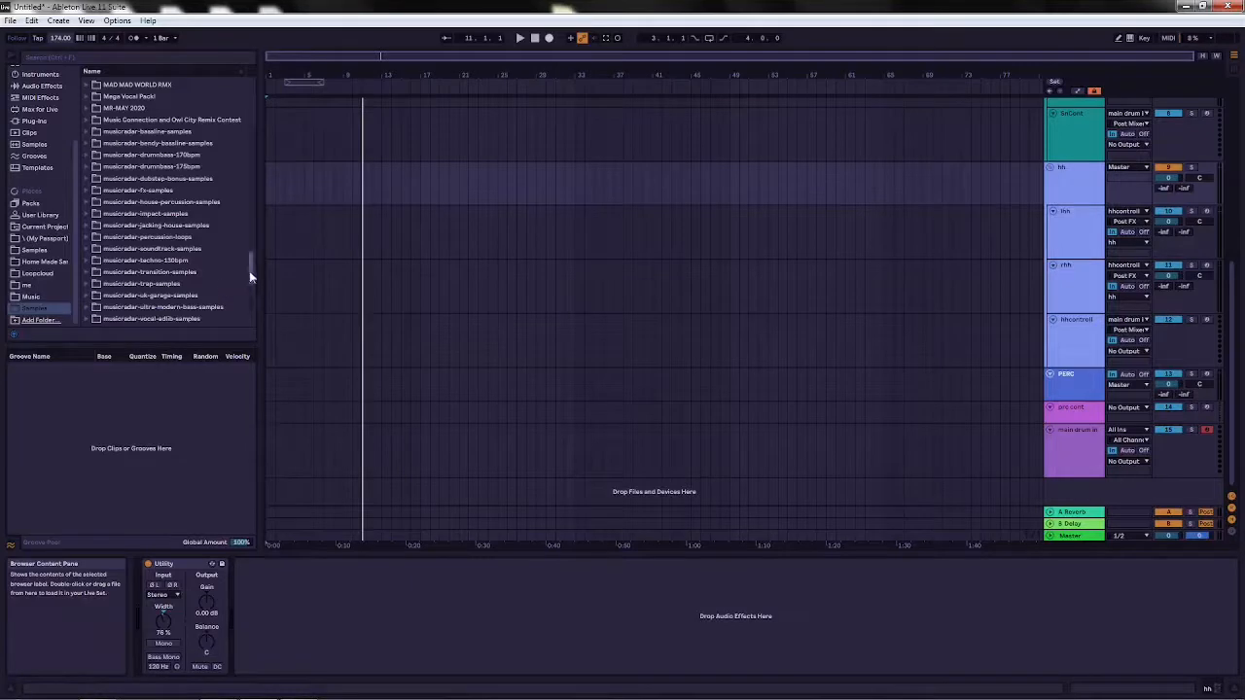
# Browse to the Beats samples in musicradar-drumnbass-170bpm and audition DnBk1BeatA170-01a.wav and DnBk1BeatA170-02a.wav.
pyautogui.click(85, 155)
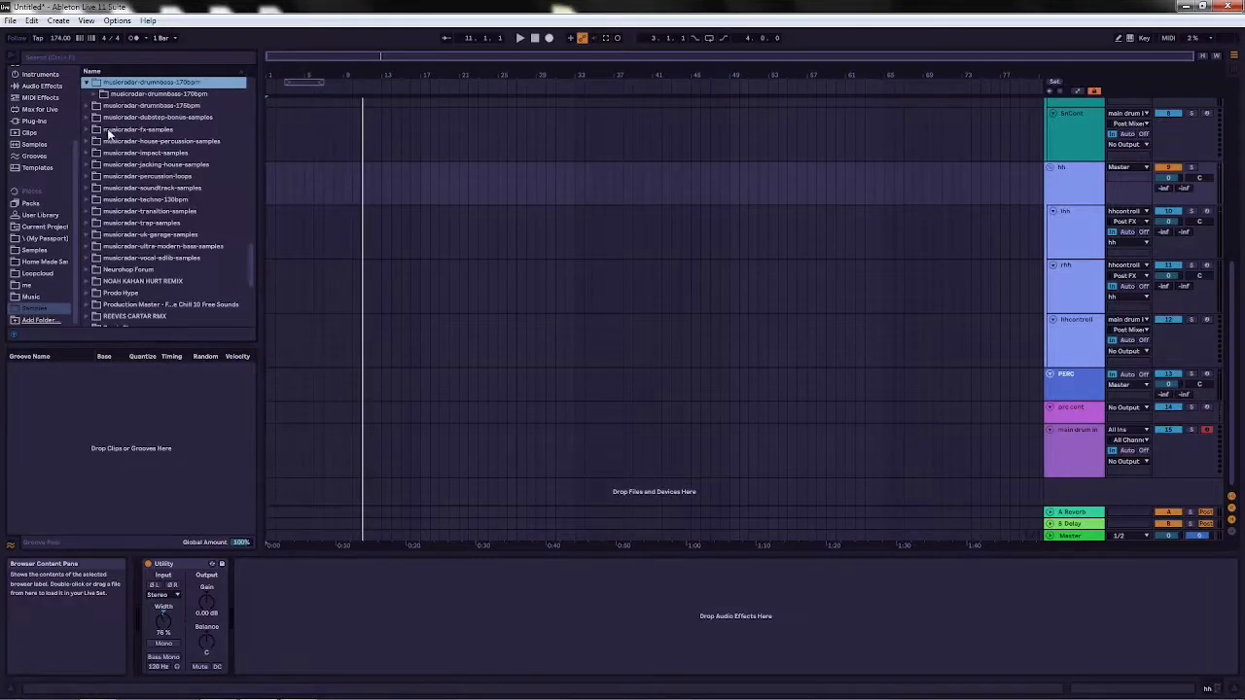
pyautogui.click(94, 95)
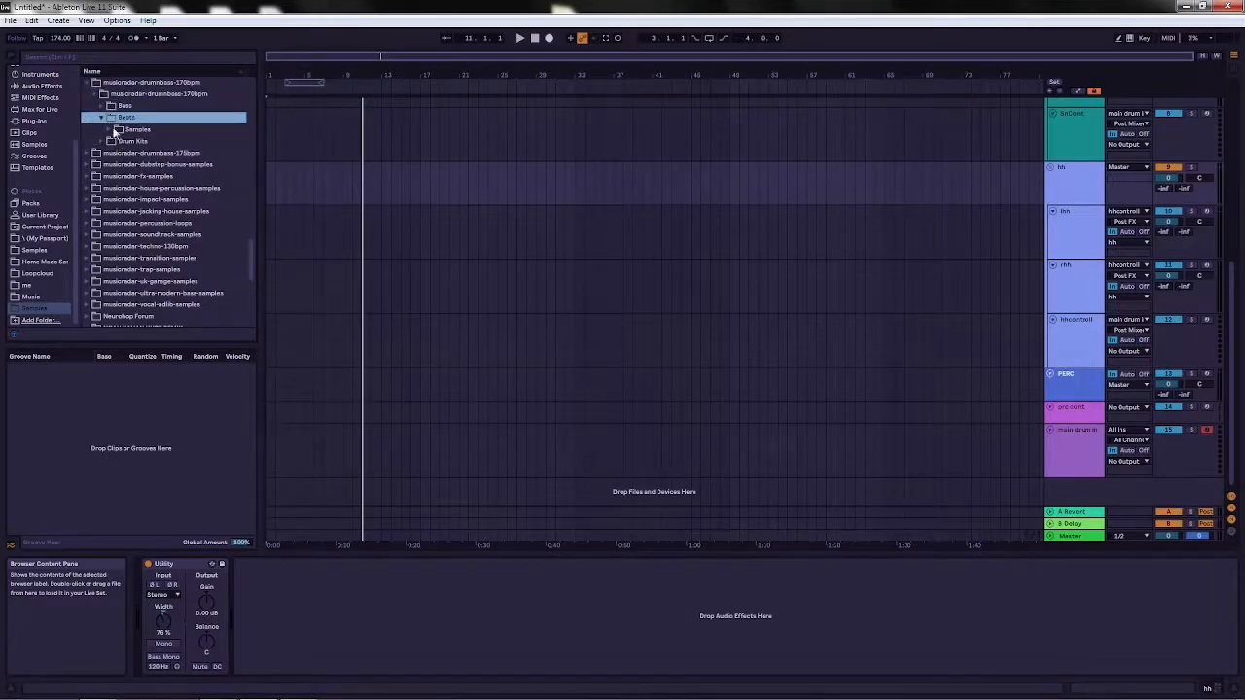
pyautogui.click(108, 130)
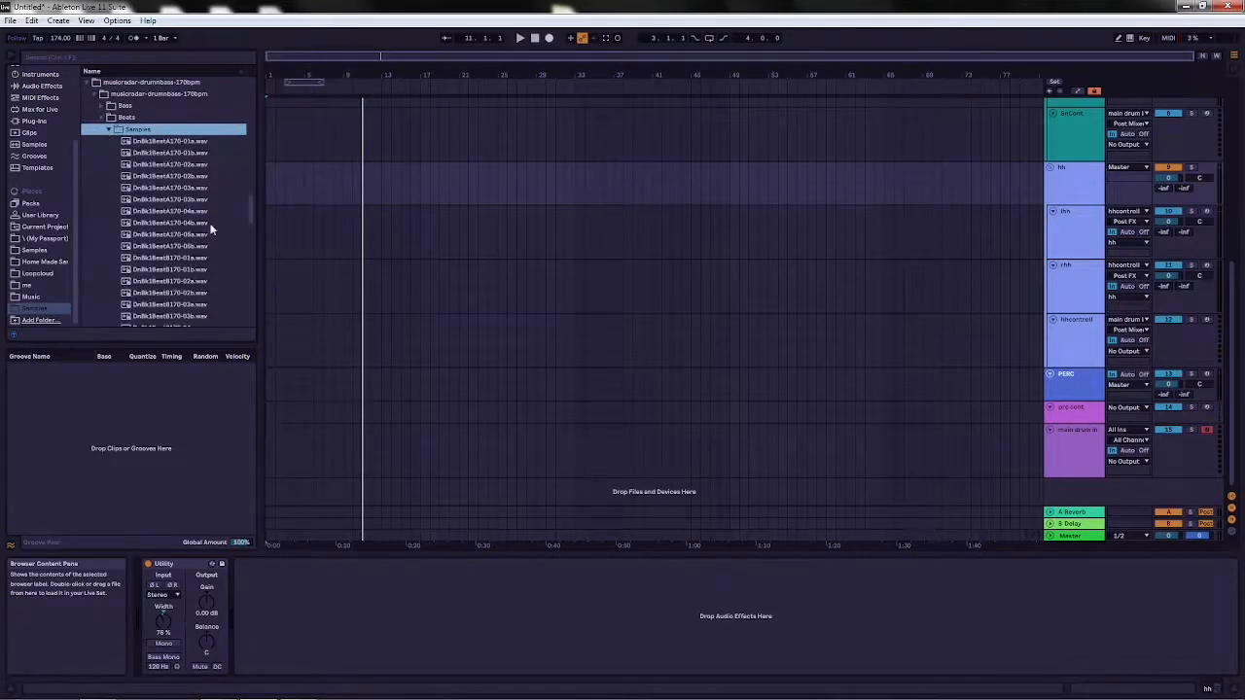
pyautogui.click(169, 140)
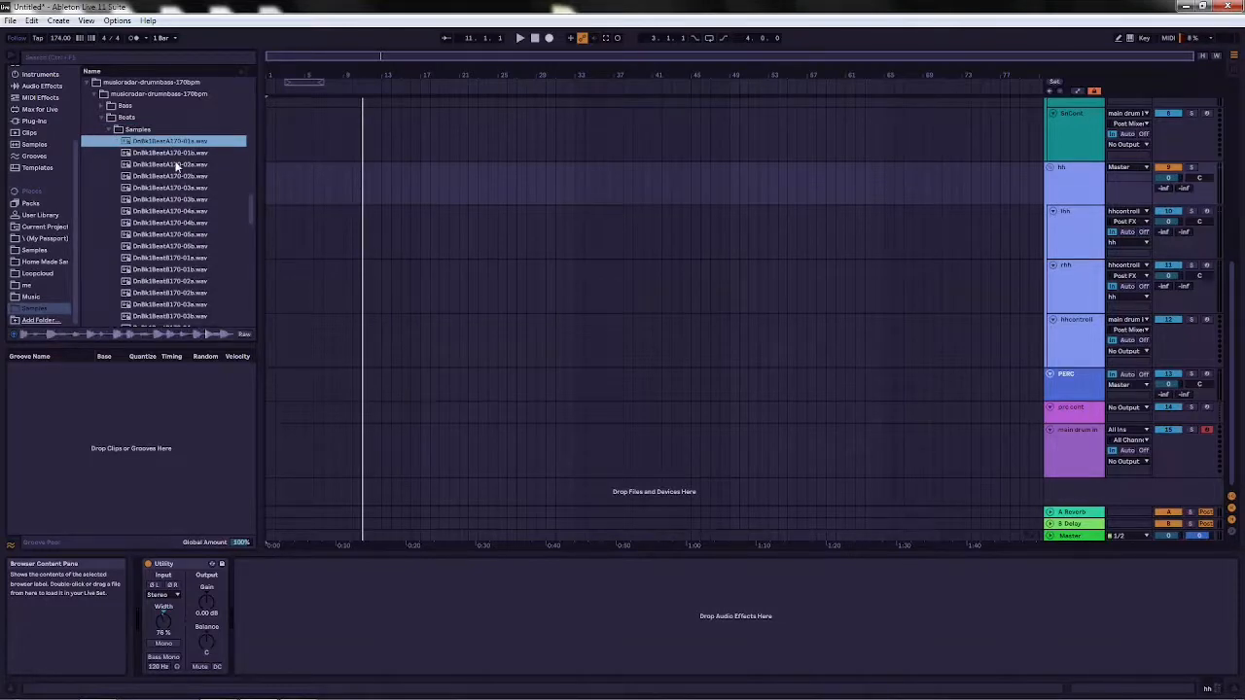
pyautogui.click(176, 166)
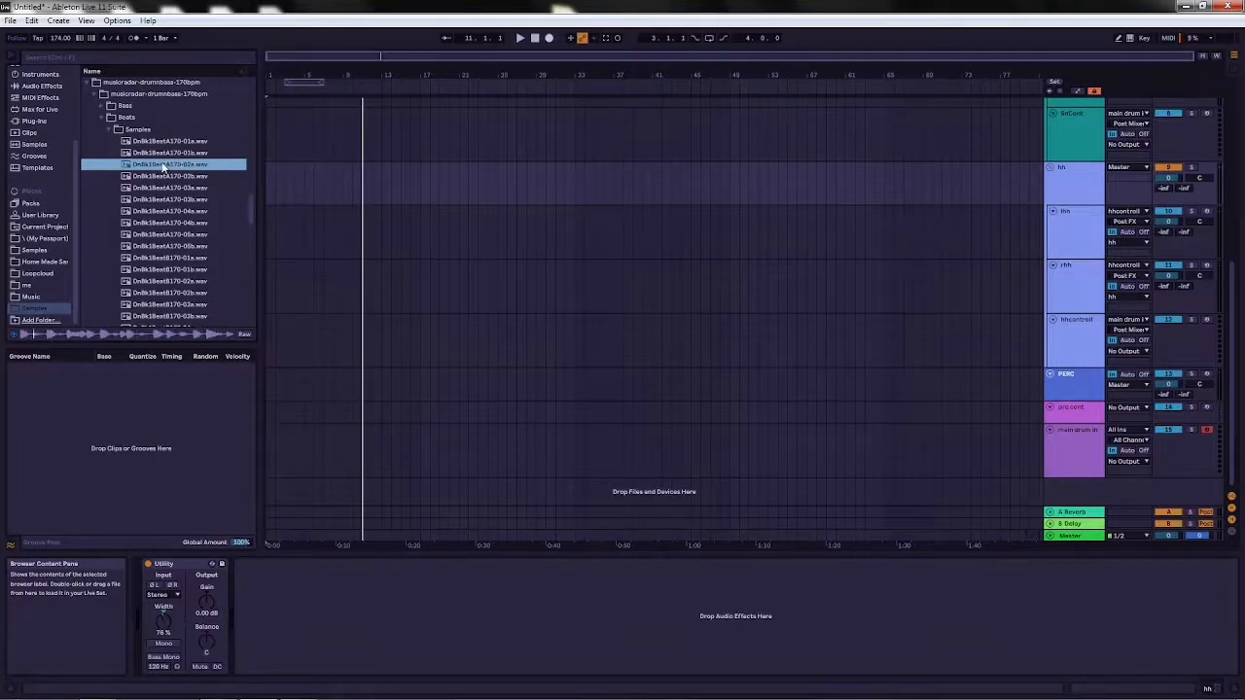
# Convert DnBk1BeatA170-02a.wav to MIDI as drums and place the clip at the start of the main drum in track.
pyautogui.moveTo(164, 167); pyautogui.dragTo(274, 250)
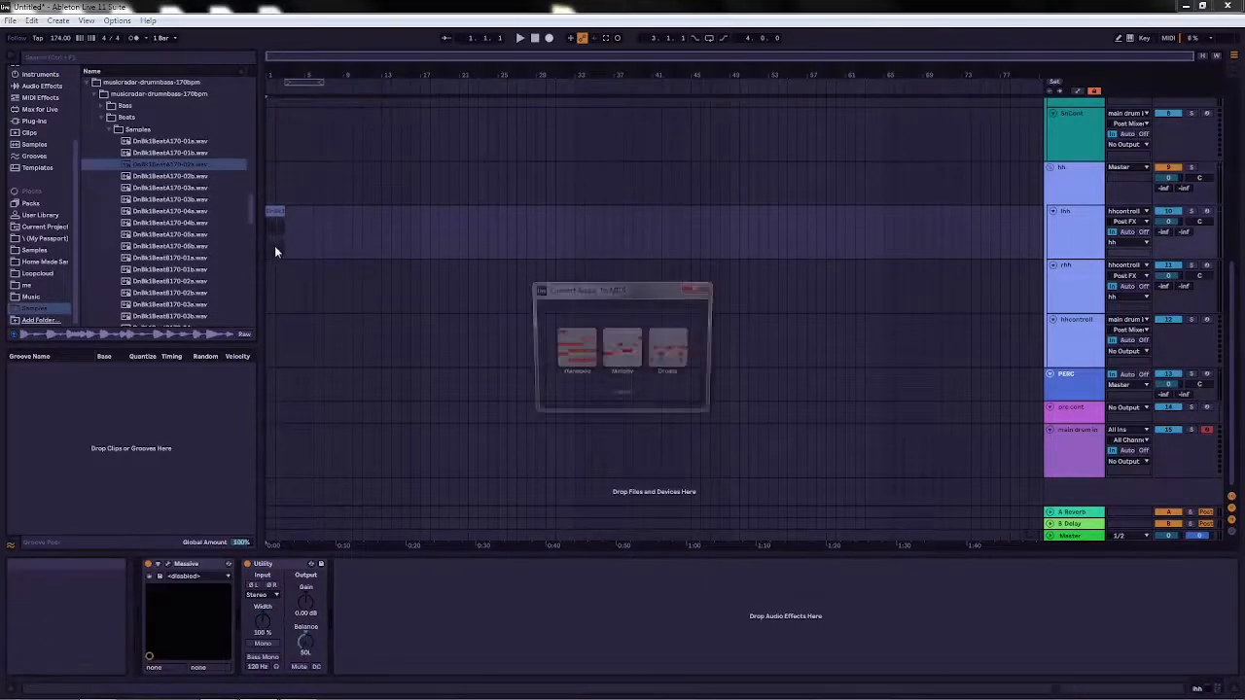
pyautogui.click(674, 348)
pyautogui.moveTo(275, 228); pyautogui.dragTo(272, 450)
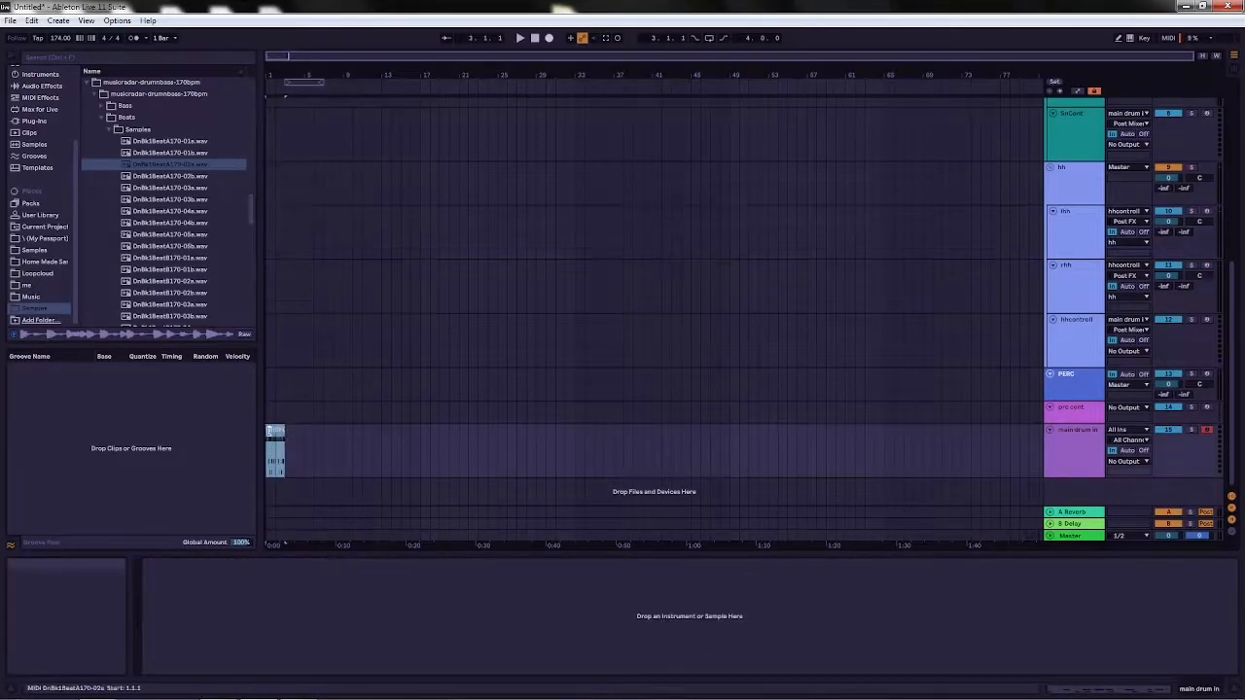
# Open the converted drum clip and transpose all of its C1 notes up to C#2.
pyautogui.doubleClick(273, 431)
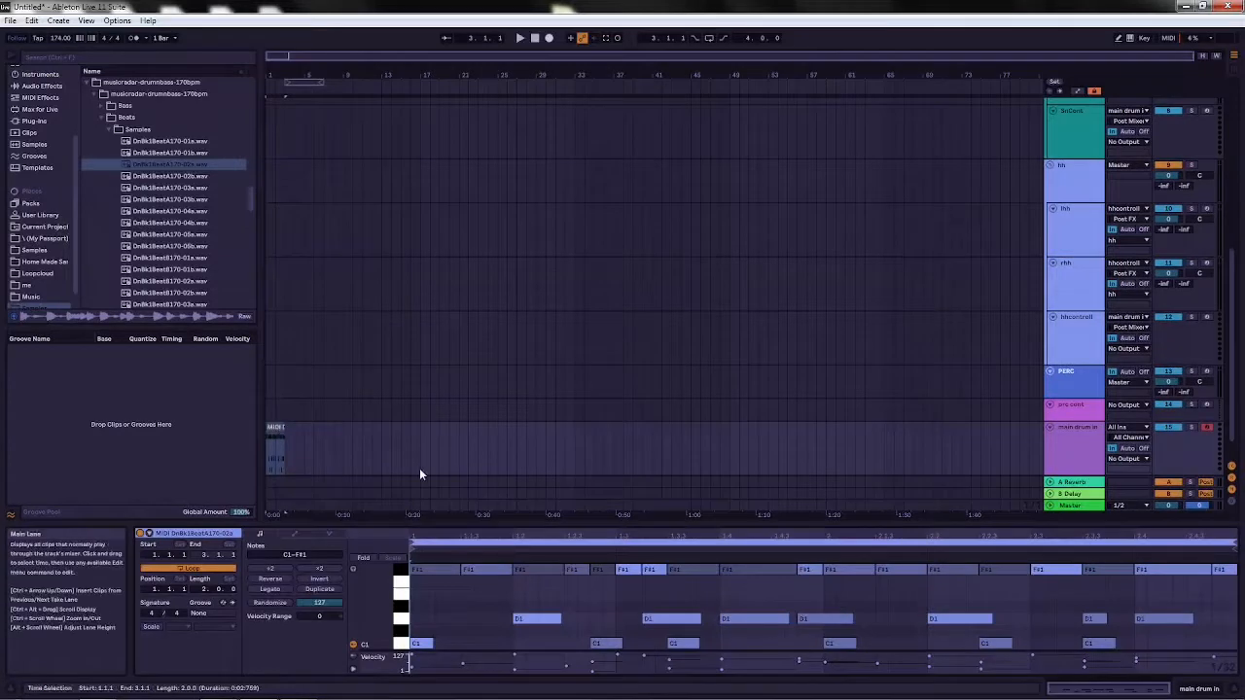
pyautogui.moveTo(382, 607); pyautogui.dragTo(382, 541)
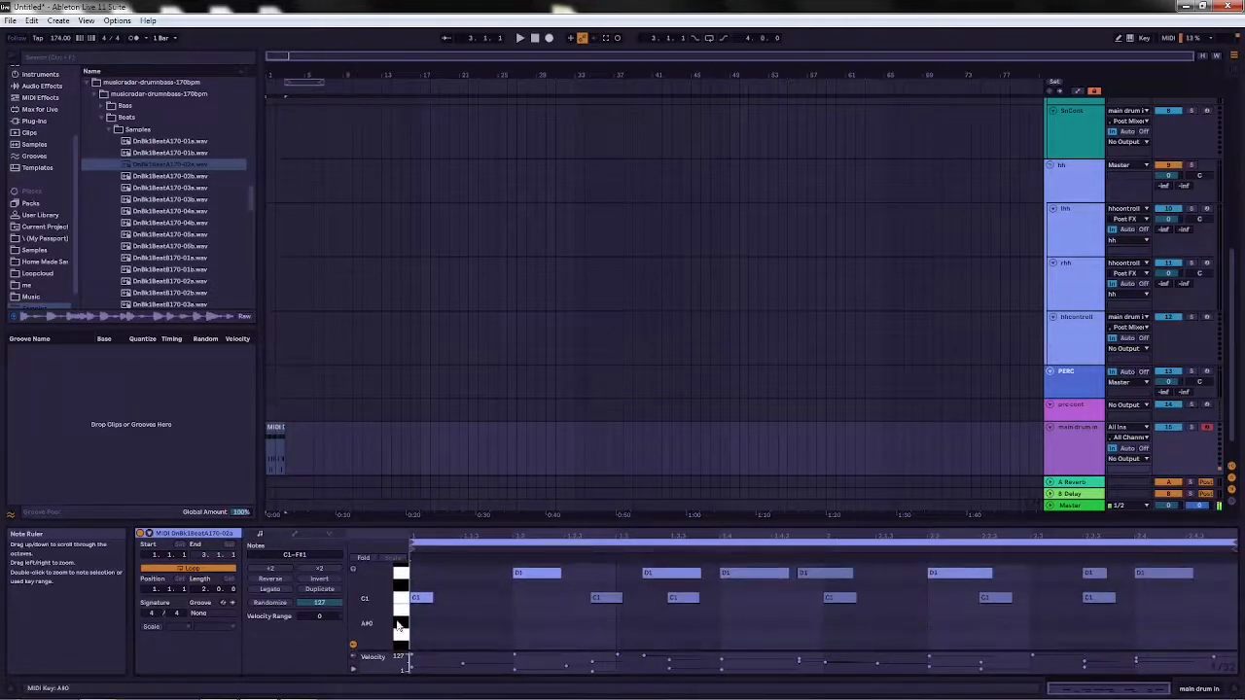
pyautogui.click(407, 598)
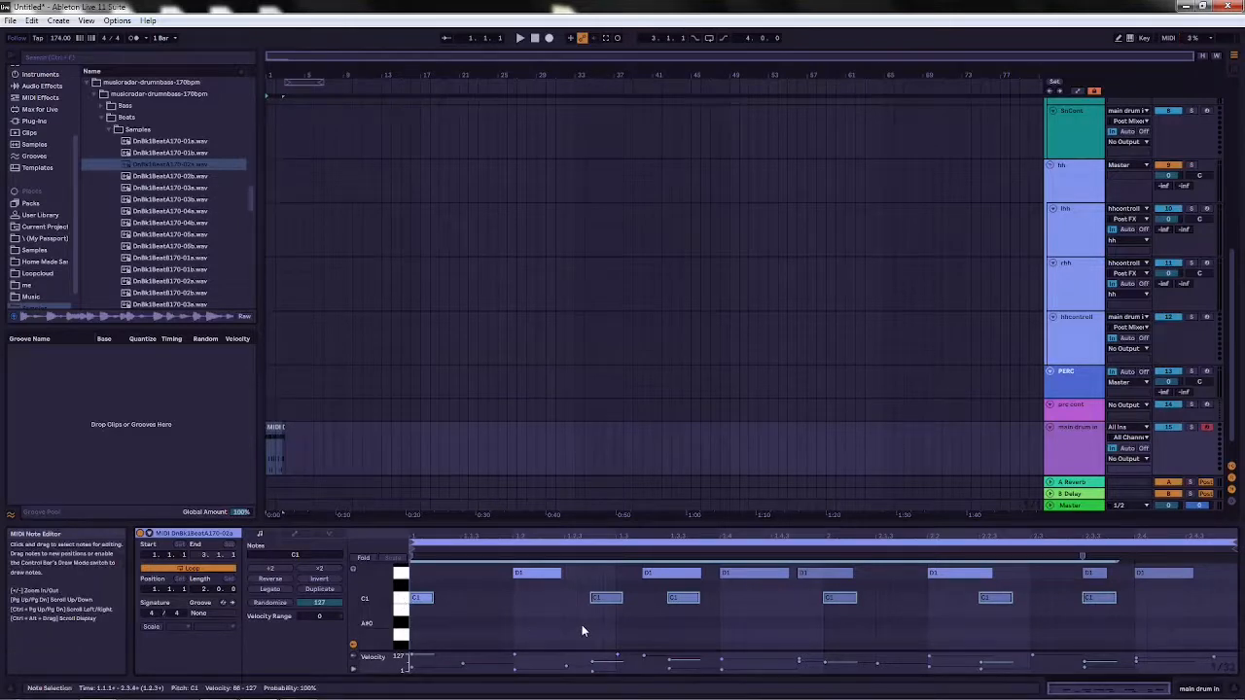
pyautogui.hotkey('shift', 'Up')
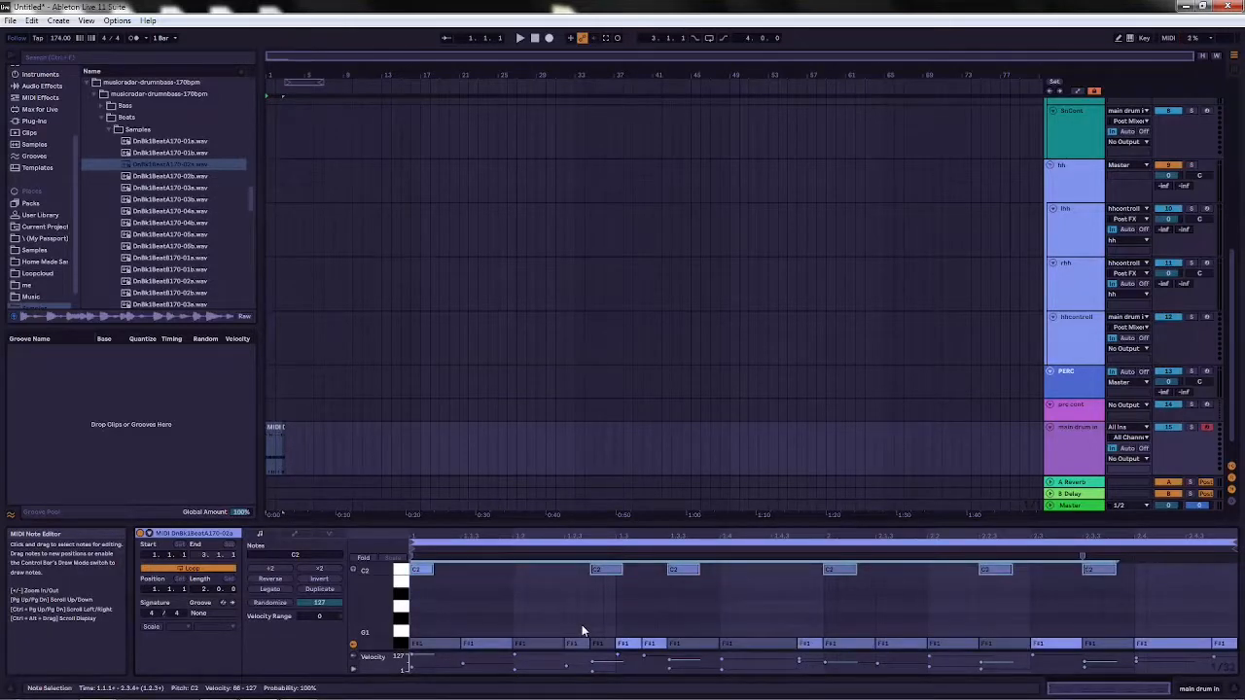
pyautogui.press('Up')
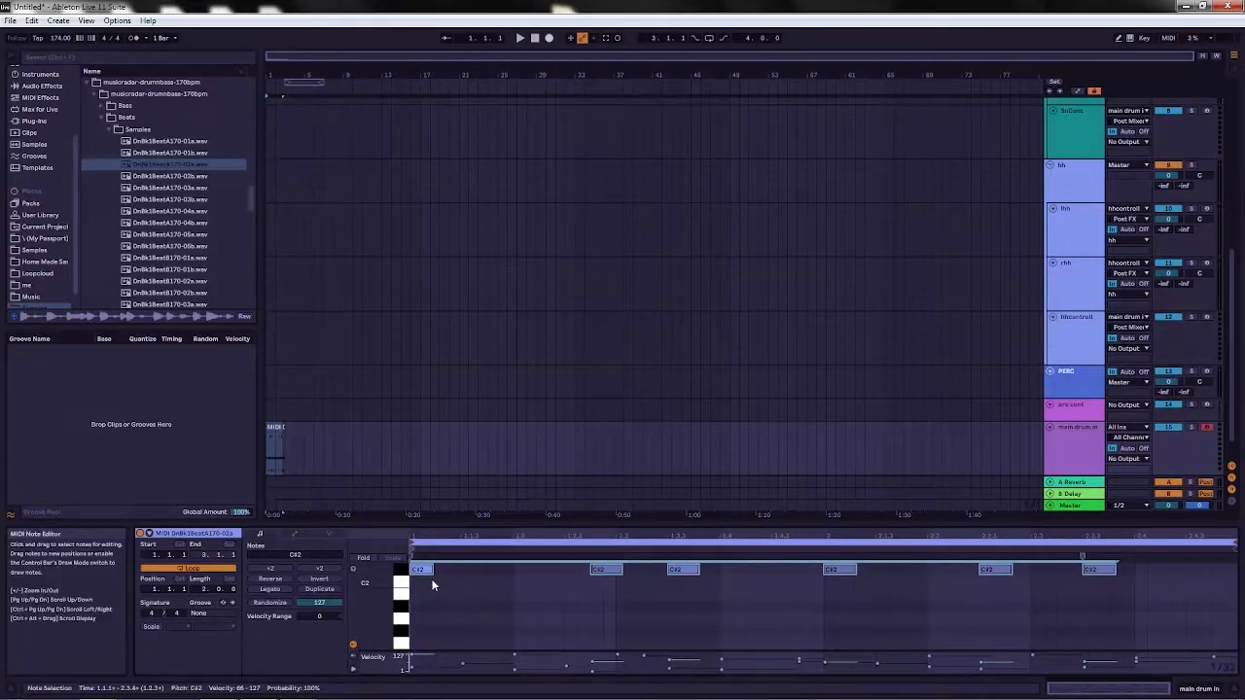
# Set monitoring on the main drum in track to Off and play the clip from its start.
pyautogui.click(277, 428)
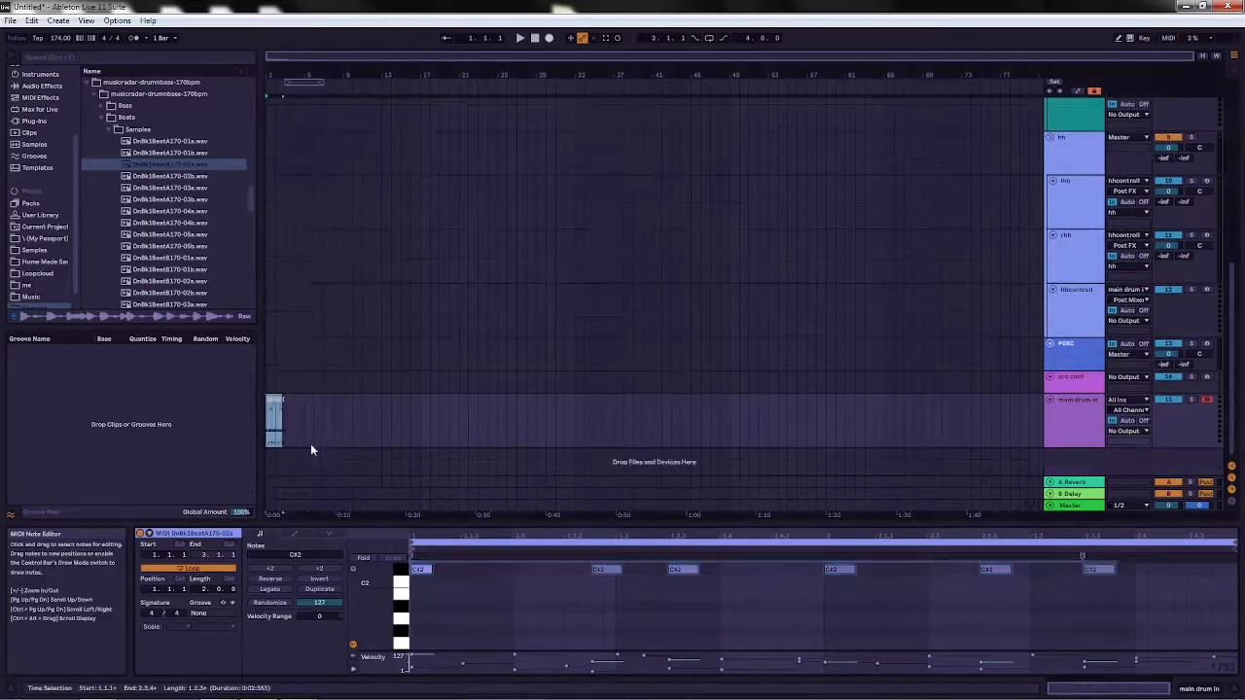
pyautogui.click(1130, 423)
pyautogui.click(1143, 421)
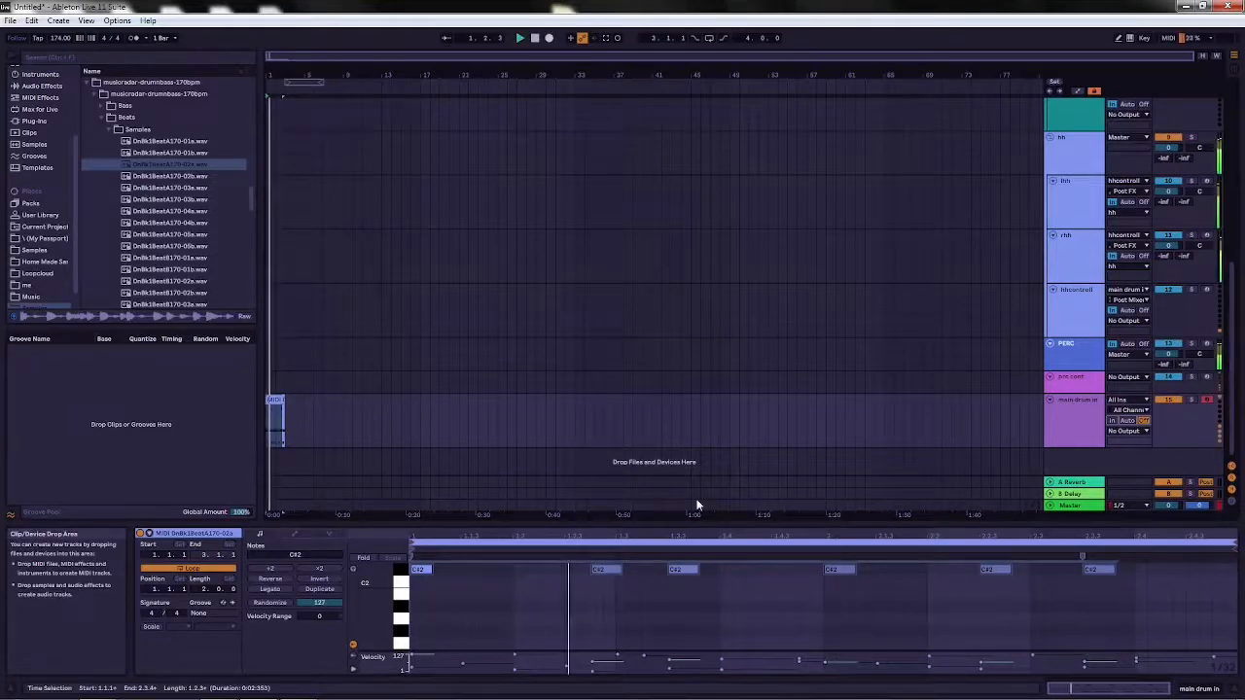
# Transpose all F#1 notes in the drum clip down to D#1.
pyautogui.scroll(-3, 540, 611)
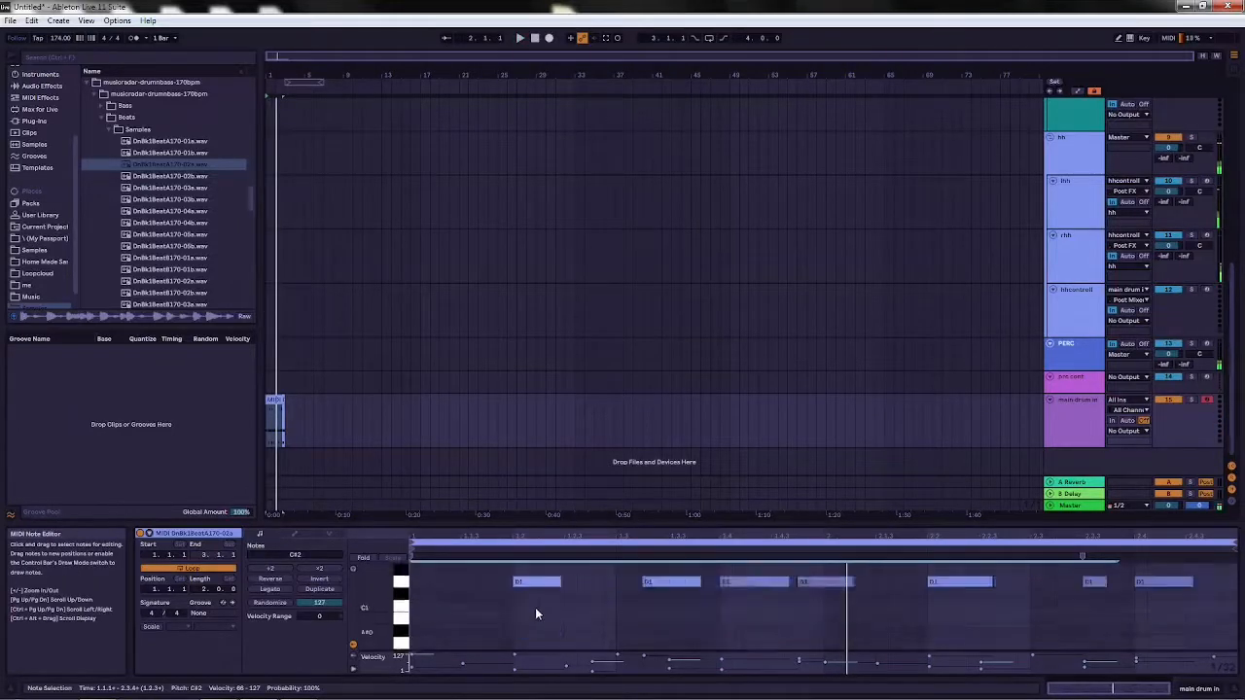
pyautogui.click(404, 588)
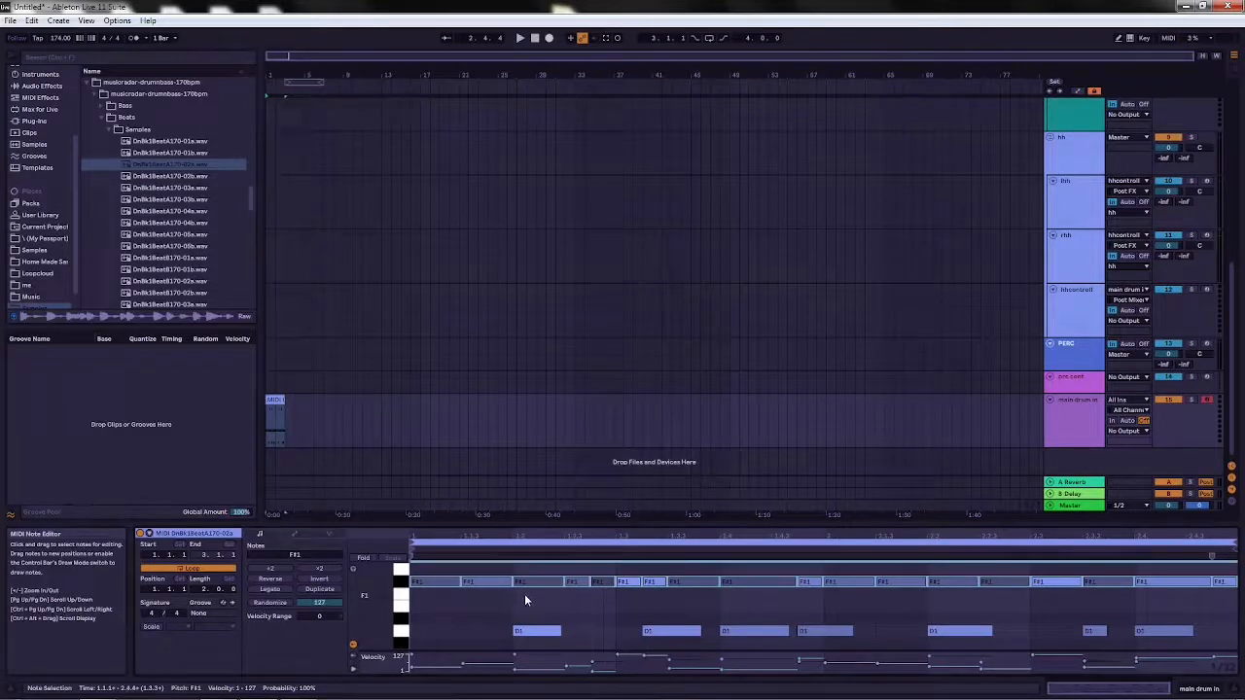
pyautogui.press('Down')
pyautogui.press('Down')
pyautogui.press('Down')
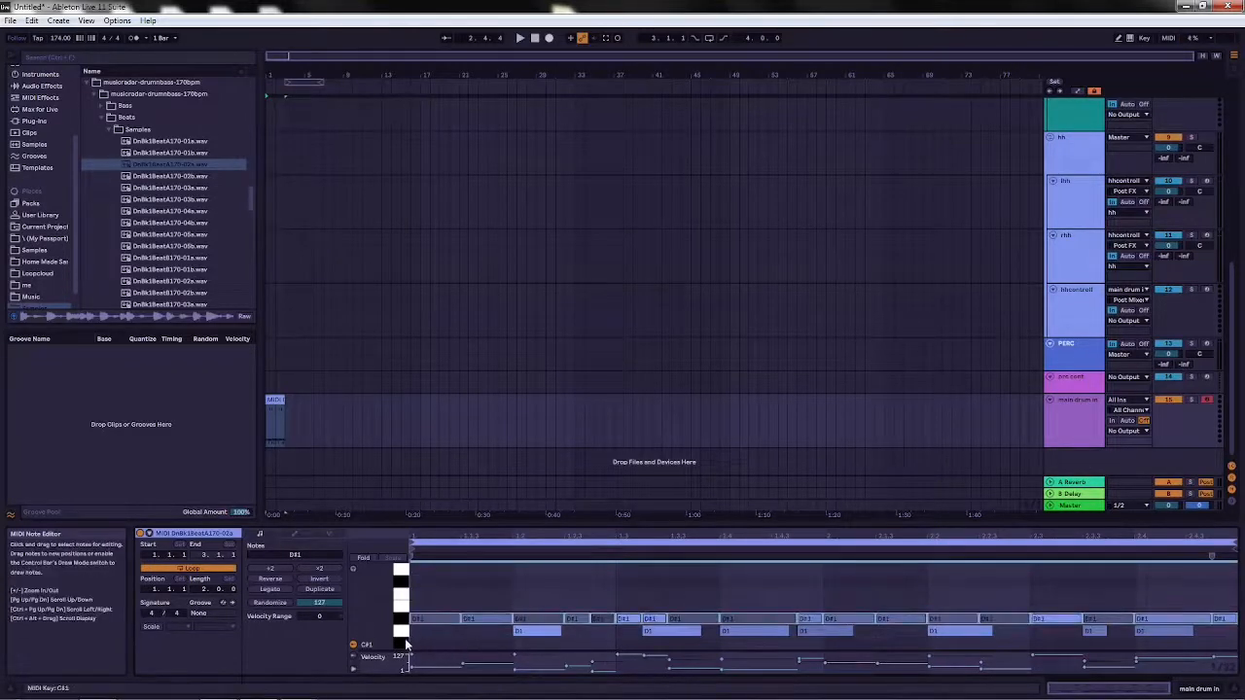
# Transpose all D1 notes in the drum clip down to C1 and play back the result.
pyautogui.click(400, 636)
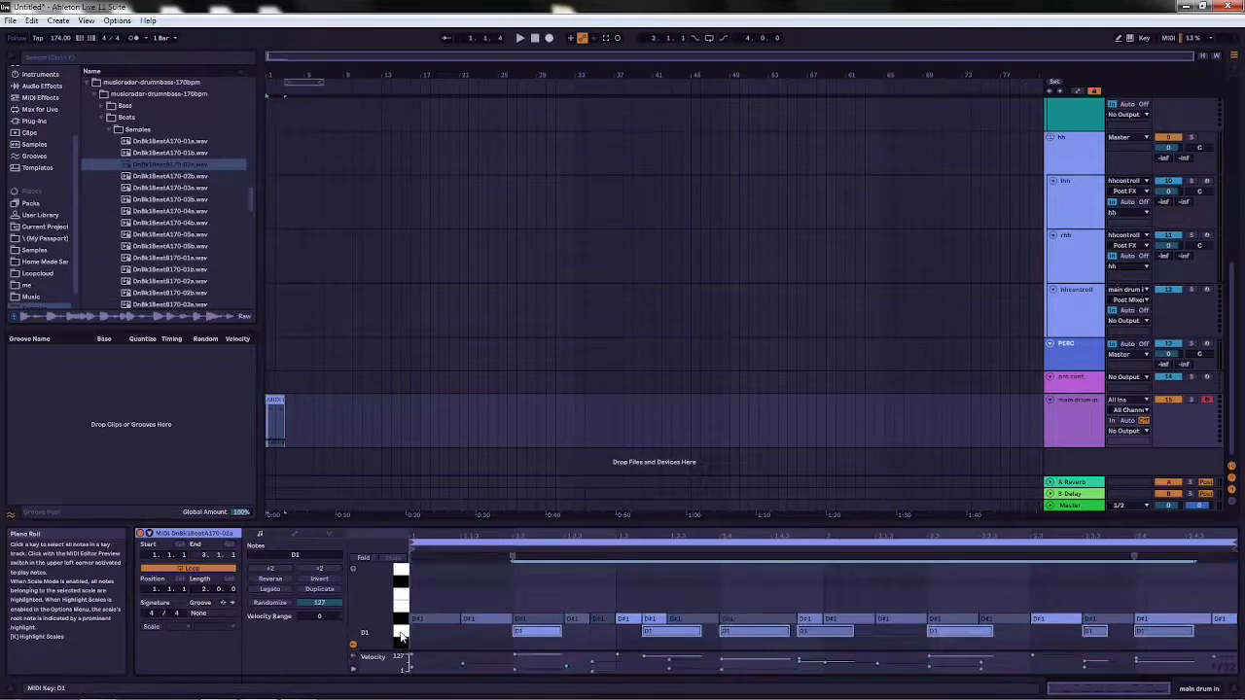
pyautogui.press('Down')
pyautogui.press('Down')
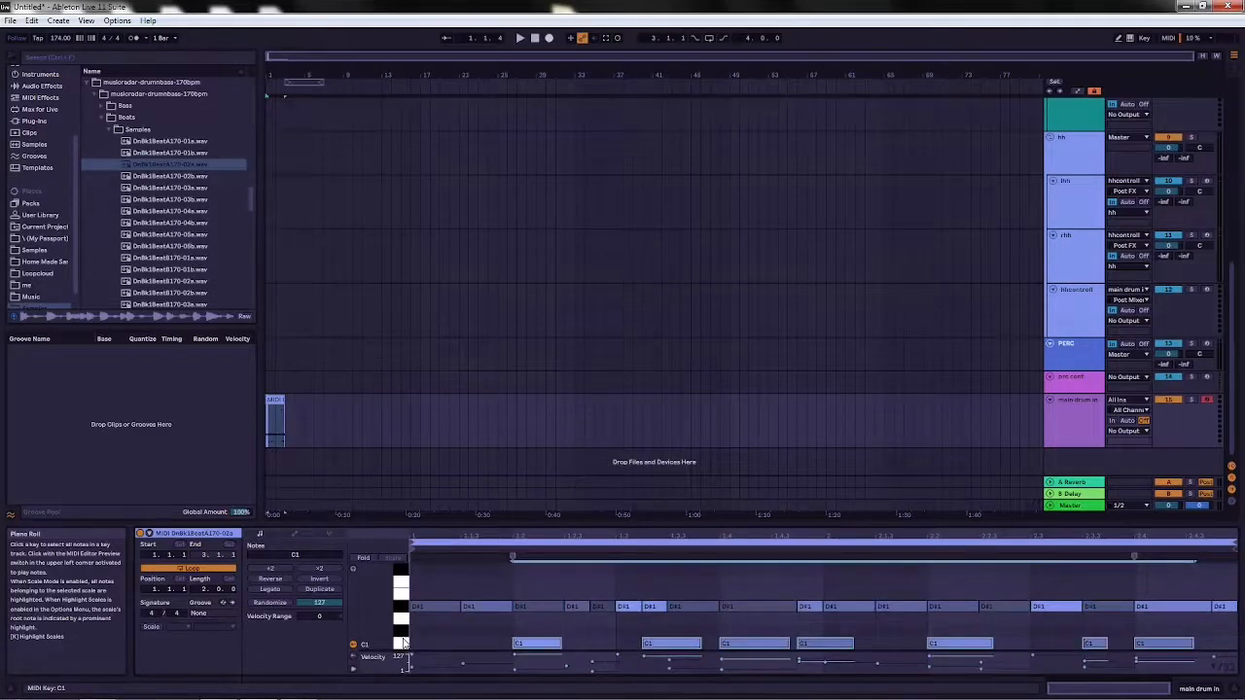
pyautogui.press('space')
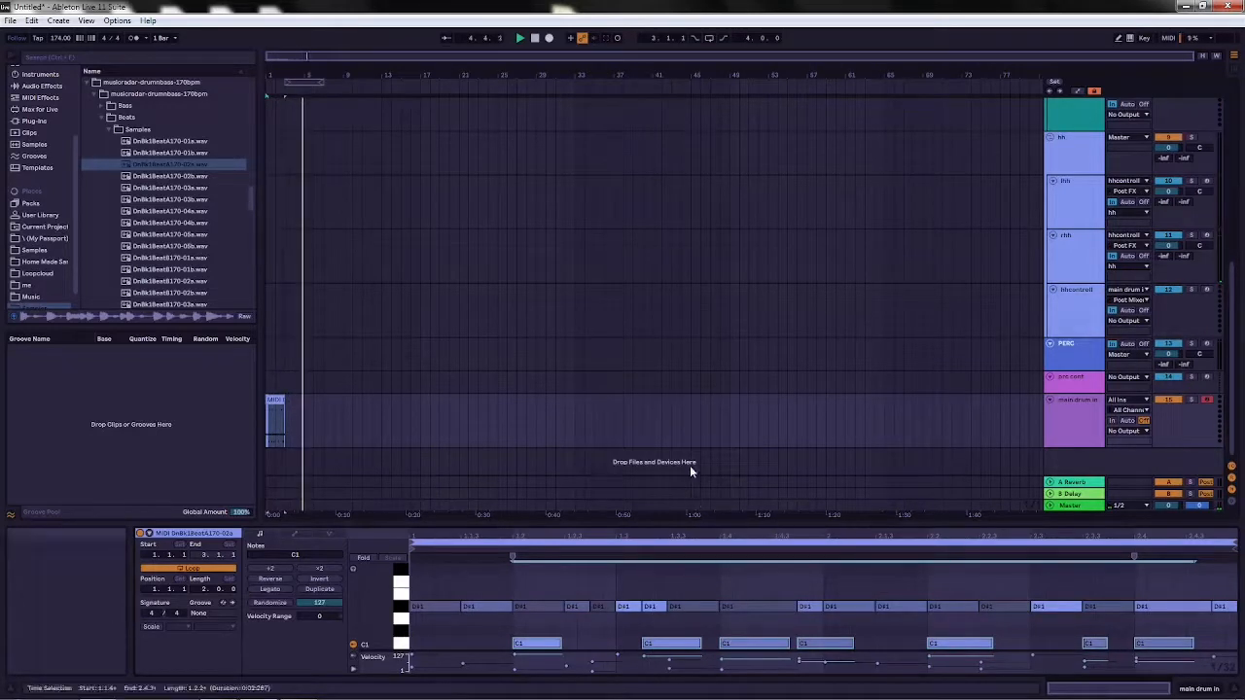
# Move the four-bar arrangement loop to bar 1, enable looping, and make the drum clip fill the loop.
pyautogui.click(536, 39)
pyautogui.click(307, 81)
pyautogui.moveTo(308, 82); pyautogui.dragTo(284, 84)
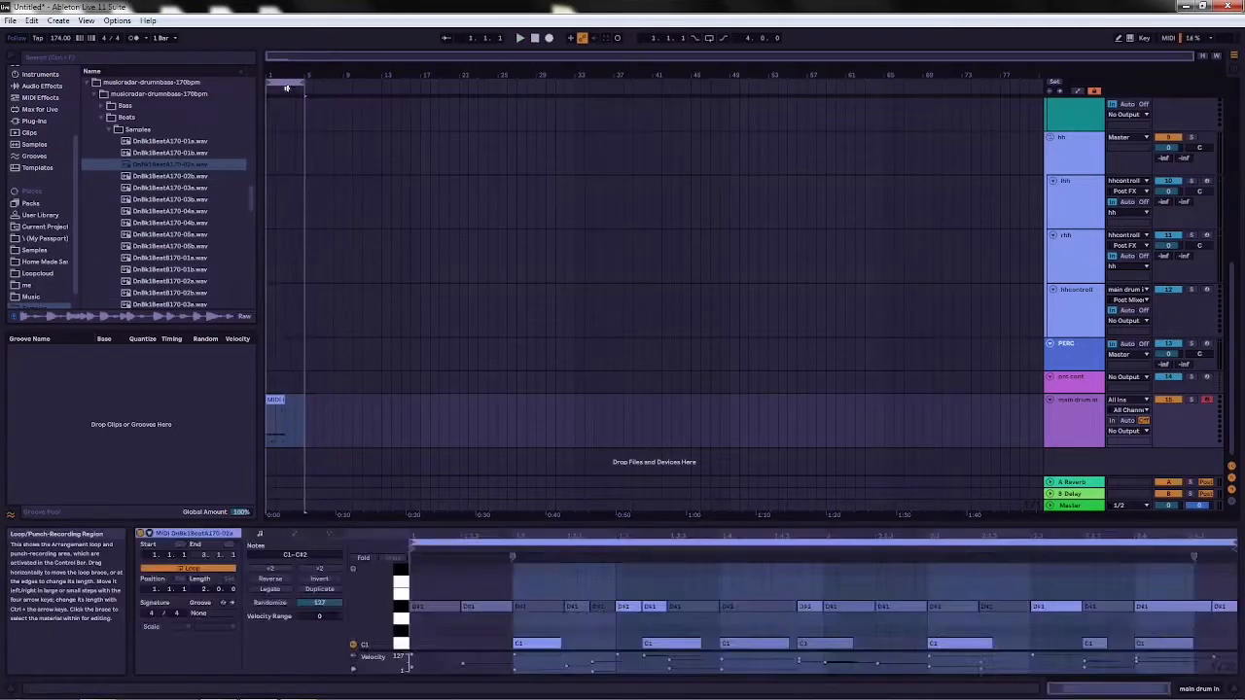
pyautogui.click(709, 39)
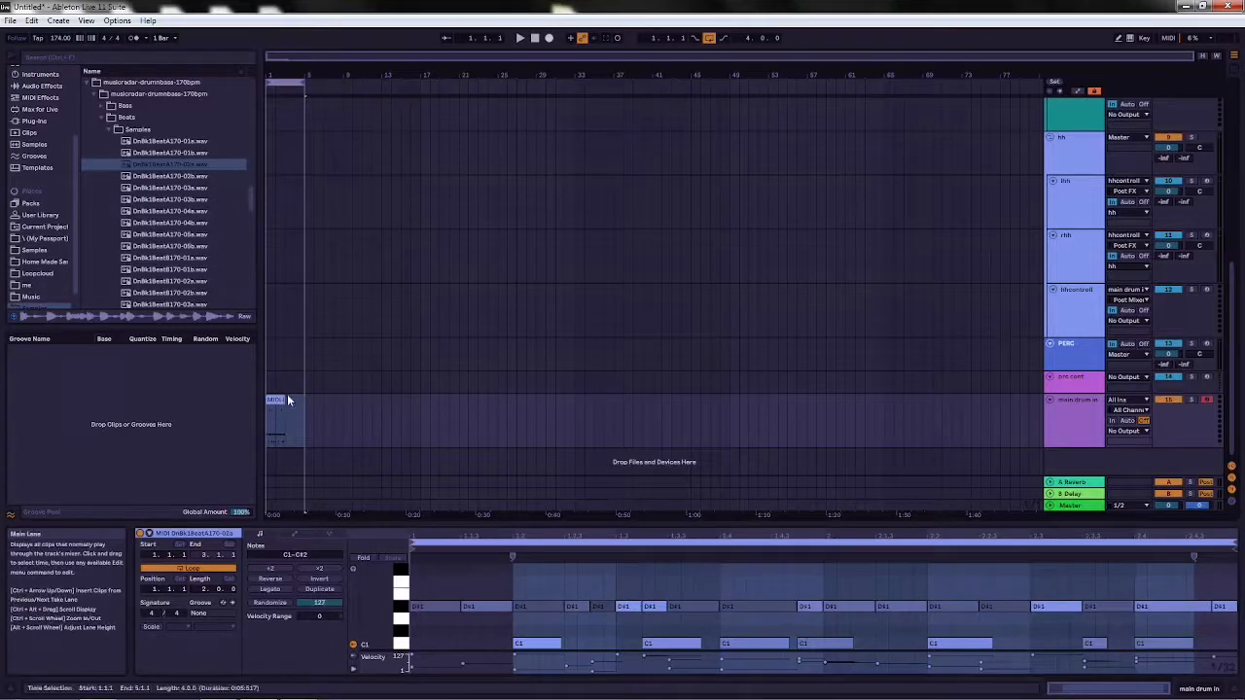
pyautogui.click(292, 426)
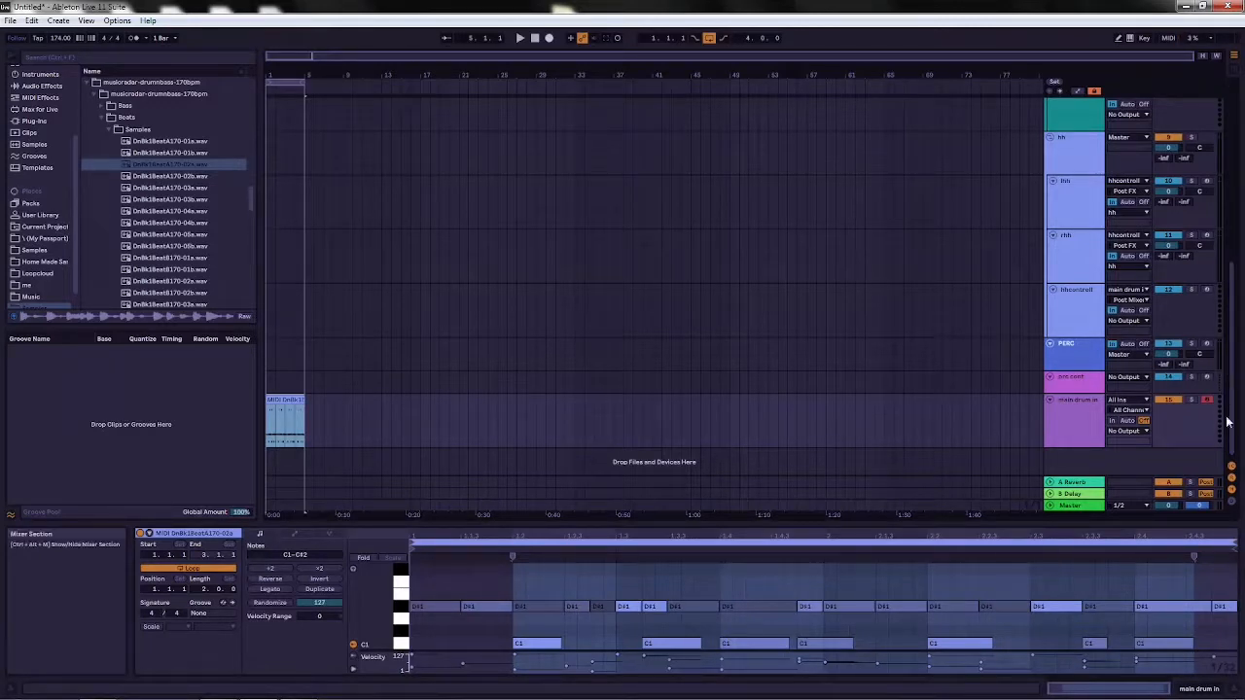
# Group the kik and sn groups together into one parent group.
pyautogui.scroll(5, 1227, 423)
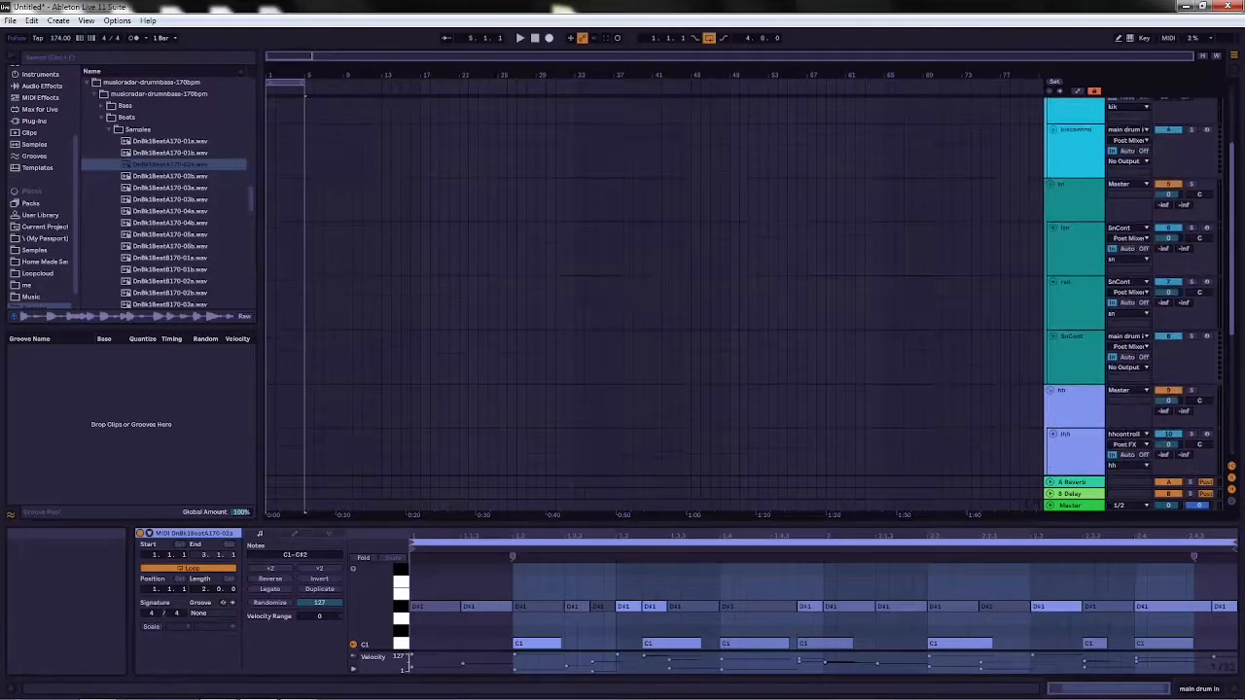
pyautogui.scroll(3, 1227, 423)
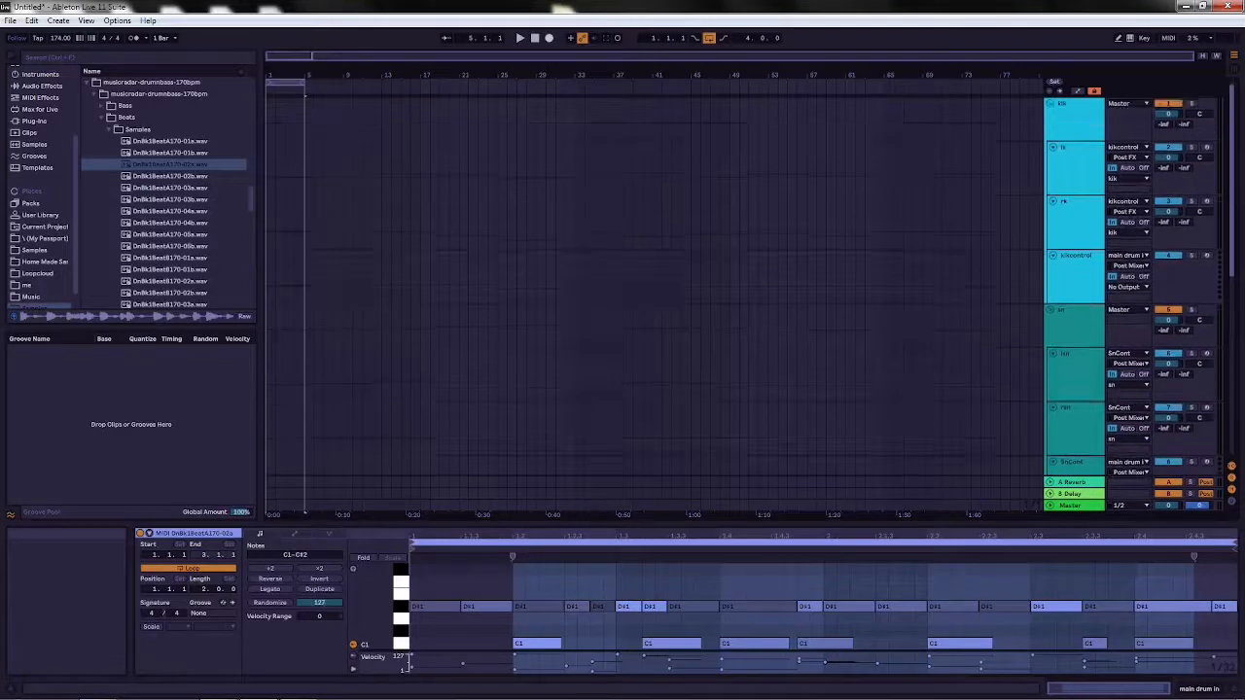
pyautogui.click(1064, 113)
pyautogui.keyDown('shift'); pyautogui.click(1072, 332); pyautogui.keyUp('shift')
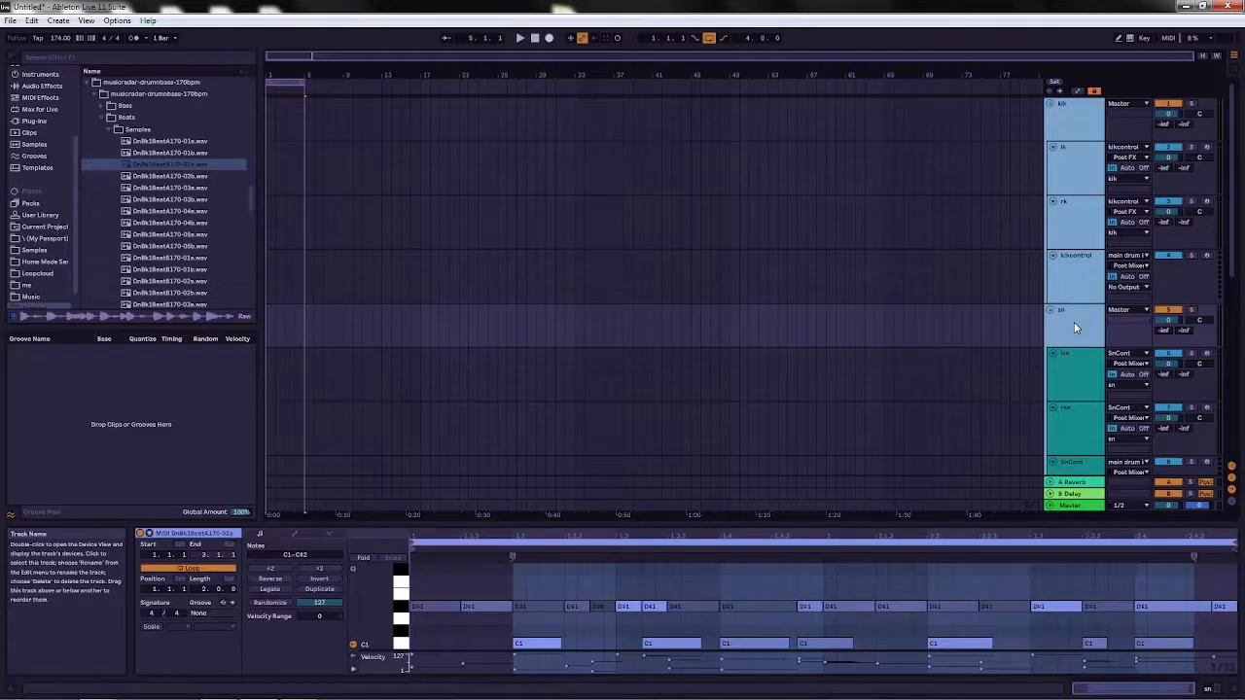
pyautogui.hotkey('ctrl', 'g')
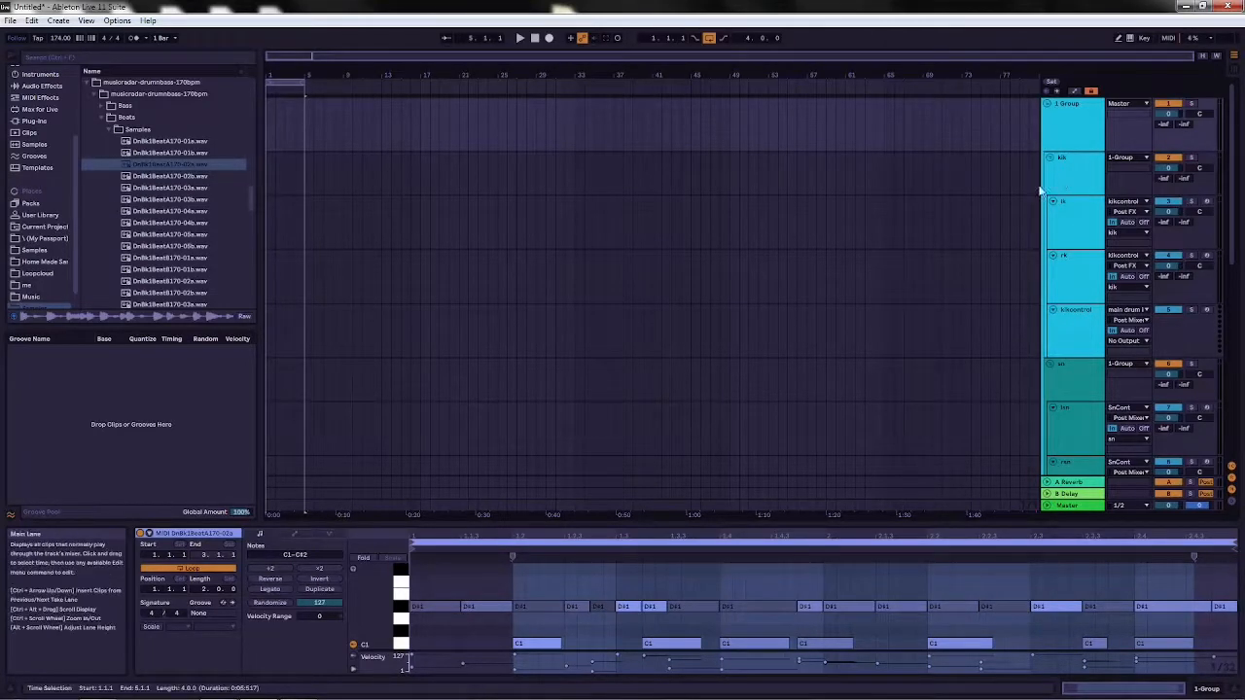
# Add the -12 dB Limiter preset after the Utility on both the kik and sn groups.
pyautogui.click(1081, 169)
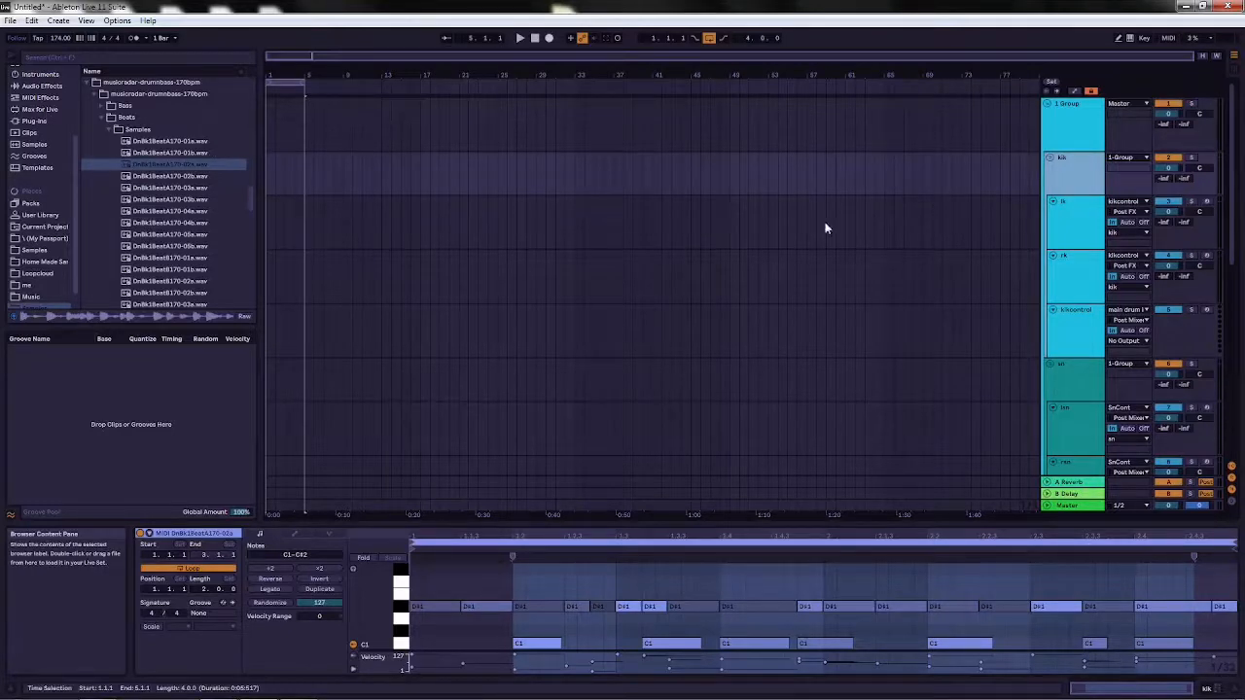
pyautogui.click(42, 85)
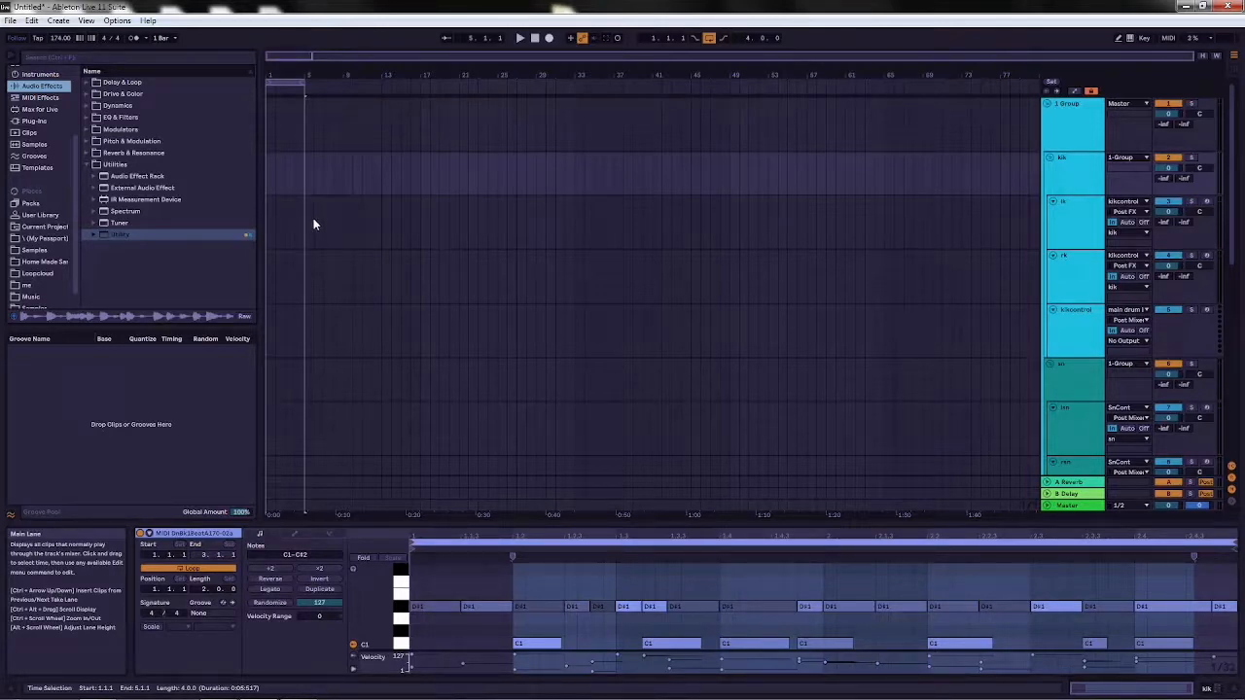
pyautogui.click(86, 105)
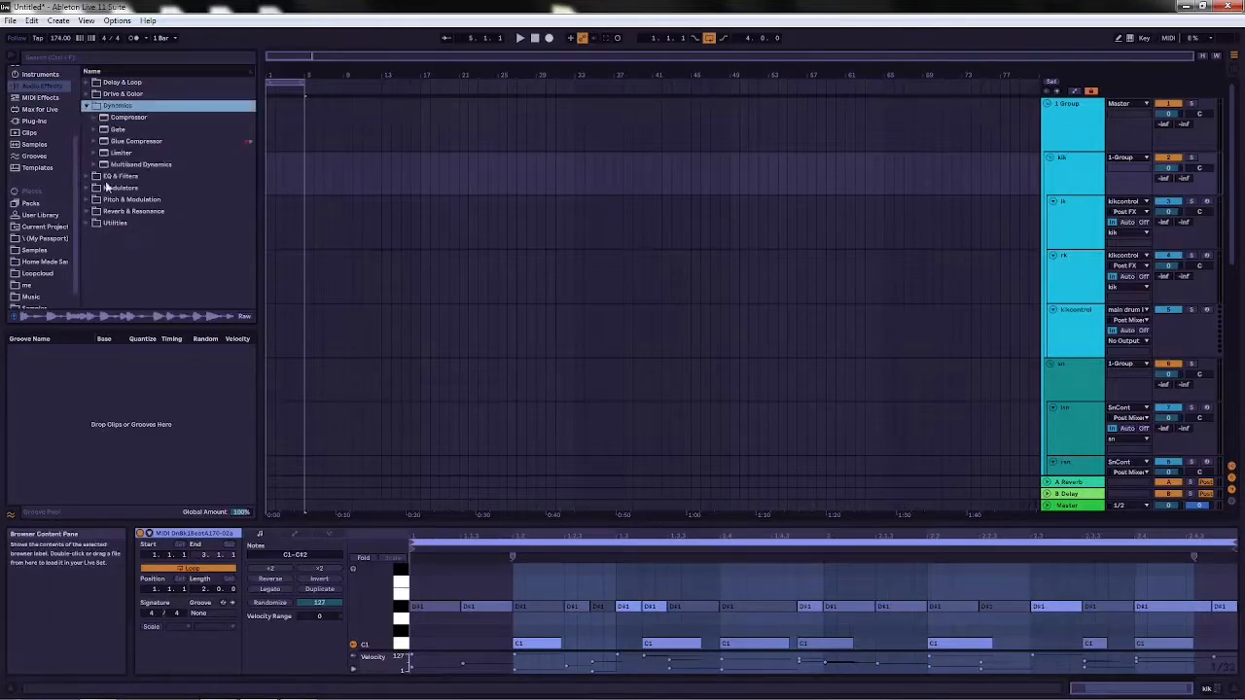
pyautogui.click(93, 153)
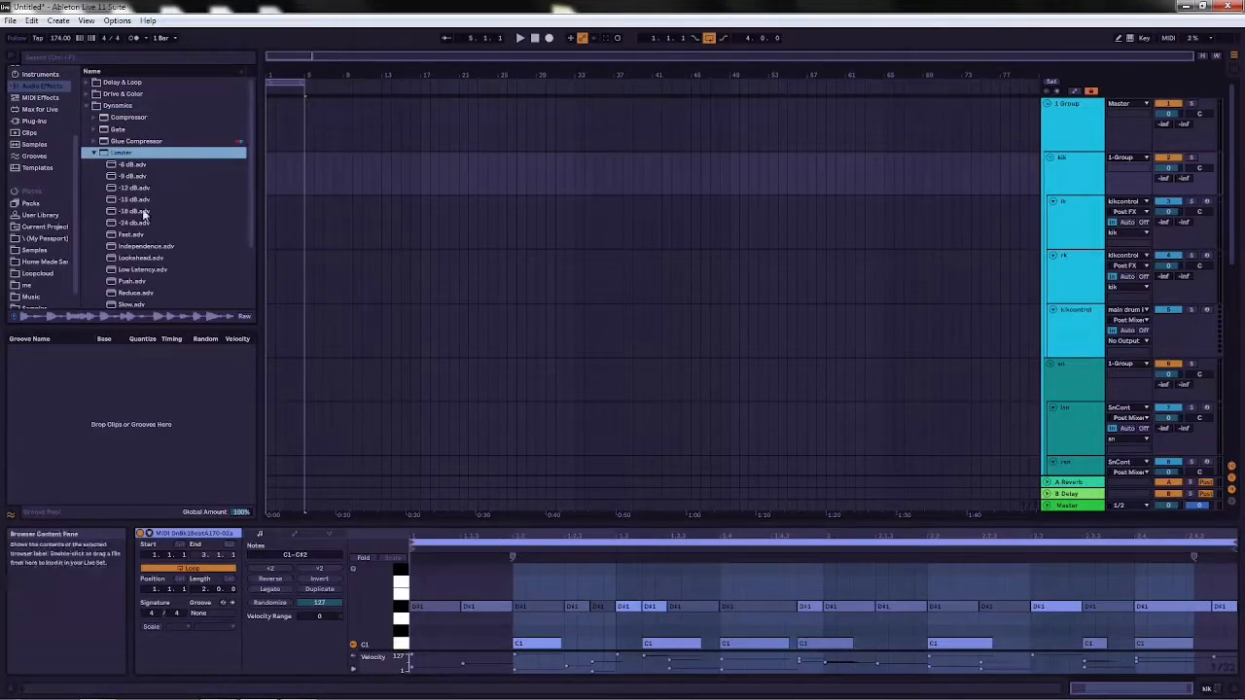
pyautogui.moveTo(134, 190); pyautogui.dragTo(860, 178)
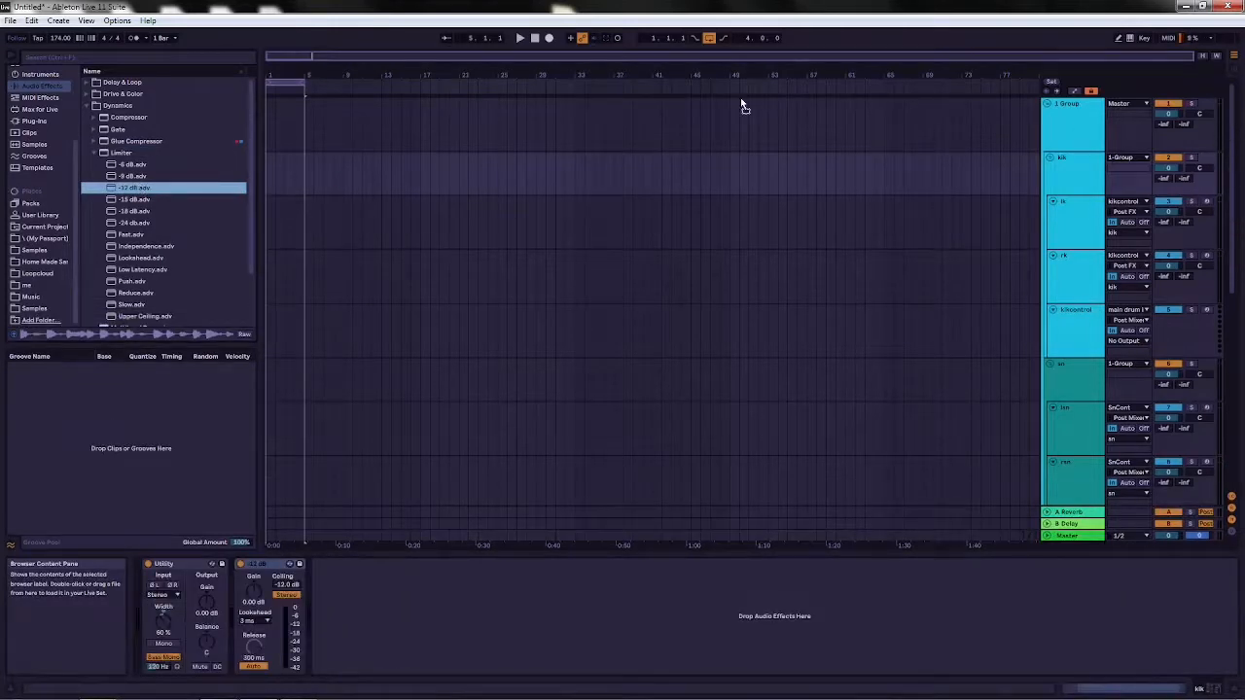
pyautogui.click(827, 386)
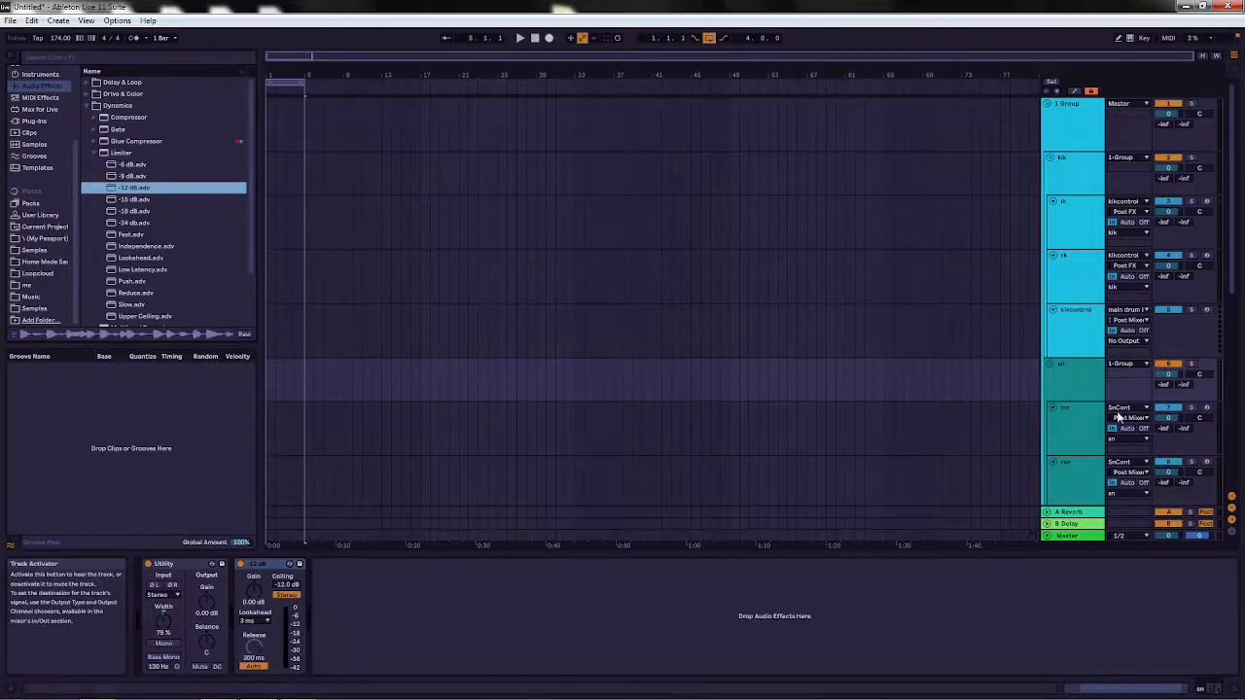
# Set the main drum in track's monitoring to Auto and play back the loop through the drum groups.
pyautogui.moveTo(1233, 250); pyautogui.dragTo(1239, 336)
pyautogui.scroll(-5, 1239, 336)
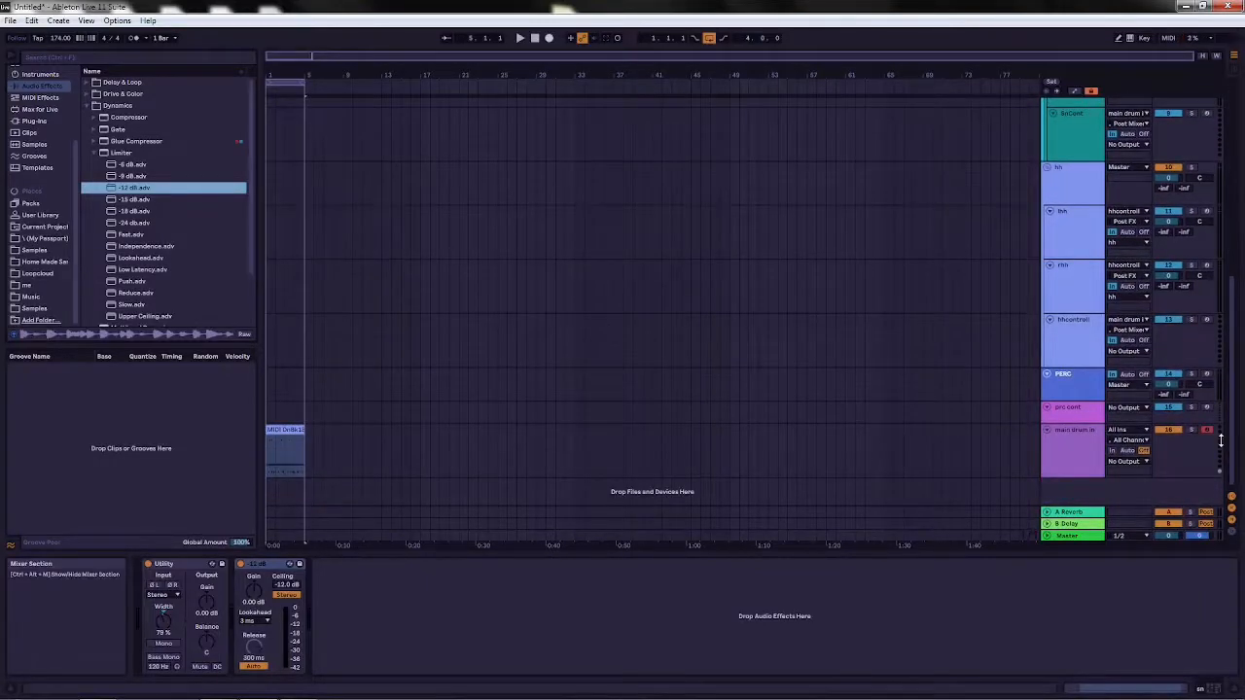
pyautogui.click(1188, 455)
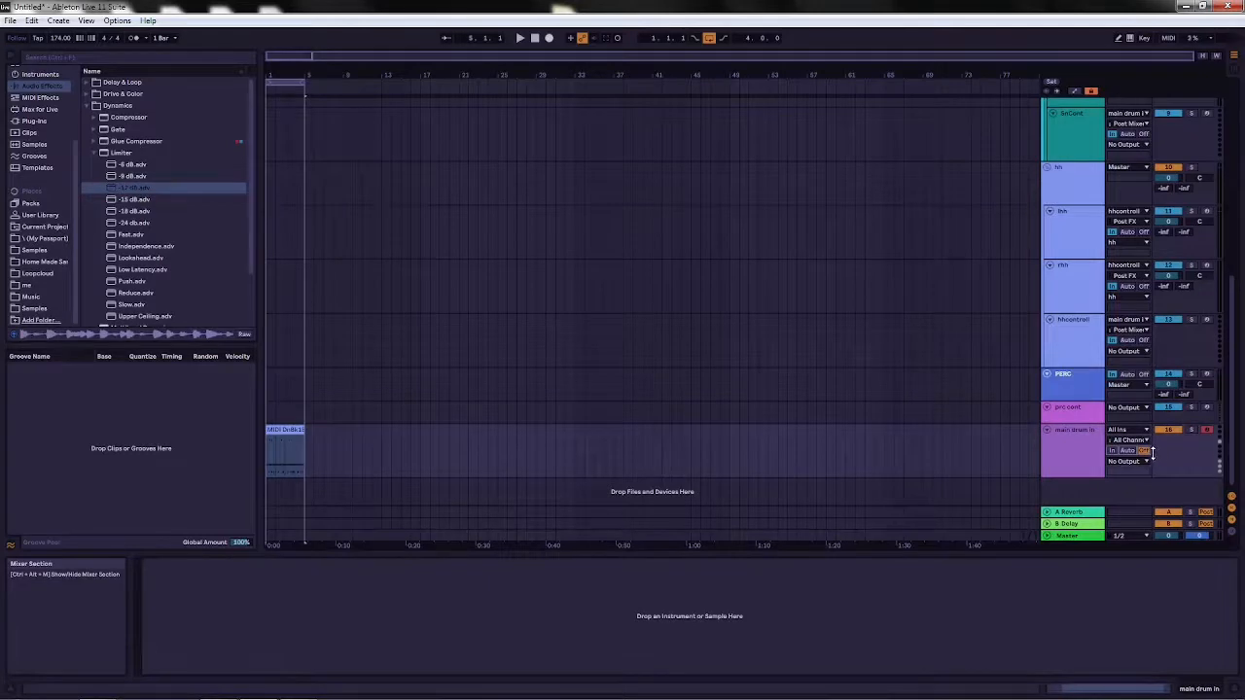
pyautogui.click(1122, 451)
pyautogui.click(1113, 451)
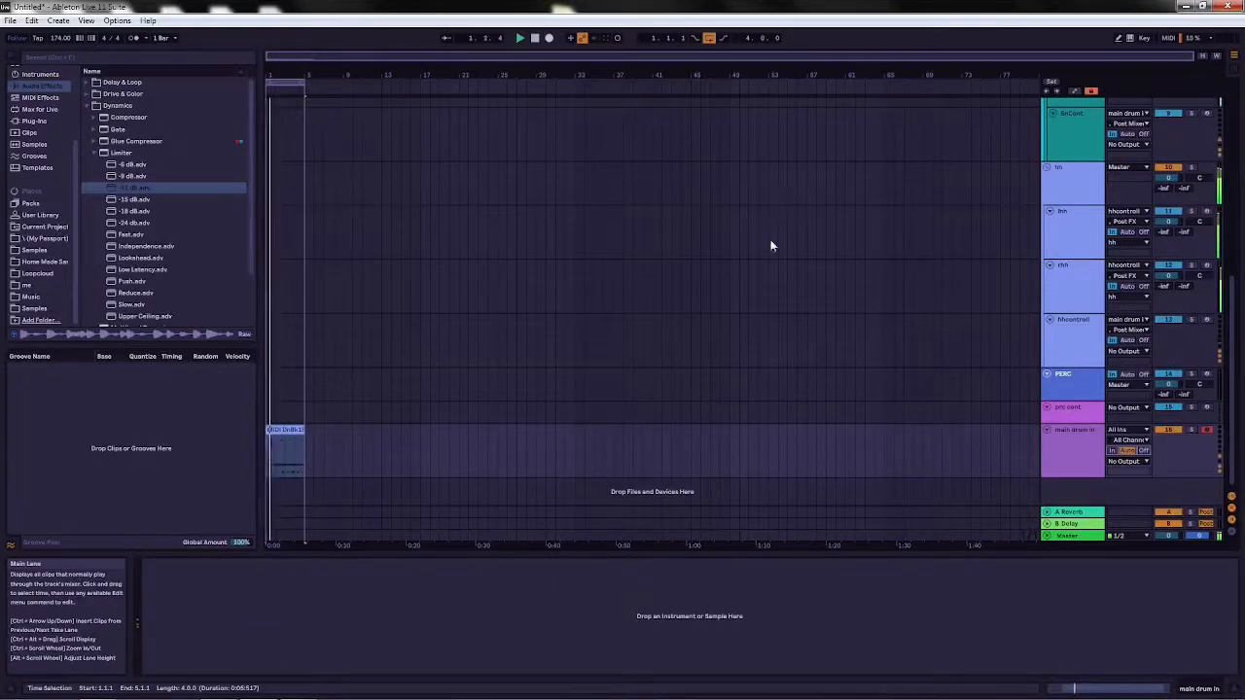
pyautogui.scroll(10, 1236, 328)
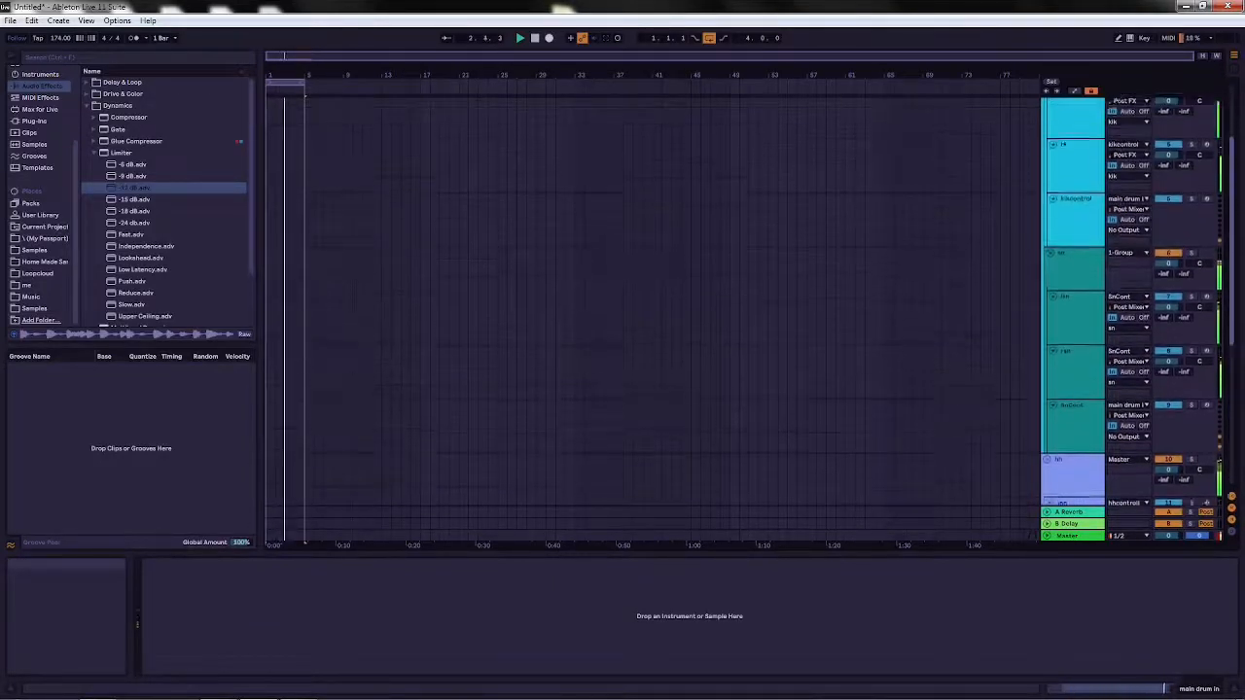
pyautogui.scroll(-10, 1236, 328)
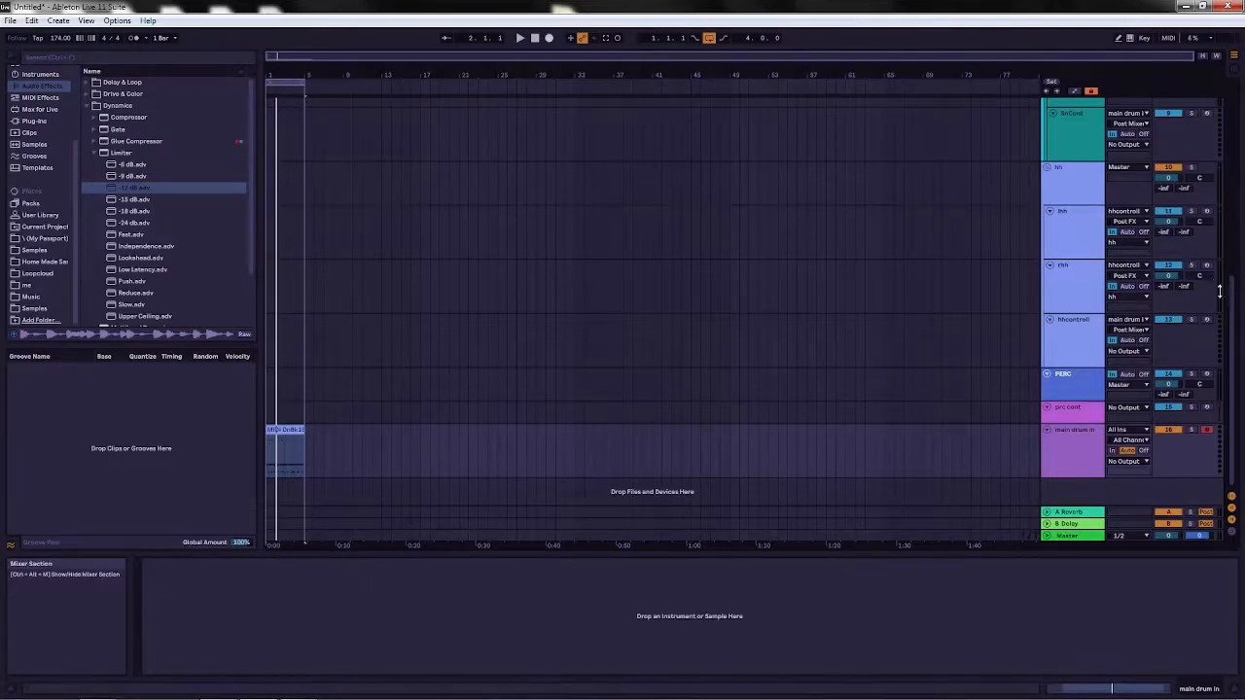
# Add the -15 dB Limiter preset after the Utility on the hh group.
pyautogui.scroll(8, 1075, 370)
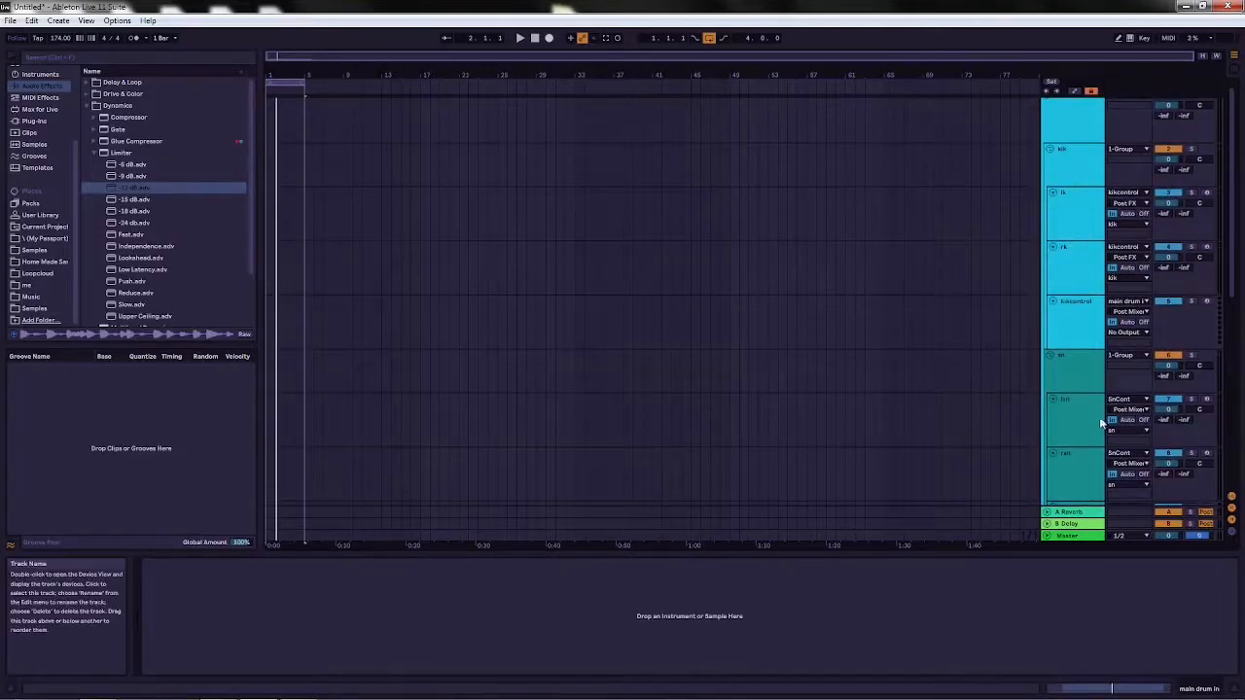
pyautogui.scroll(-4, 1080, 383)
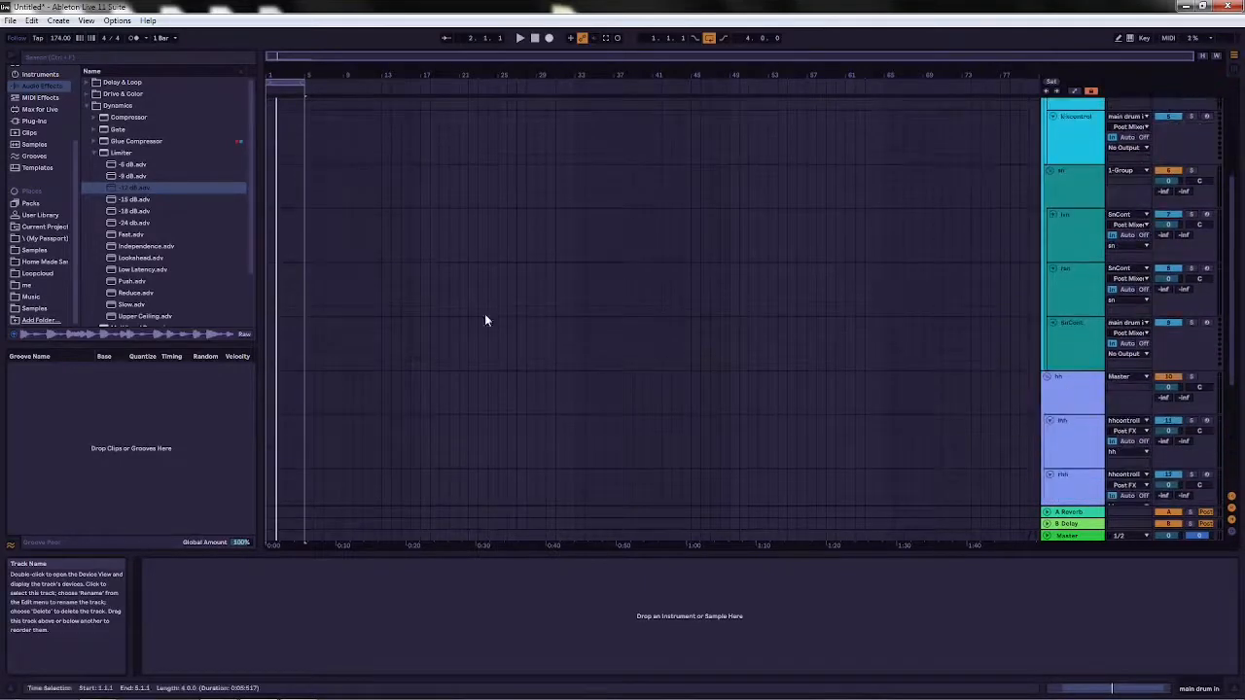
pyautogui.click(133, 200)
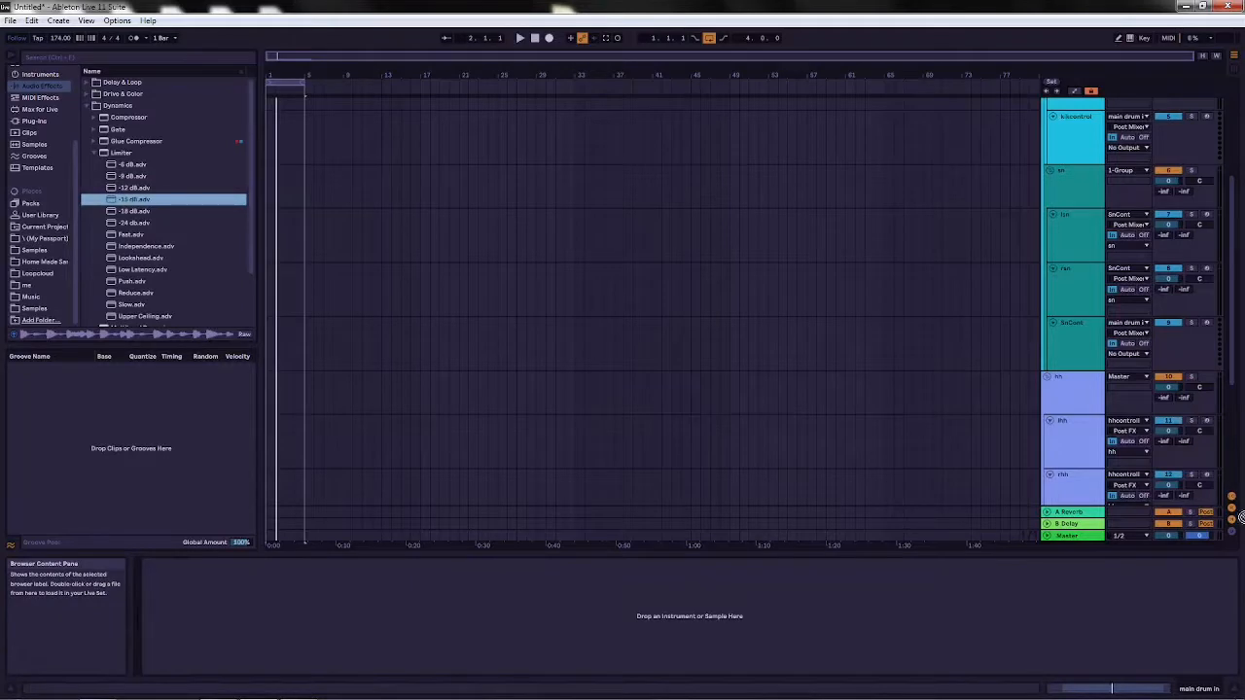
pyautogui.moveTo(787, 403); pyautogui.dragTo(780, 381)
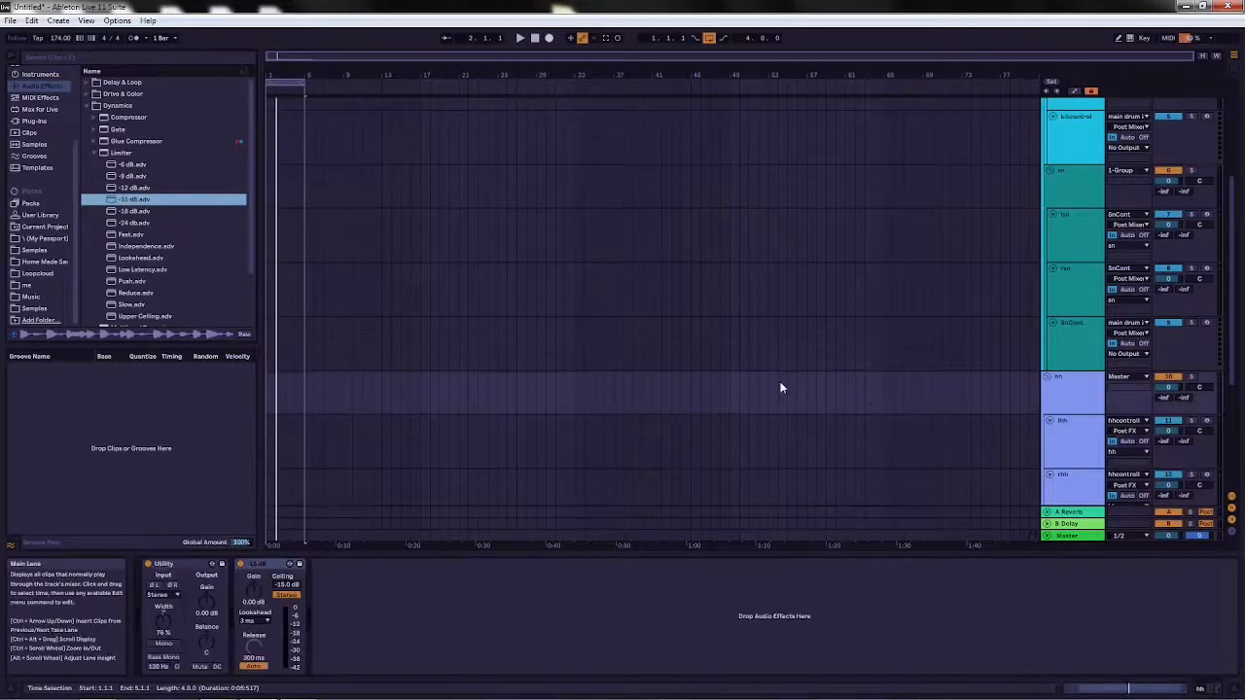
# Find the EQ Eight preset Ref-300 and insert it between the Utility and the Limiter on the hh group.
pyautogui.click(85, 104)
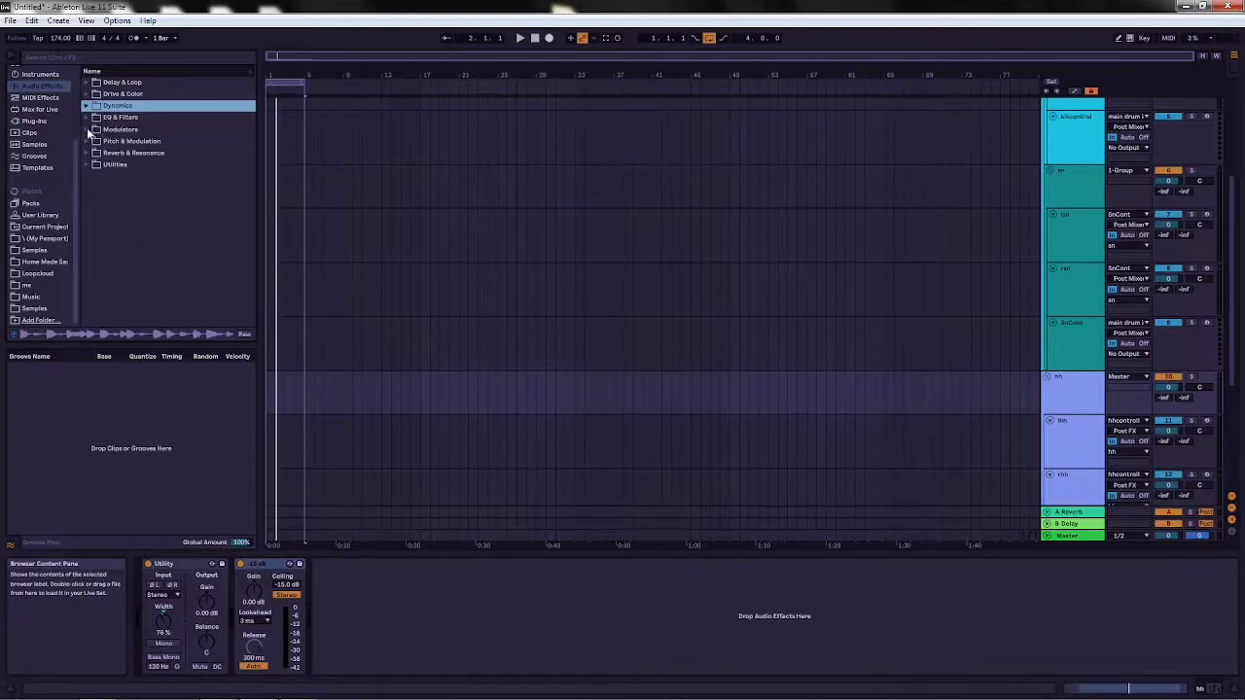
pyautogui.click(85, 130)
pyautogui.click(86, 130)
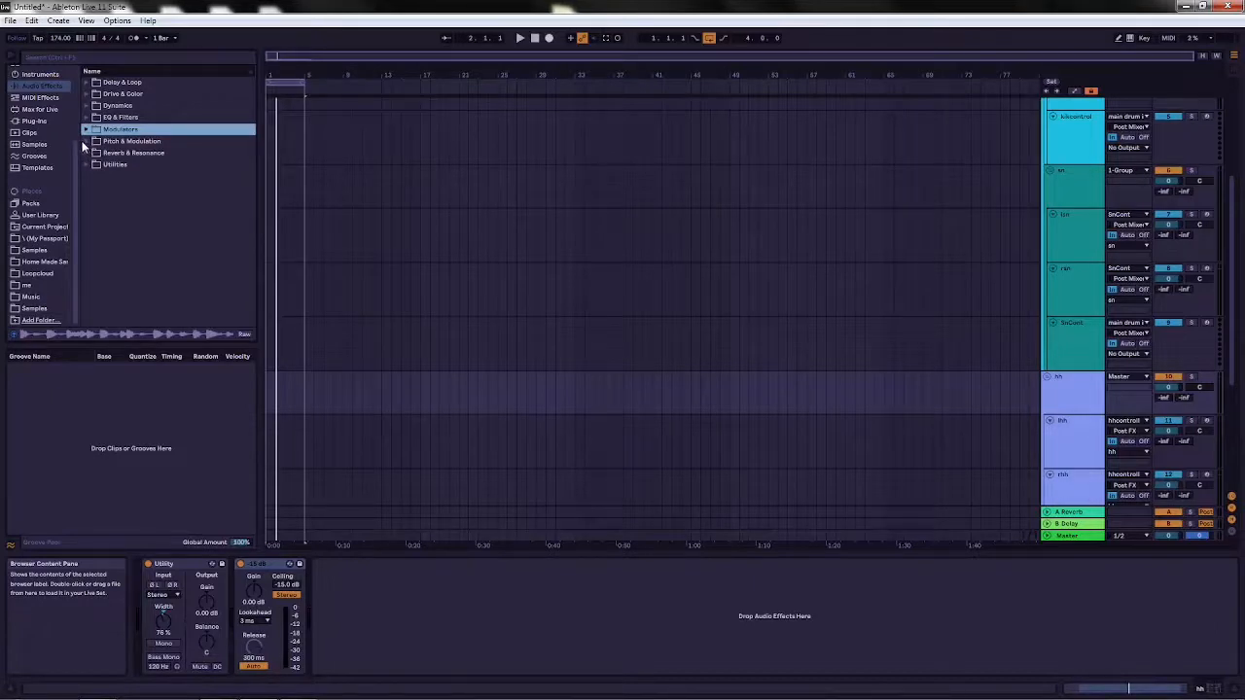
pyautogui.click(86, 164)
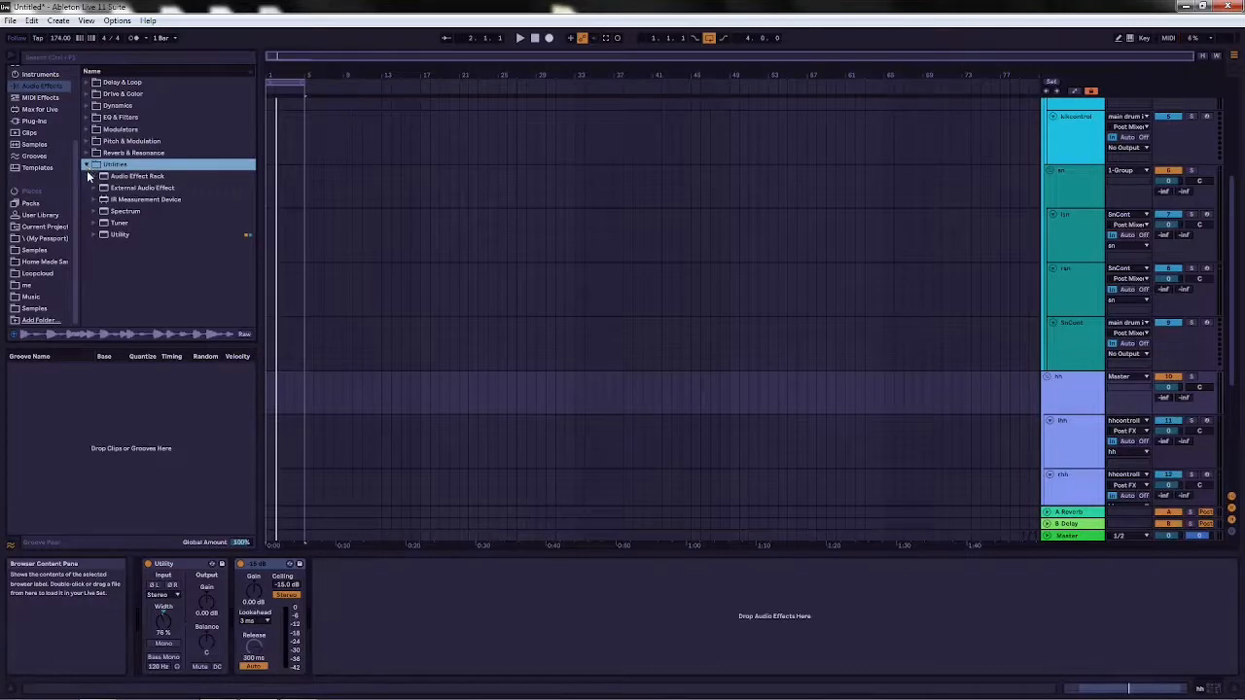
pyautogui.click(86, 163)
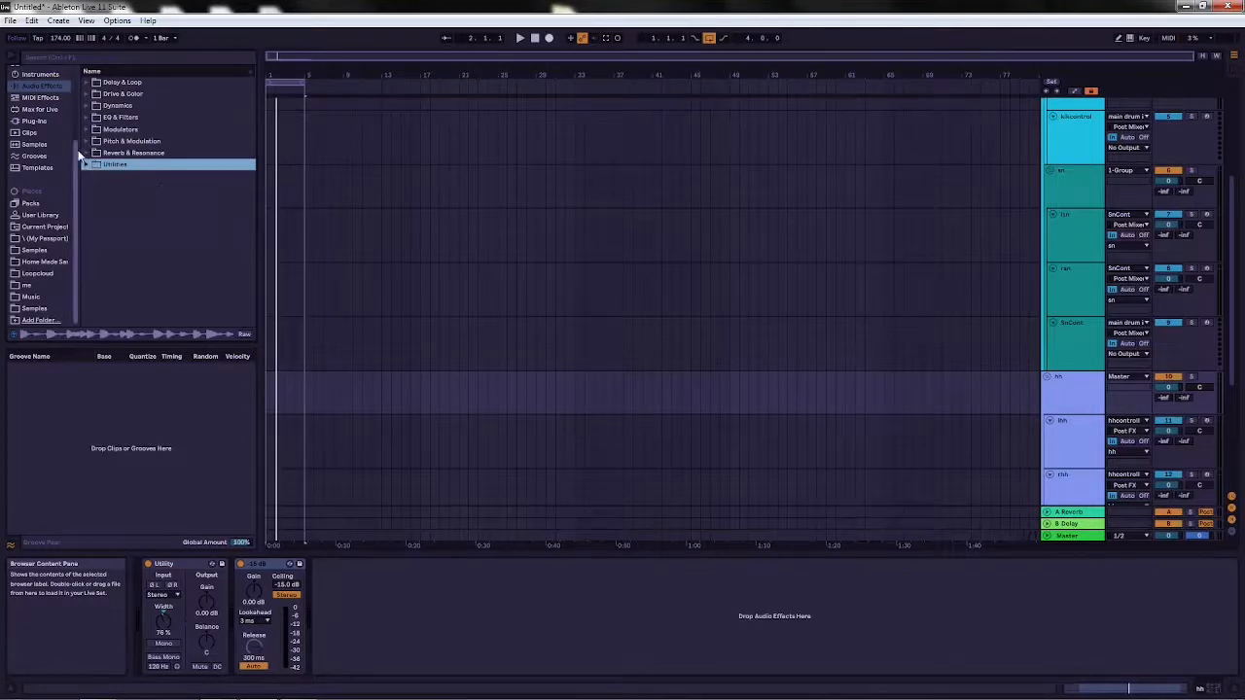
pyautogui.click(86, 152)
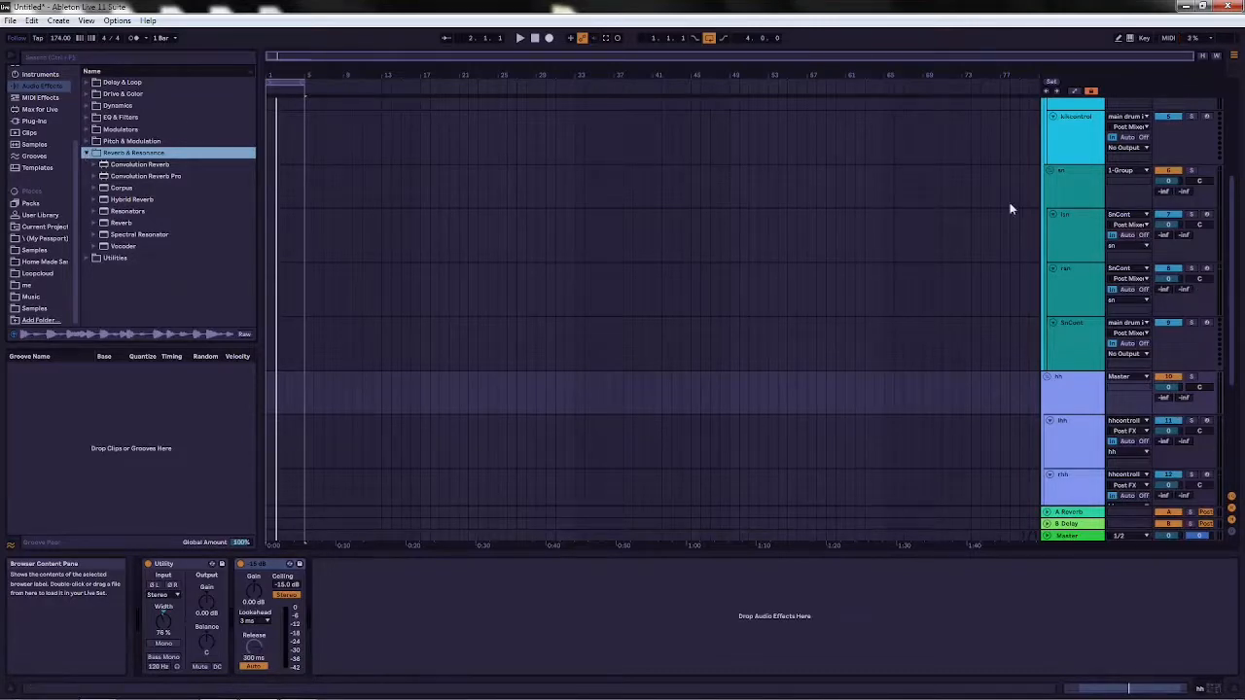
pyautogui.click(85, 117)
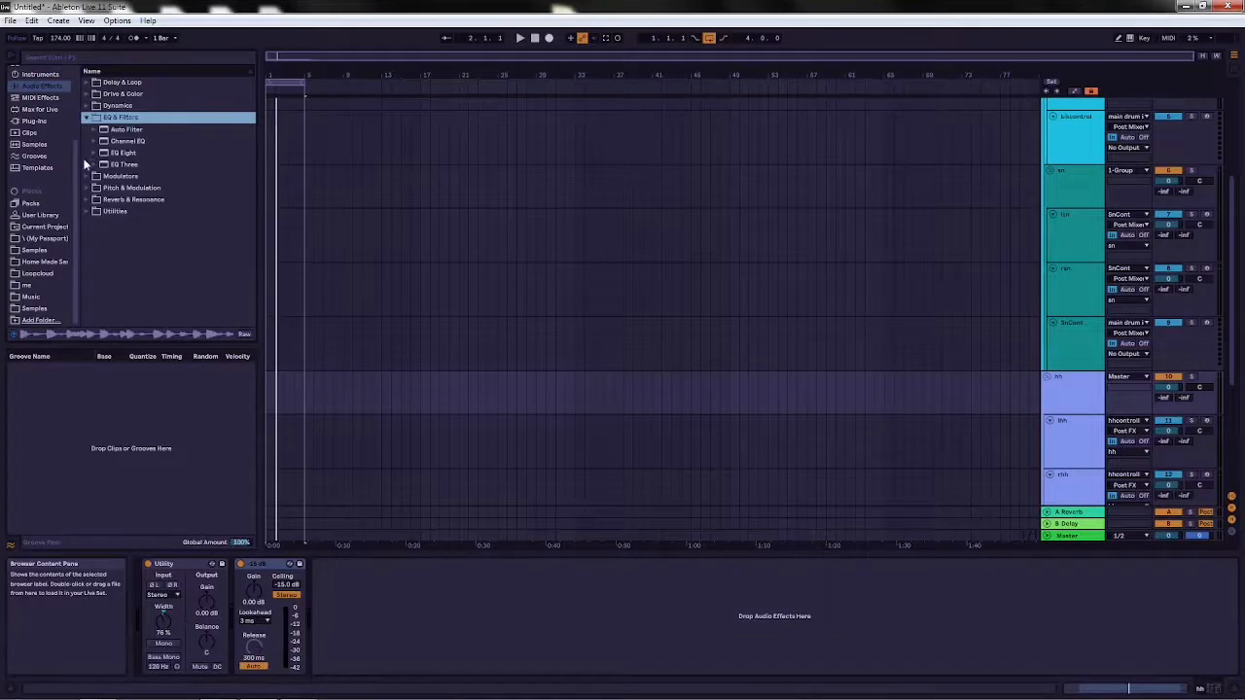
pyautogui.click(93, 153)
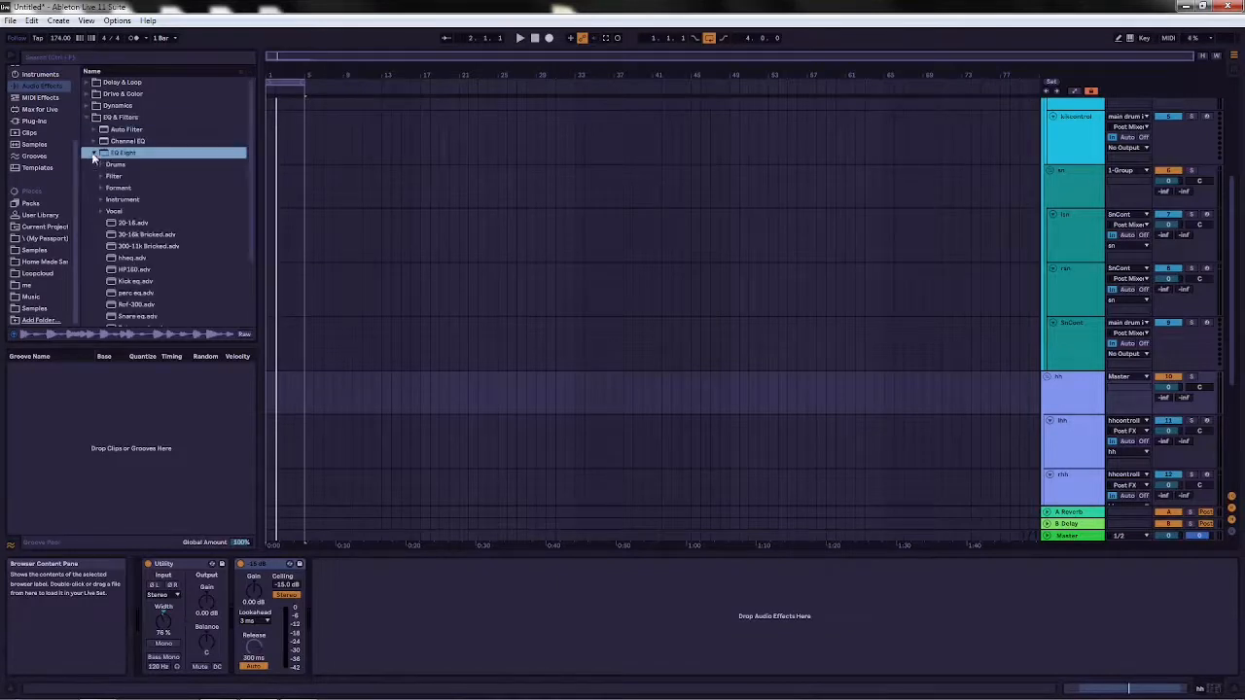
pyautogui.click(129, 307)
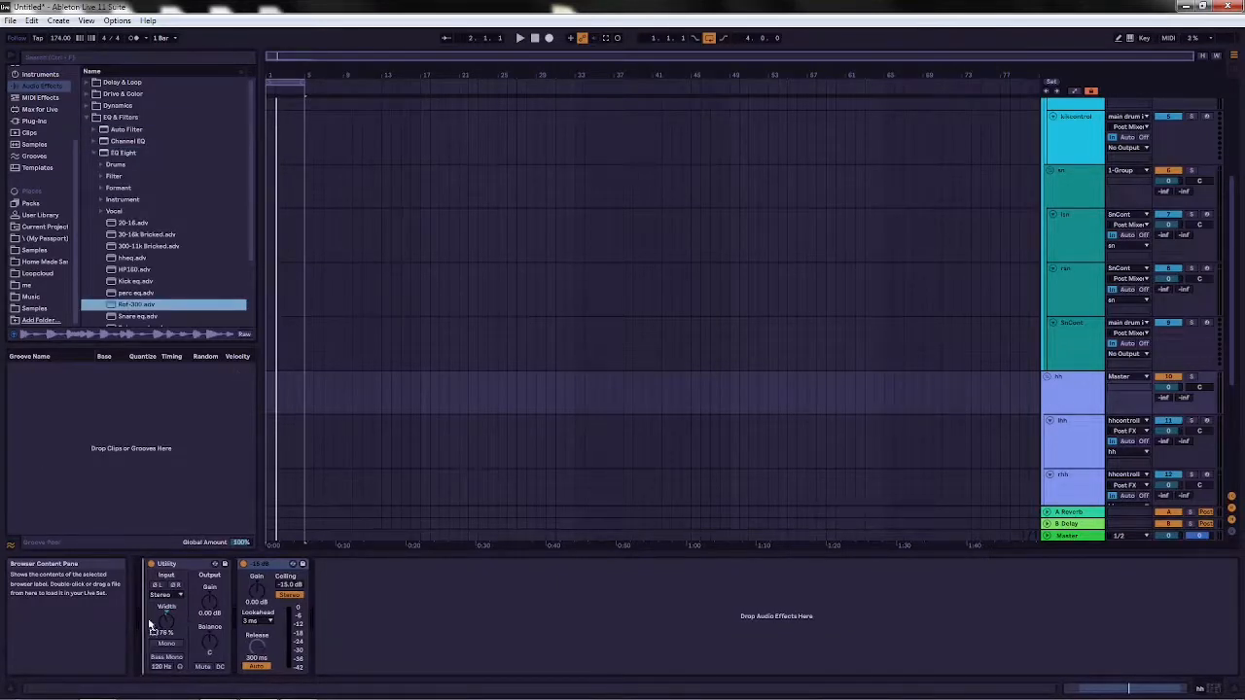
pyautogui.moveTo(235, 611); pyautogui.dragTo(244, 583)
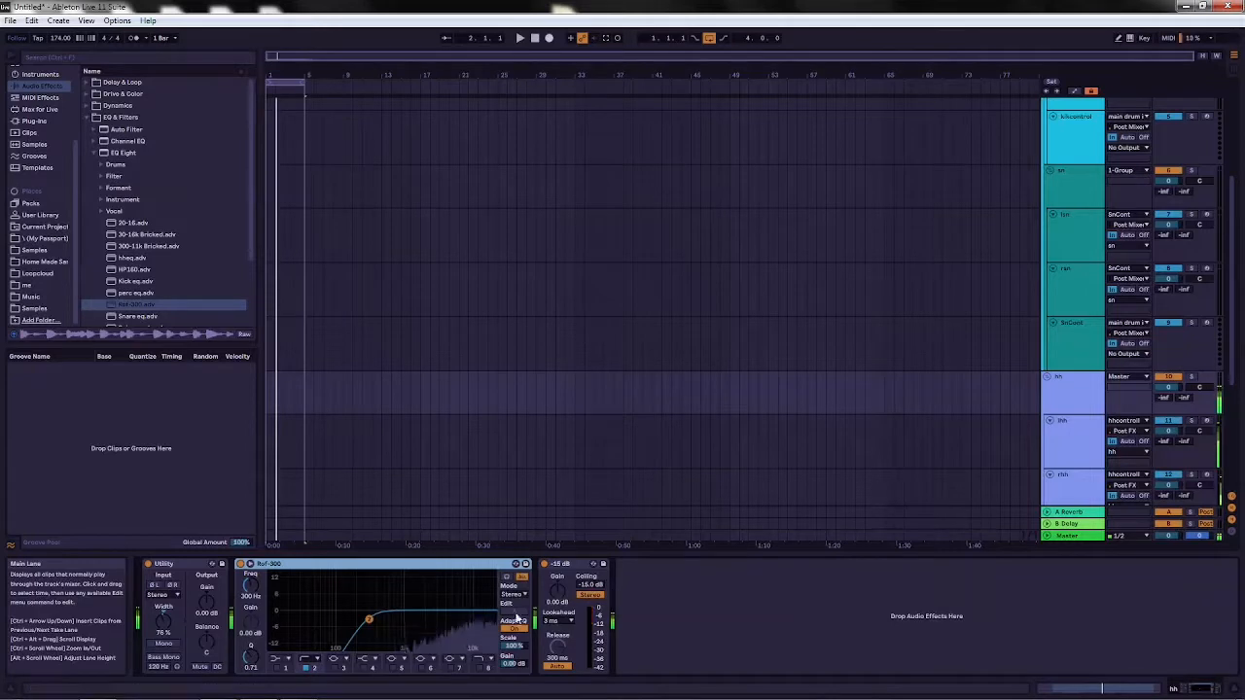
# Lower the Limiter gain to -11.4 dB on the hh group and -2.90 dB on the sn group.
pyautogui.moveTo(557, 590); pyautogui.dragTo(558, 620)
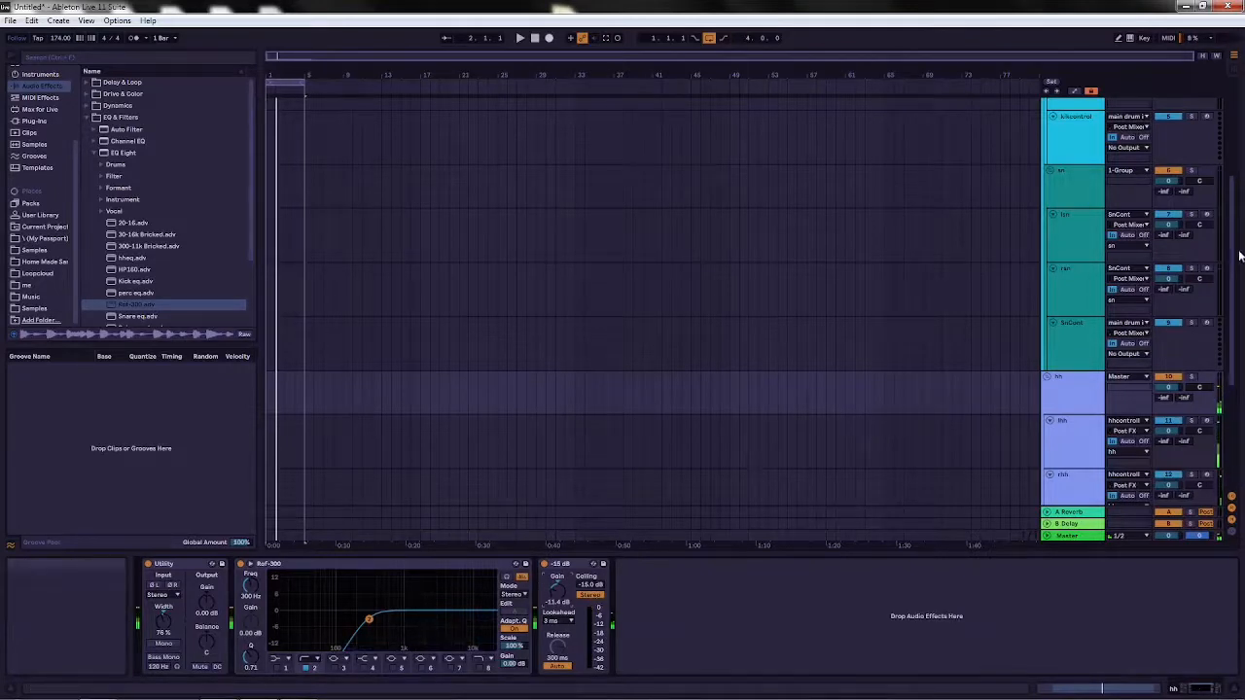
pyautogui.scroll(2, 1230, 256)
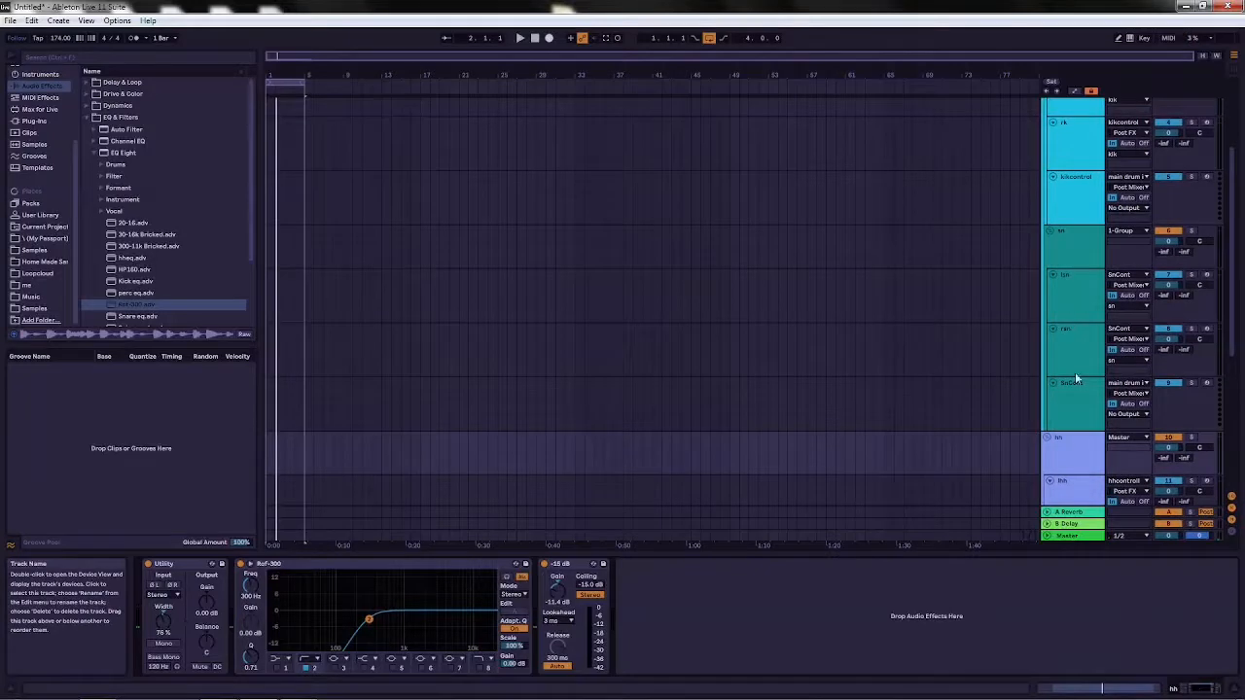
pyautogui.click(1090, 255)
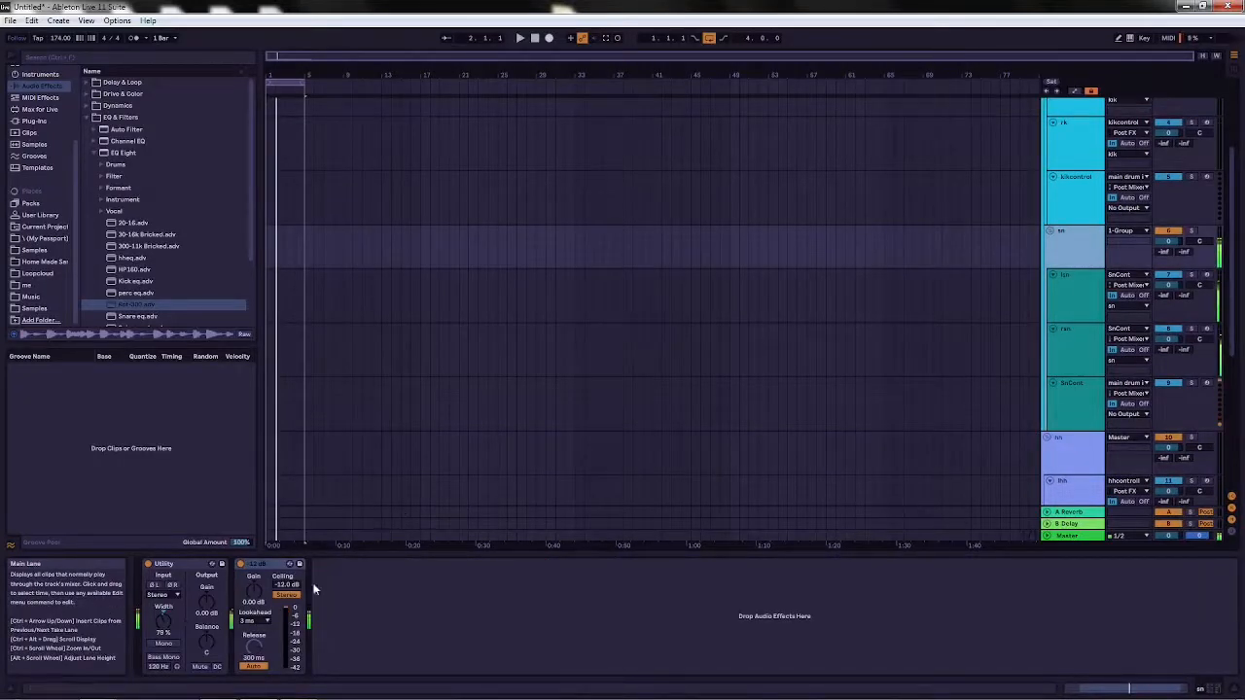
pyautogui.moveTo(257, 591); pyautogui.dragTo(257, 600)
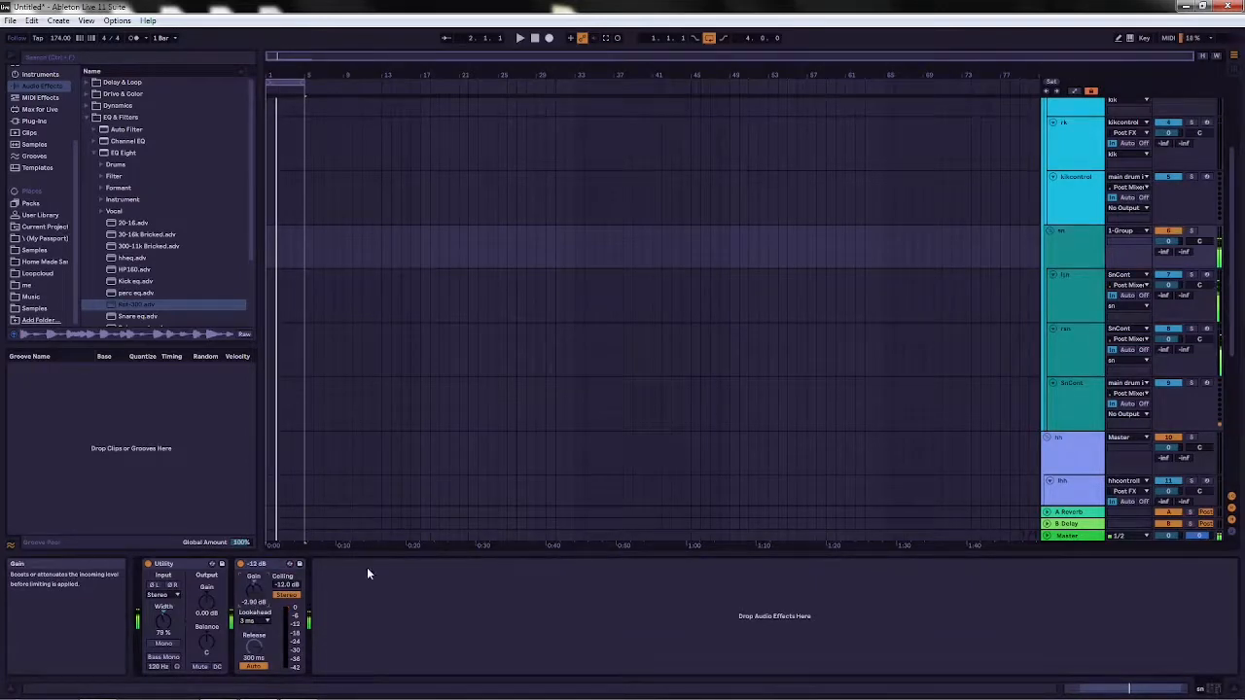
# Lower the Limiter gain on the kik group to -6.60 dB.
pyautogui.moveTo(1234, 312); pyautogui.dragTo(1240, 212)
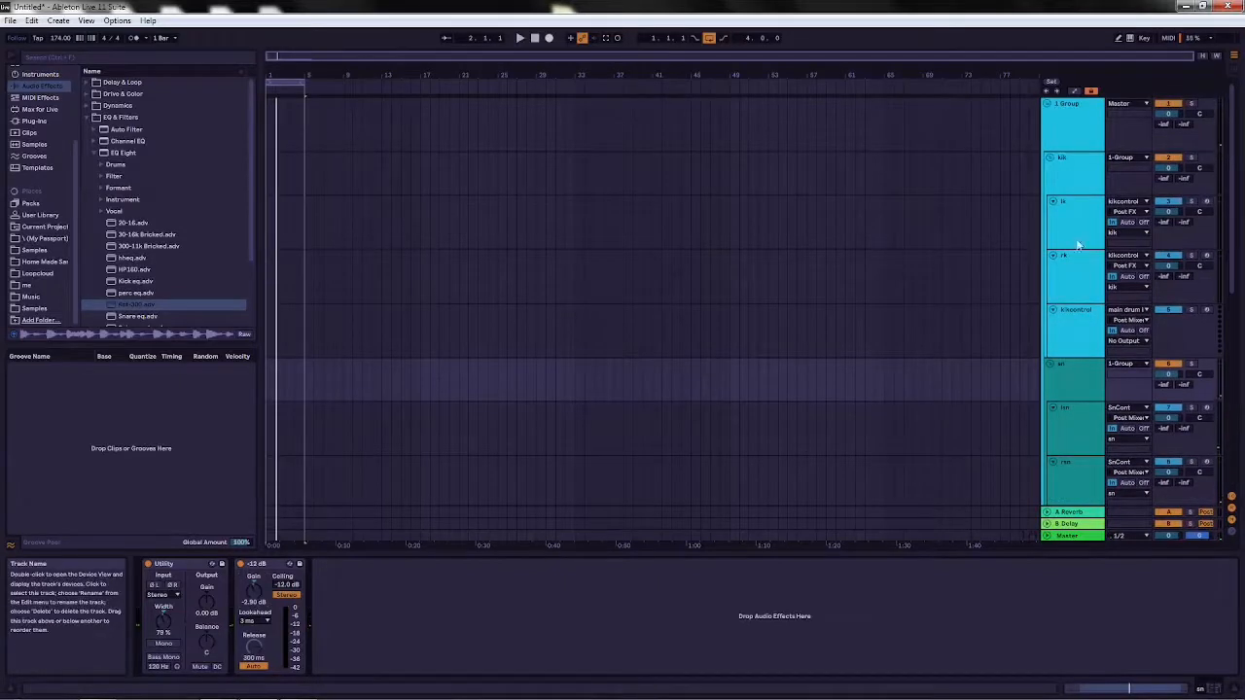
pyautogui.click(1075, 166)
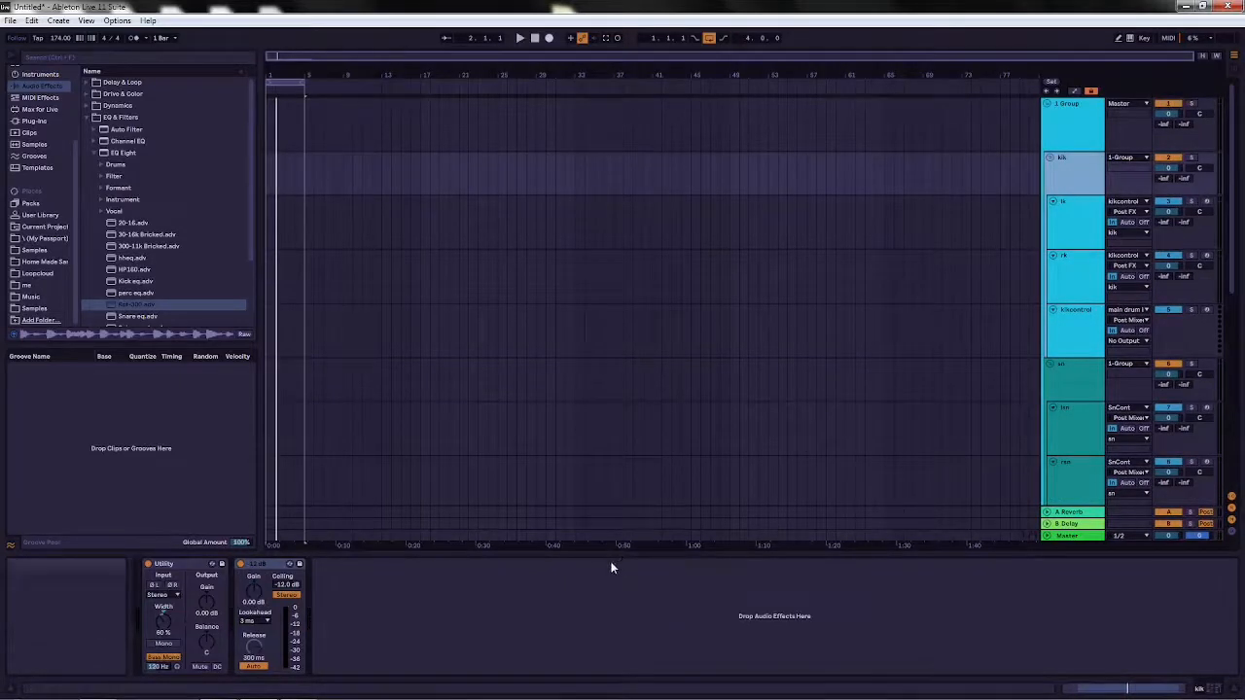
pyautogui.moveTo(254, 590); pyautogui.dragTo(254, 595)
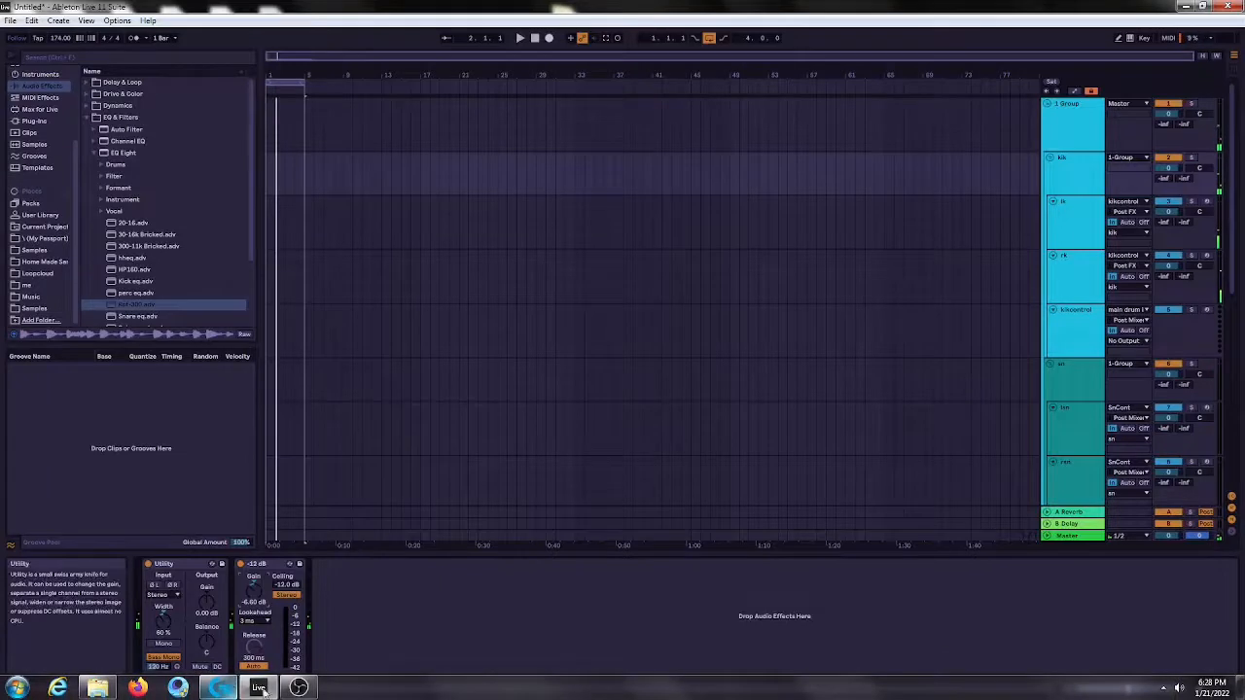
# Switch to OBS and check the Audio Output Capture level in its audio mixer.
pyautogui.click(299, 687)
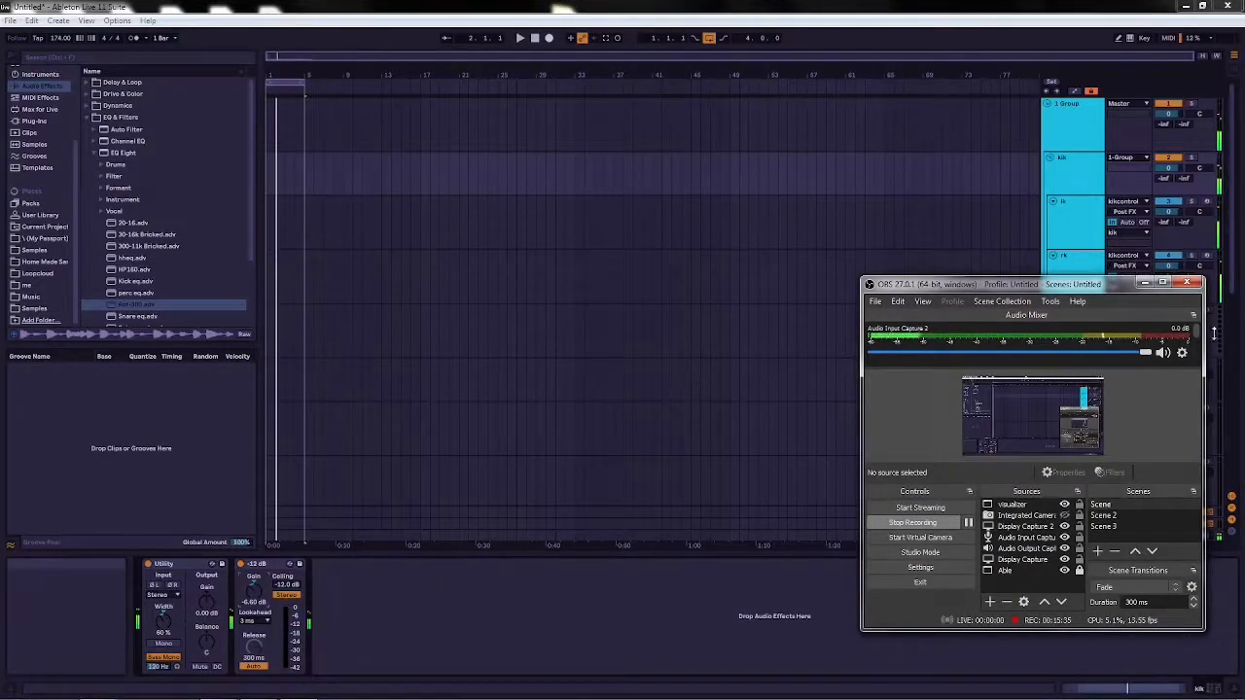
pyautogui.scroll(-2, 1199, 345)
pyautogui.scroll(-1, 1199, 346)
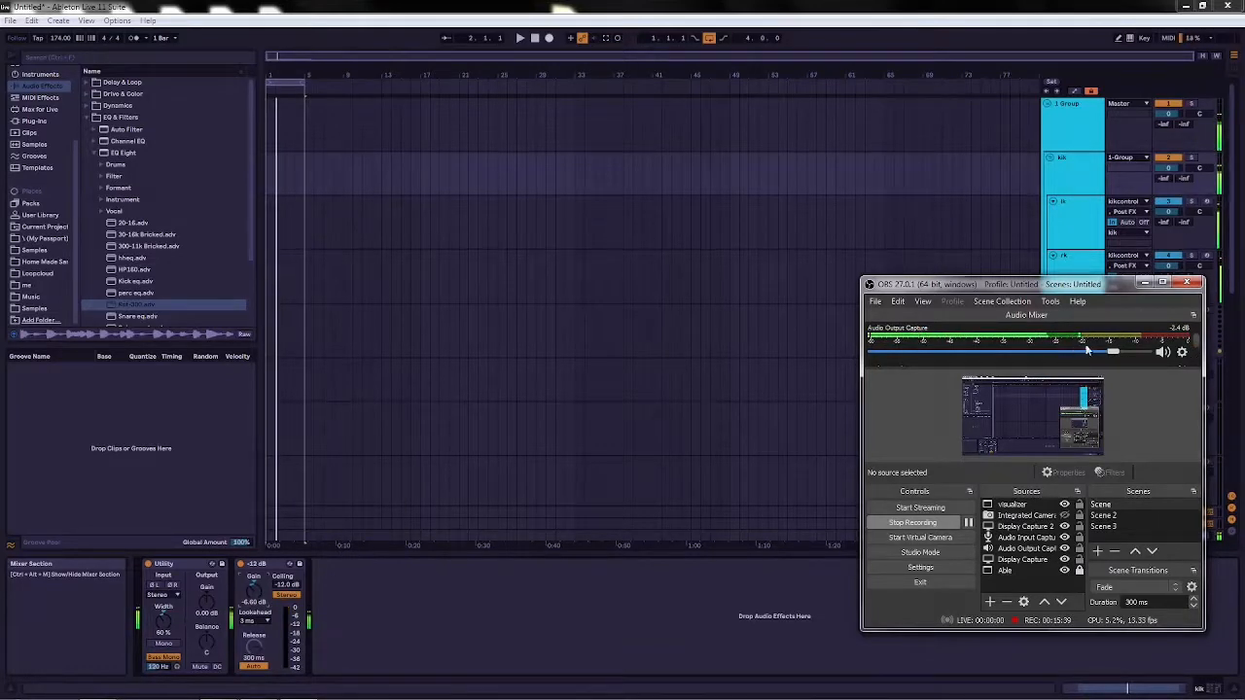
# Return to Ableton Live, select the 1 Group parent track and slightly reduce its height.
pyautogui.click(1078, 126)
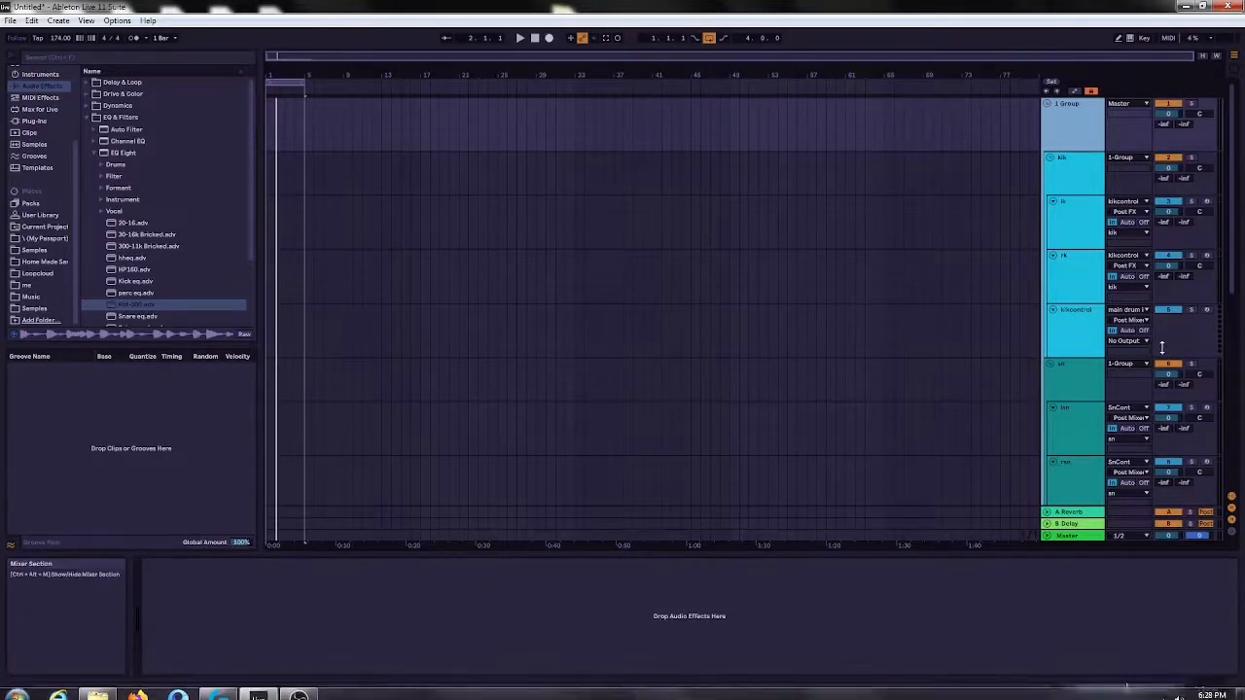
pyautogui.click(1075, 154)
pyautogui.moveTo(1075, 152); pyautogui.dragTo(1074, 142)
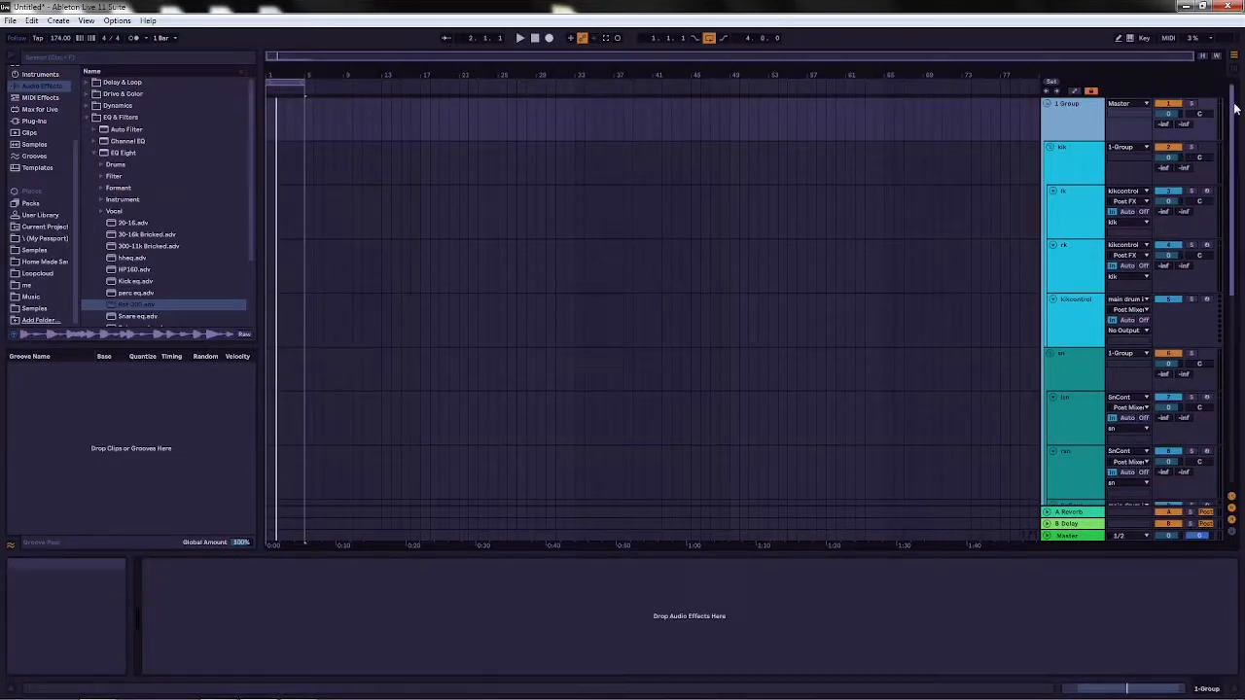
# Add the Ref-300 EQ Eight preset after Massive on the PERC track.
pyautogui.moveTo(1231, 100); pyautogui.dragTo(1229, 412)
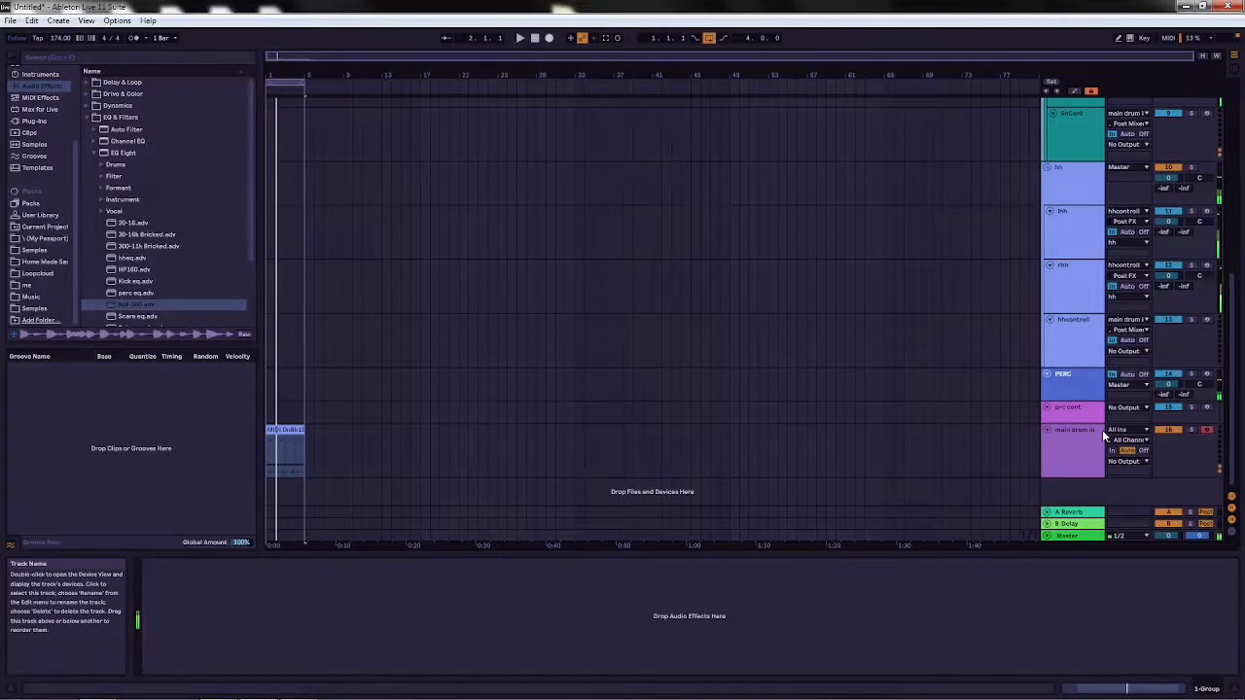
pyautogui.click(1068, 382)
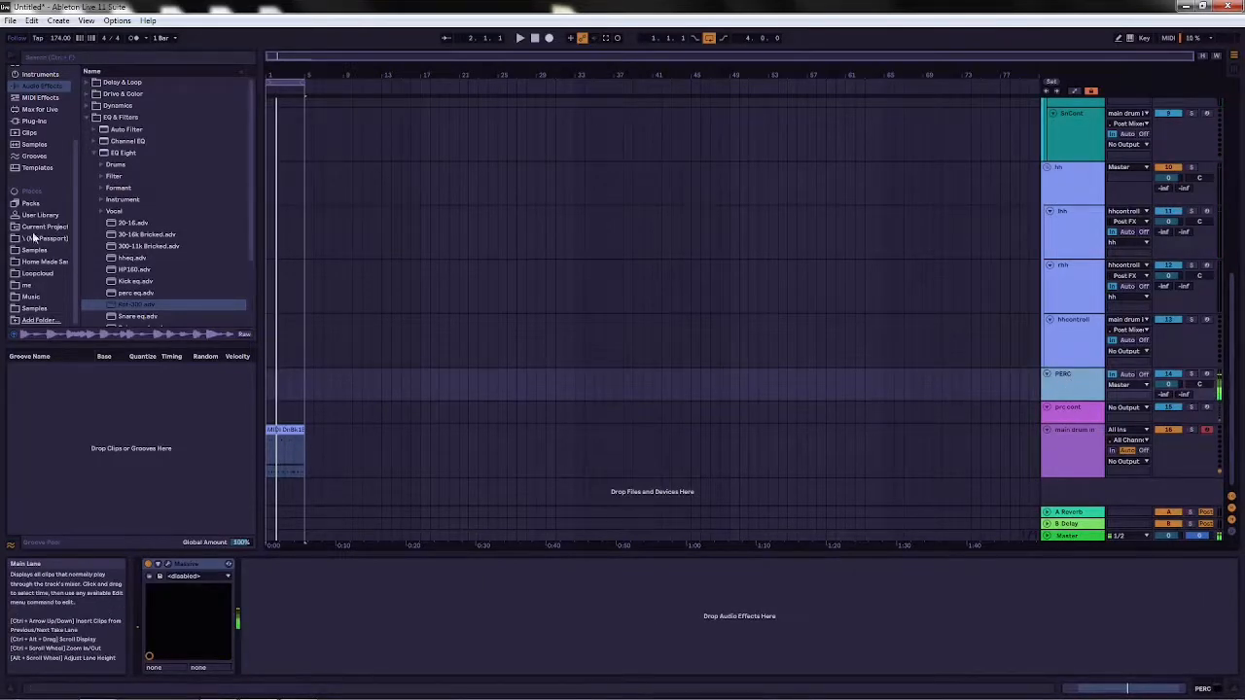
pyautogui.moveTo(122, 310); pyautogui.dragTo(330, 608)
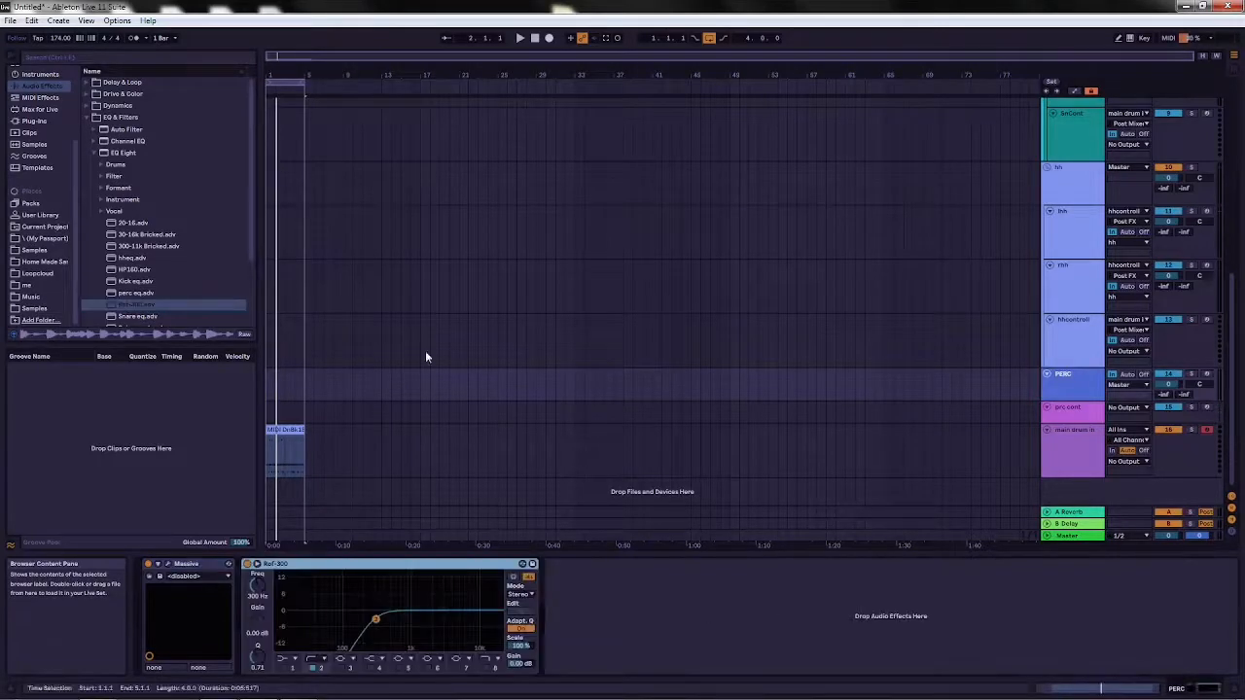
# Add the -18 dB Limiter preset after the EQ on the PERC track and lower its gain to about -9 dB.
pyautogui.click(87, 106)
pyautogui.moveTo(130, 215)
pyautogui.mouseDown()
pyautogui.moveTo(350, 200)
pyautogui.moveTo(653, 590)
pyautogui.moveTo(630, 578)
pyautogui.mouseUp()
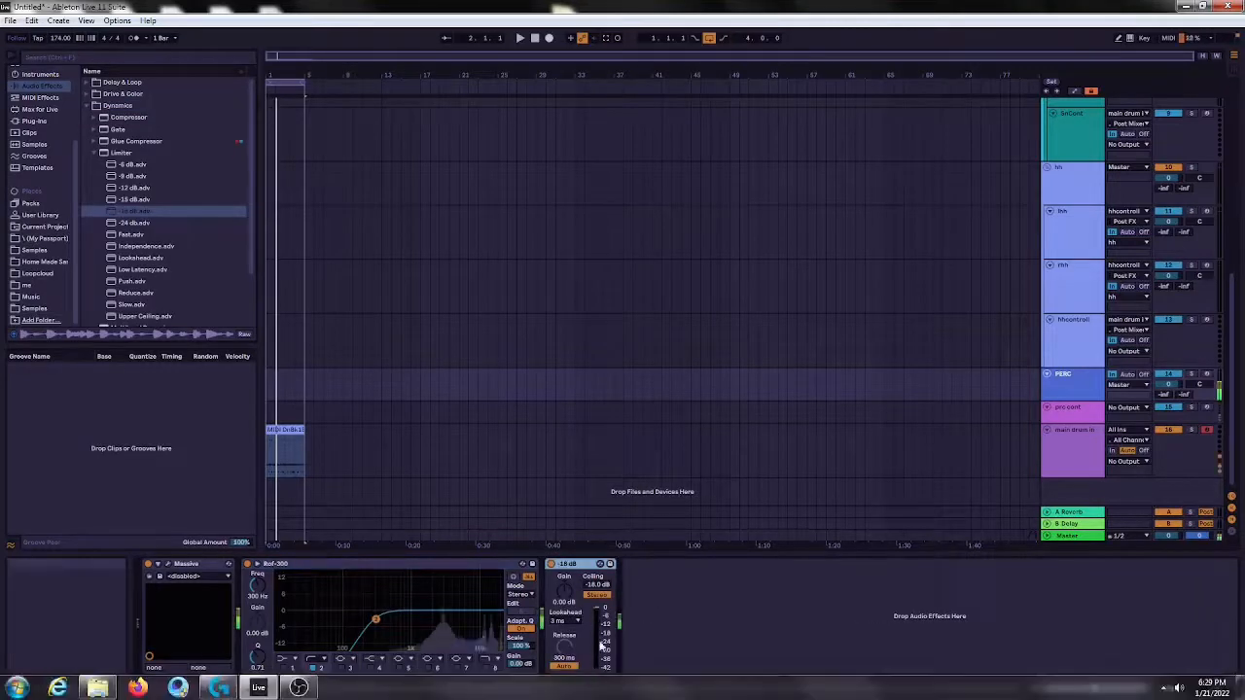
pyautogui.moveTo(564, 590); pyautogui.dragTo(564, 629)
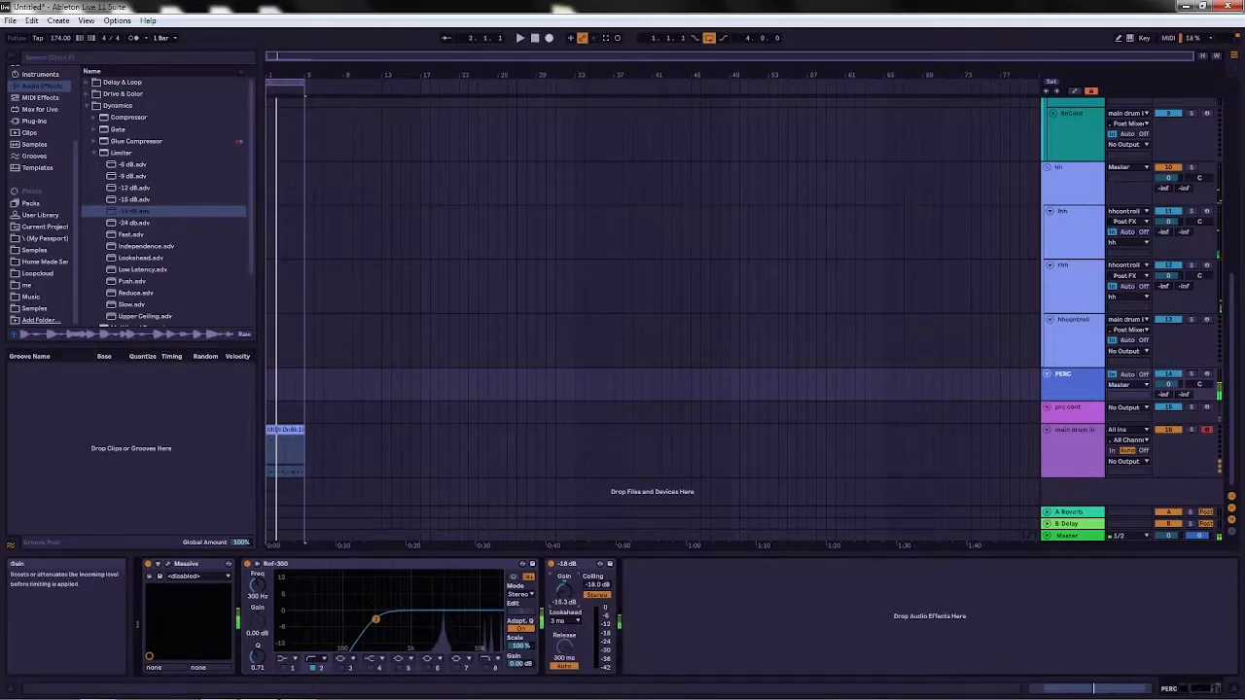
pyautogui.moveTo(564, 590); pyautogui.dragTo(564, 586)
pyautogui.moveTo(822, 690)
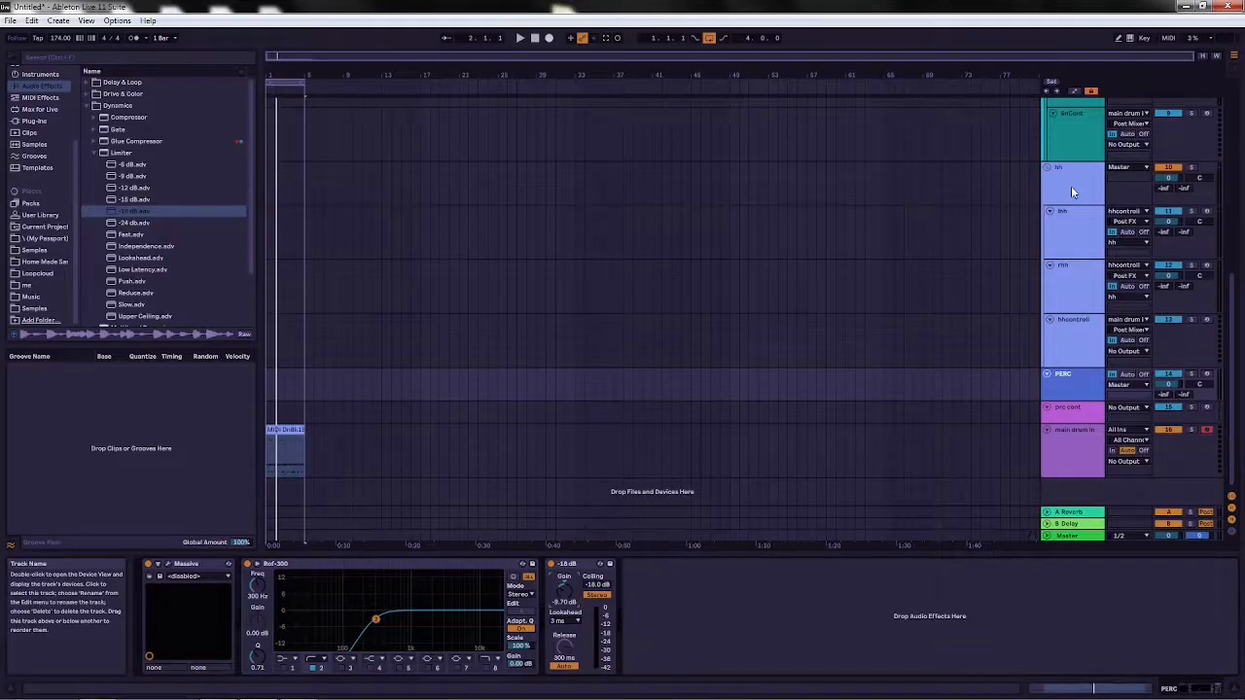
pyautogui.scroll(1, 1060, 223)
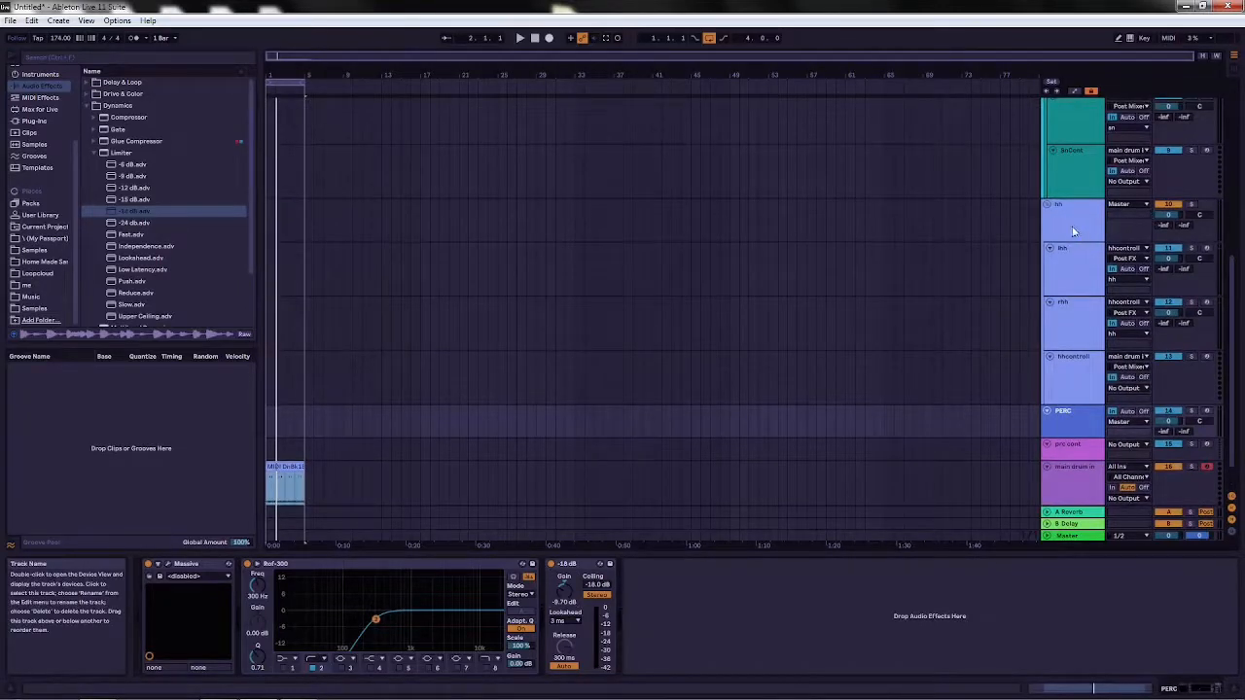
pyautogui.scroll(3, 1072, 225)
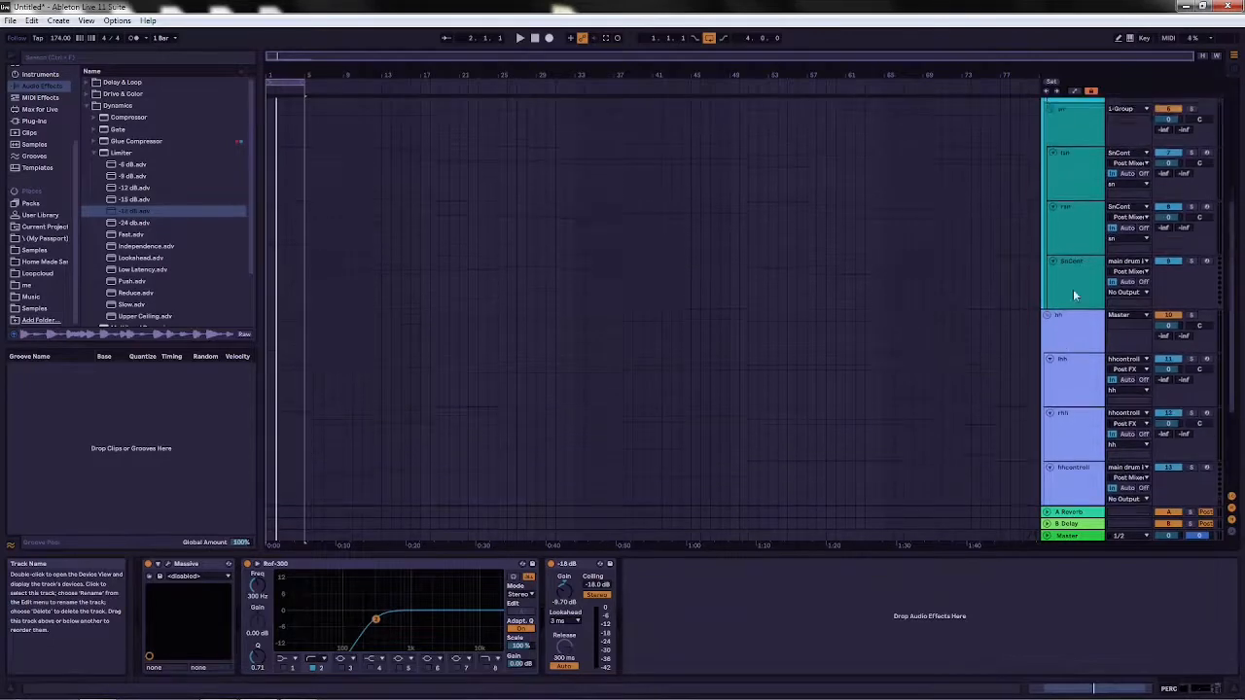
pyautogui.scroll(4, 1004, 293)
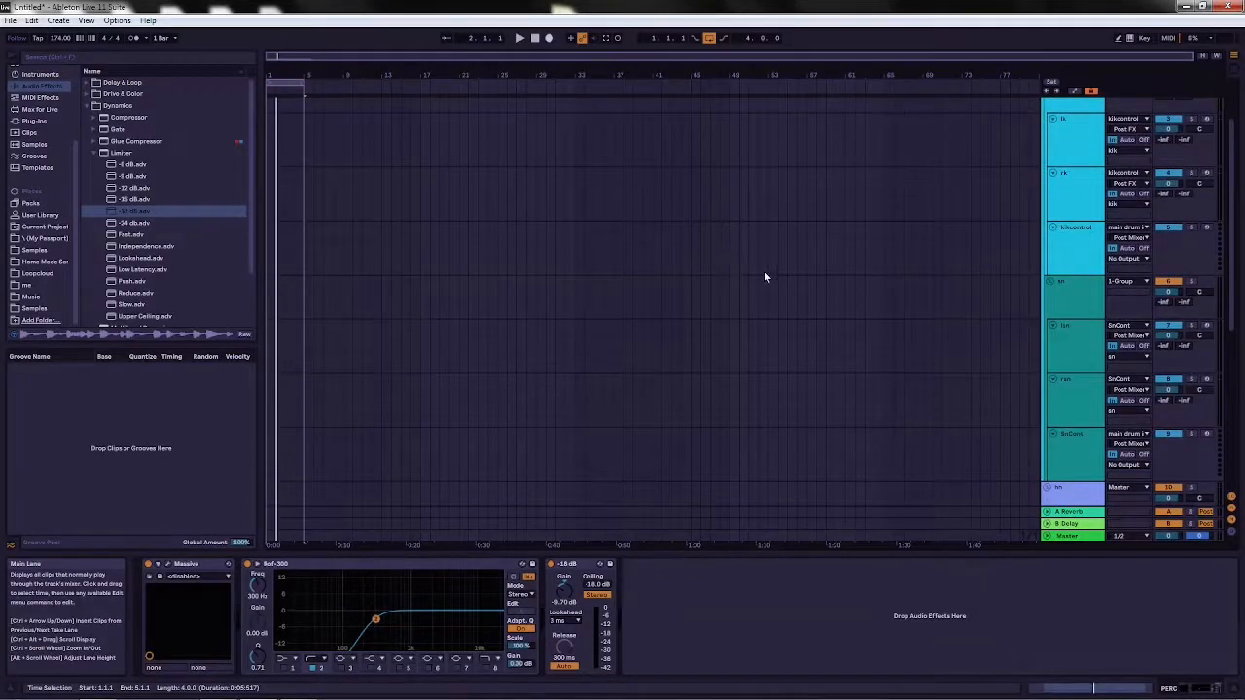
pyautogui.scroll(2, 987, 352)
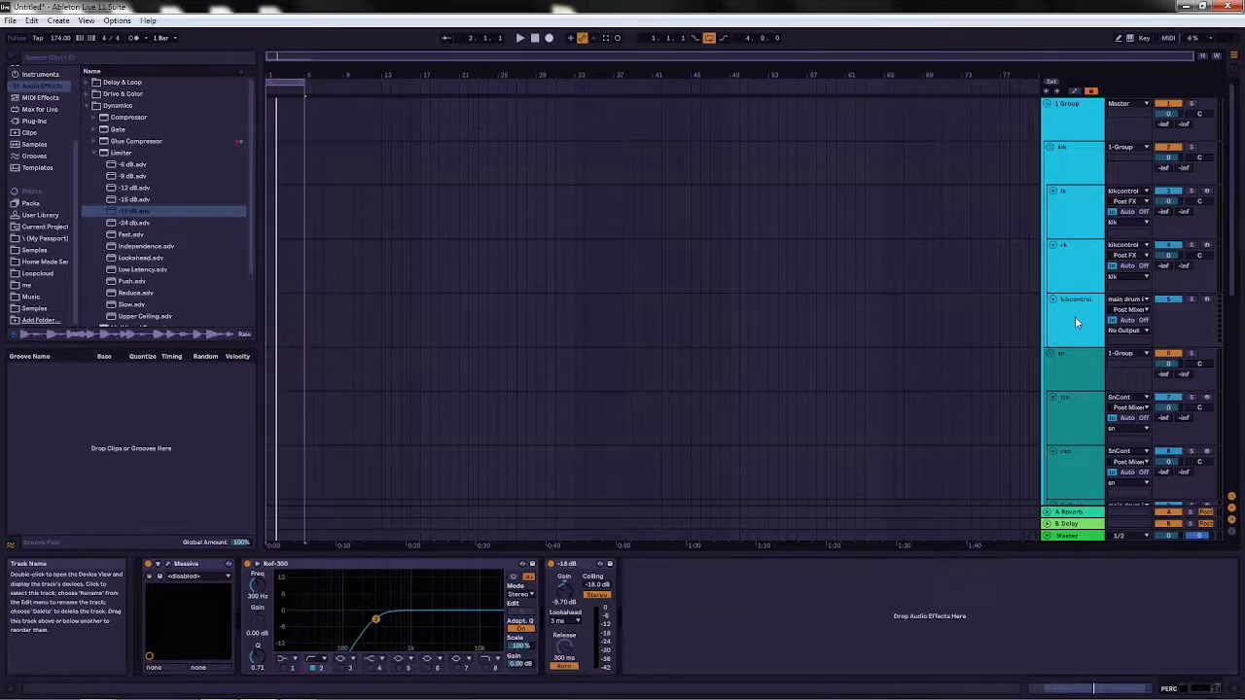
# Switch to OBS, check the Audio Input Capture 2 level in its audio mixer, and minimize OBS.
pyautogui.moveTo(1069, 699)
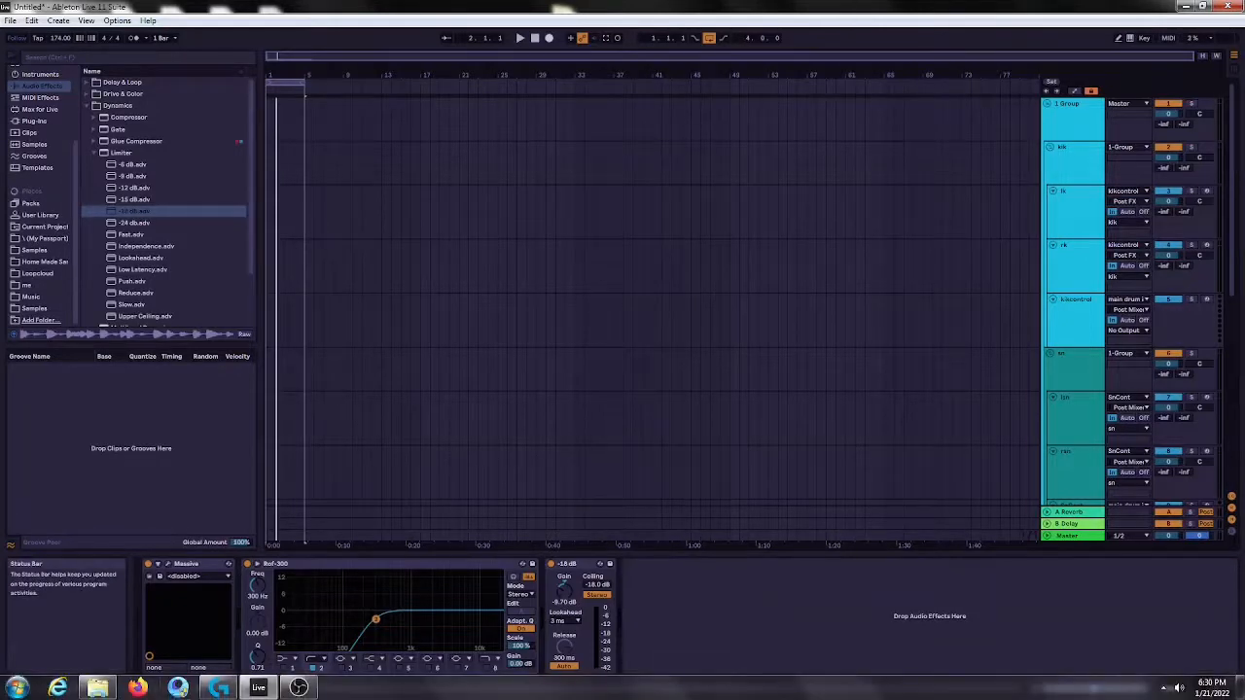
pyautogui.click(299, 687)
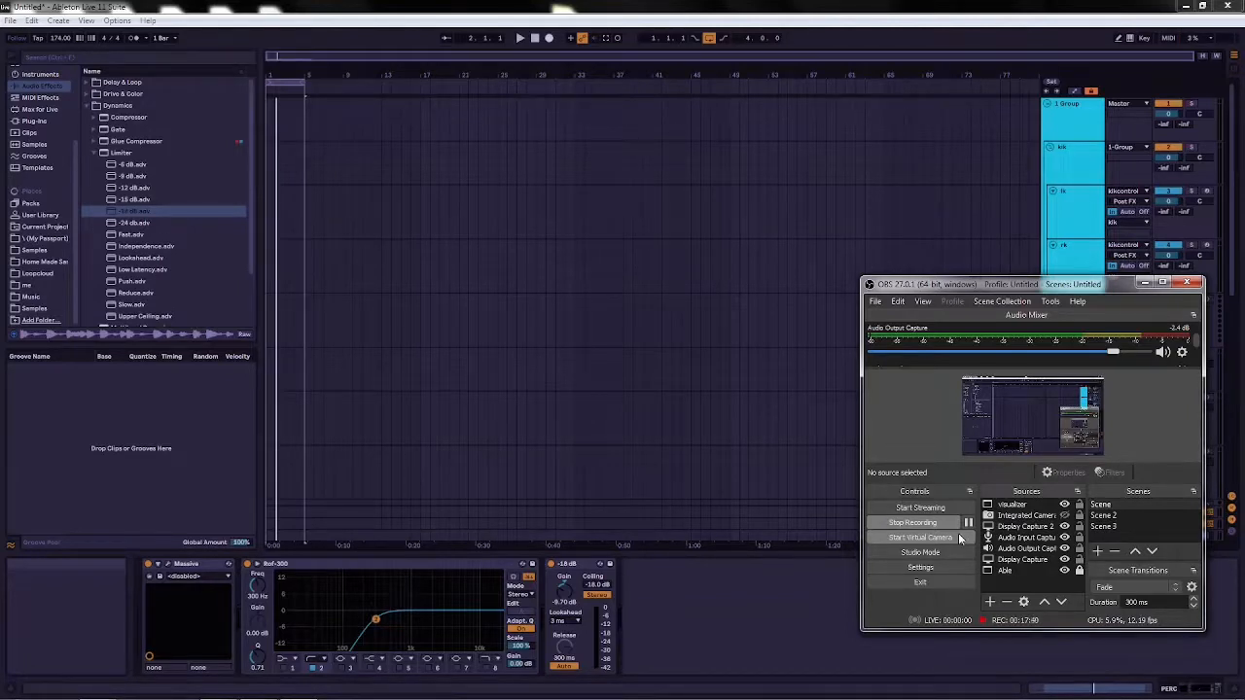
pyautogui.scroll(2, 1202, 342)
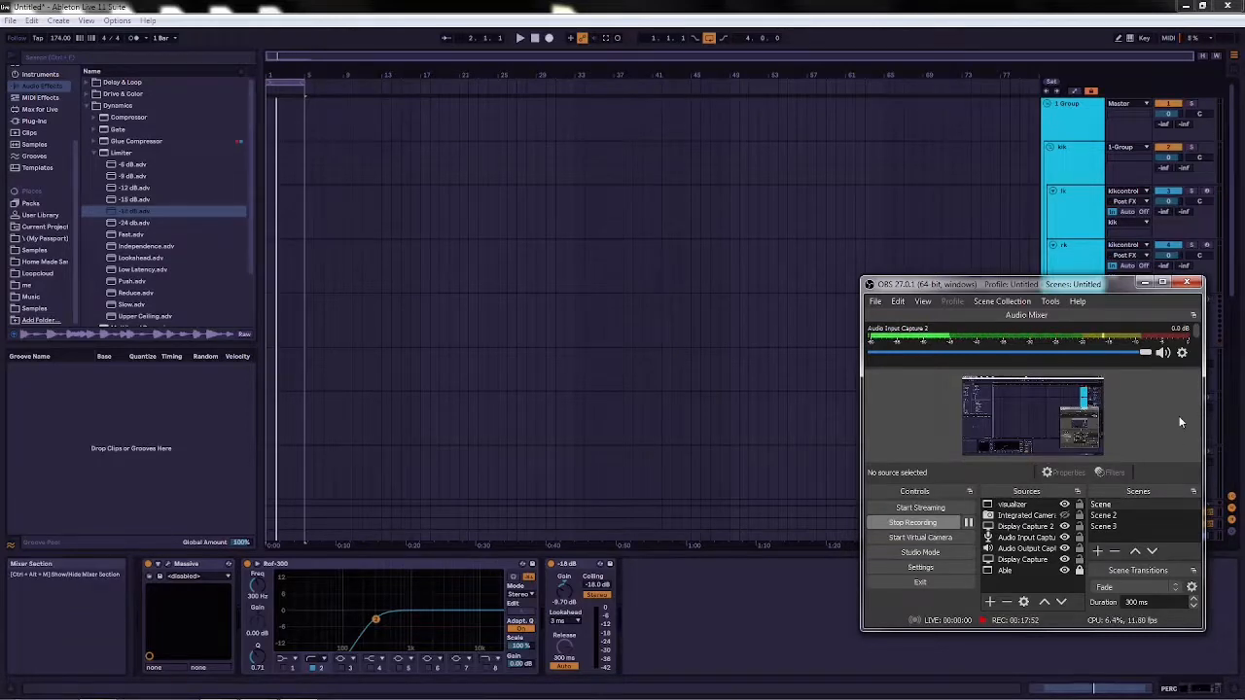
pyautogui.click(1145, 283)
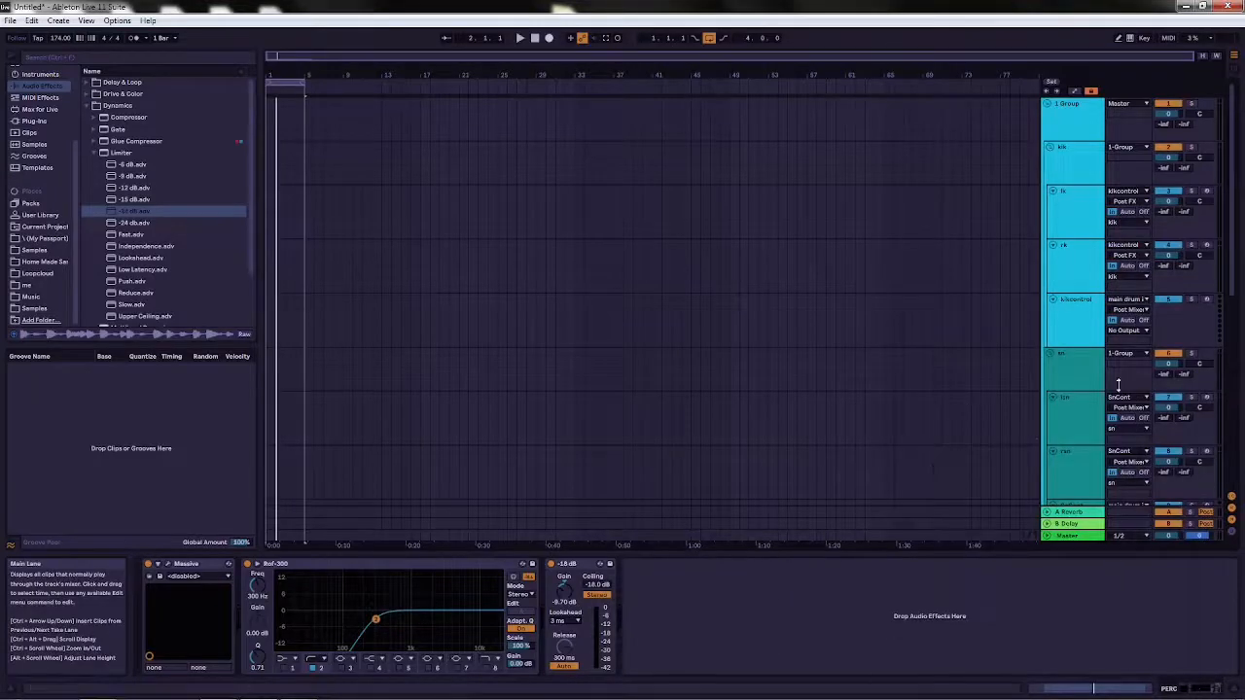
# Wrap the 1 Group parent track and the hh group in a new parent group.
pyautogui.scroll(-3, 1079, 373)
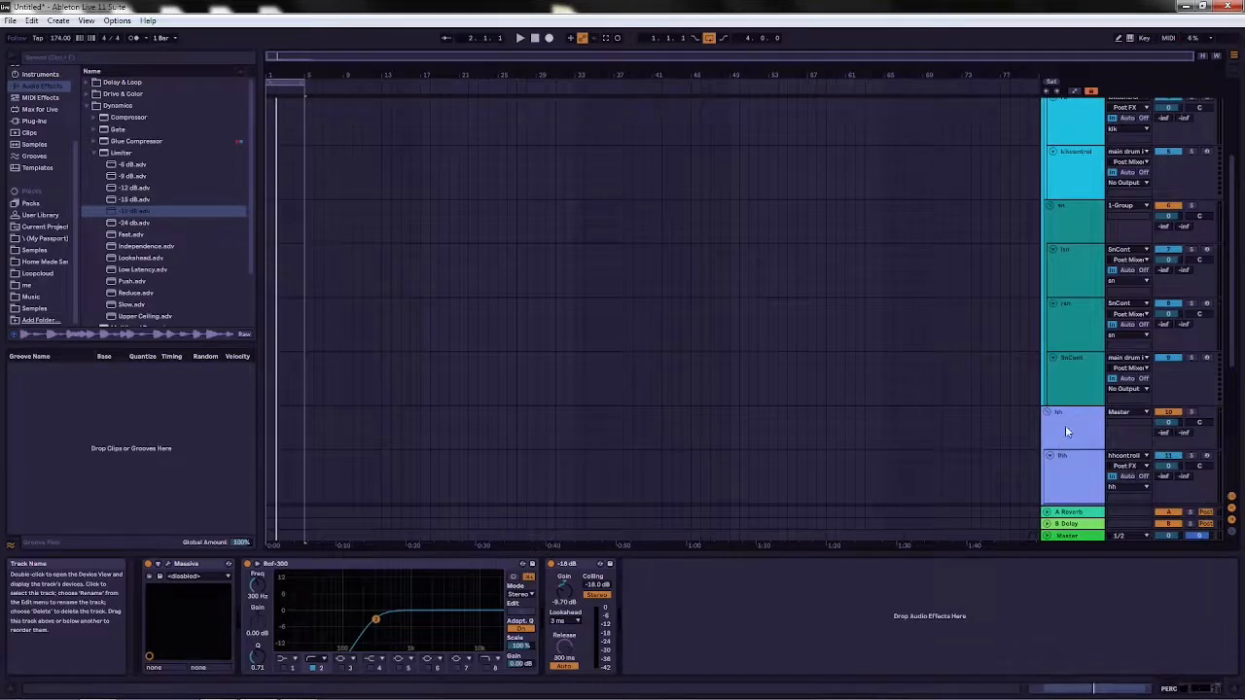
pyautogui.click(1065, 425)
pyautogui.scroll(3, 1077, 407)
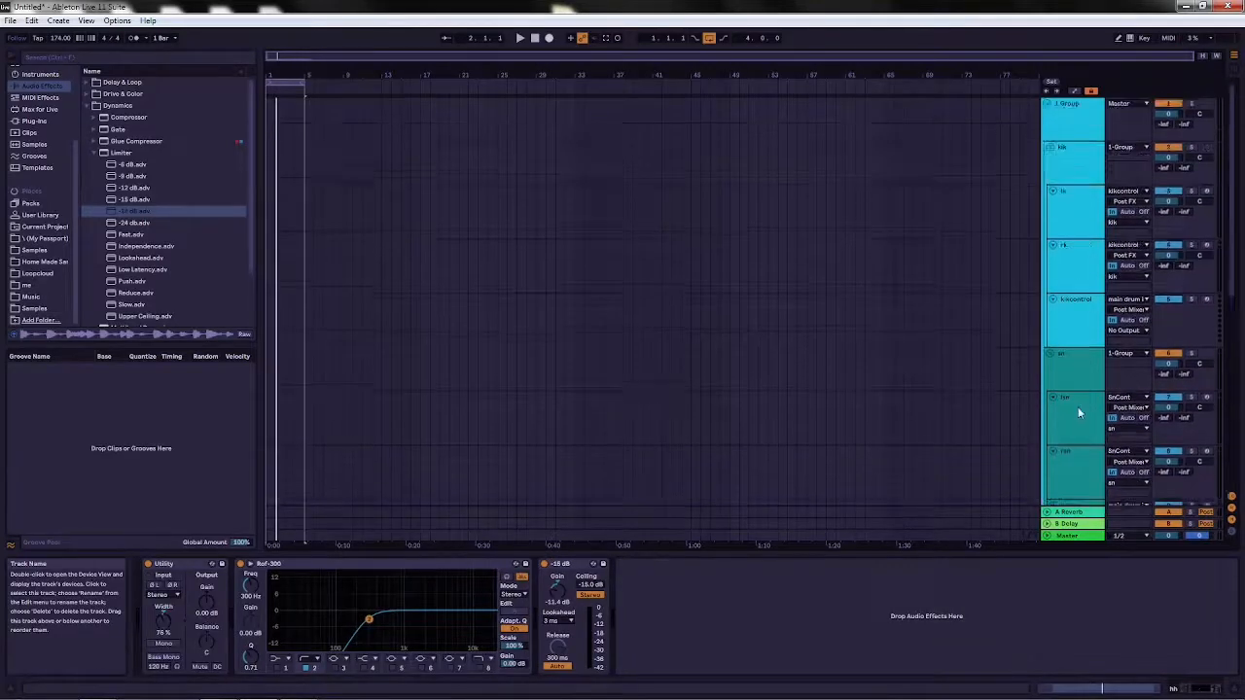
pyautogui.click(1067, 118)
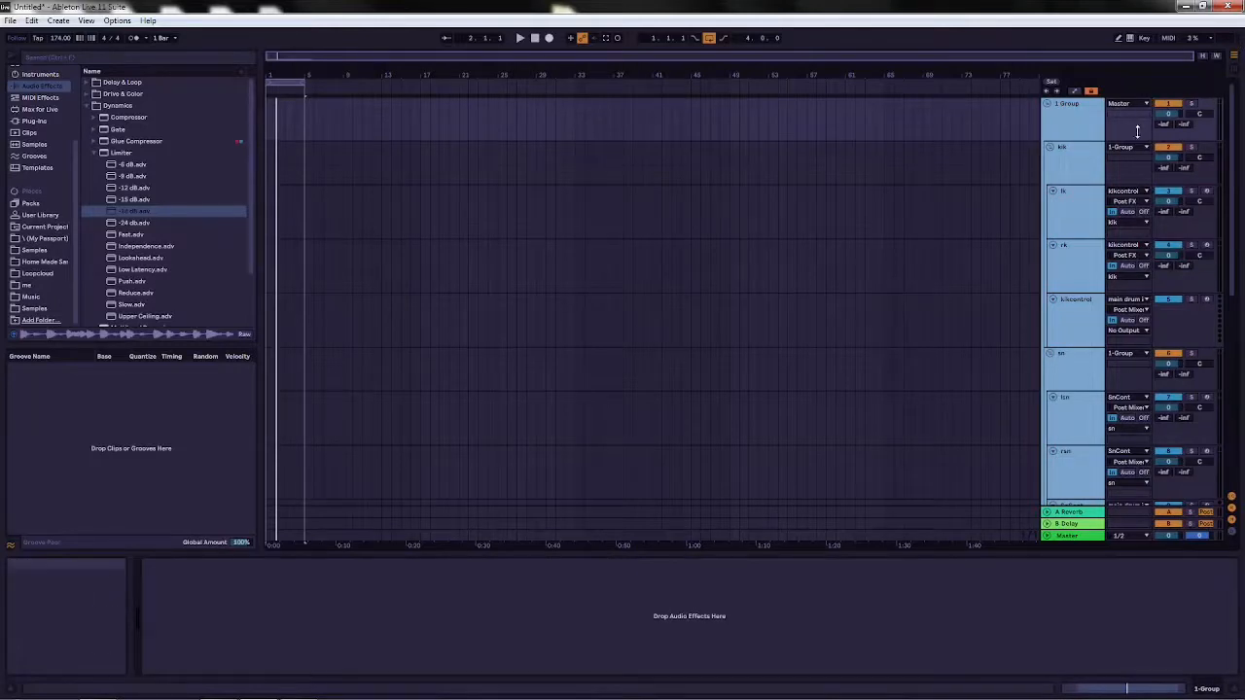
pyautogui.moveTo(1235, 114); pyautogui.dragTo(1237, 292)
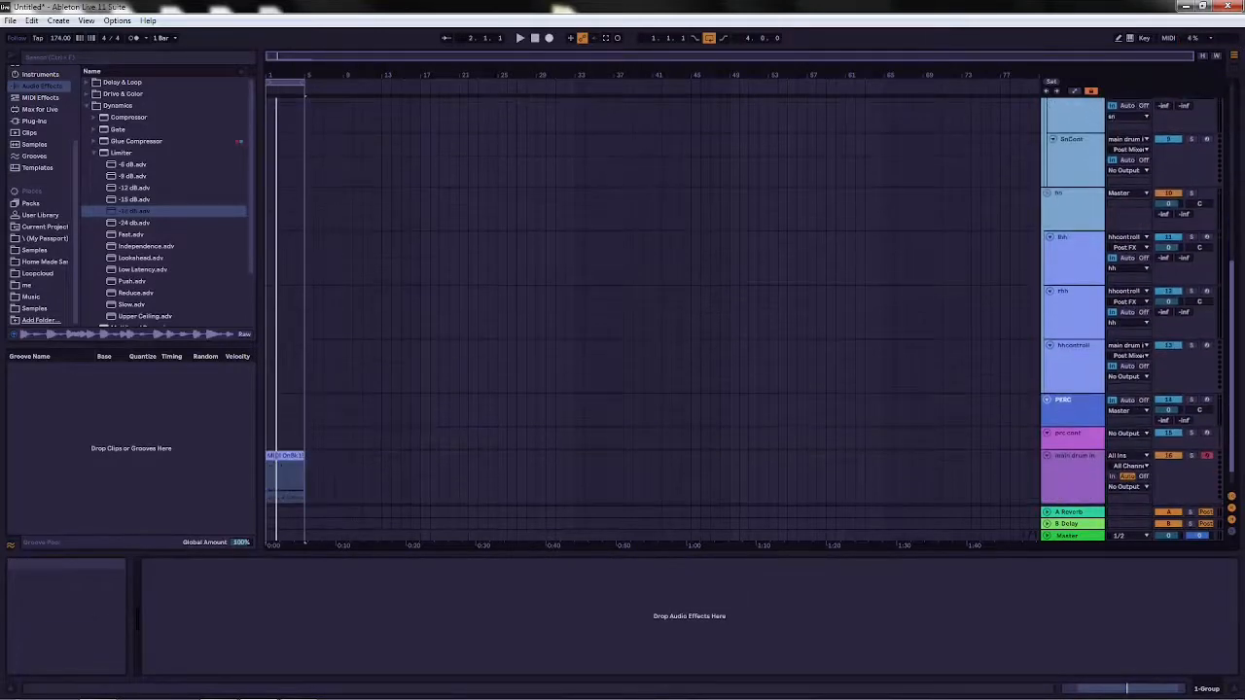
pyautogui.scroll(-1, 1177, 371)
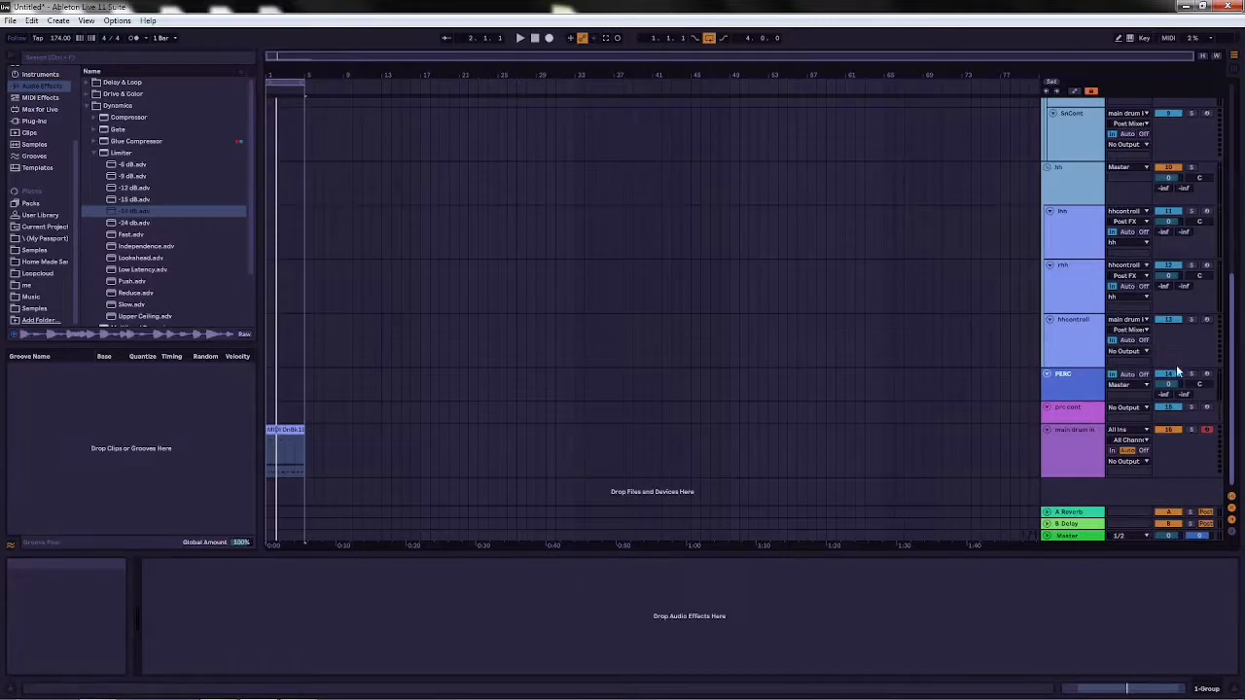
pyautogui.click(1066, 377)
pyautogui.moveTo(1234, 425); pyautogui.dragTo(1236, 234)
pyautogui.click(1083, 114)
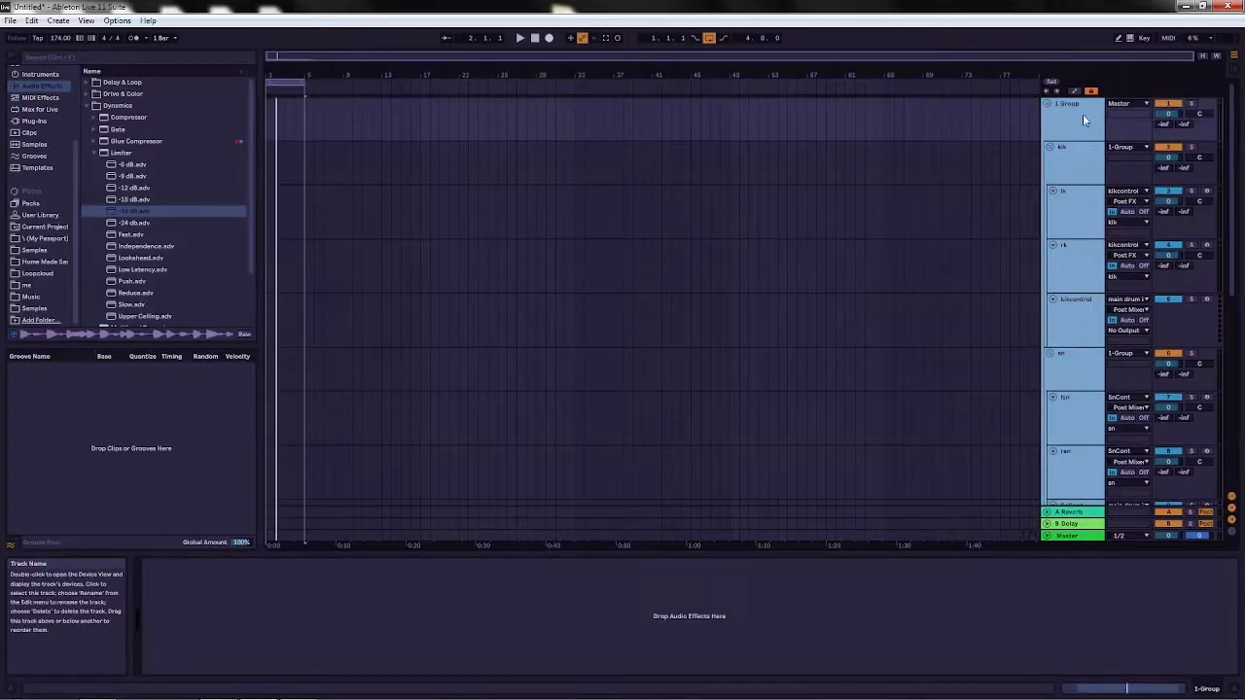
pyautogui.hotkey('ctrl', 'g')
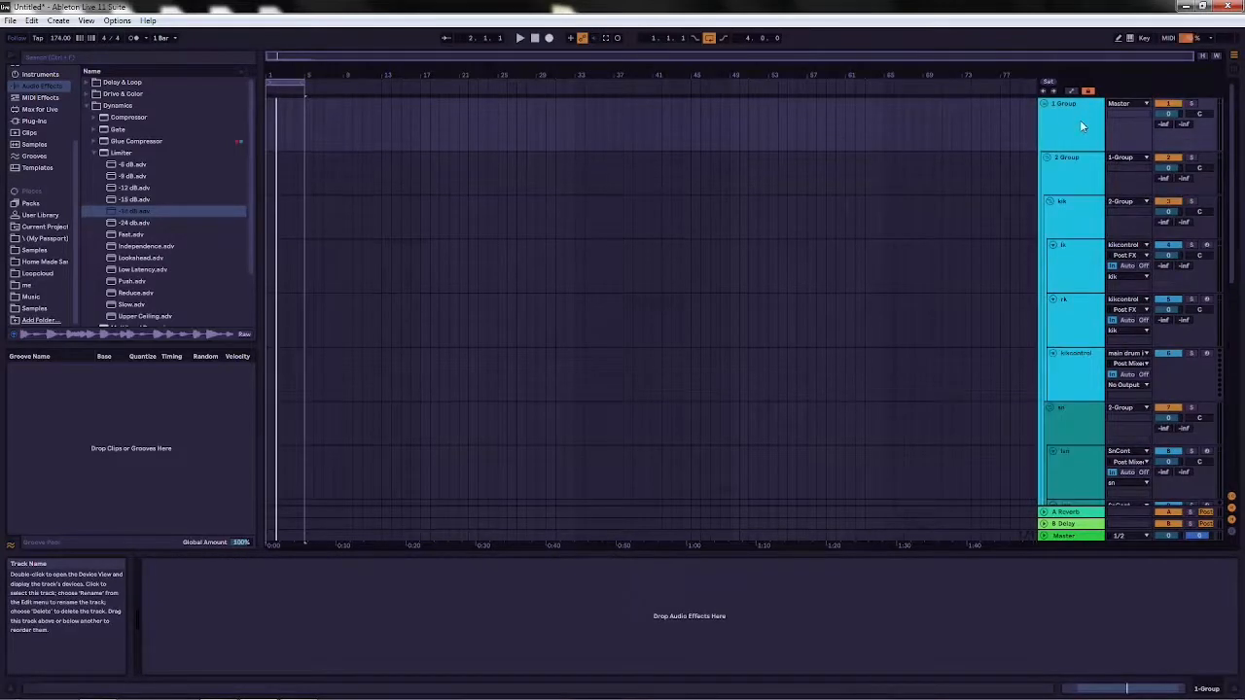
# Rename the new outermost group track as drums.
pyautogui.rightClick(1071, 107)
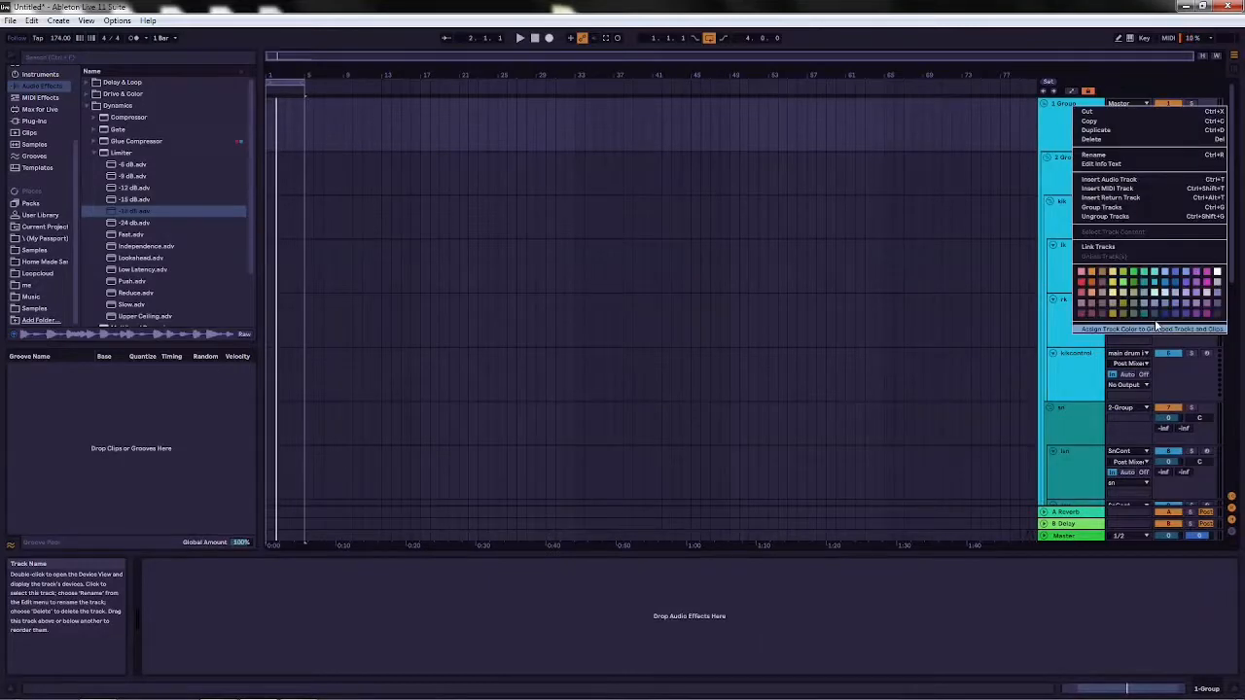
pyautogui.click(1101, 155)
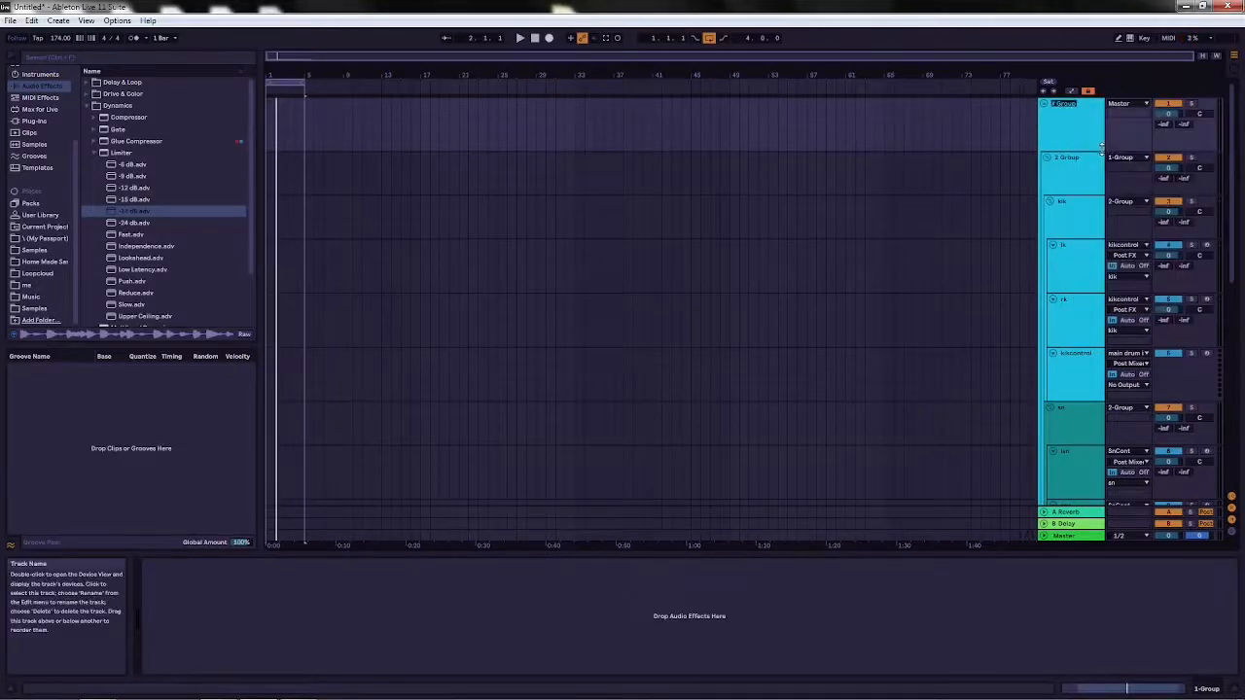
pyautogui.write('drums')
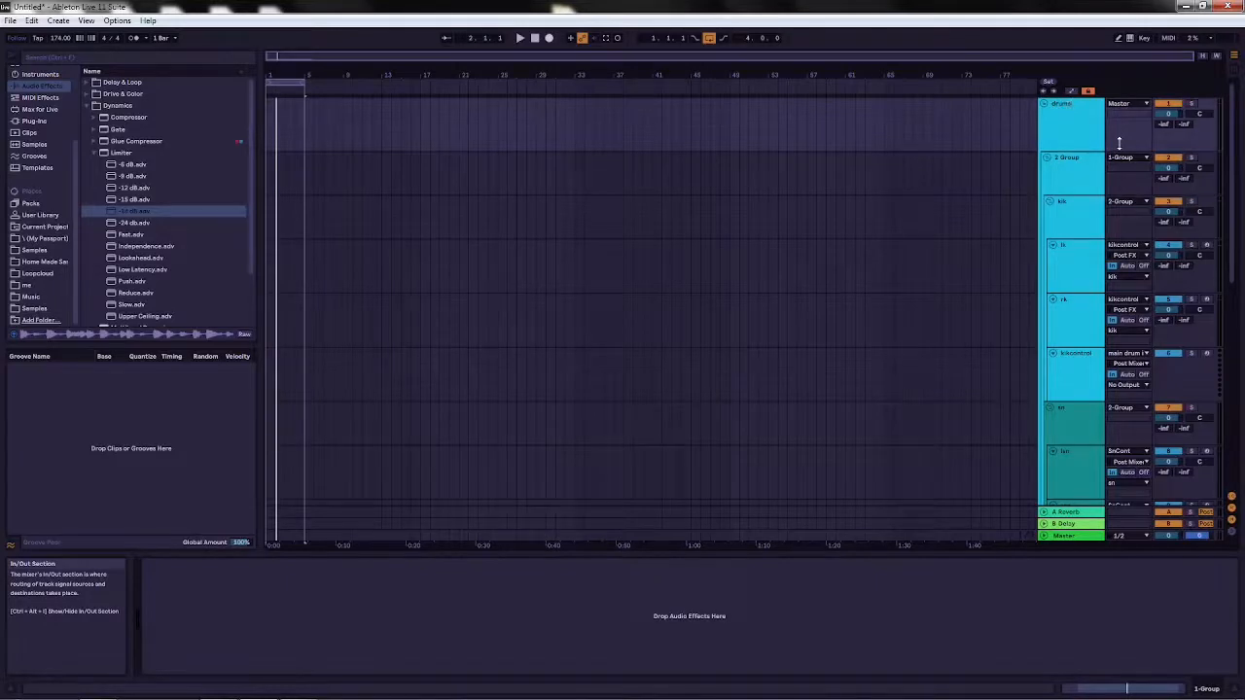
pyautogui.press('Return')
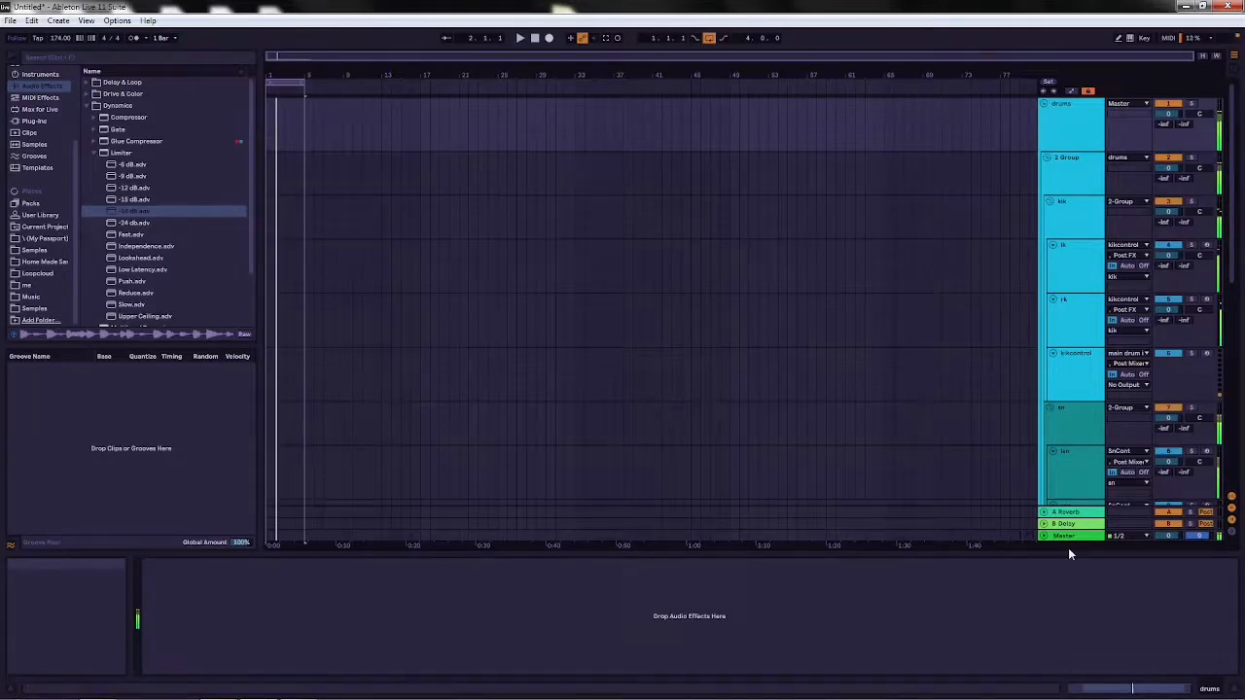
# Unfold the Master track and add the TBProAudio mvMeter2 VST3 plug-in to it.
pyautogui.click(1044, 536)
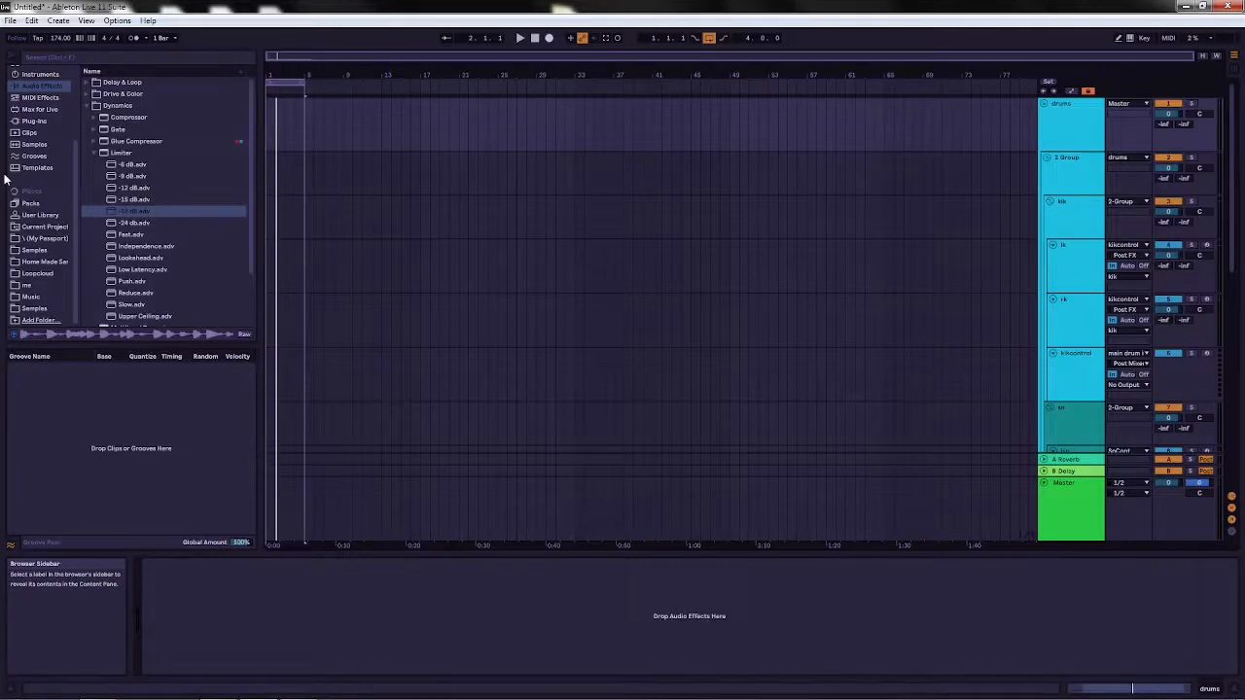
pyautogui.click(27, 285)
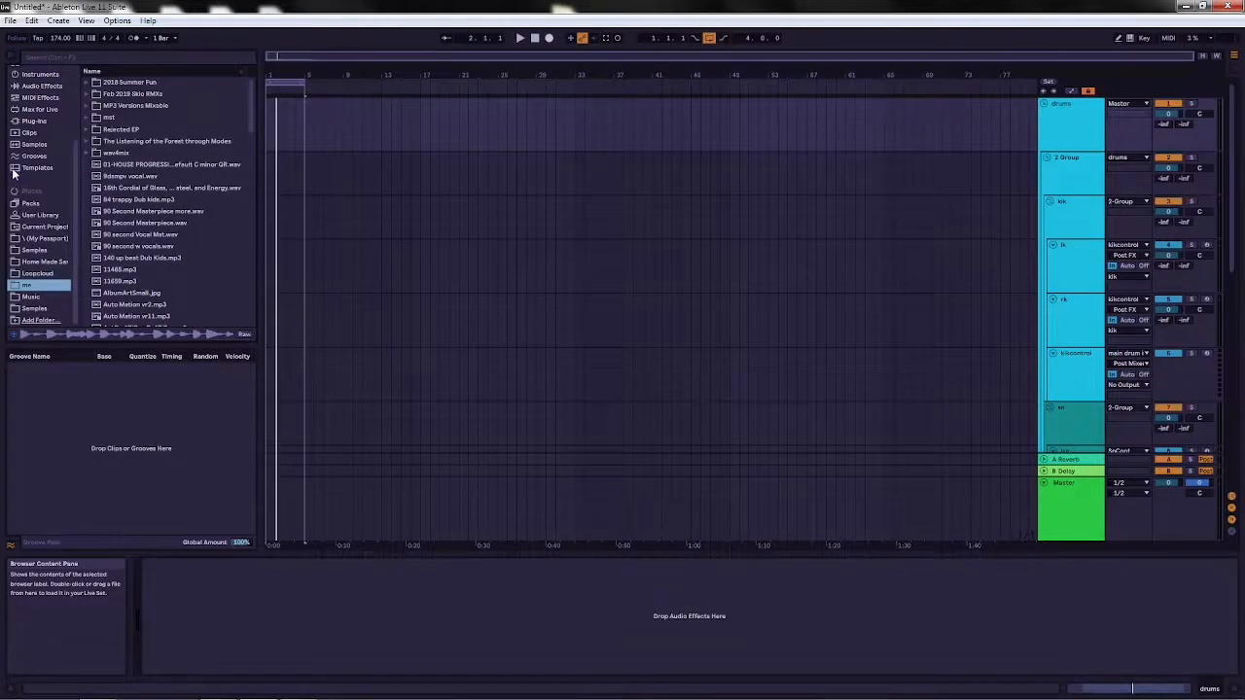
pyautogui.click(37, 121)
pyautogui.moveTo(252, 238); pyautogui.dragTo(260, 95)
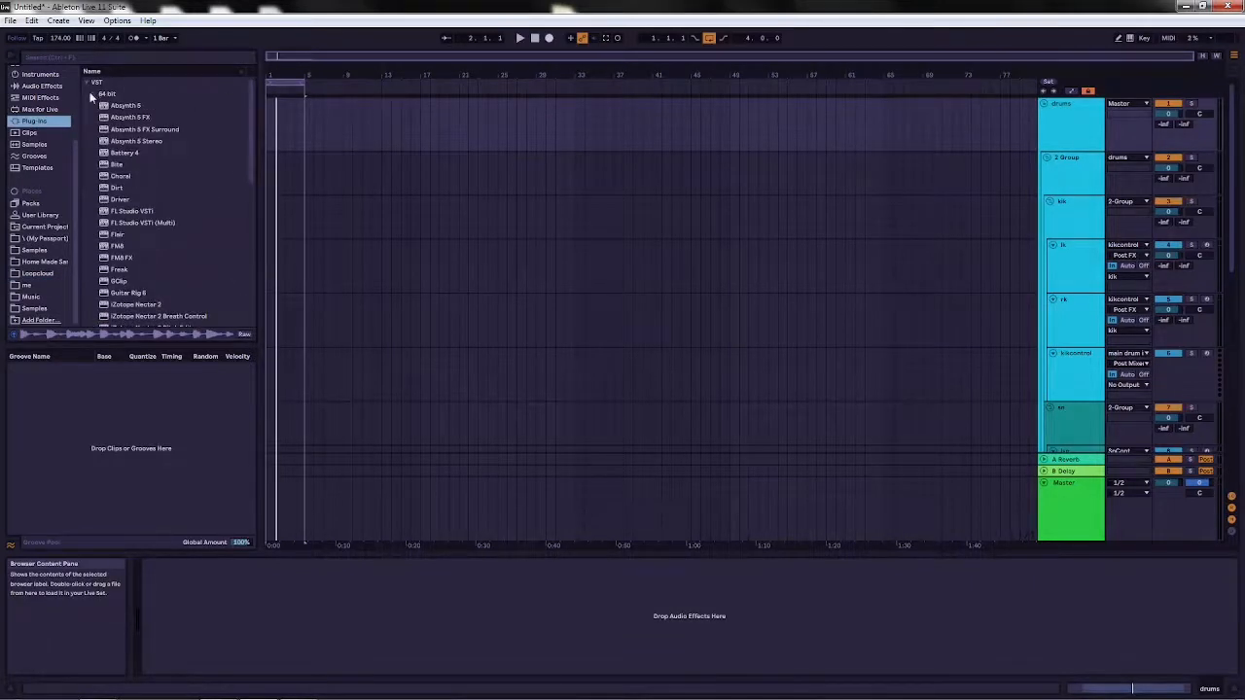
pyautogui.click(93, 94)
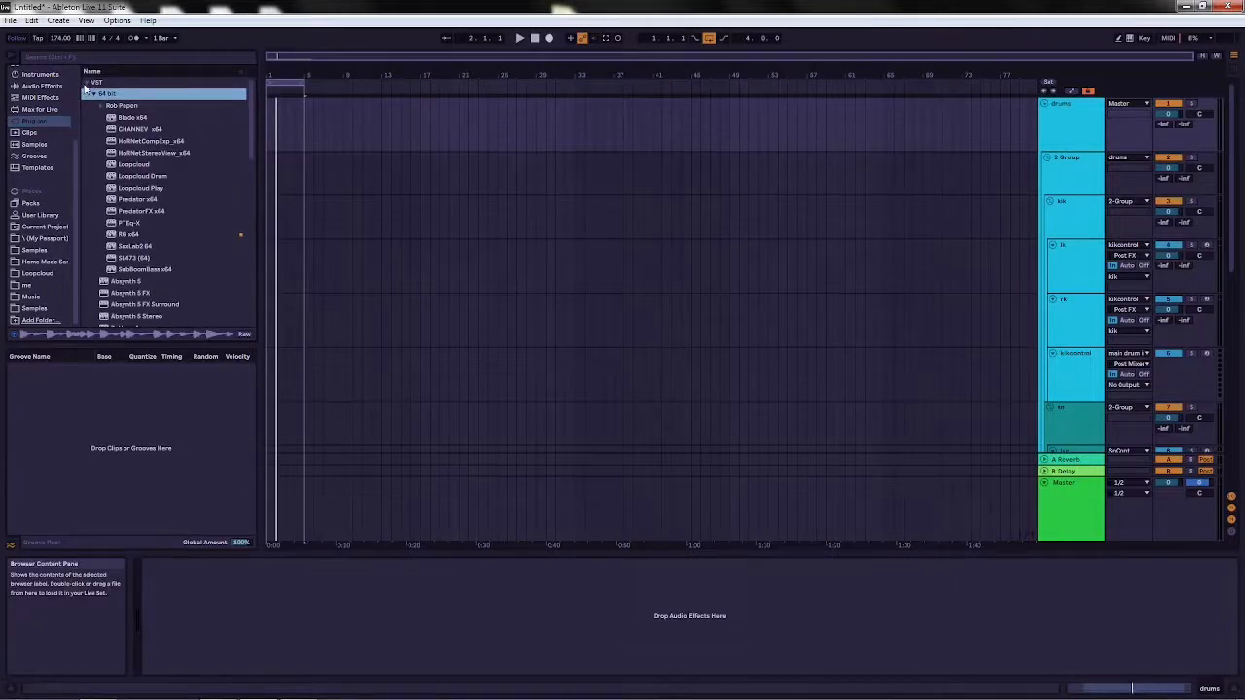
pyautogui.click(87, 83)
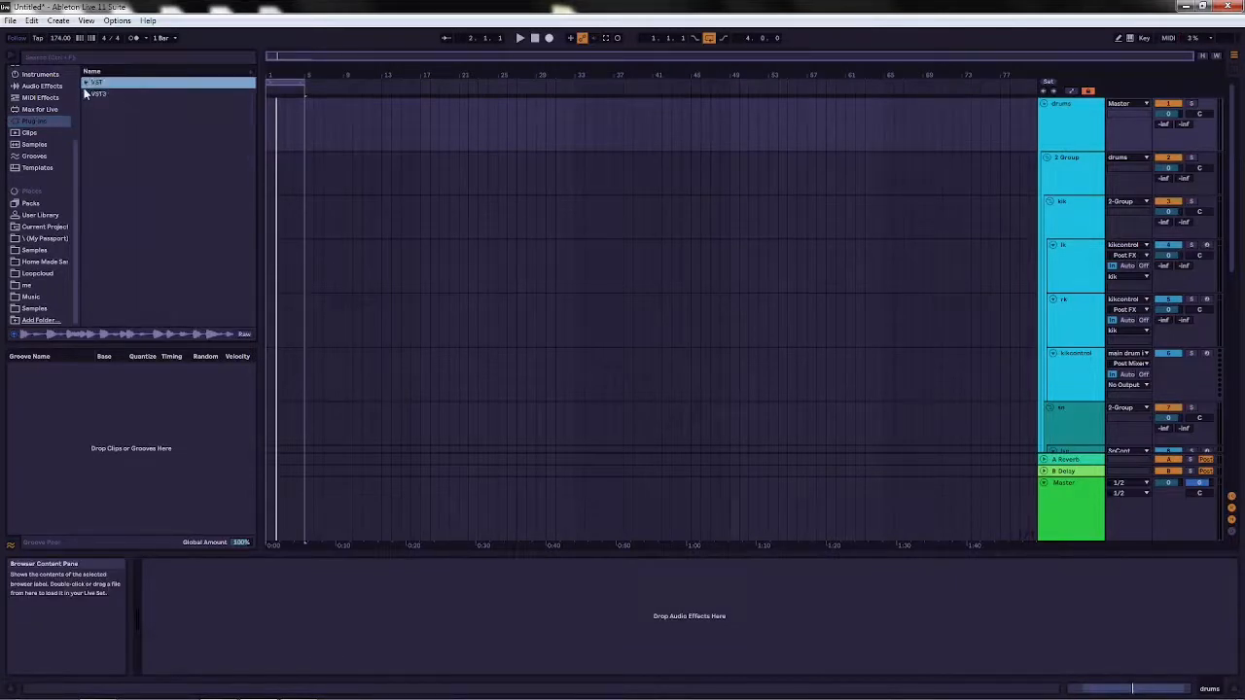
pyautogui.click(86, 95)
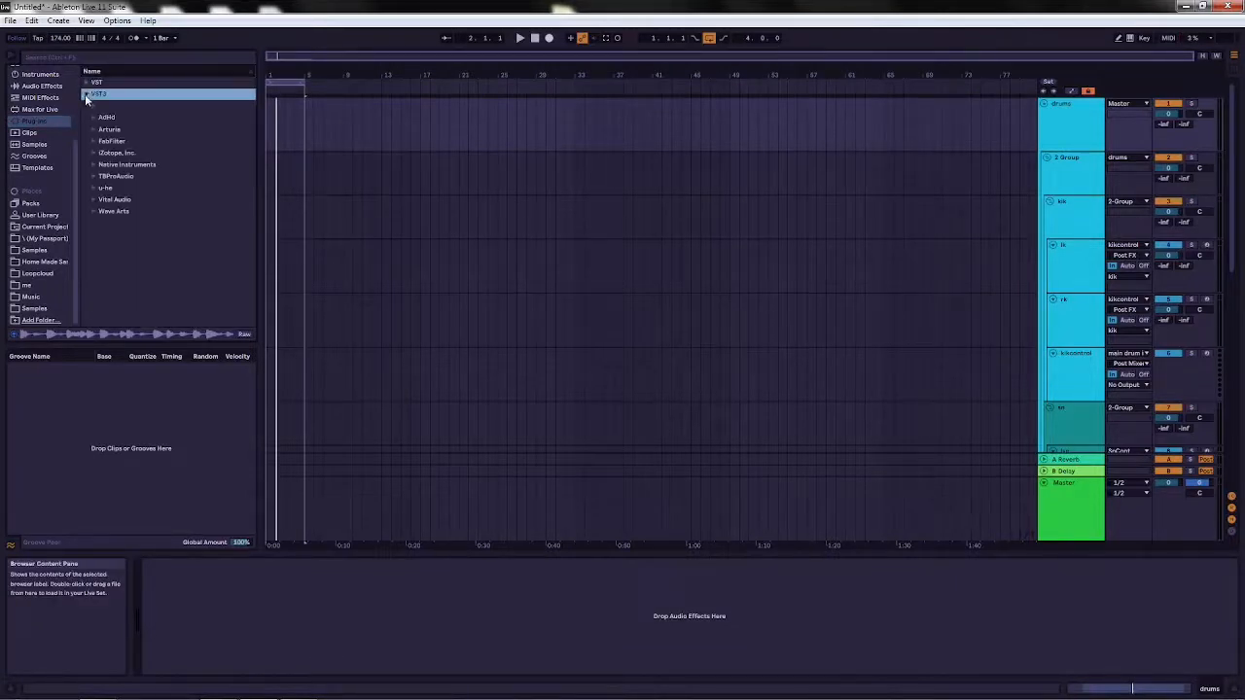
pyautogui.click(94, 178)
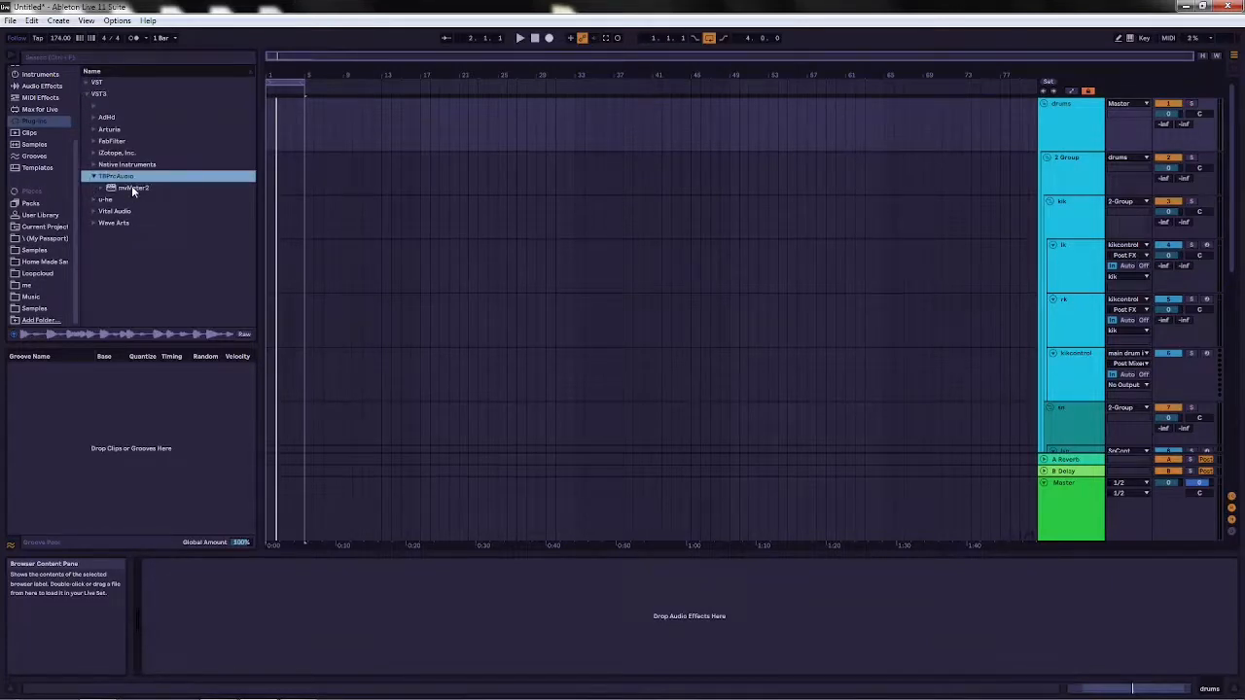
pyautogui.click(132, 189)
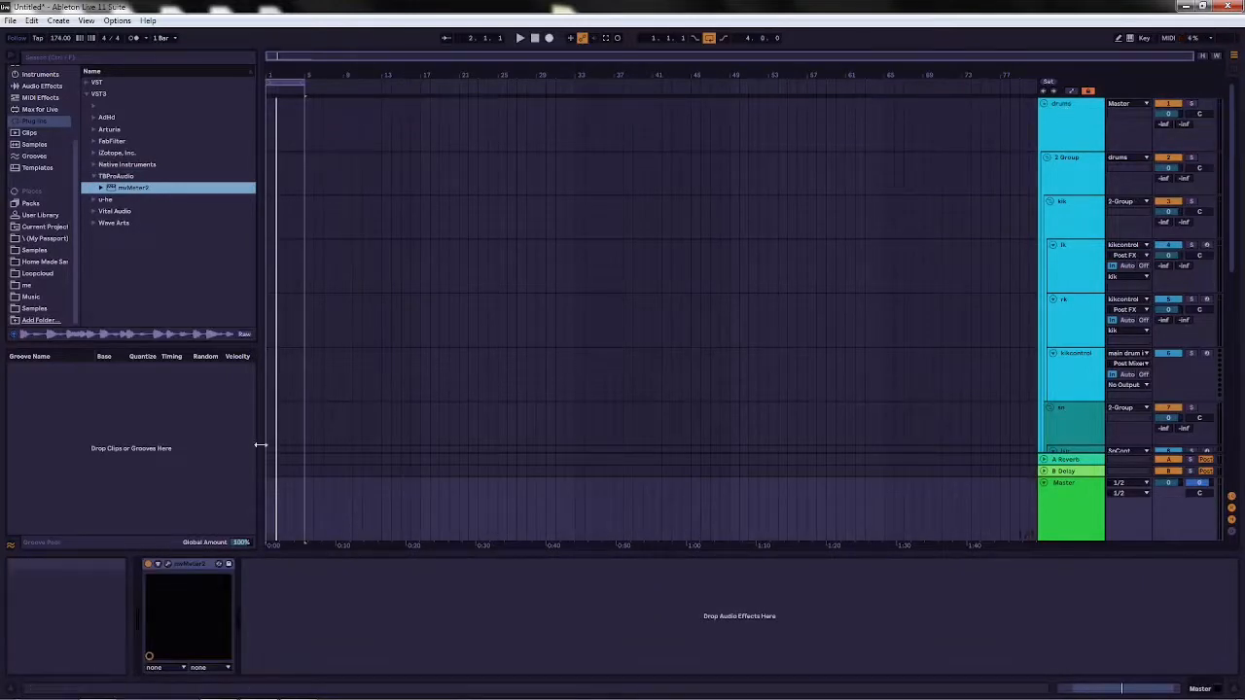
# Add the Drum Buss audio effect from Drive & Color to the drums group.
pyautogui.click(1060, 108)
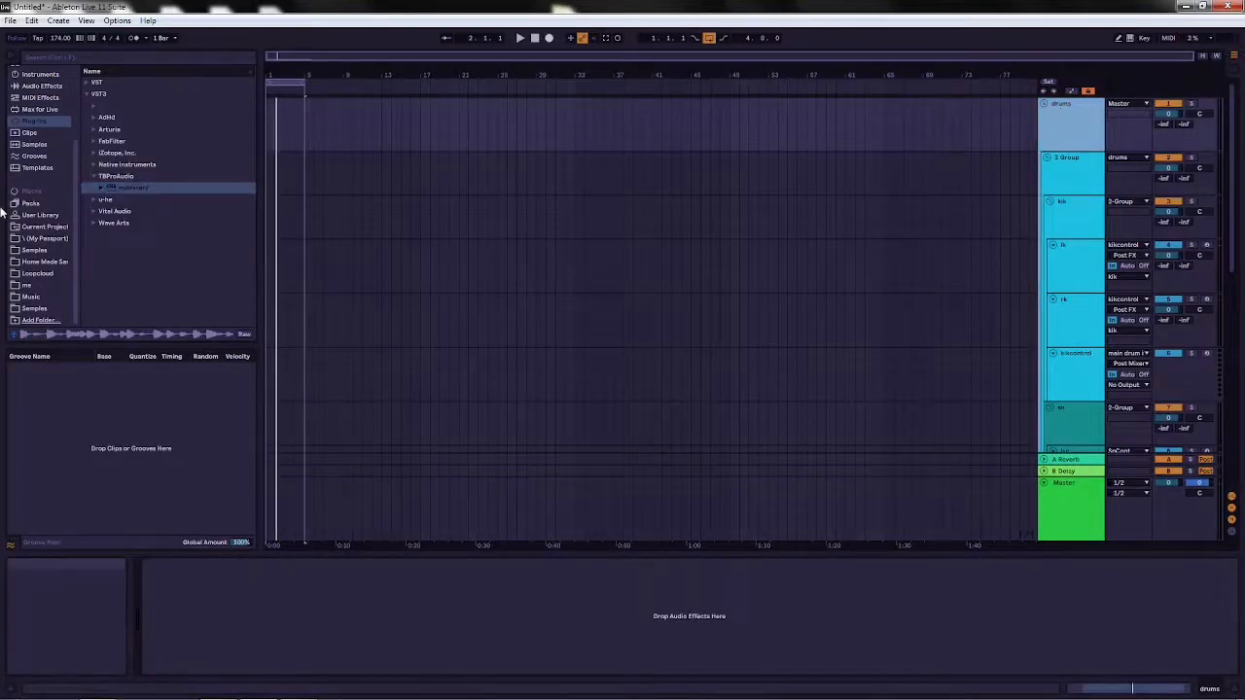
pyautogui.click(44, 86)
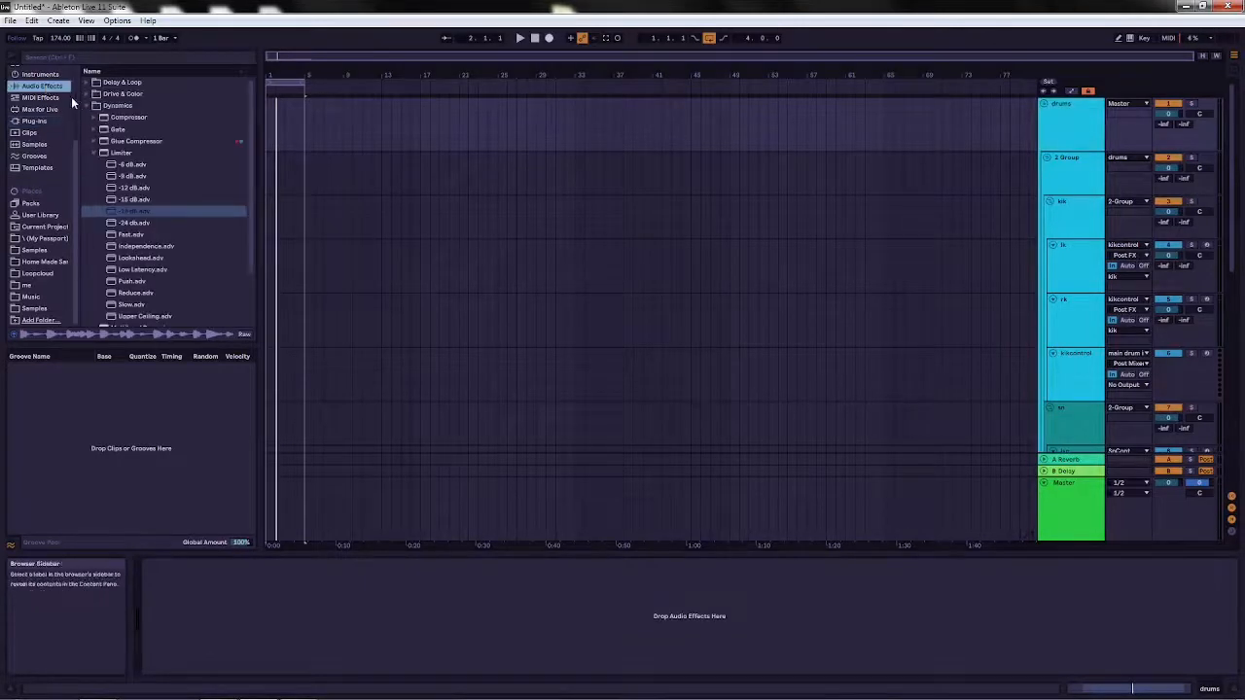
pyautogui.click(89, 102)
pyautogui.click(84, 94)
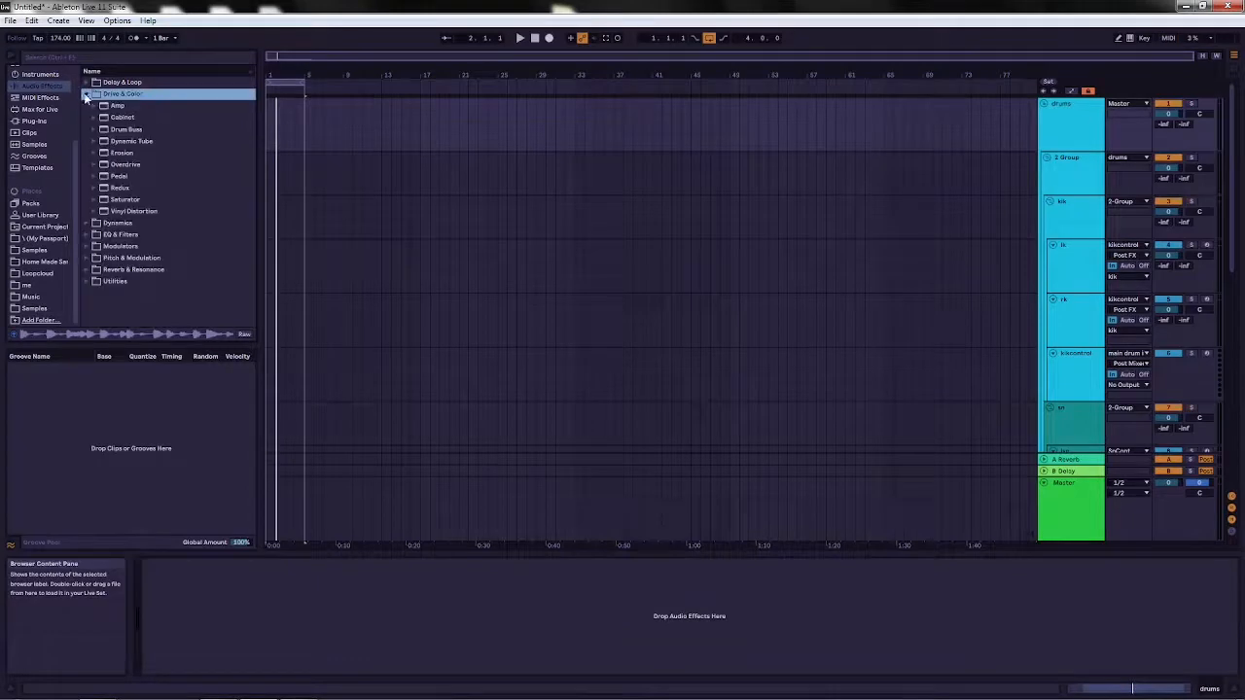
pyautogui.click(124, 129)
pyautogui.press('Return')
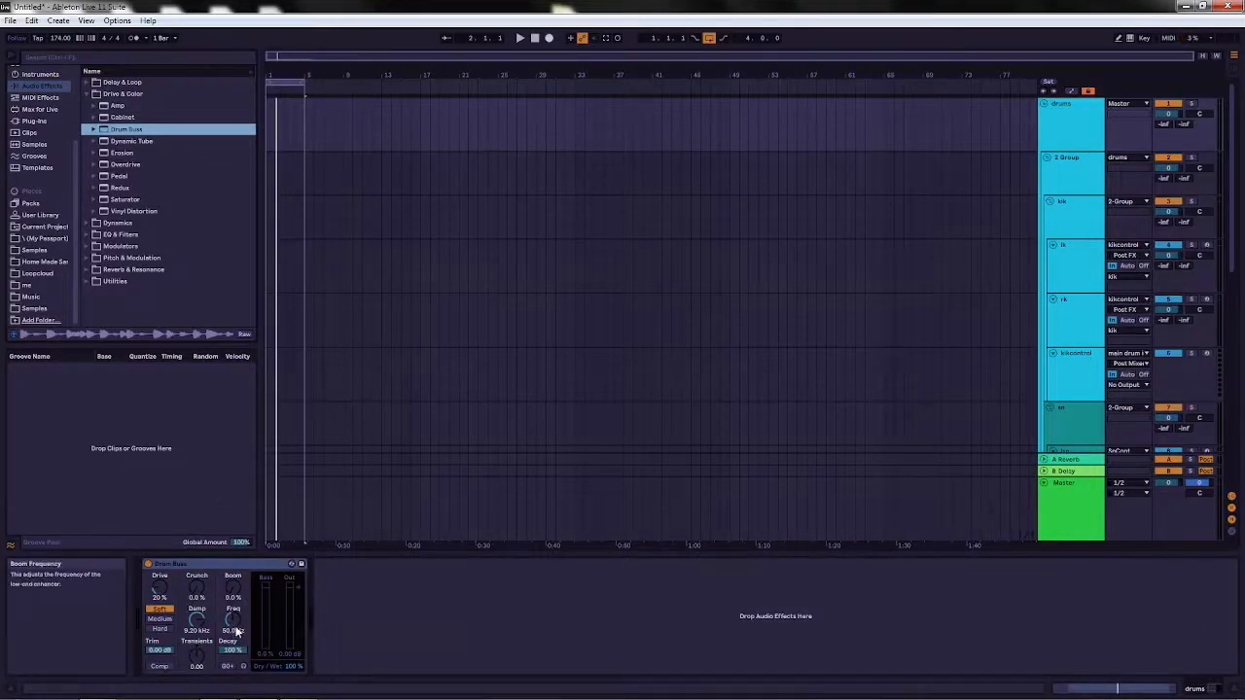
# Set the Drum Buss boom frequency to 46.1 Hz, boom amount to 60 % and decay to 28 %.
pyautogui.click(235, 630)
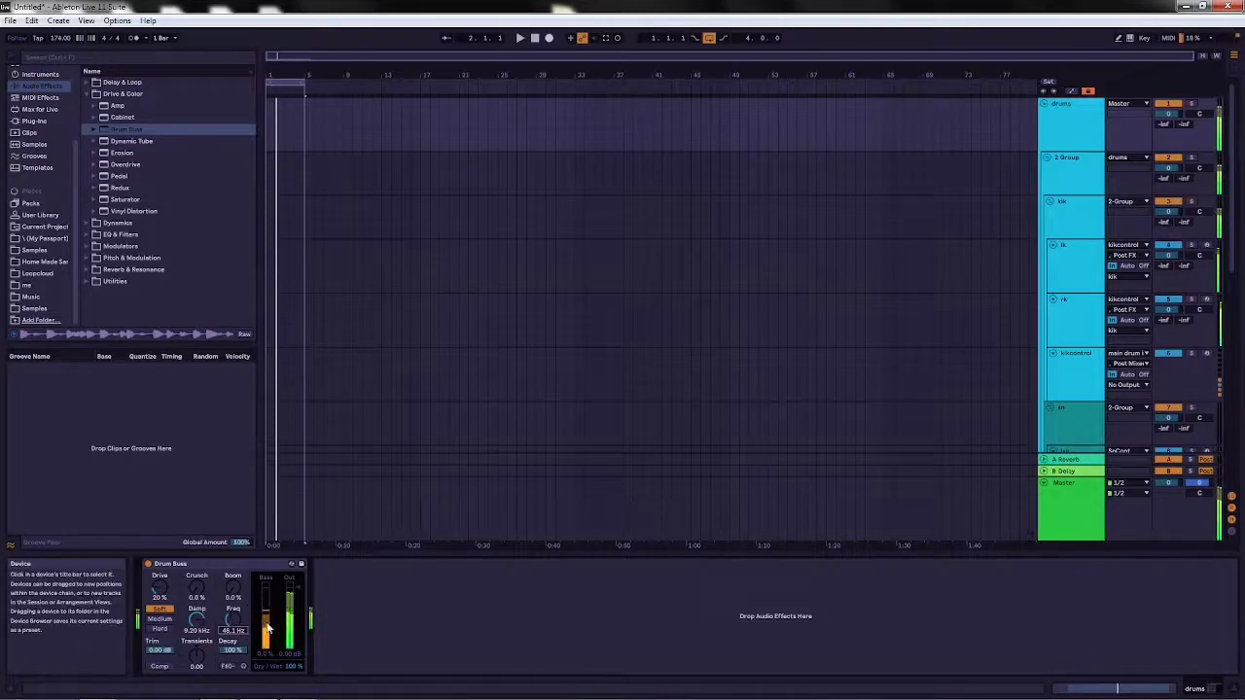
pyautogui.moveTo(232, 591); pyautogui.dragTo(233, 506)
pyautogui.moveTo(231, 650); pyautogui.dragTo(231, 693)
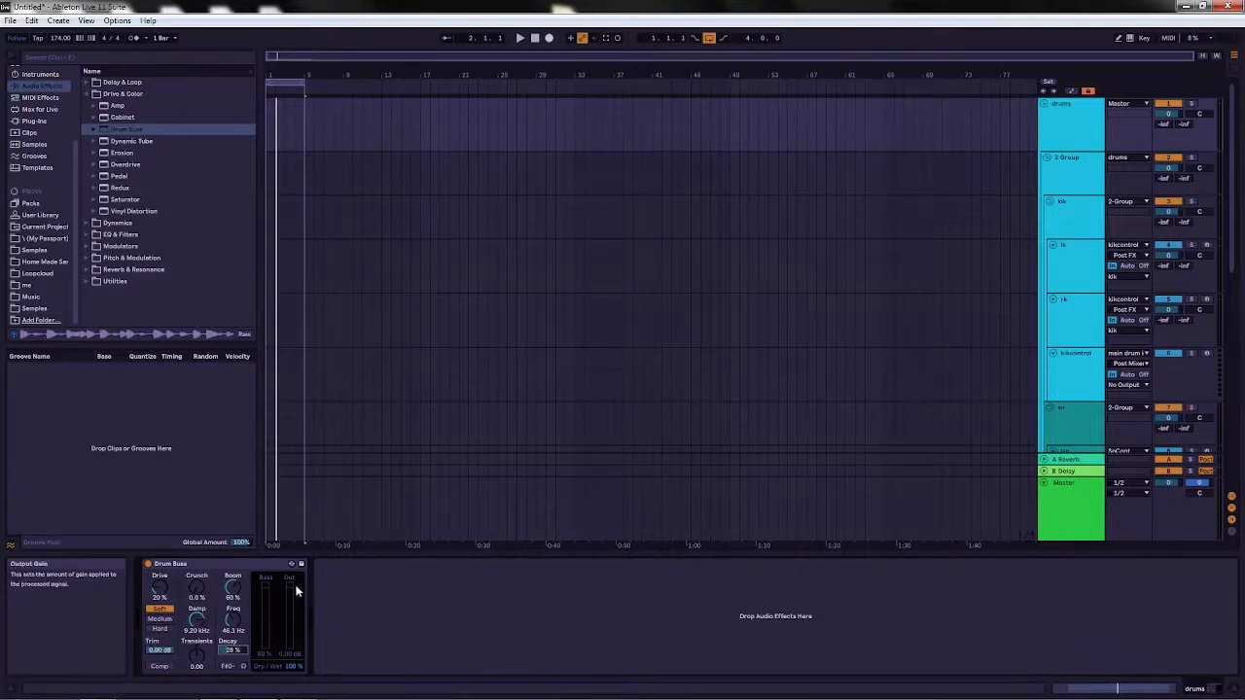
# Enter MIDI mapping for the Drum Buss output gain and assign it to CC 39.
pyautogui.rightClick(290, 658)
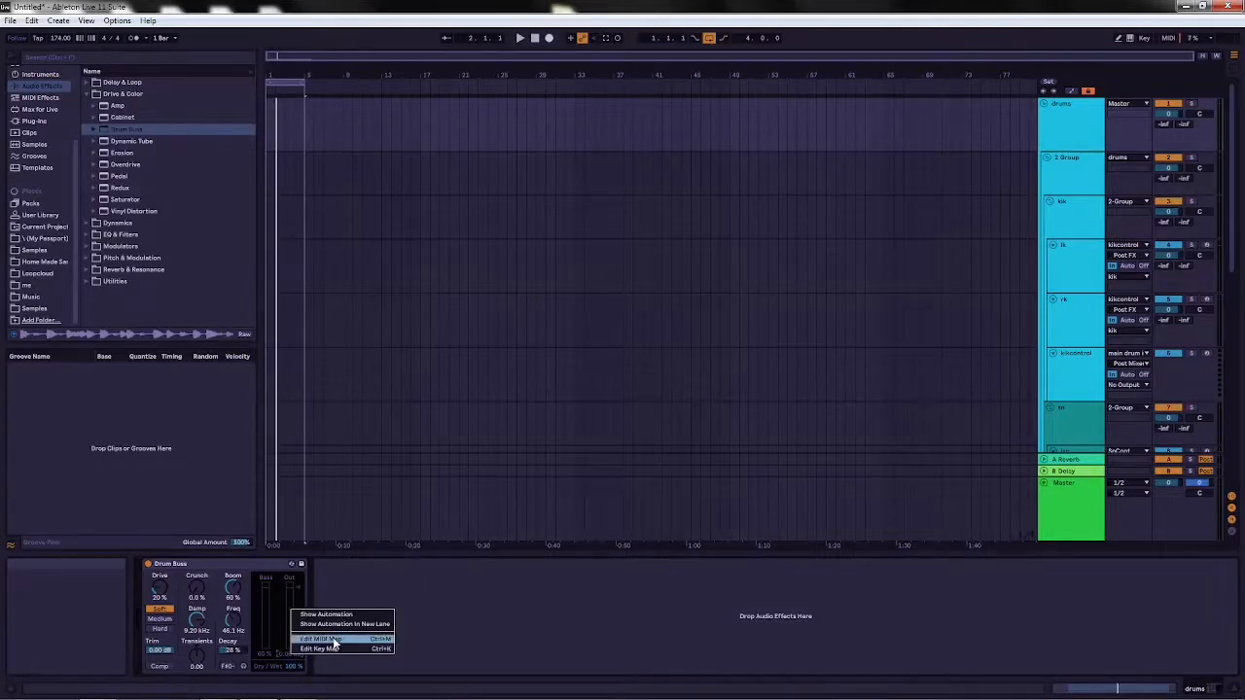
pyautogui.click(332, 640)
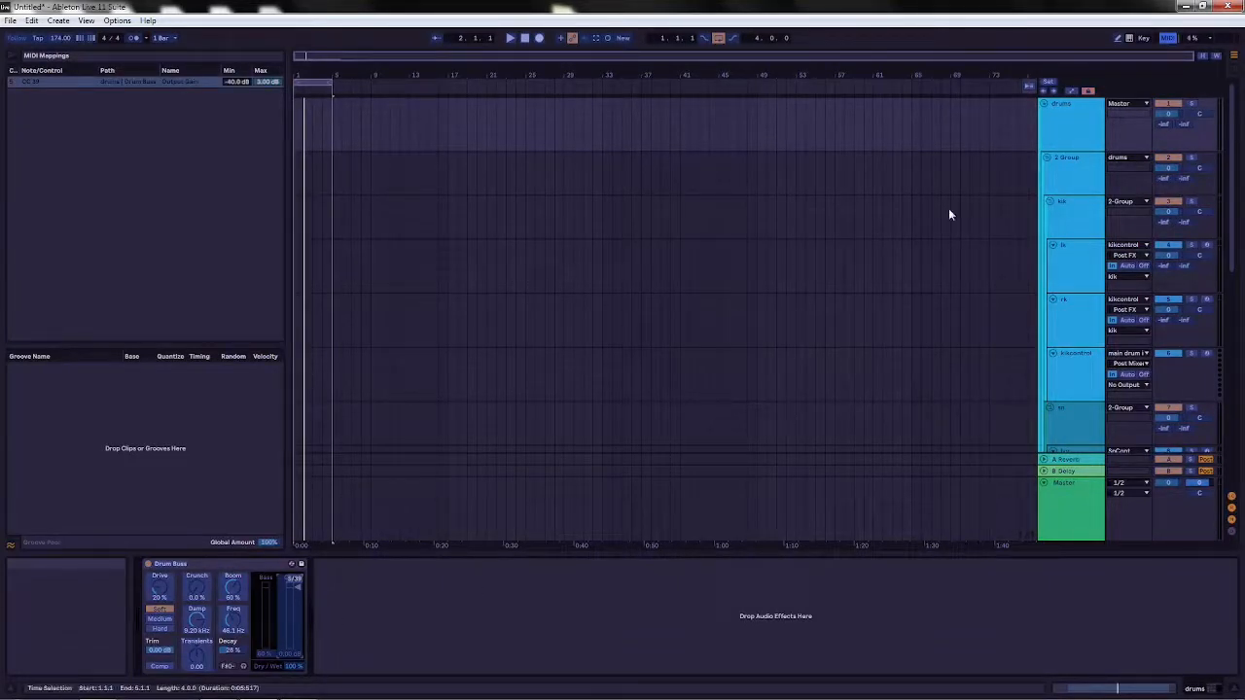
# Leave MIDI mapping and check the drums' level on the Master track's mvMeter2 during playback, resetting its maximum readings.
pyautogui.click(1170, 41)
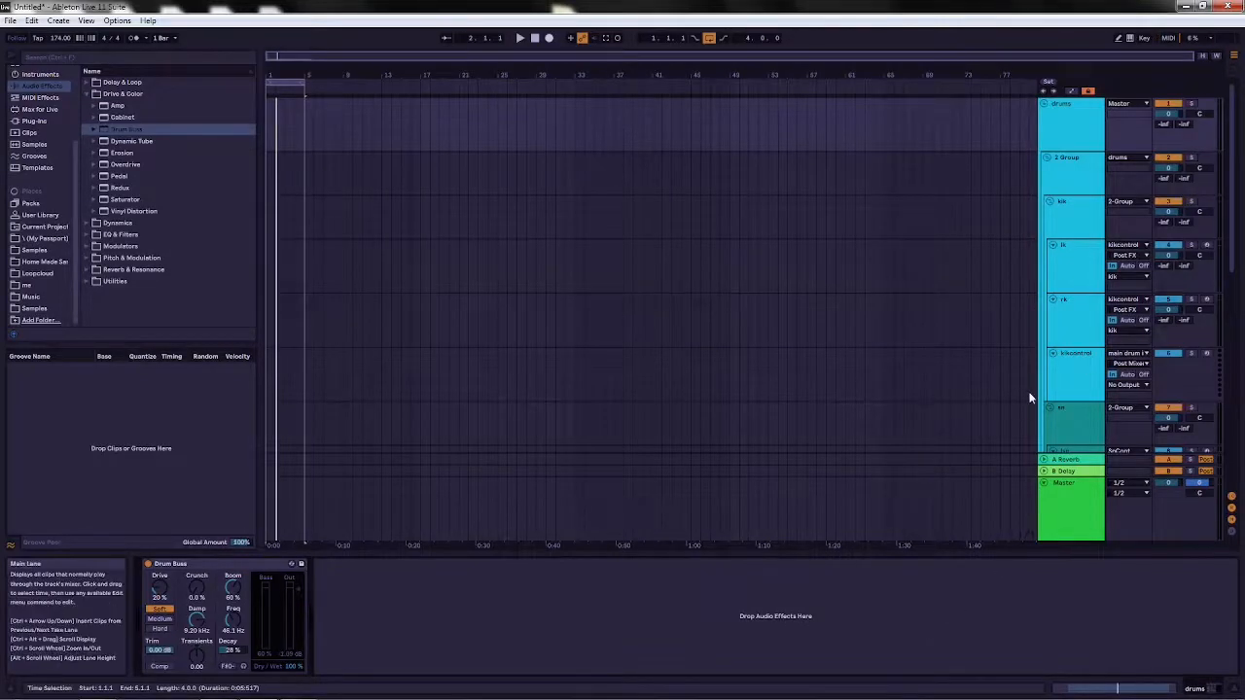
pyautogui.click(518, 42)
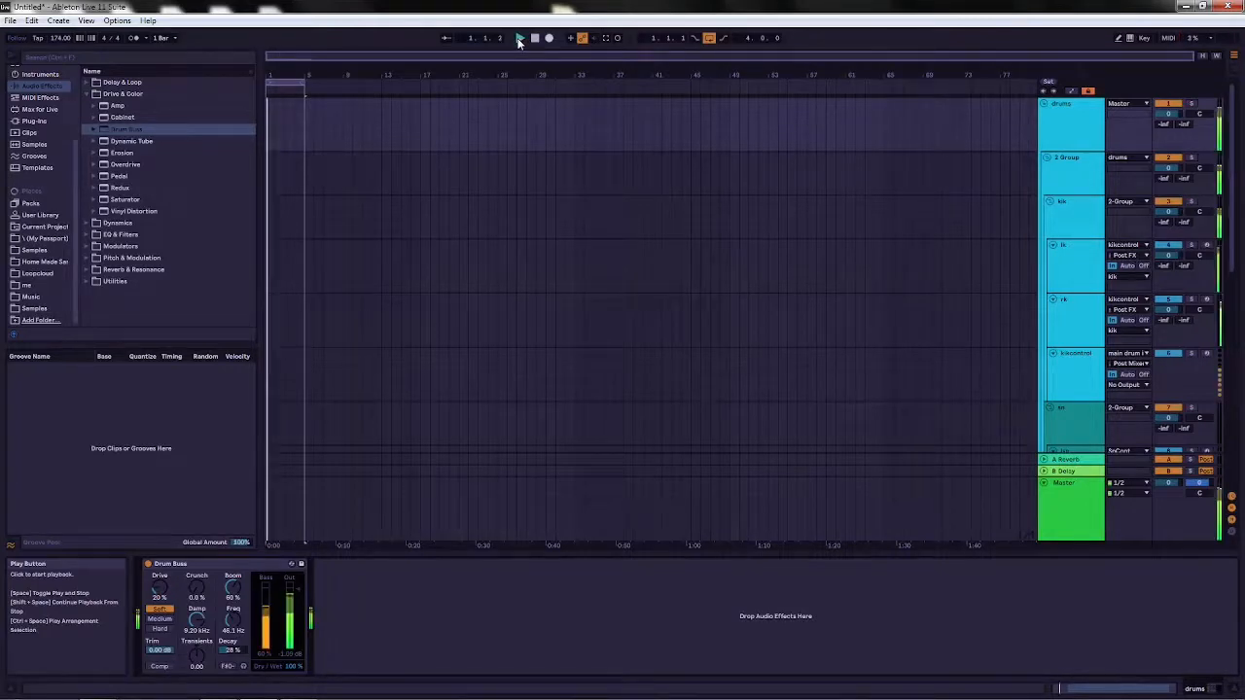
pyautogui.click(1070, 486)
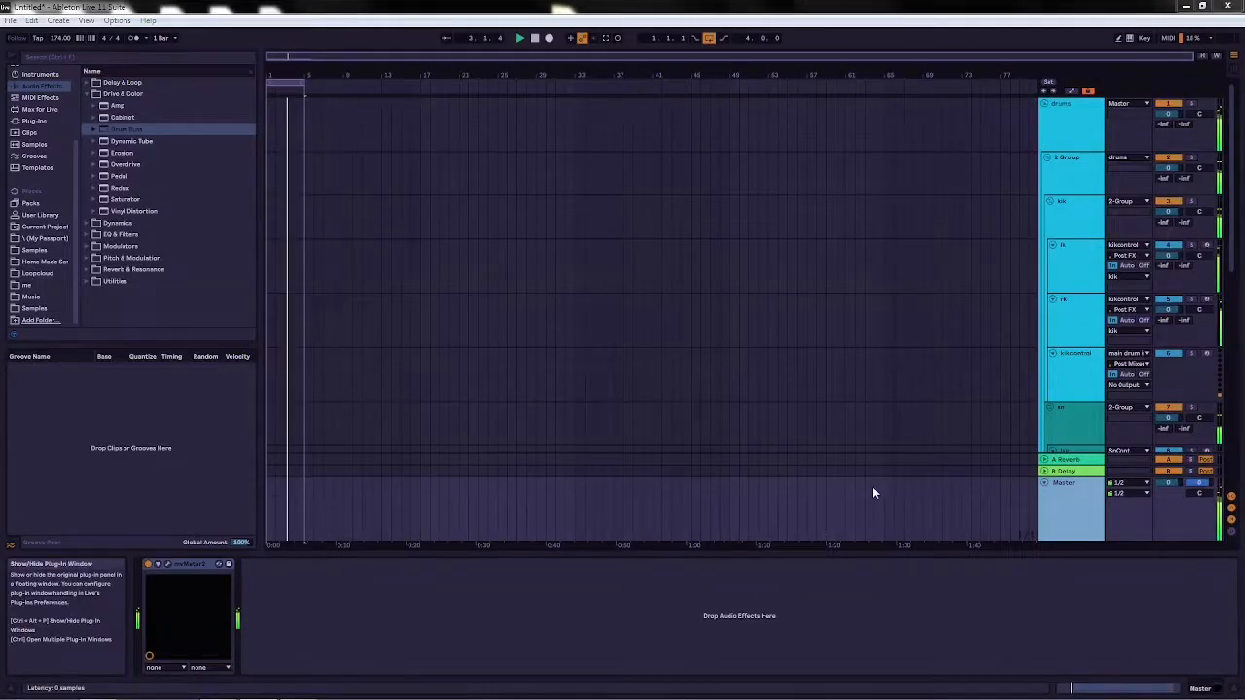
pyautogui.hotkey('ctrl', 'alt', 'p')
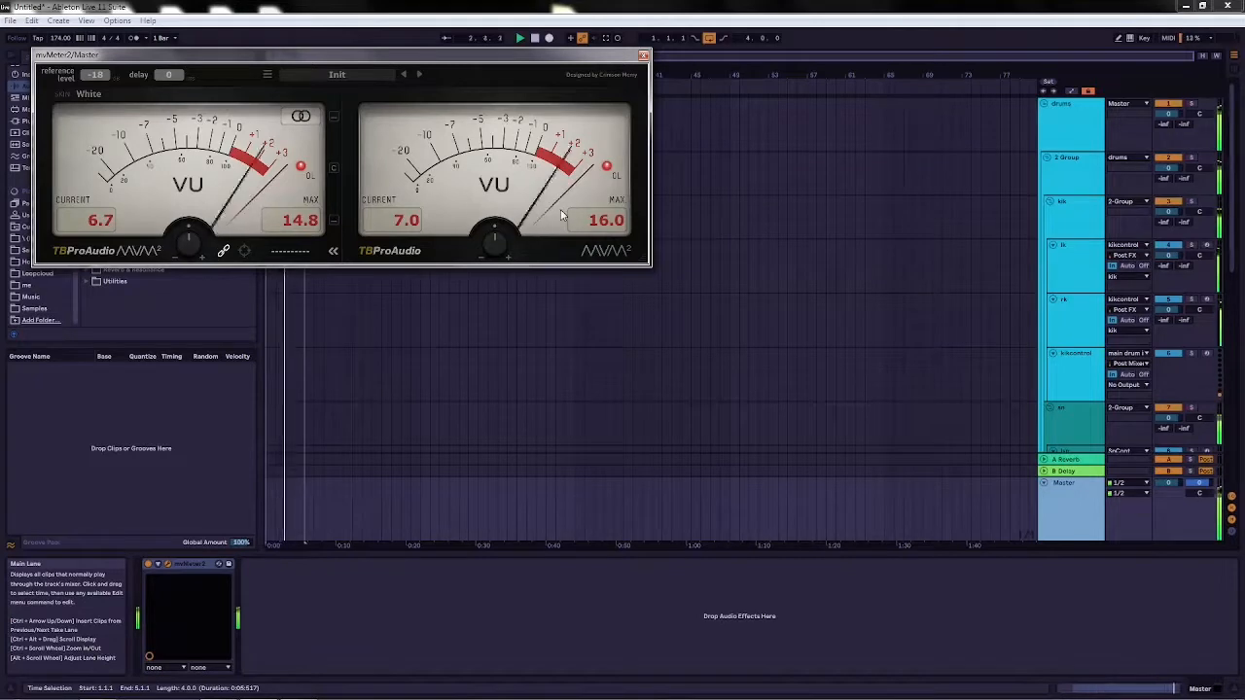
pyautogui.click(599, 223)
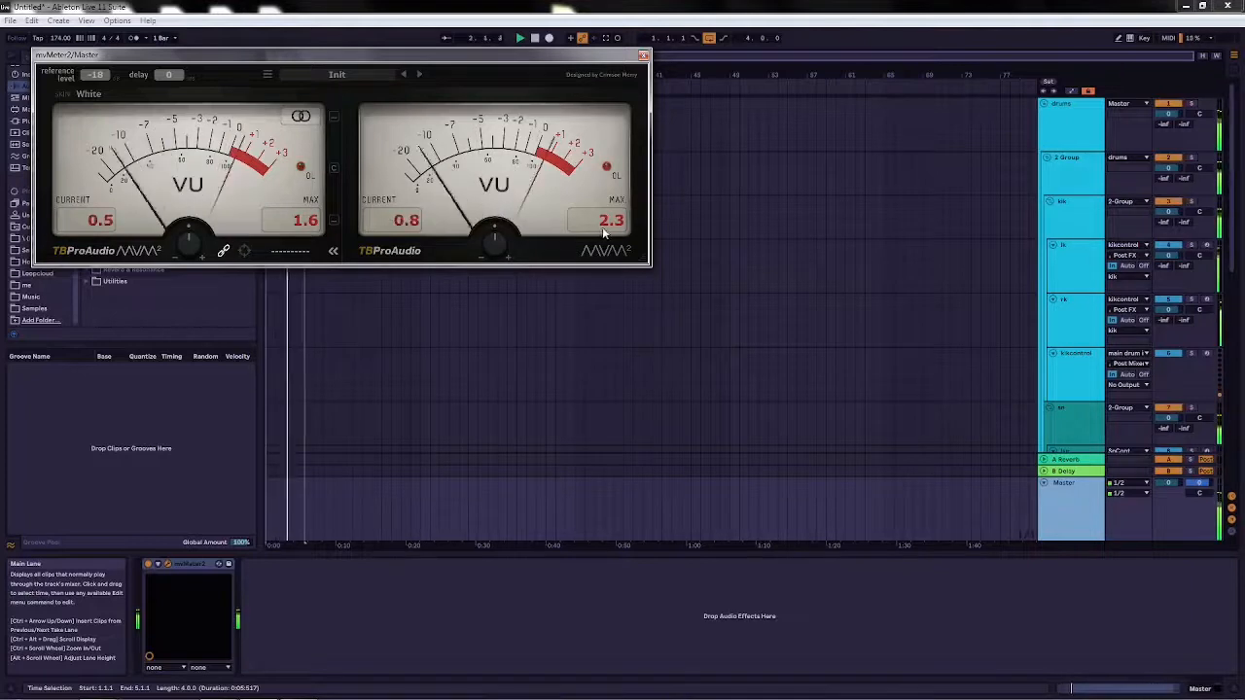
pyautogui.moveTo(503, 243)
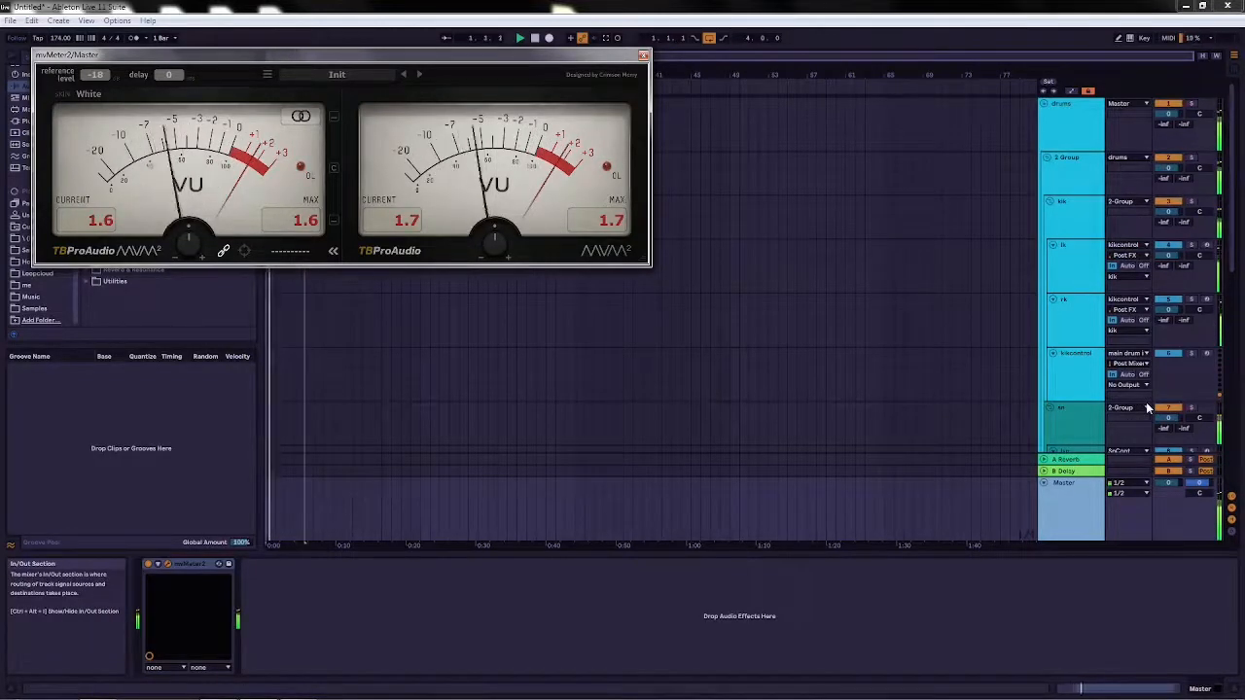
pyautogui.click(535, 40)
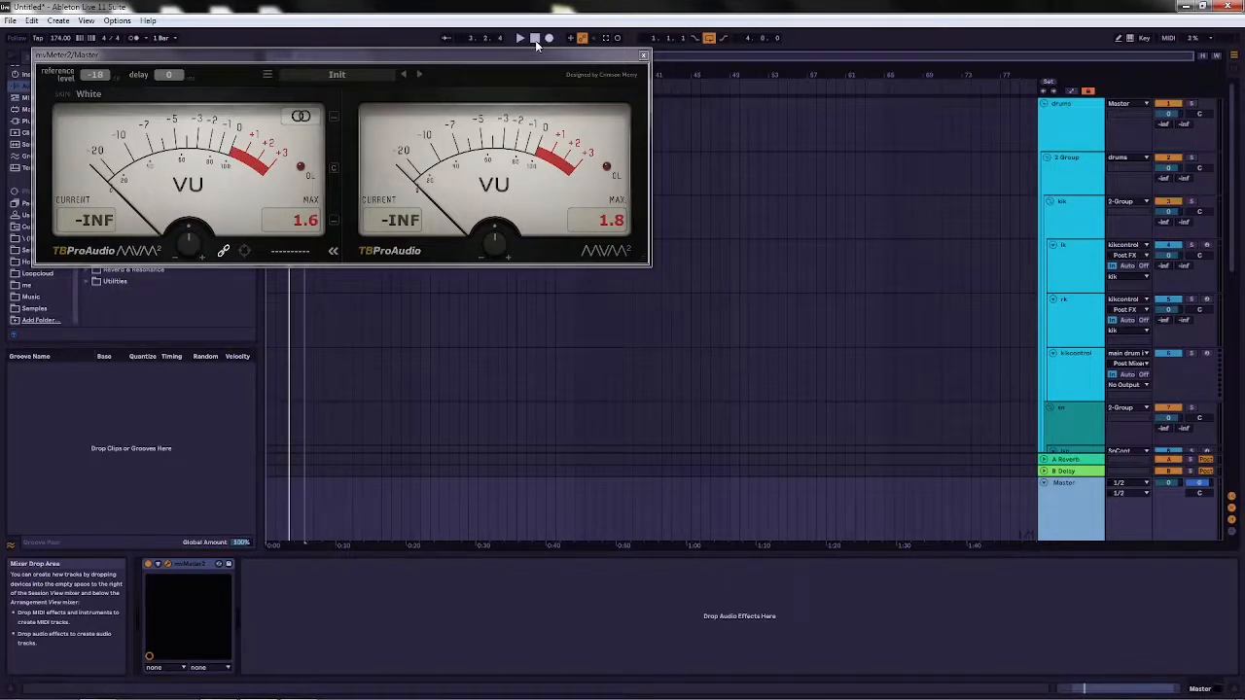
pyautogui.click(642, 56)
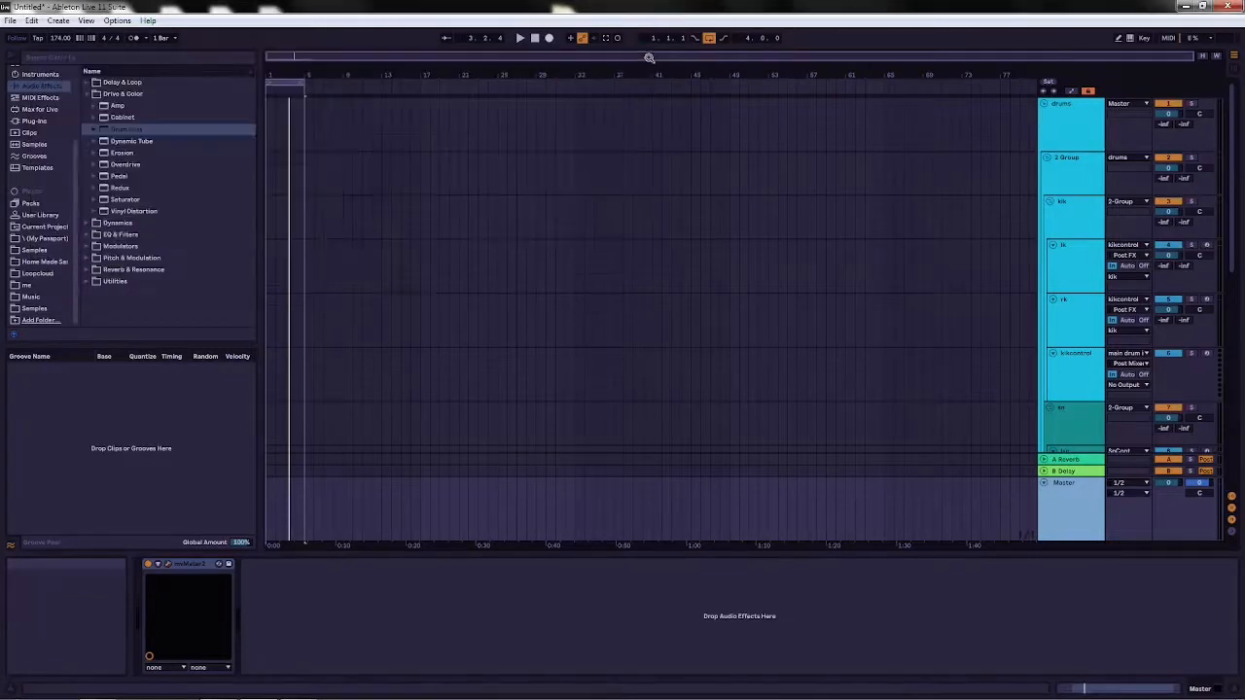
pyautogui.click(1083, 133)
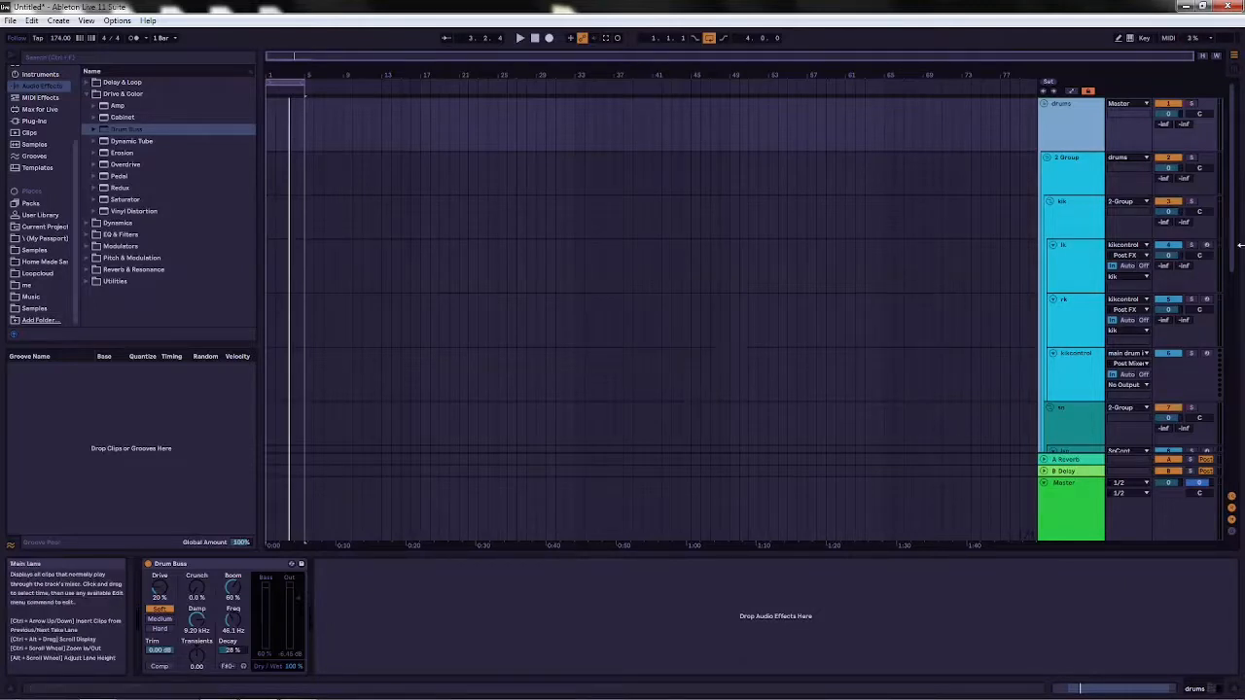
pyautogui.moveTo(1231, 142); pyautogui.dragTo(1240, 380)
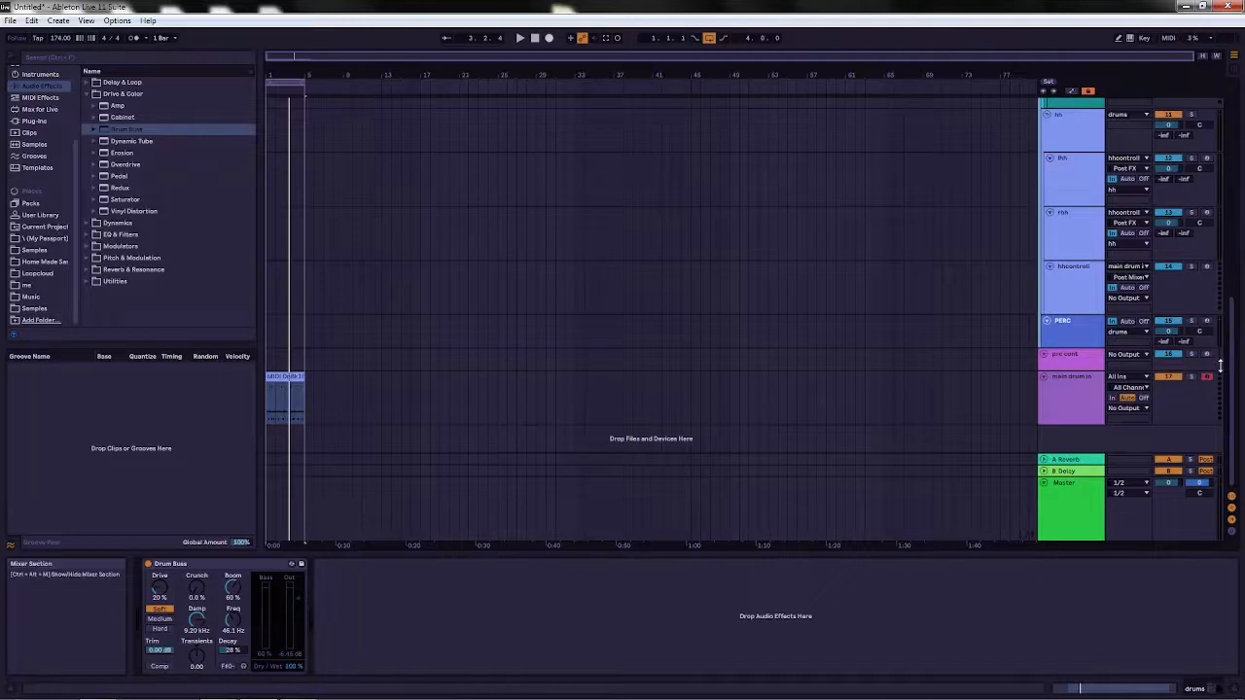
pyautogui.scroll(5, 1231, 356)
pyautogui.moveTo(1235, 103); pyautogui.dragTo(1237, 97)
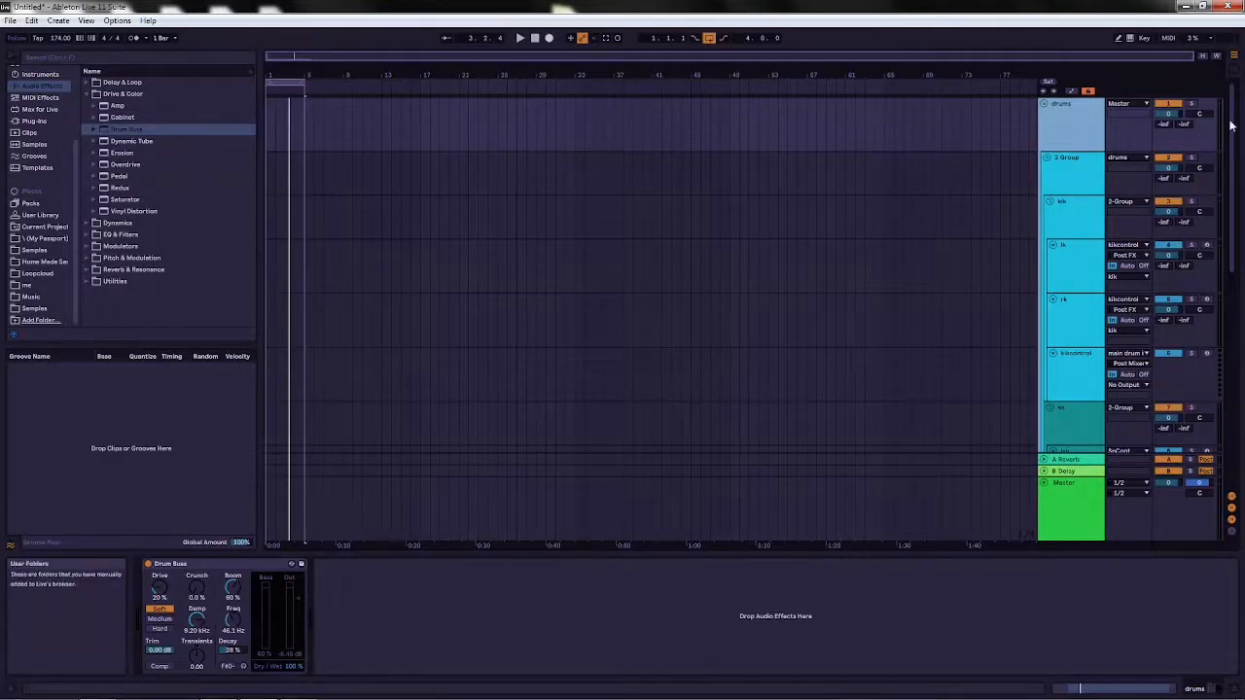
# Add the Huminze MIDI Effect Rack preset to the kikcontrol track after its Scale device.
pyautogui.click(36, 121)
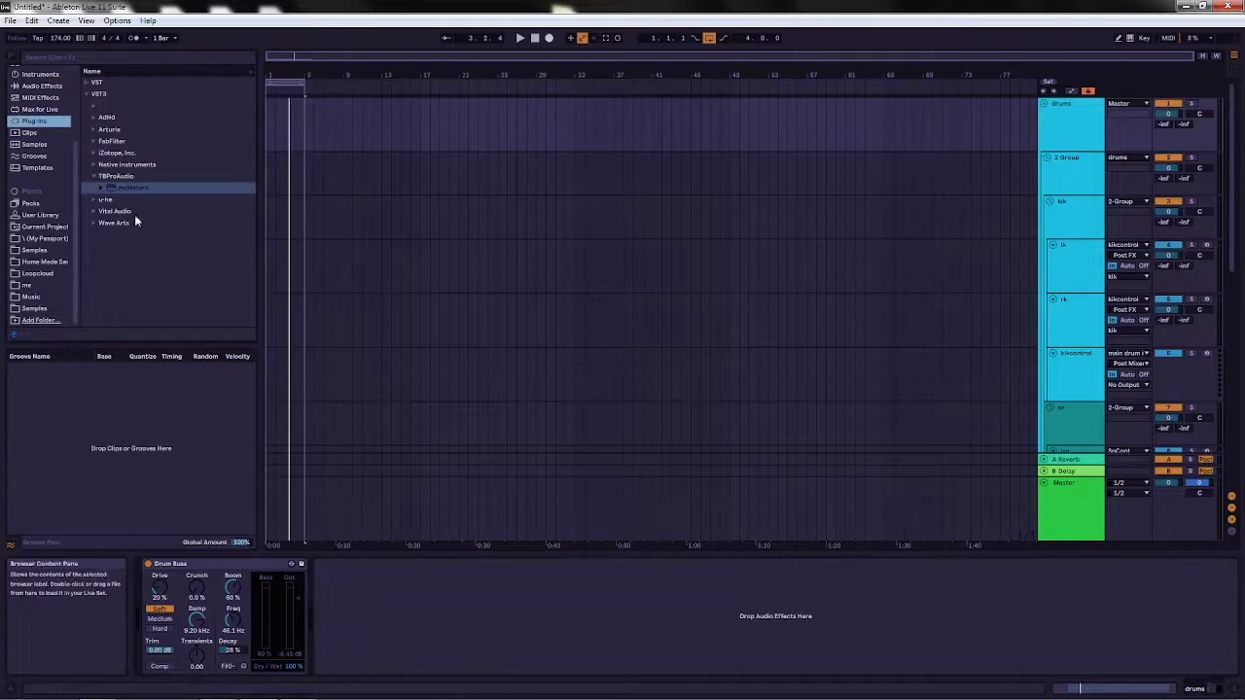
pyautogui.click(41, 109)
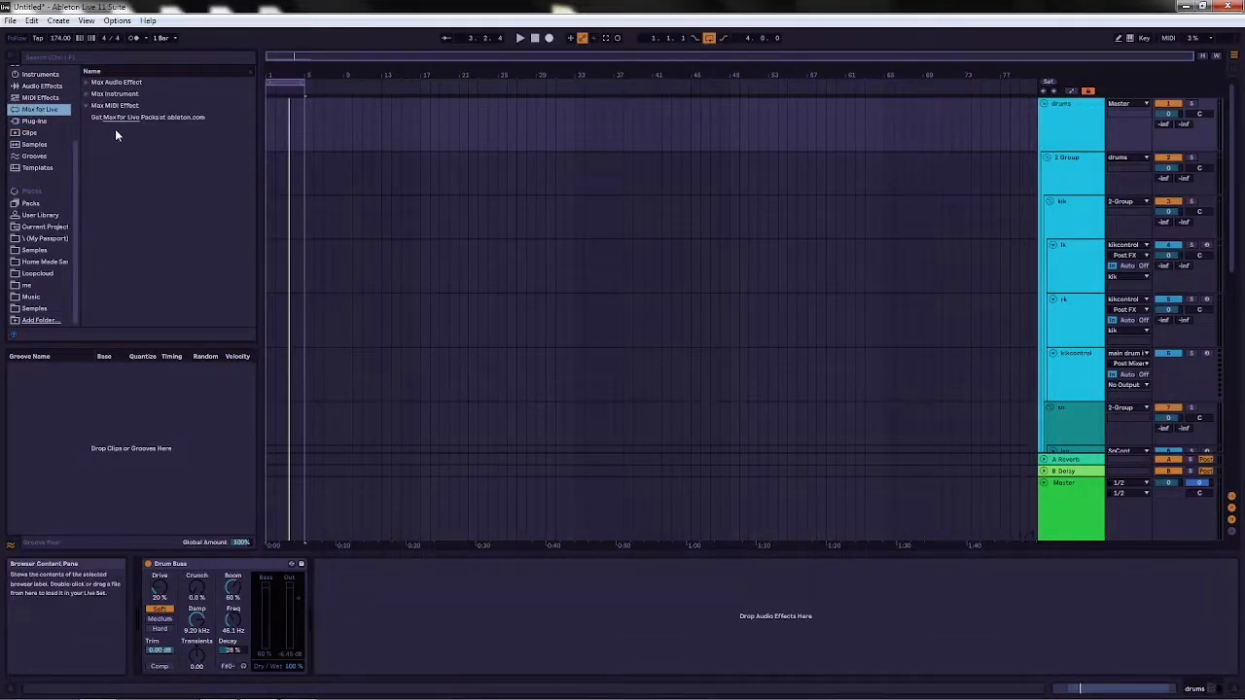
pyautogui.click(43, 98)
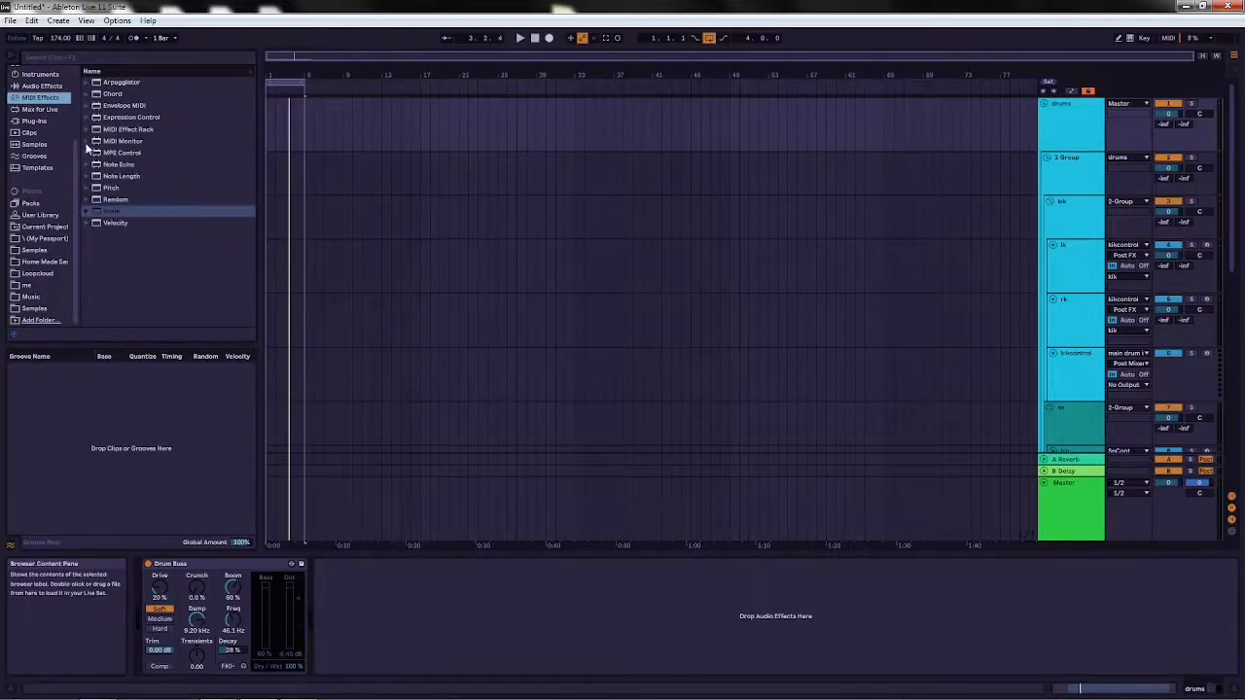
pyautogui.click(85, 177)
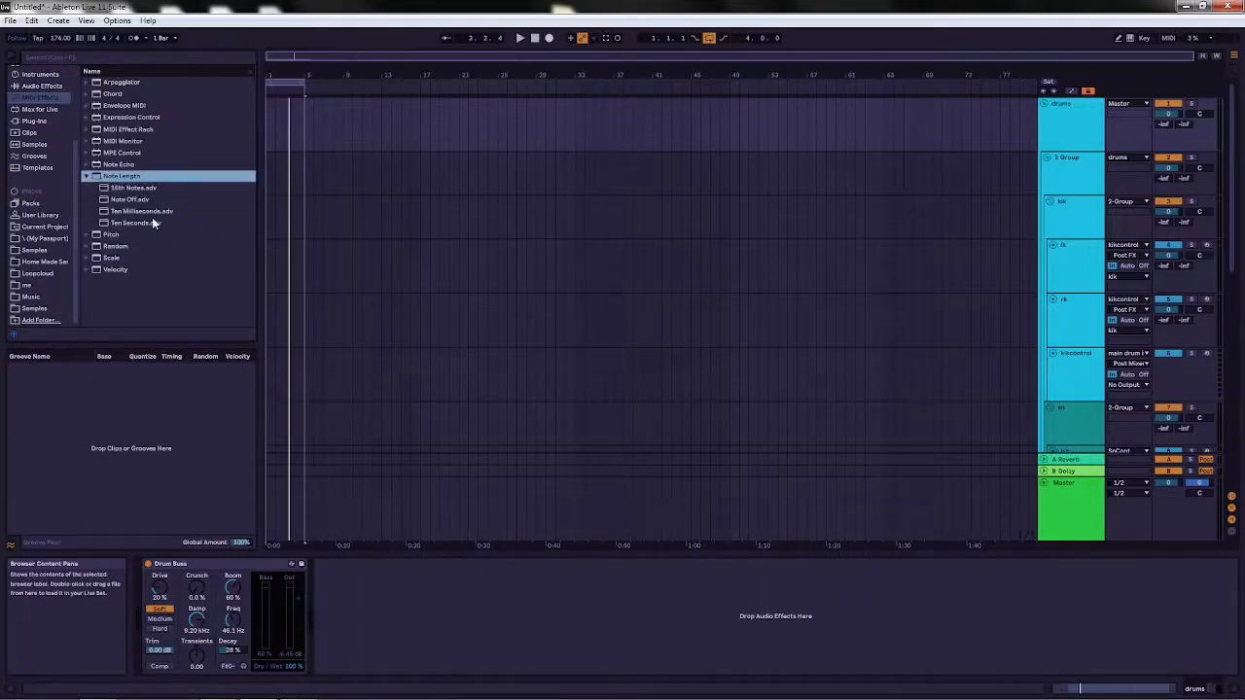
pyautogui.click(85, 129)
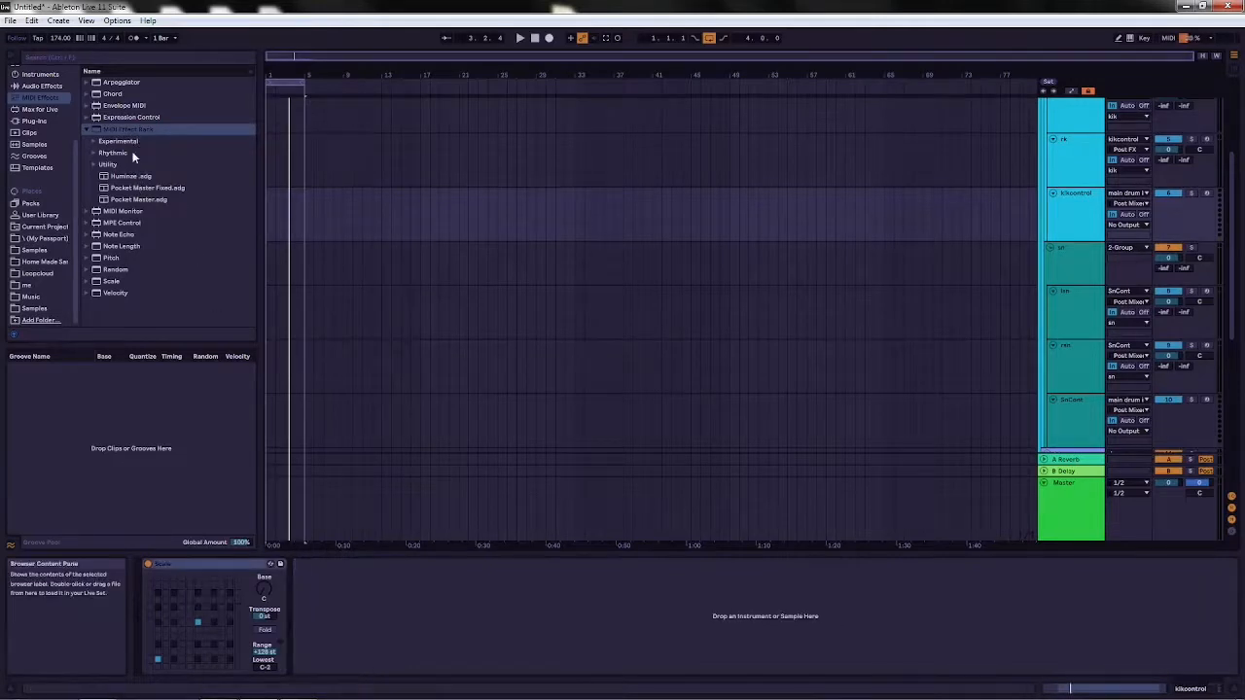
pyautogui.doubleClick(129, 179)
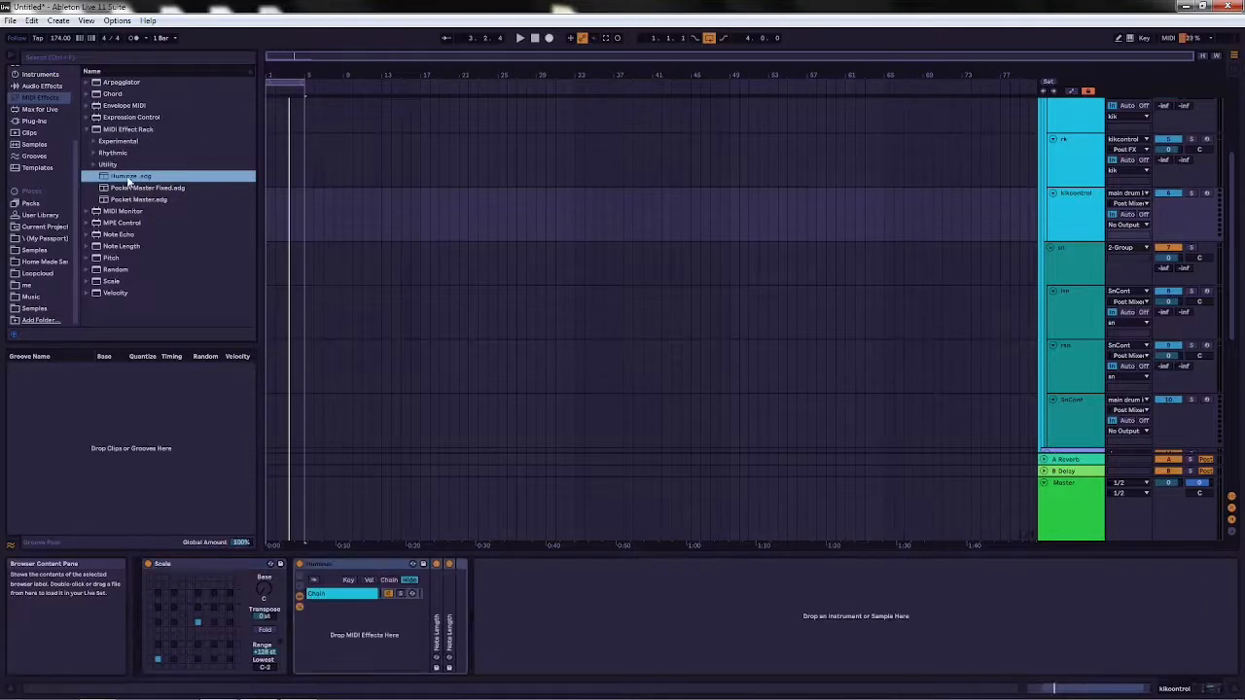
# Add the Huminze MIDI Effect Rack preset to the SnCont and hhcontroll tracks.
pyautogui.click(941, 426)
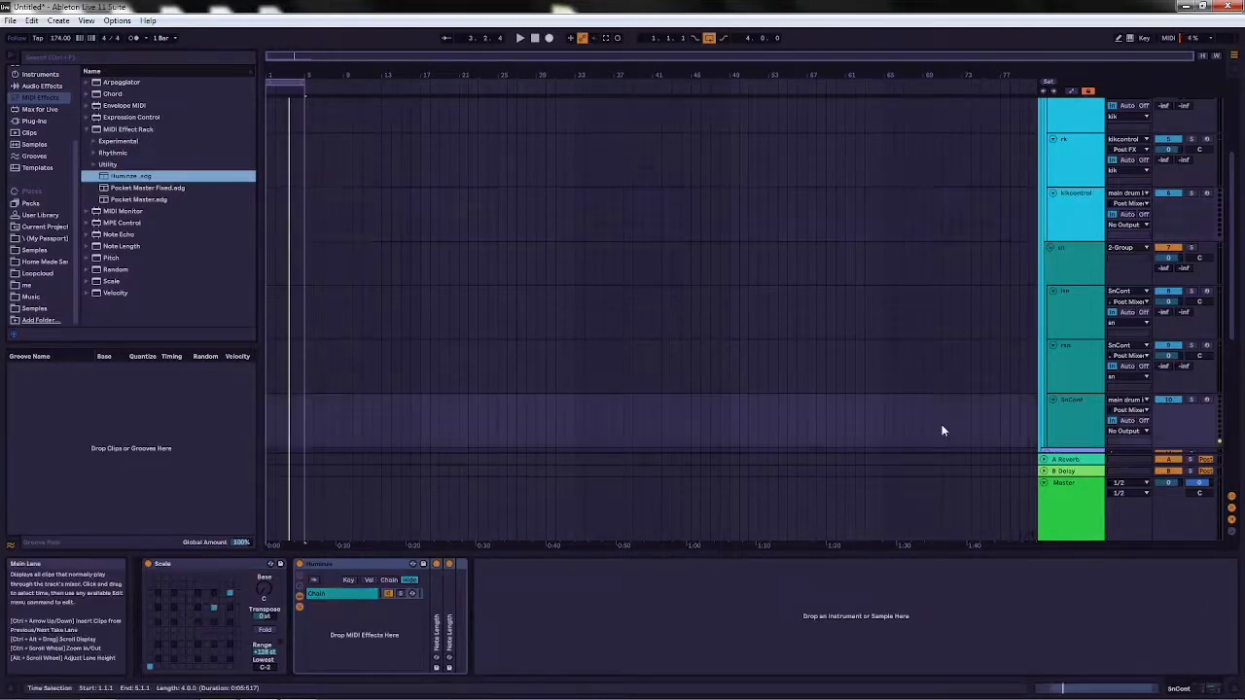
pyautogui.scroll(-5, 939, 424)
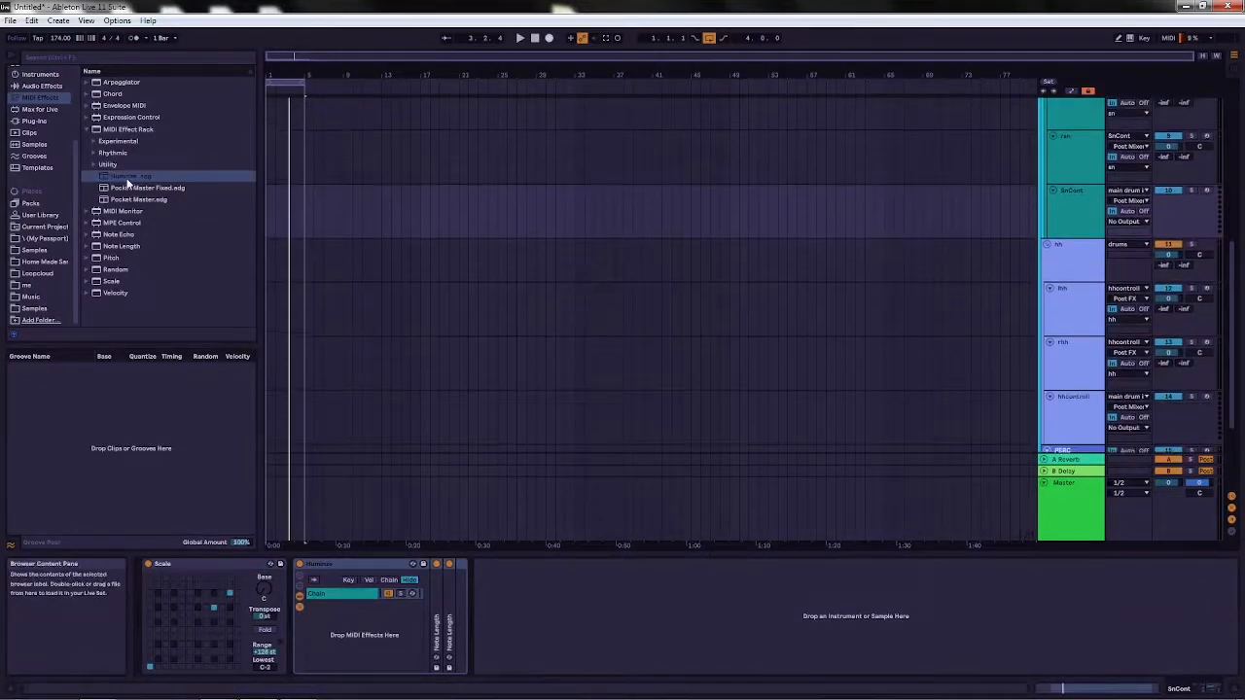
pyautogui.moveTo(126, 175); pyautogui.dragTo(468, 261)
pyautogui.moveTo(929, 433); pyautogui.dragTo(924, 425)
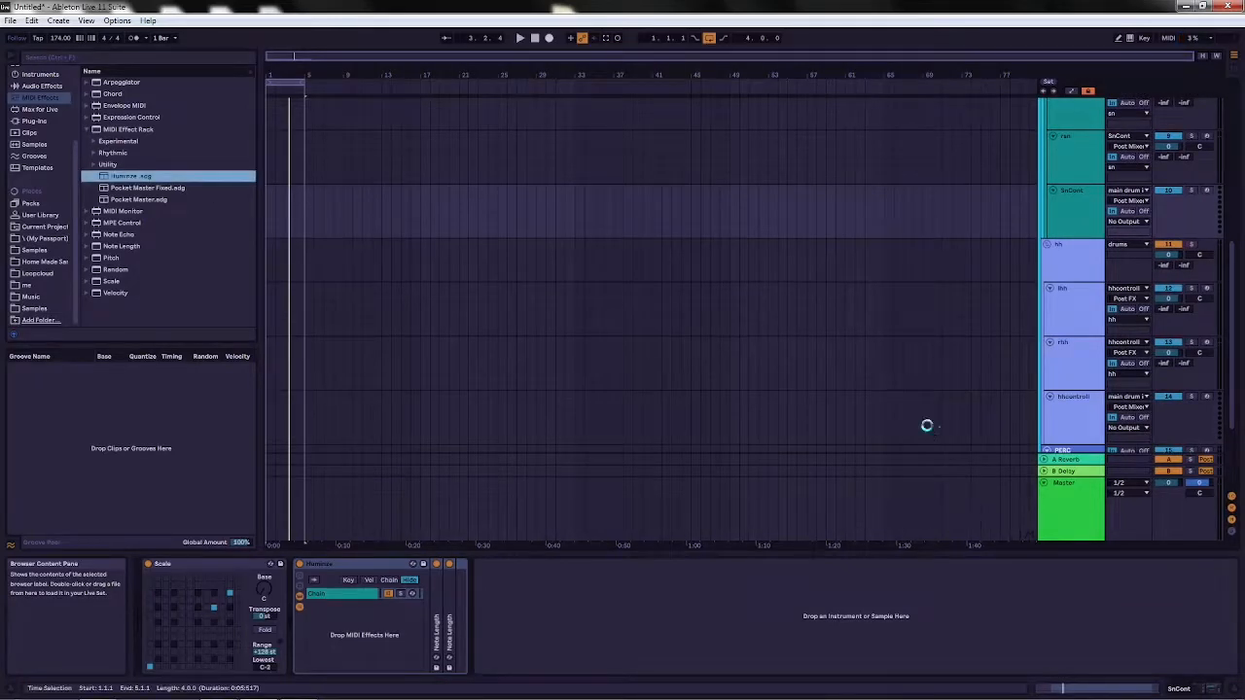
pyautogui.scroll(-2, 928, 423)
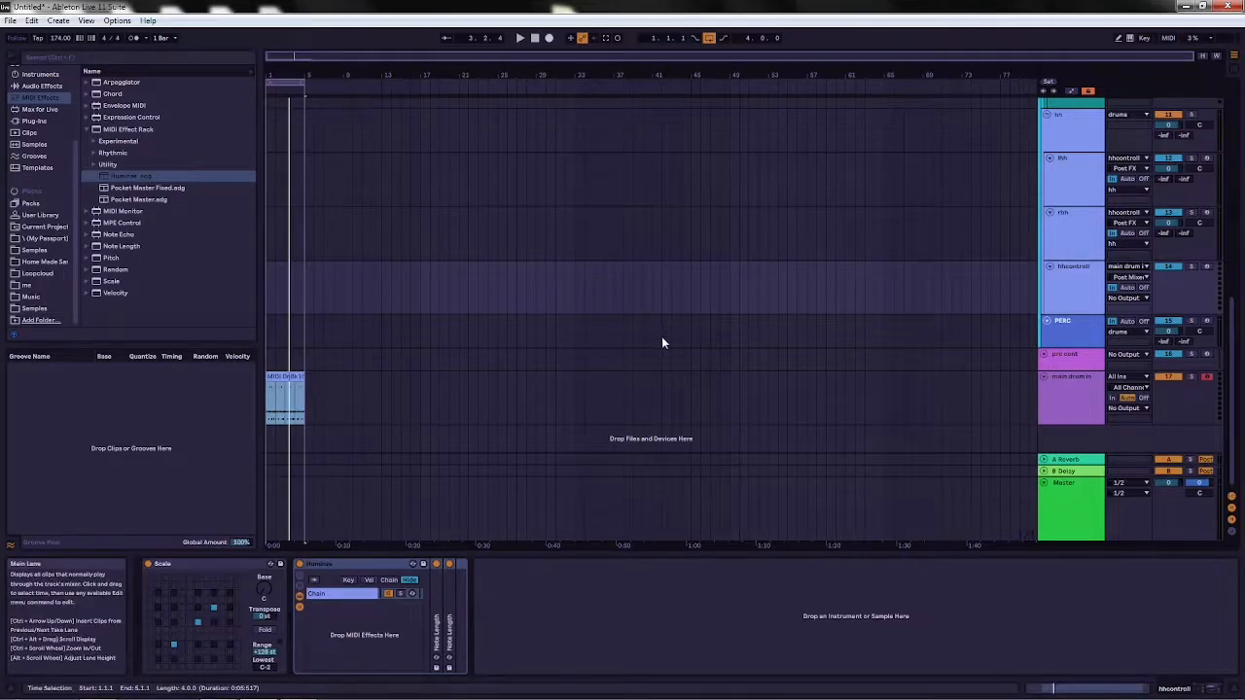
# Unfold the first Note Length device of the Huminze rack on the hhcontroll, SnCont and kikcontrol tracks.
pyautogui.doubleClick(437, 642)
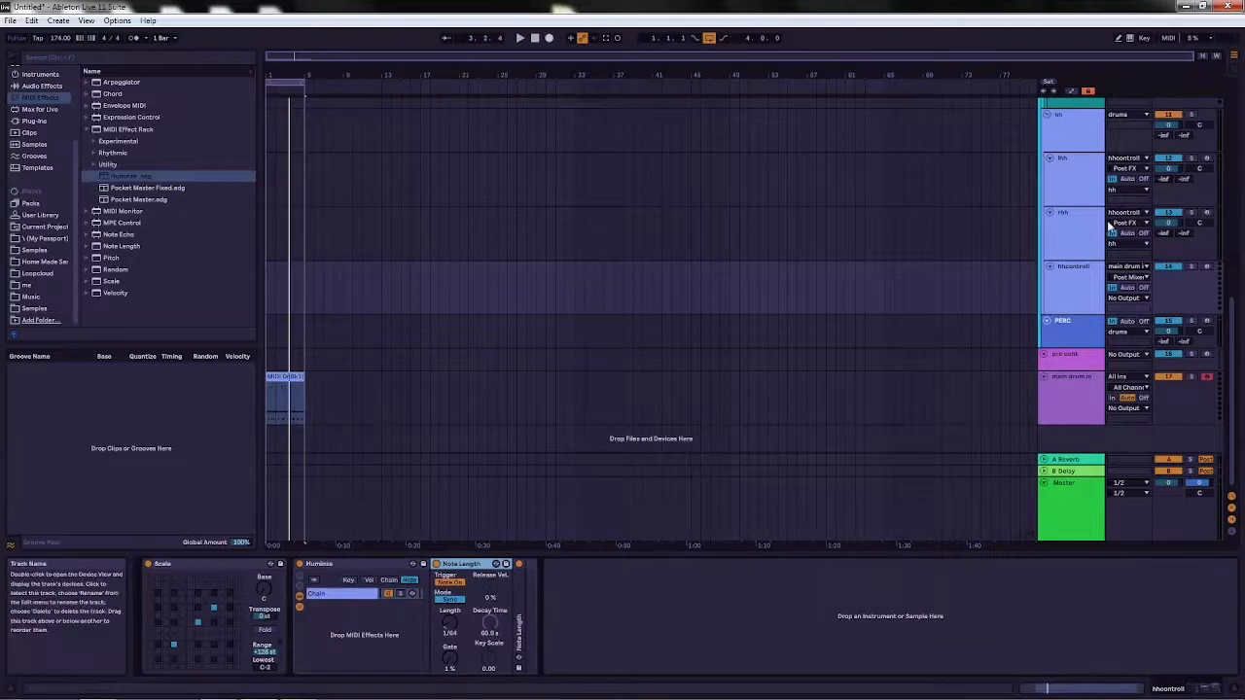
pyautogui.scroll(3, 1087, 265)
pyautogui.click(1076, 204)
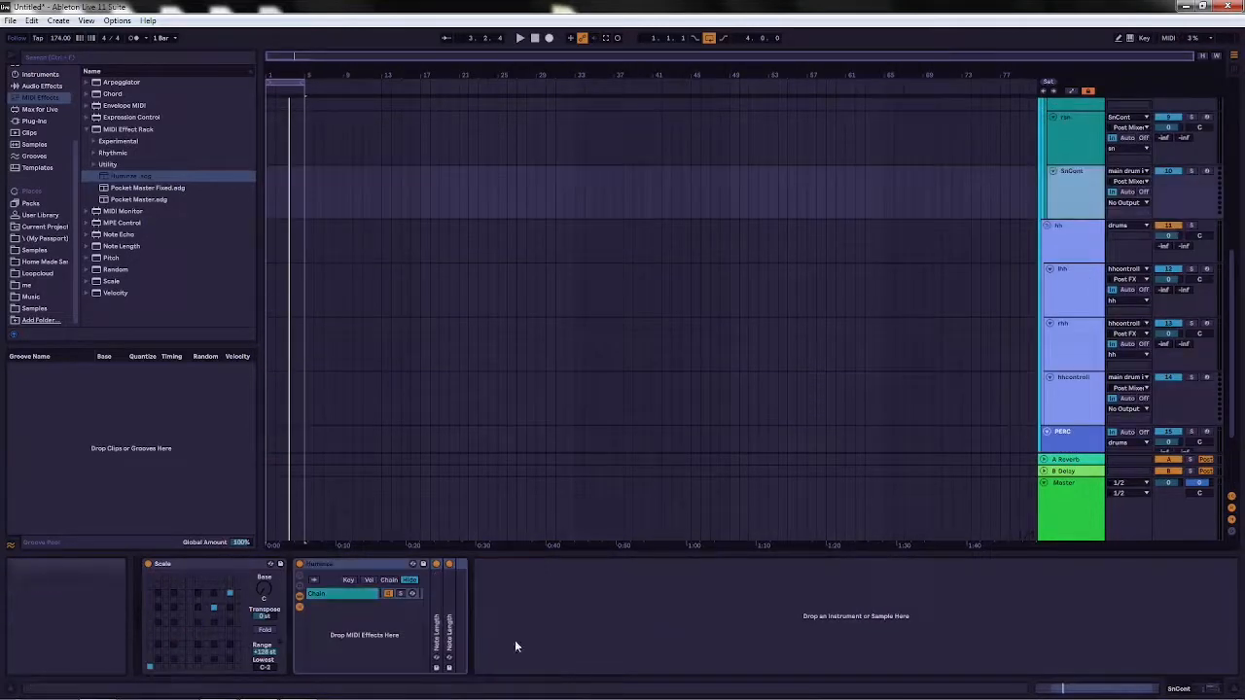
pyautogui.click(436, 585)
pyautogui.scroll(5, 1063, 370)
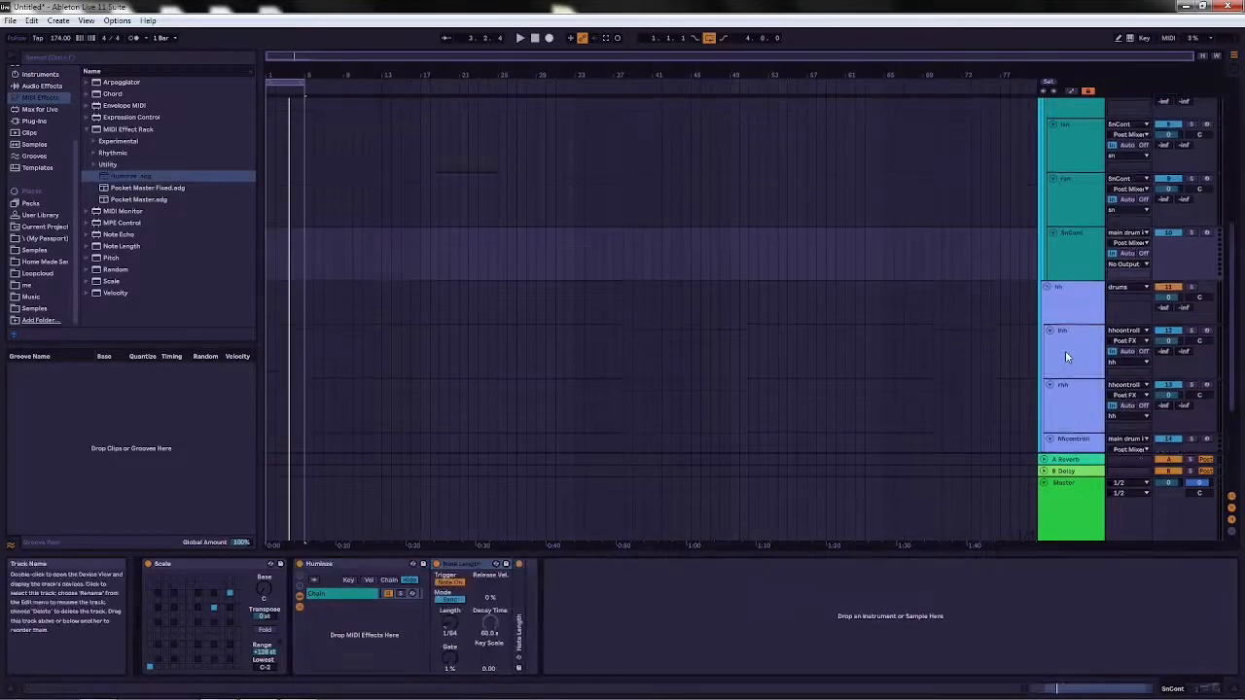
pyautogui.click(1073, 176)
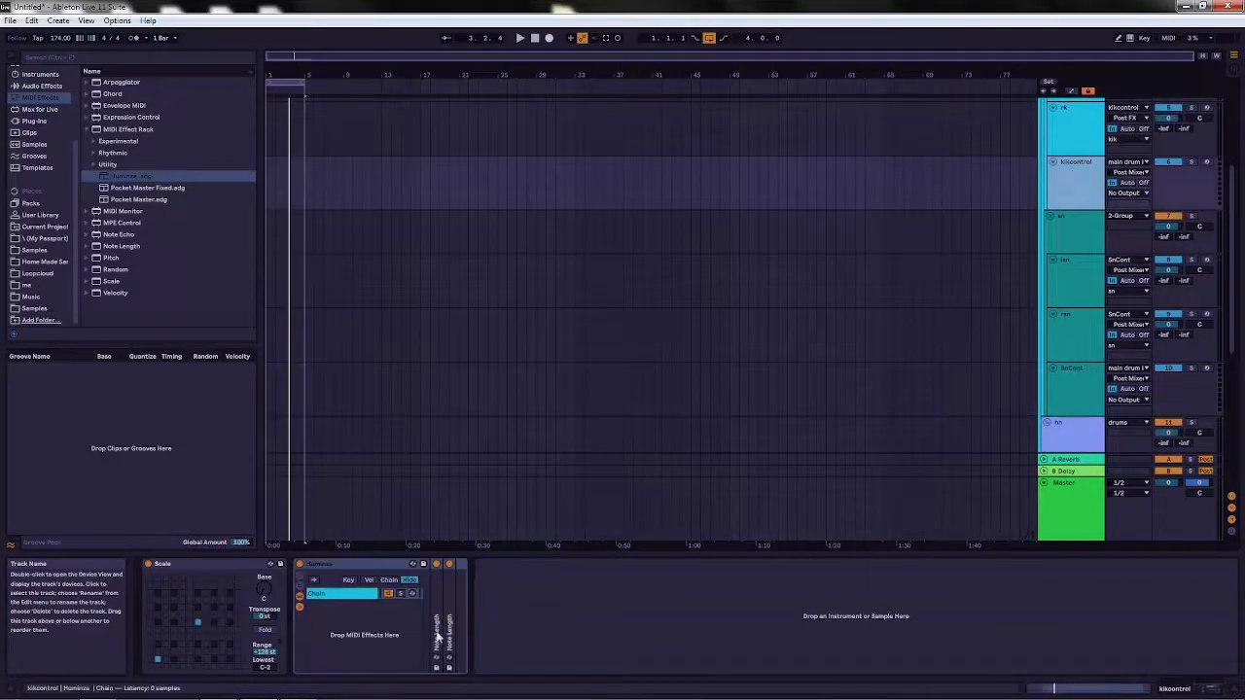
pyautogui.doubleClick(438, 624)
# Unfold the second Note Length device in the kikcontrol track's Huminze rack and set its length to 1/16.
pyautogui.scroll(5, 1030, 442)
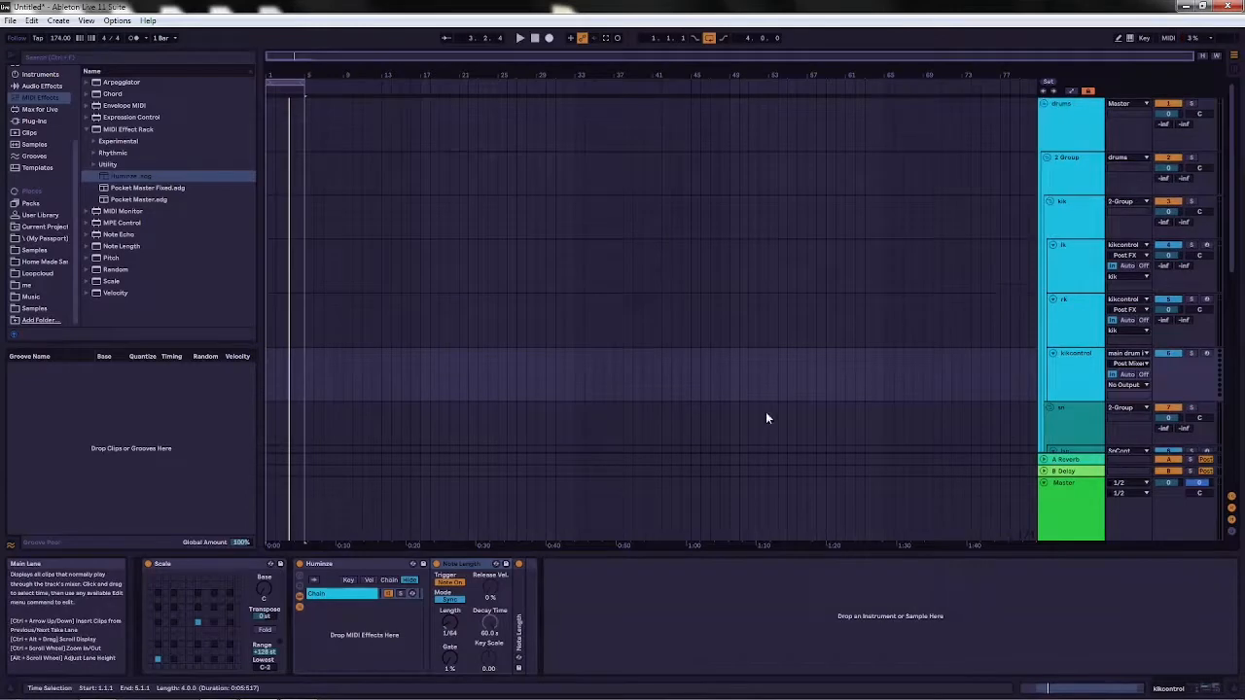
pyautogui.doubleClick(519, 607)
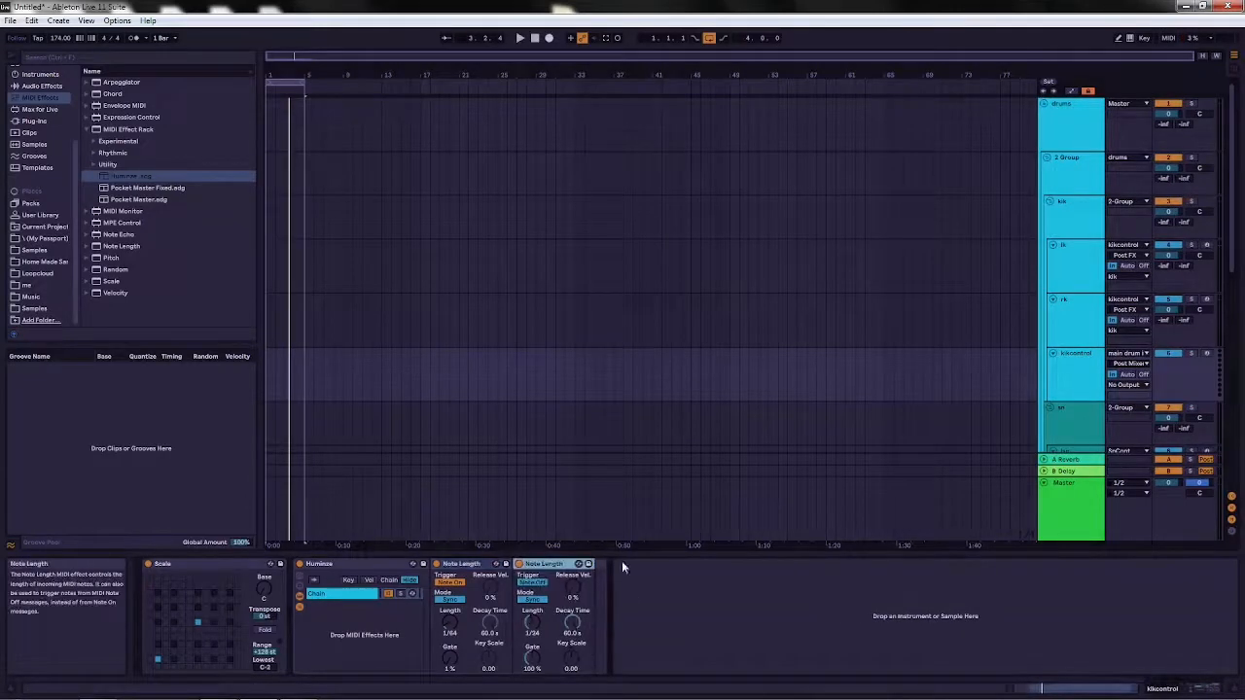
pyautogui.click(533, 636)
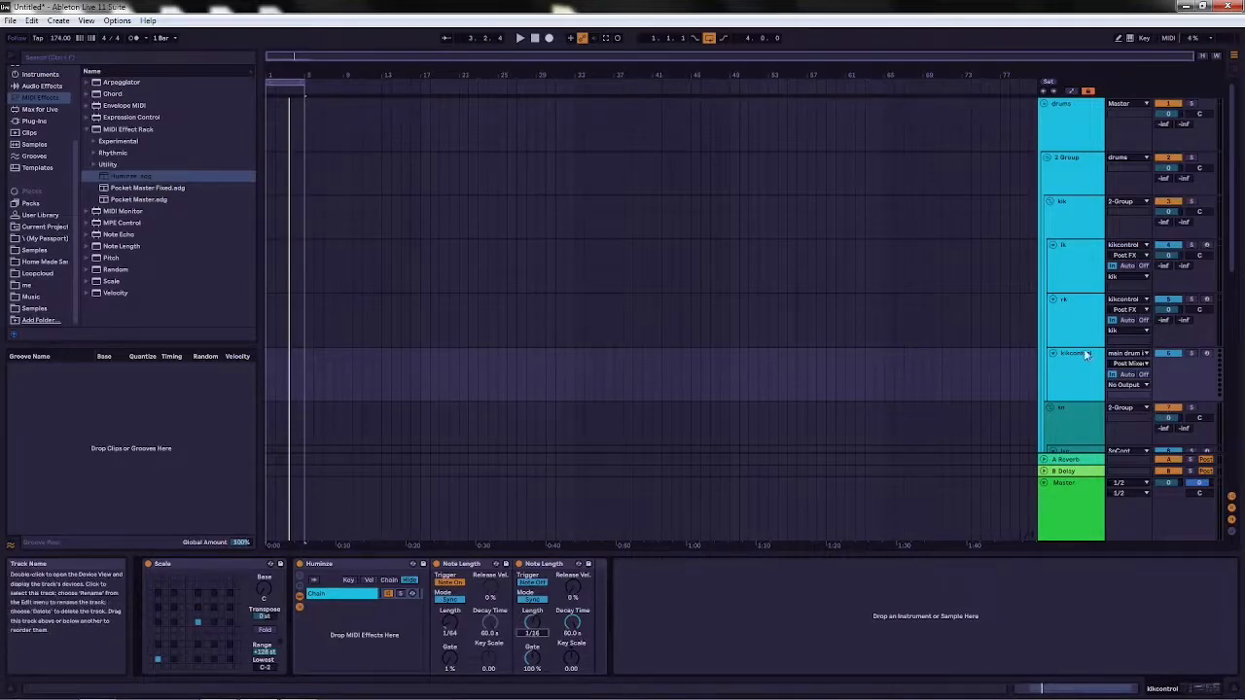
# Unfold the second Note Length device in the SnCont track's Huminze rack and set its length to 1/16.
pyautogui.scroll(-5, 1089, 341)
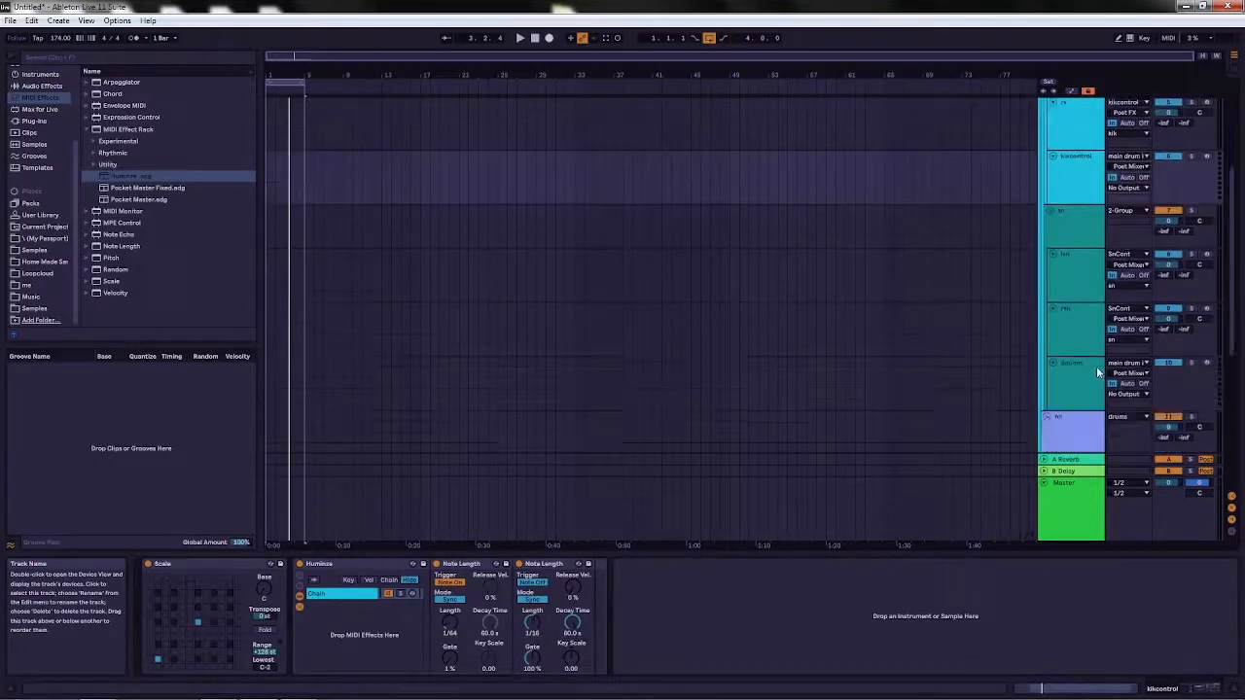
pyautogui.click(1096, 366)
pyautogui.click(518, 616)
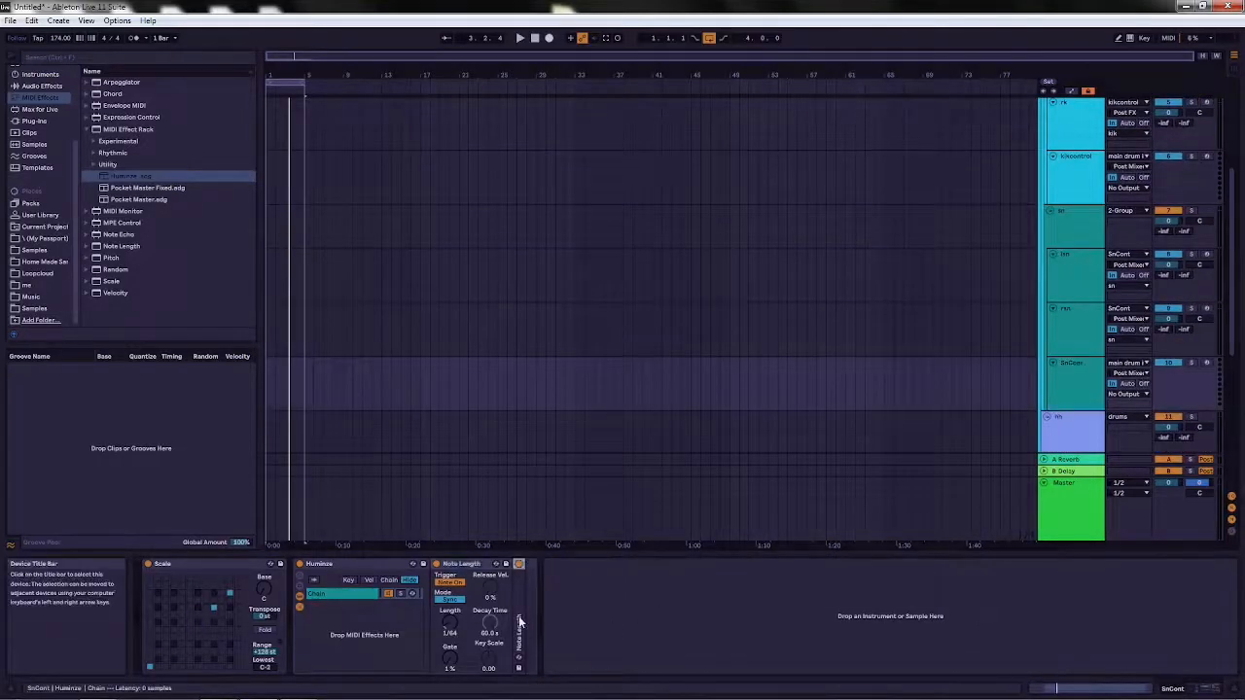
pyautogui.hotkey('ctrl', 'v')
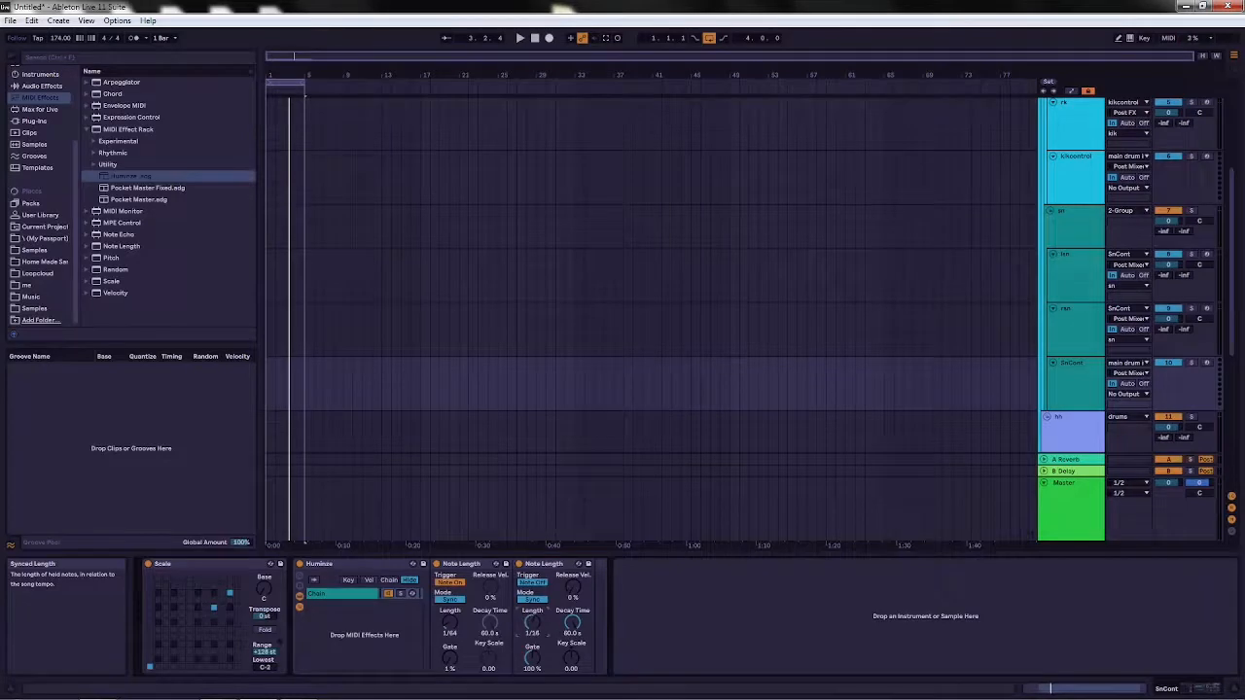
# Fold the hhcontroll track in the arrangement.
pyautogui.scroll(-3, 1165, 440)
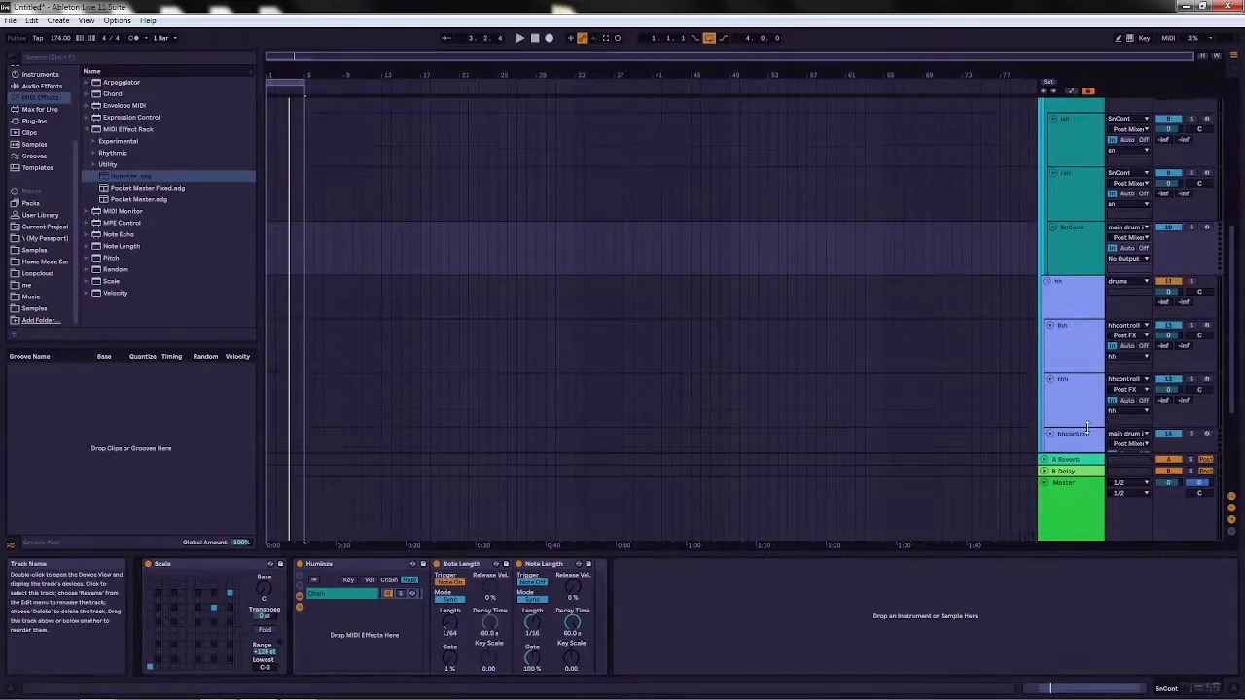
pyautogui.scroll(-2, 1082, 426)
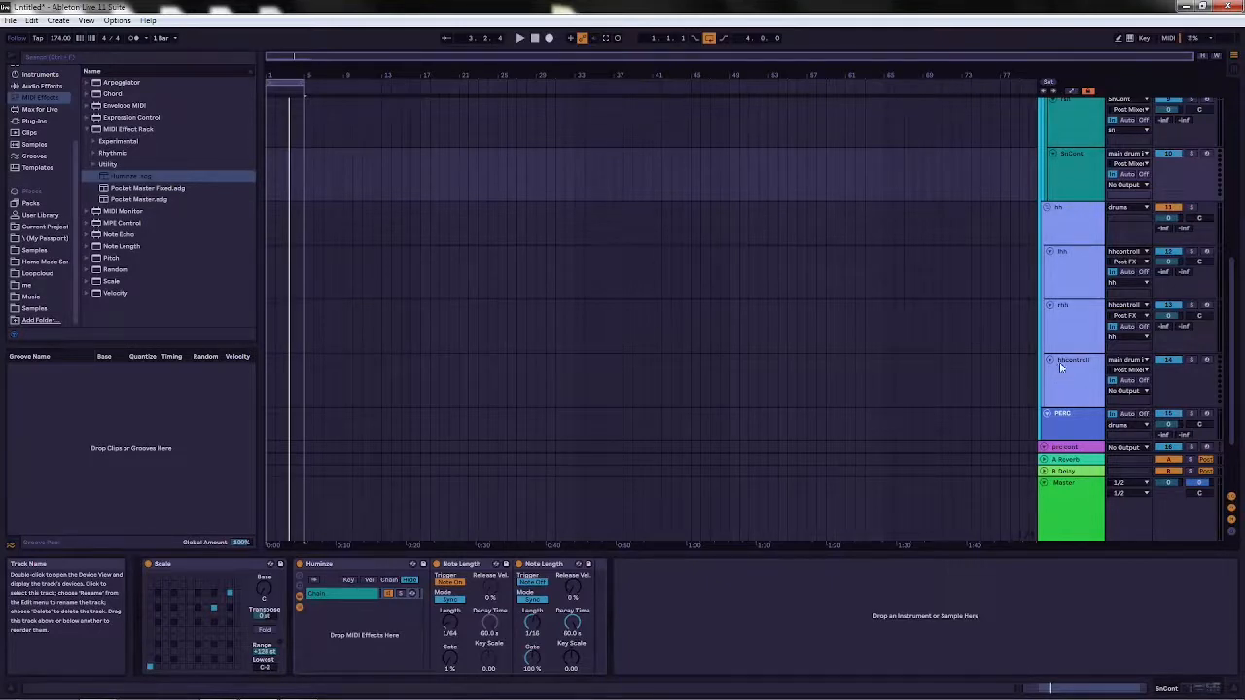
pyautogui.scroll(-1, 1069, 365)
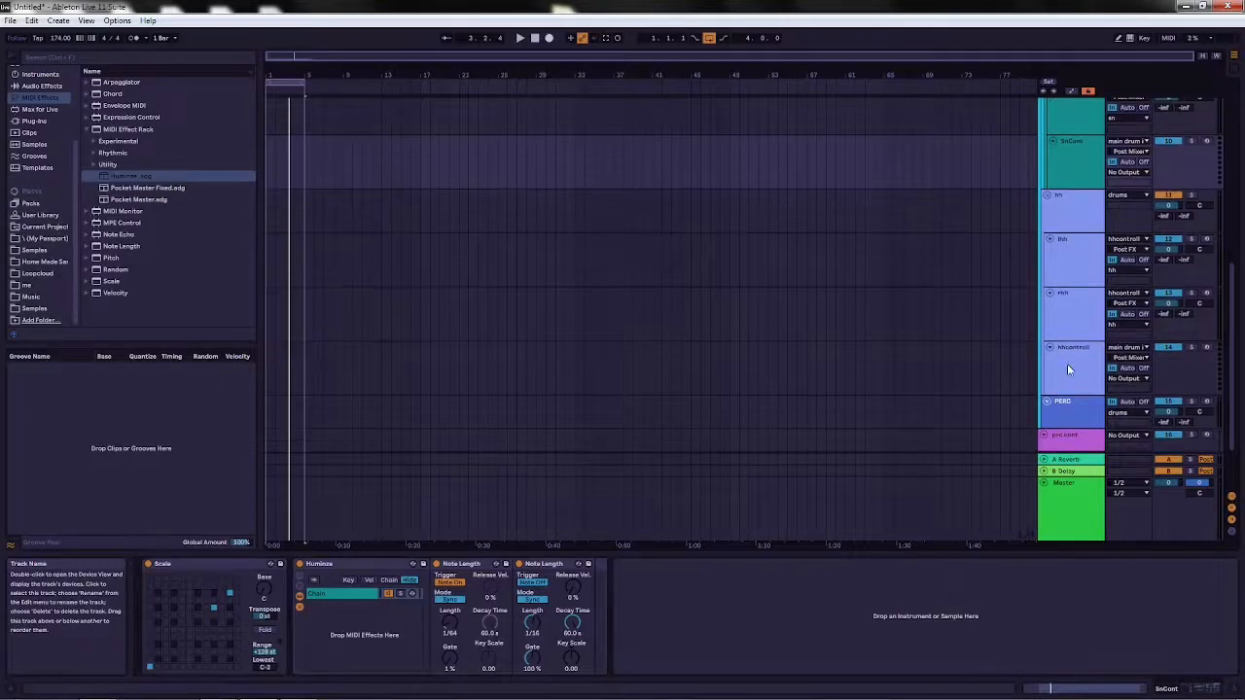
pyautogui.click(1049, 347)
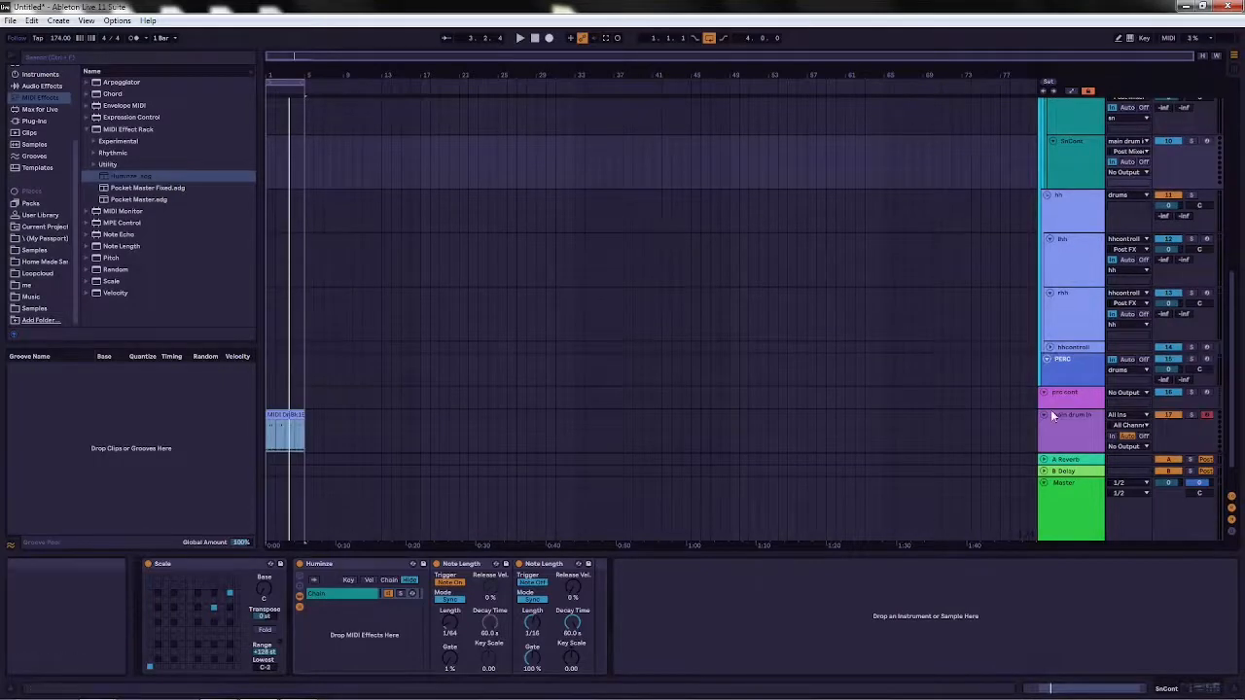
# Unfold the hhcontroll track and its Huminze rack's second Note Length device, and set that device's length to 1/16.
pyautogui.click(1051, 347)
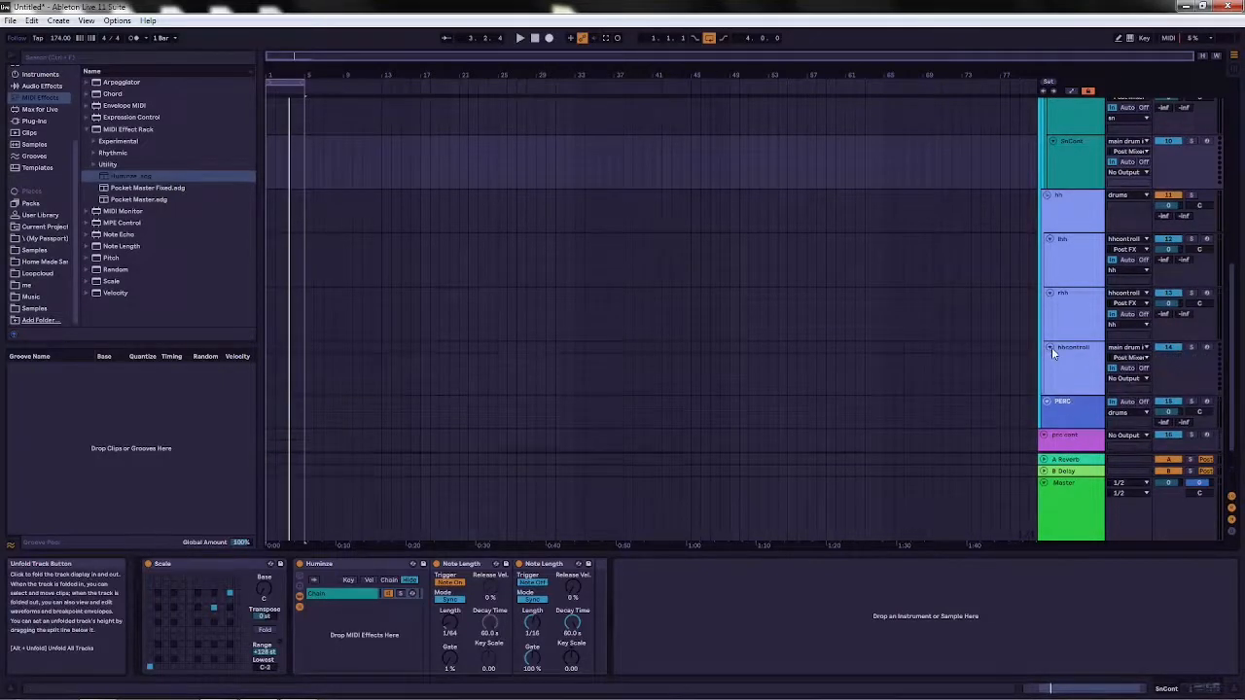
pyautogui.scroll(-3, 1051, 347)
pyautogui.click(1062, 313)
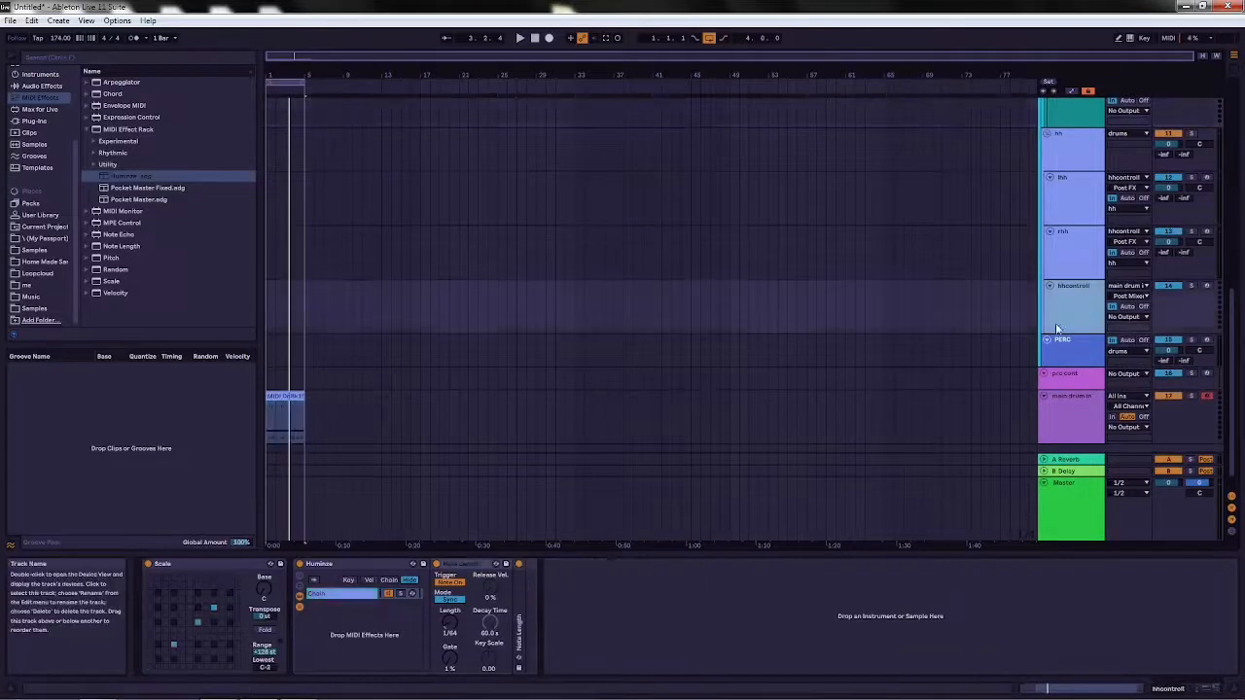
pyautogui.doubleClick(519, 588)
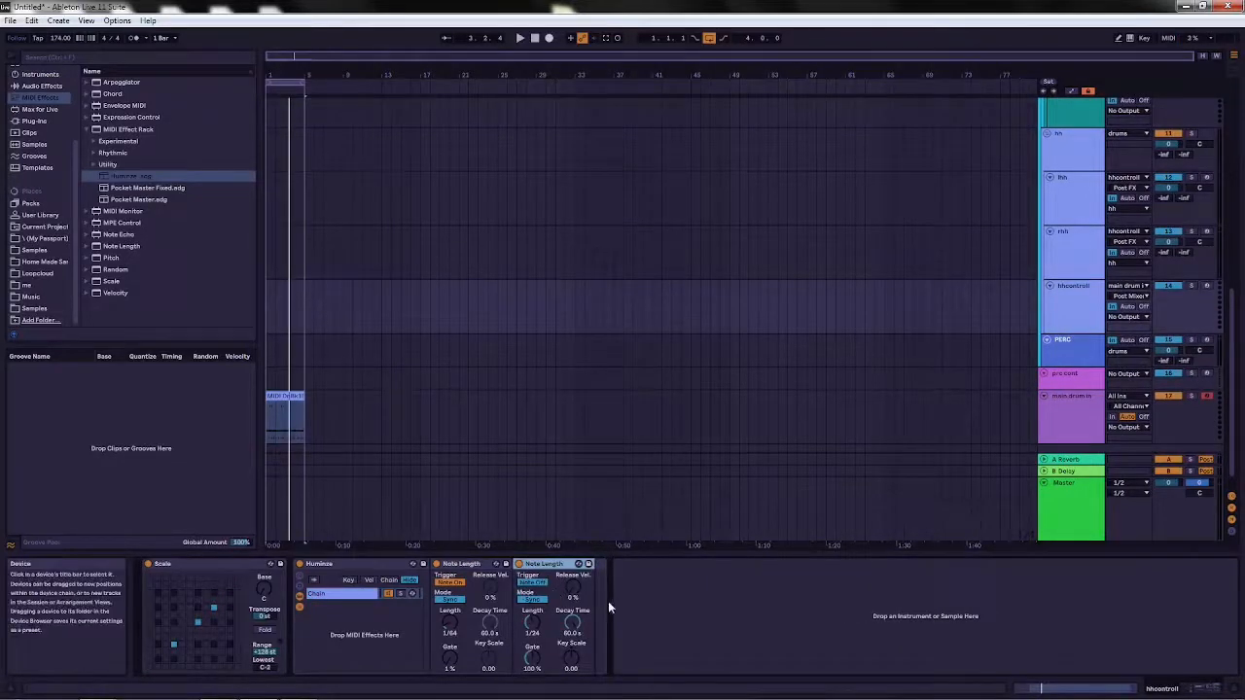
pyautogui.moveTo(537, 627); pyautogui.dragTo(537, 625)
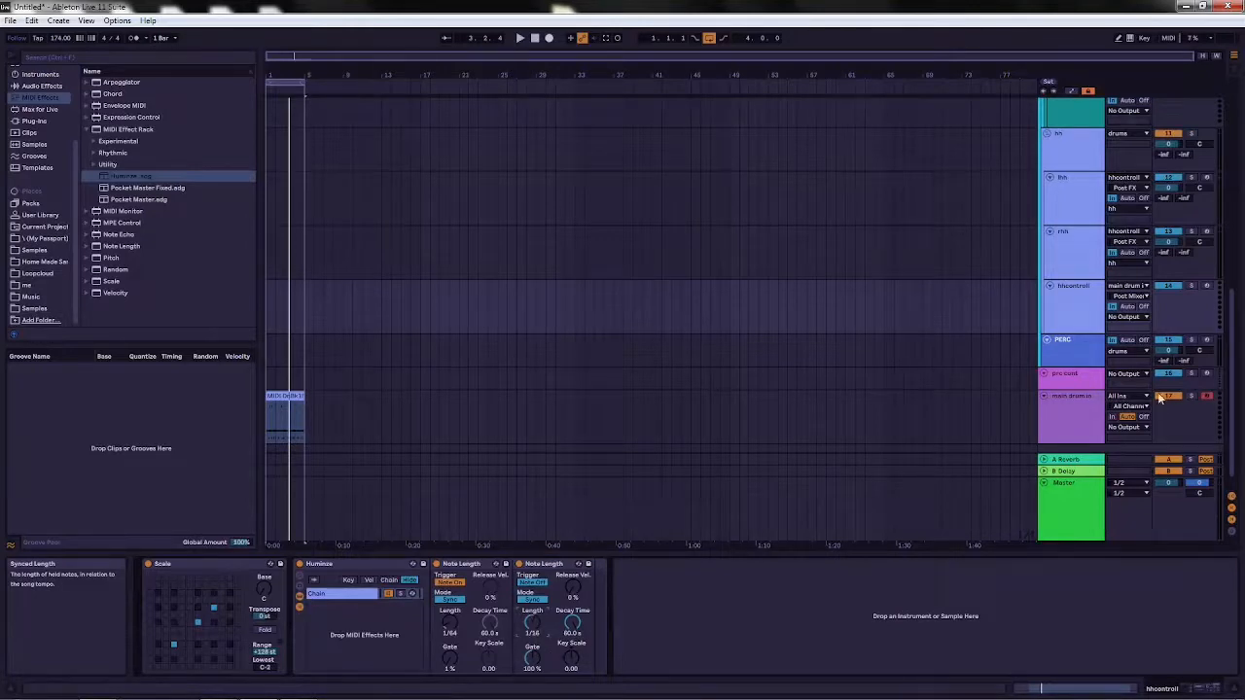
# Browse the audio effects, collapsing the Drive & Color category and expanding the Modulators category.
pyautogui.scroll(-1, 1119, 356)
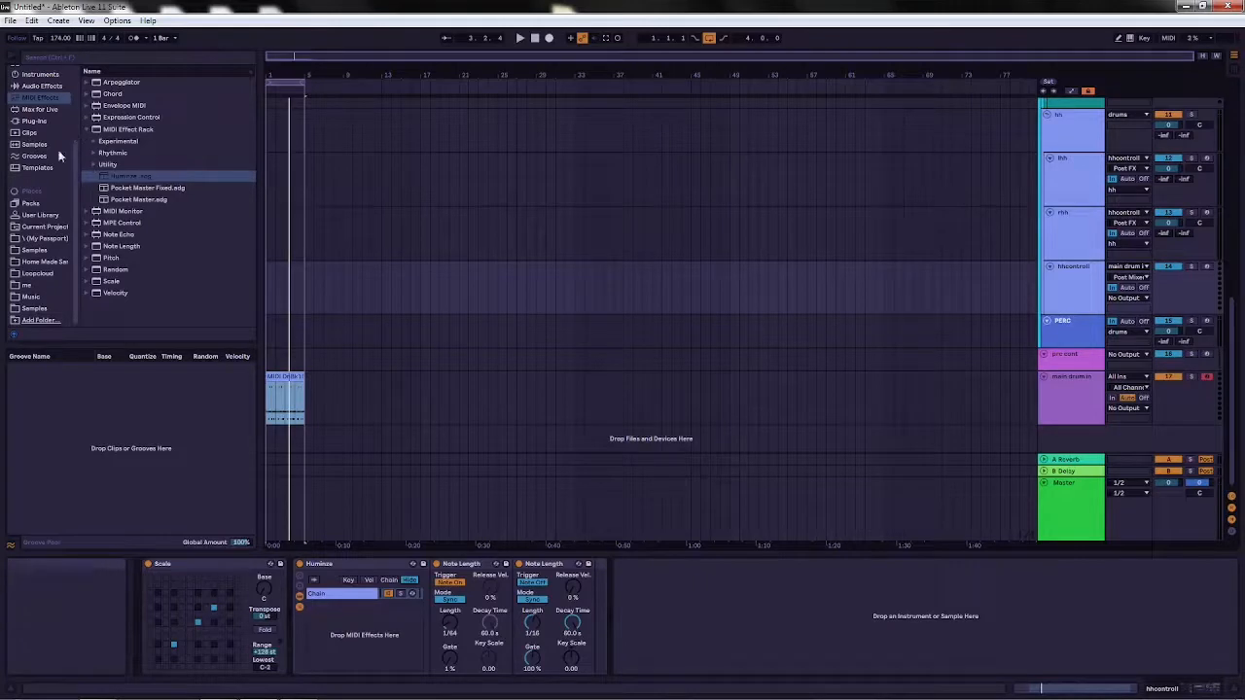
pyautogui.click(34, 121)
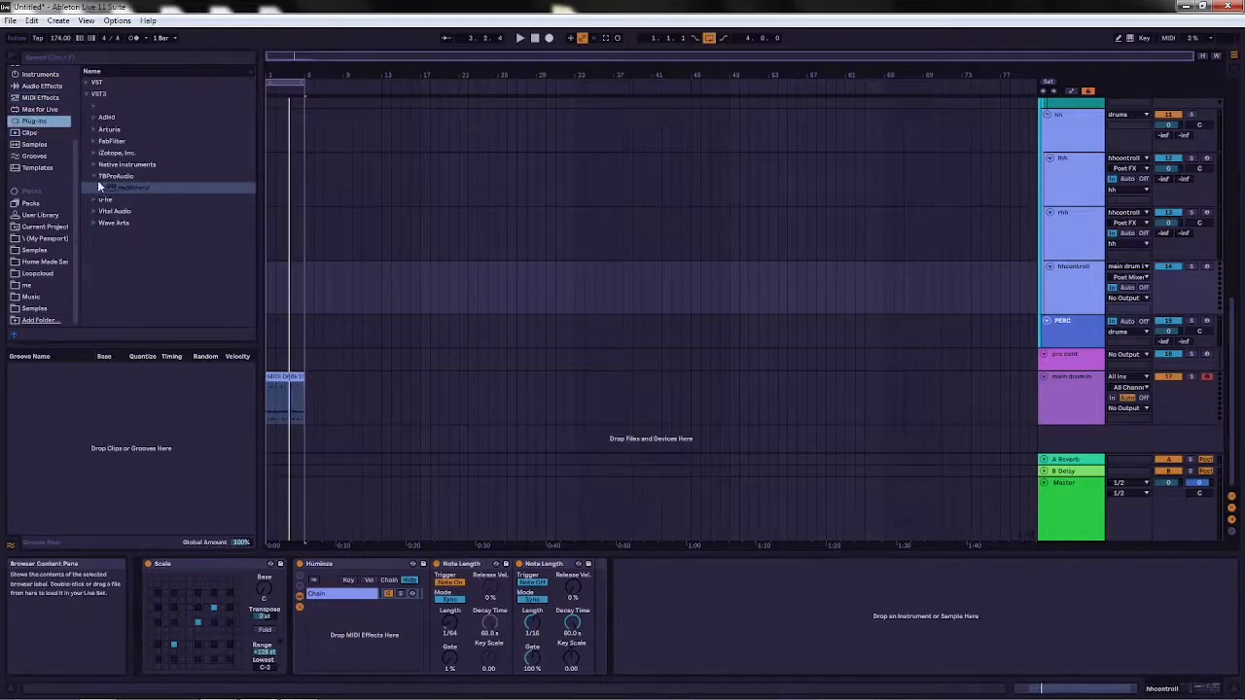
pyautogui.click(42, 86)
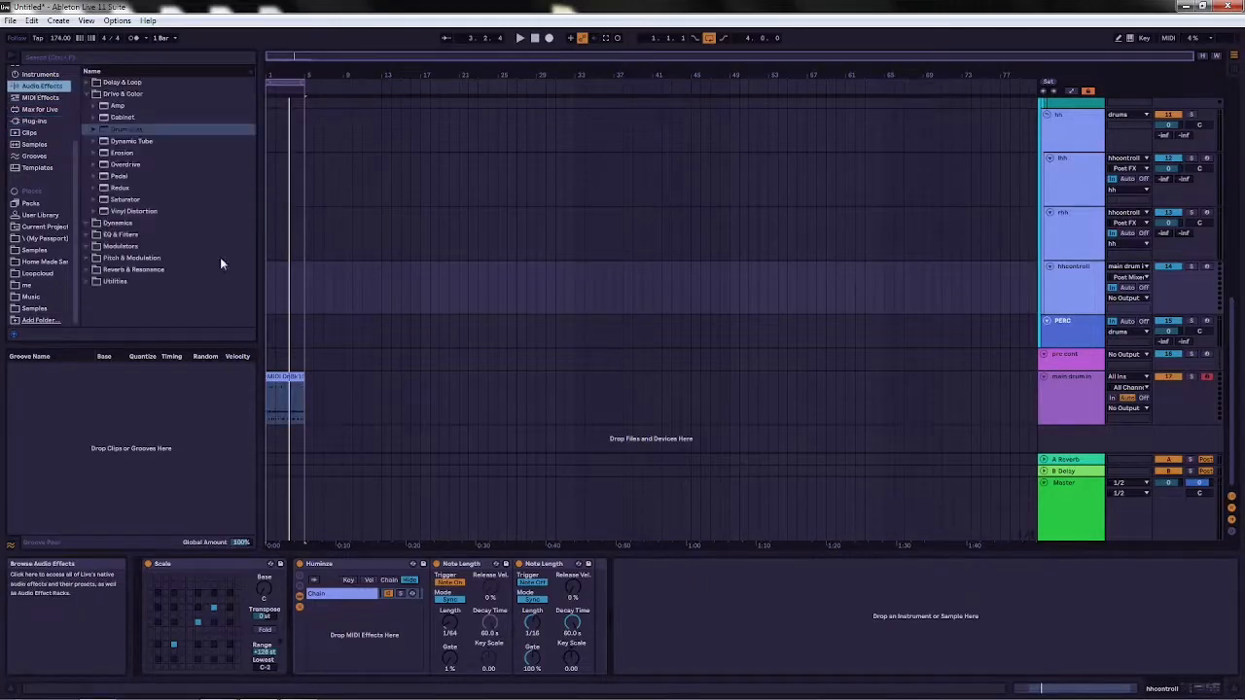
pyautogui.click(86, 94)
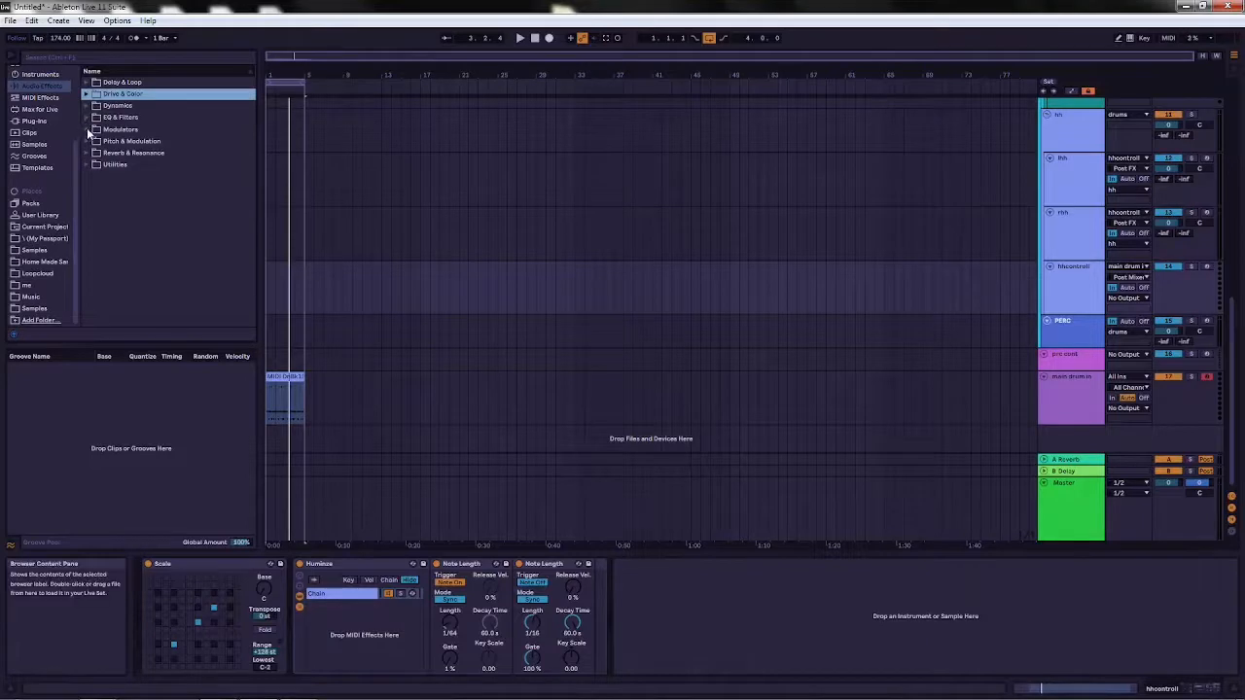
pyautogui.click(85, 129)
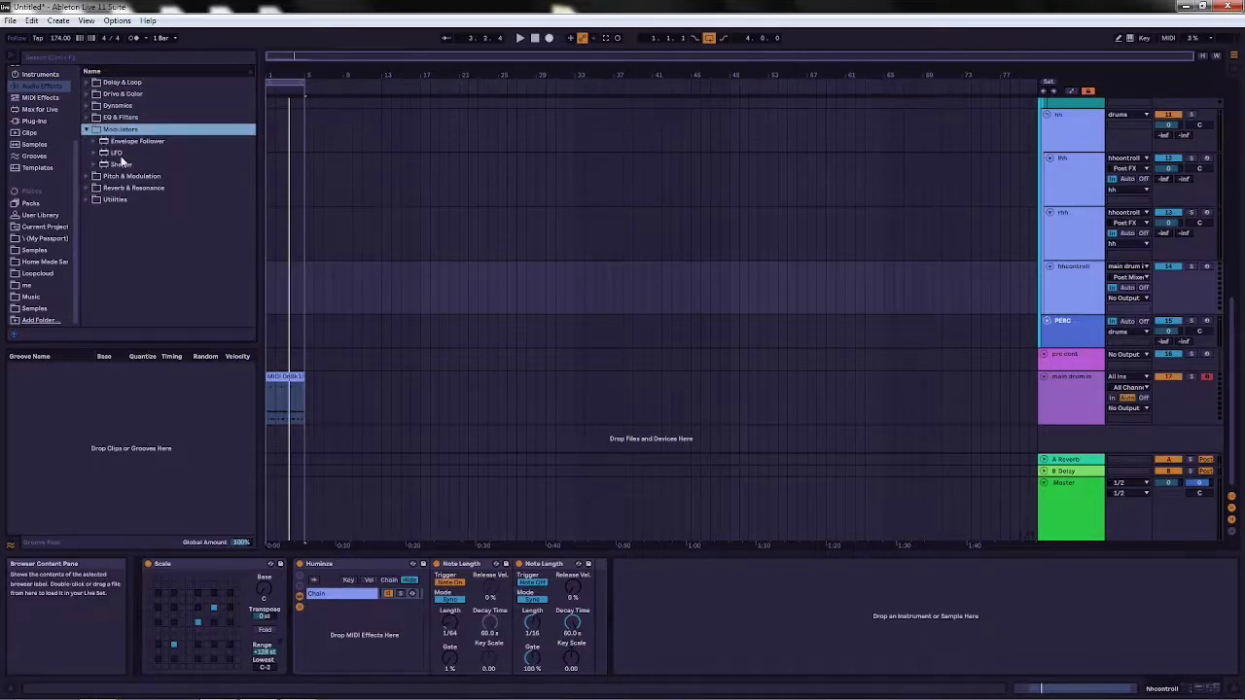
pyautogui.moveTo(114, 153); pyautogui.dragTo(640, 631)
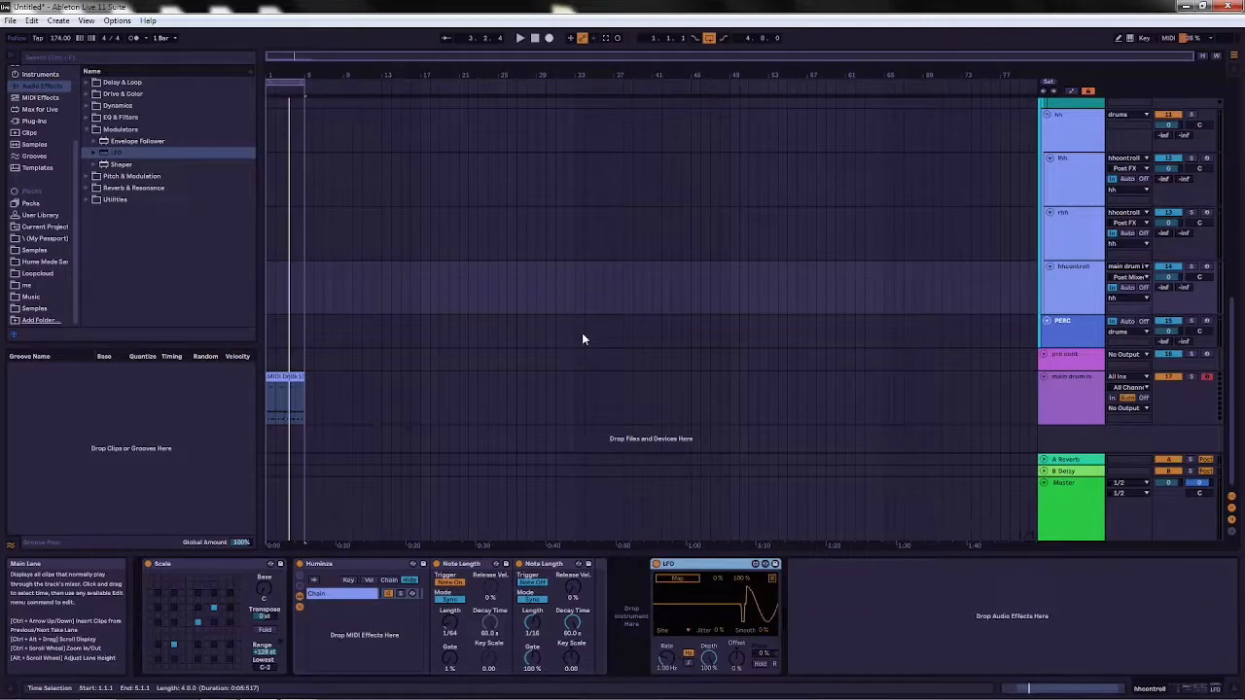
pyautogui.click(683, 564)
pyautogui.press('Delete')
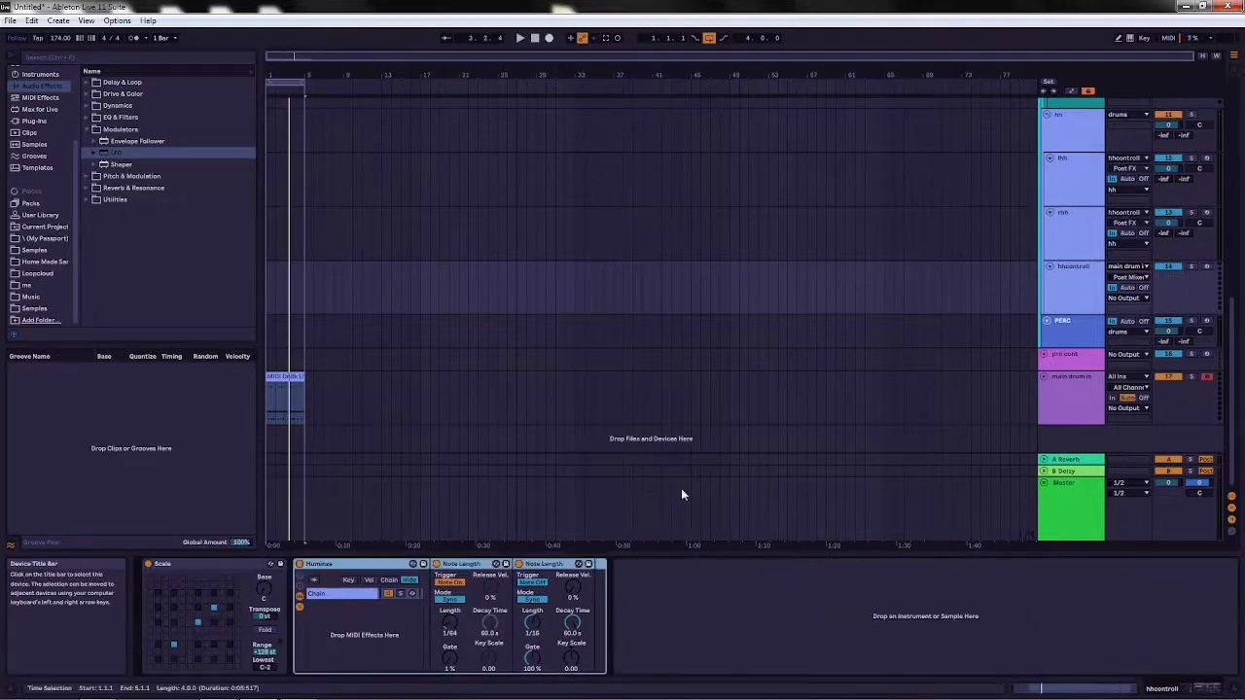
# Add the Humanise LFO preset after the Huminze rack on the hhcontroll track and map it to the first Note Length's Gate.
pyautogui.click(90, 152)
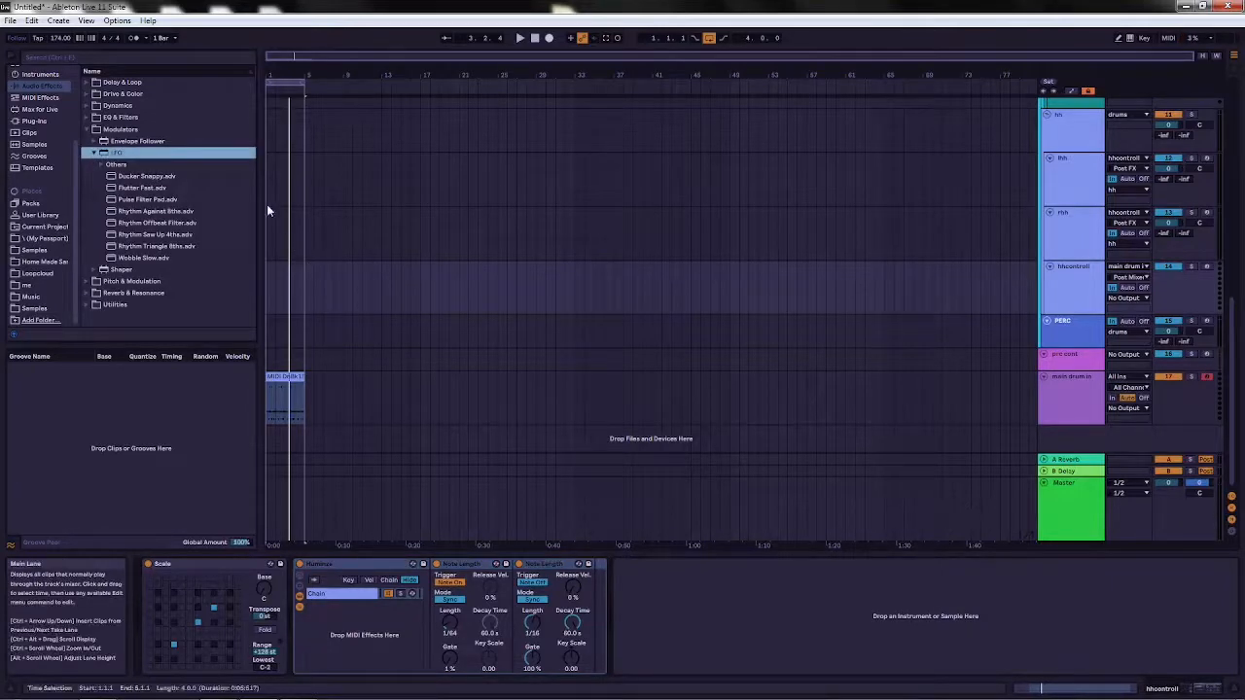
pyautogui.click(99, 163)
pyautogui.click(144, 178)
pyautogui.moveTo(144, 178); pyautogui.dragTo(659, 628)
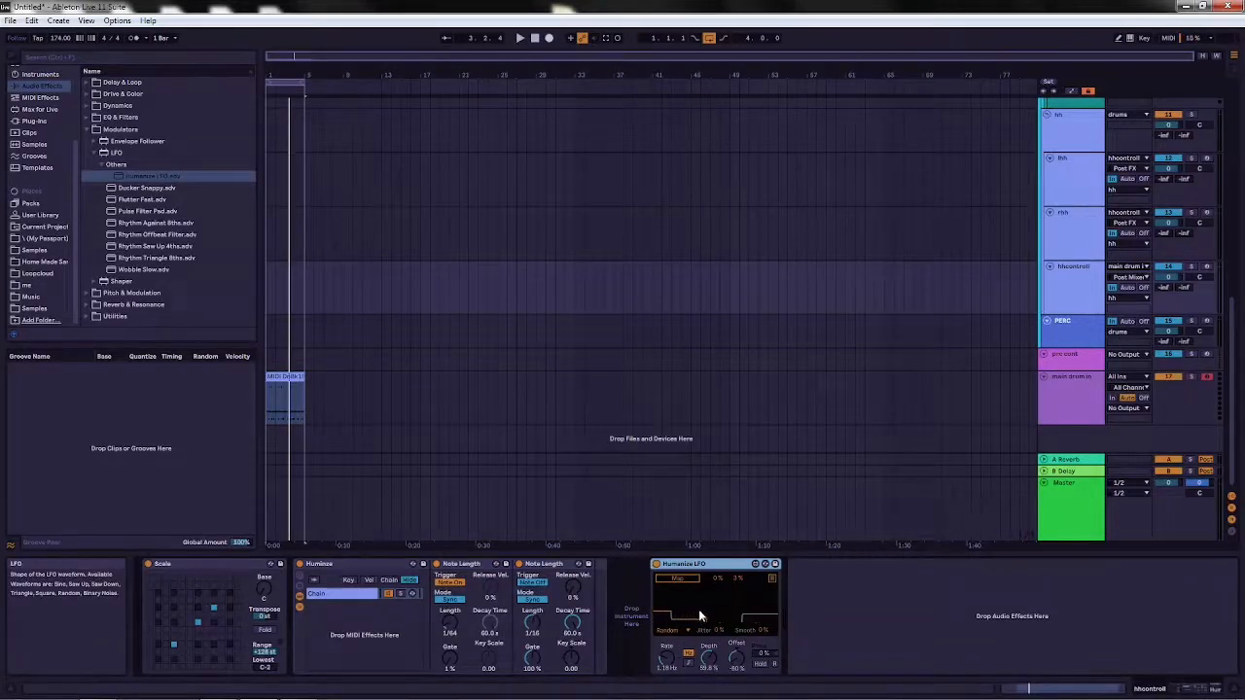
pyautogui.keyDown('shift'); pyautogui.click(347, 563); pyautogui.keyUp('shift')
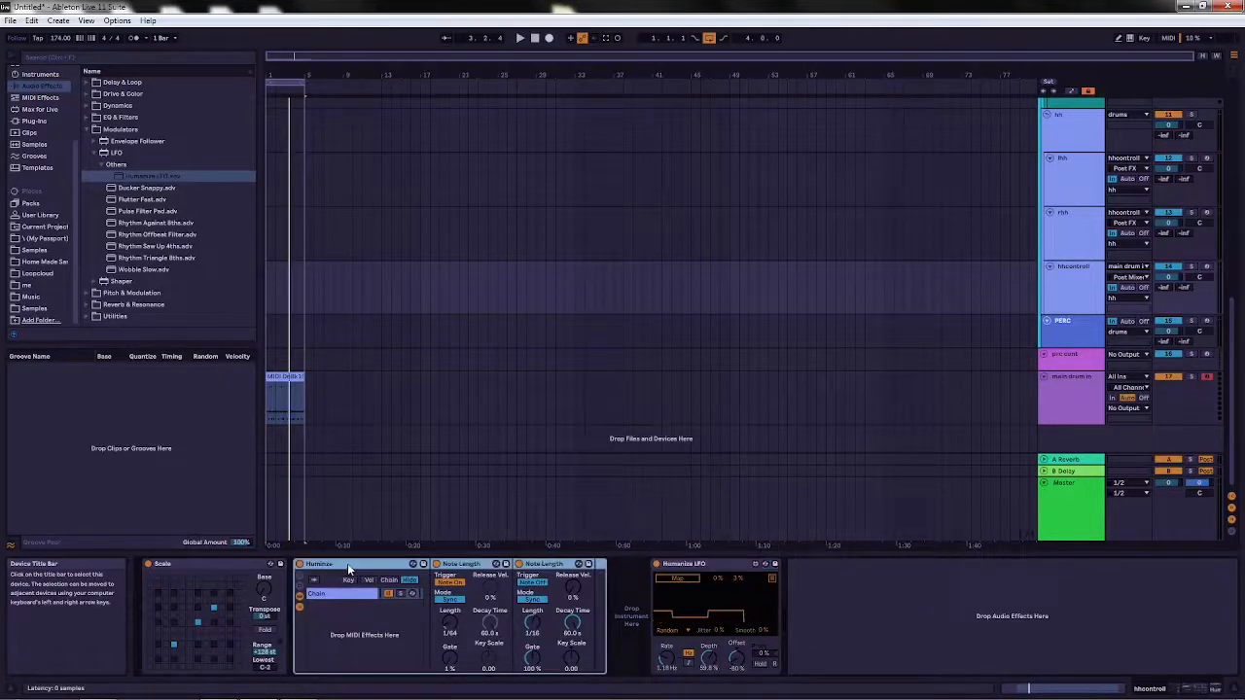
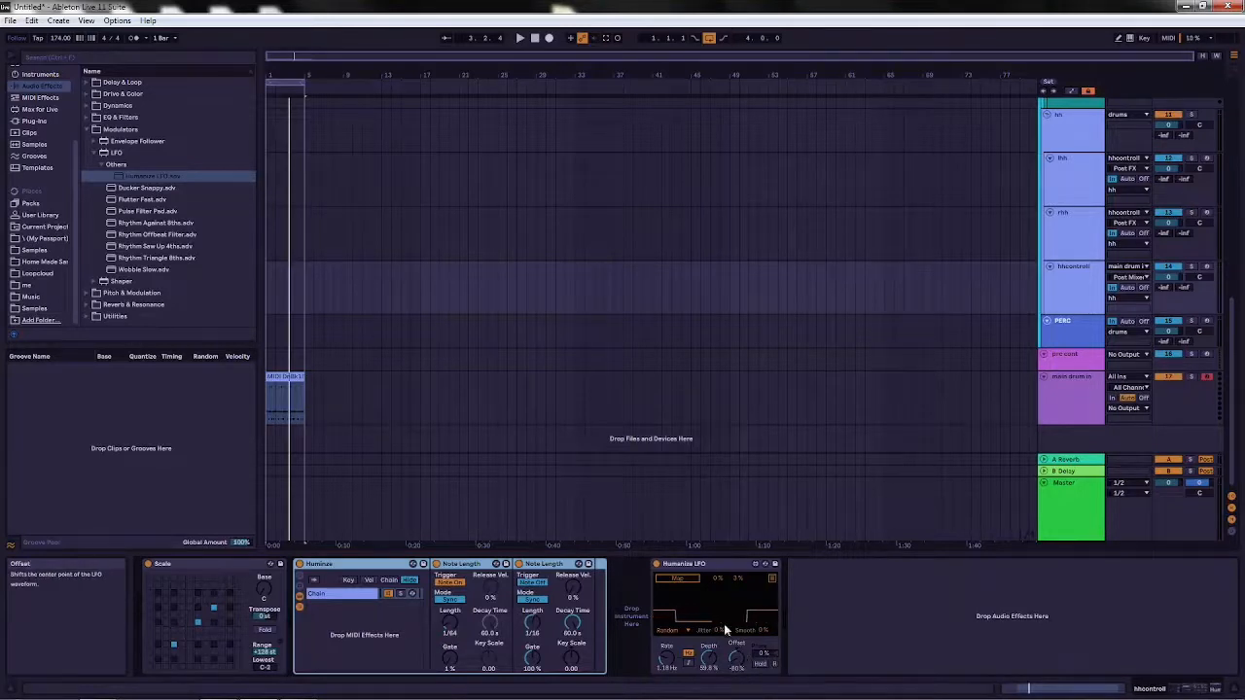
pyautogui.click(684, 578)
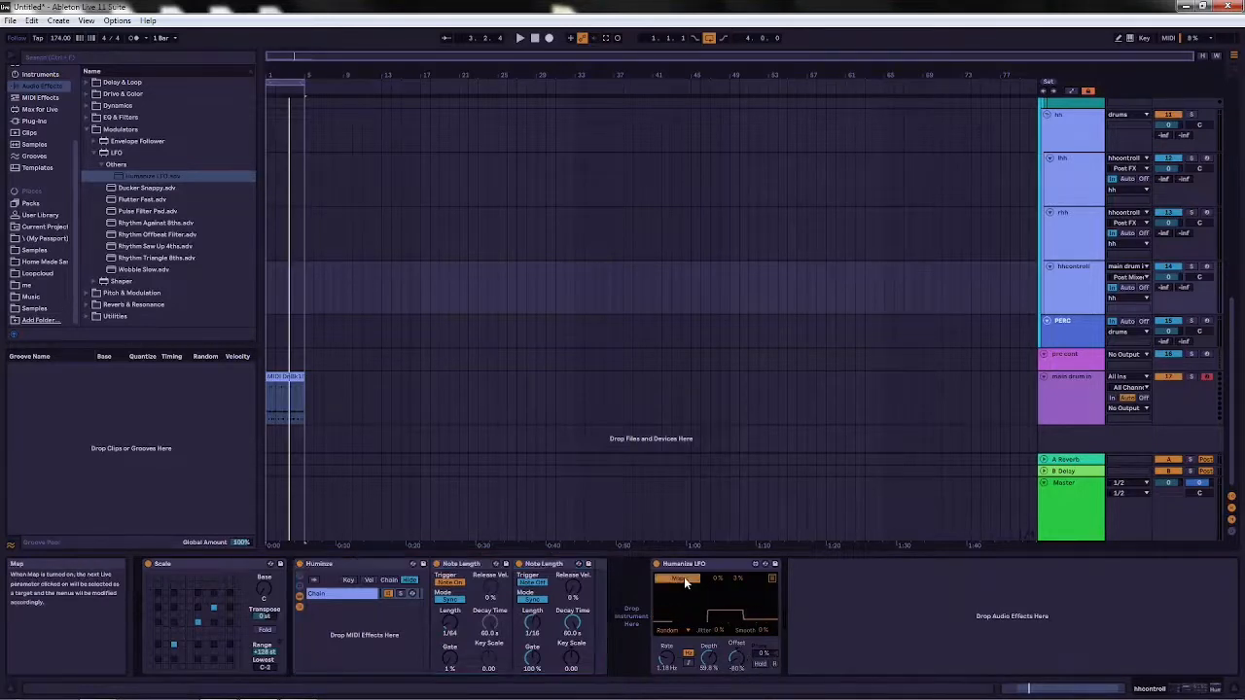
pyautogui.click(458, 663)
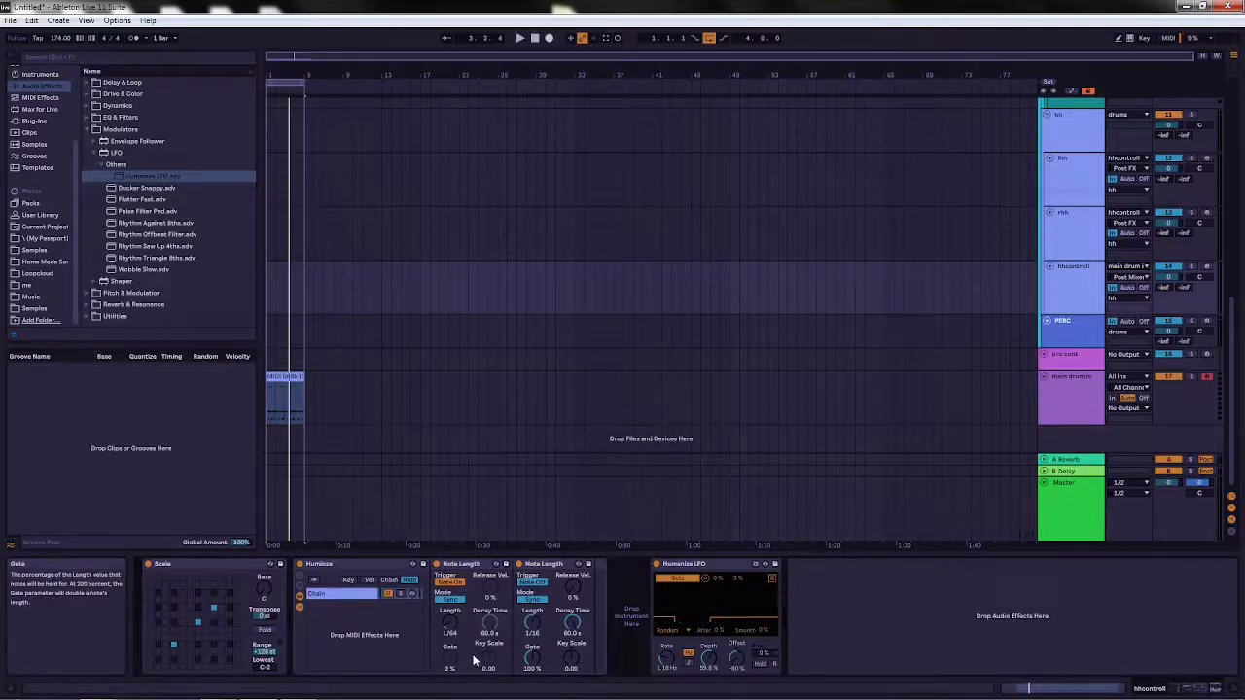
# Add the Huminze MIDI effect rack after the Scale device on the pre cont track.
pyautogui.click(1057, 337)
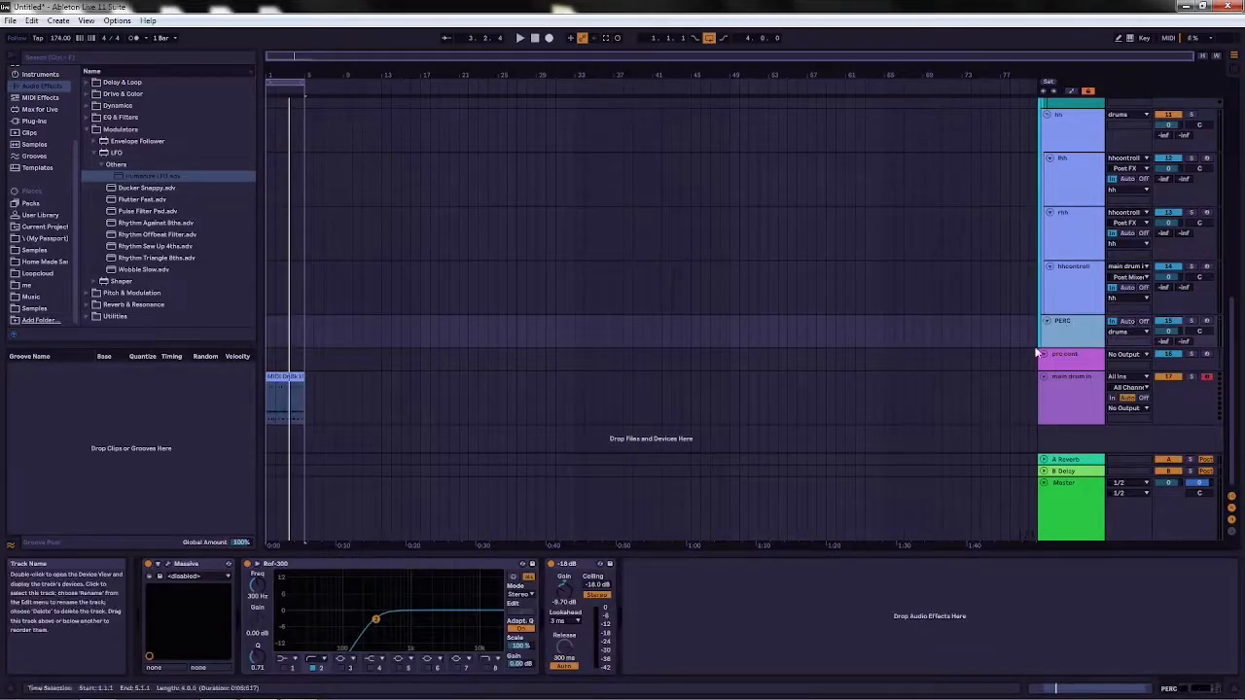
pyautogui.click(1057, 358)
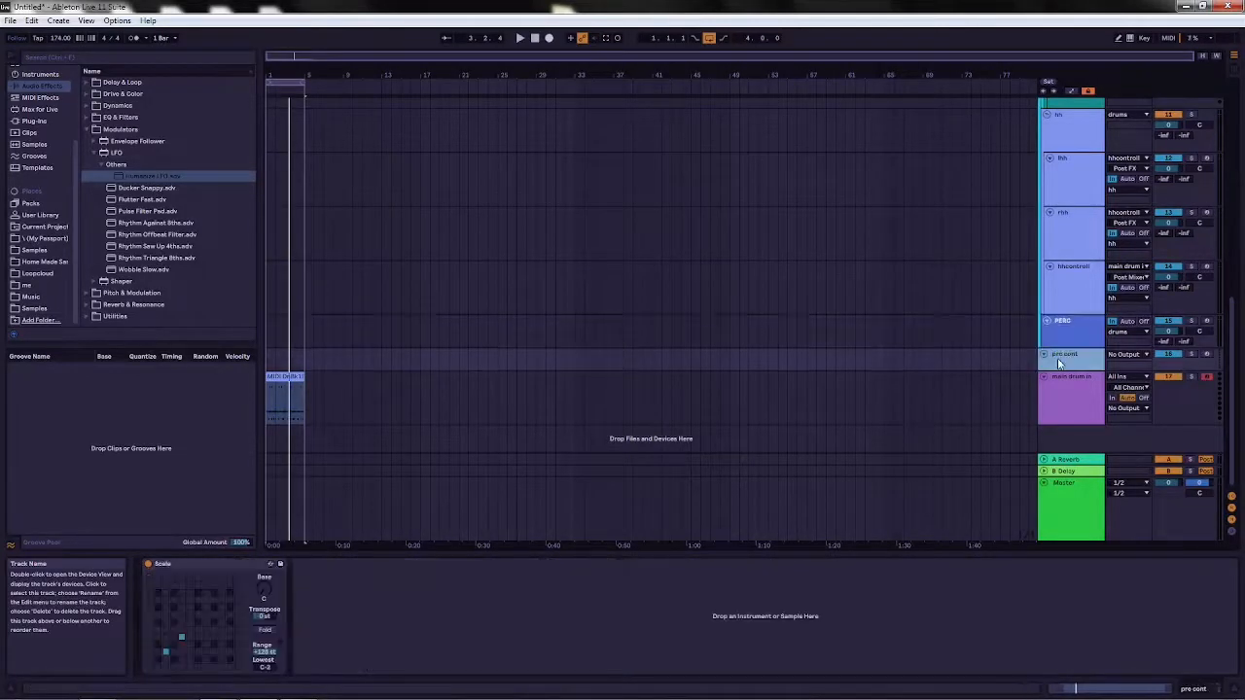
pyautogui.click(40, 97)
pyautogui.moveTo(127, 180); pyautogui.dragTo(408, 622)
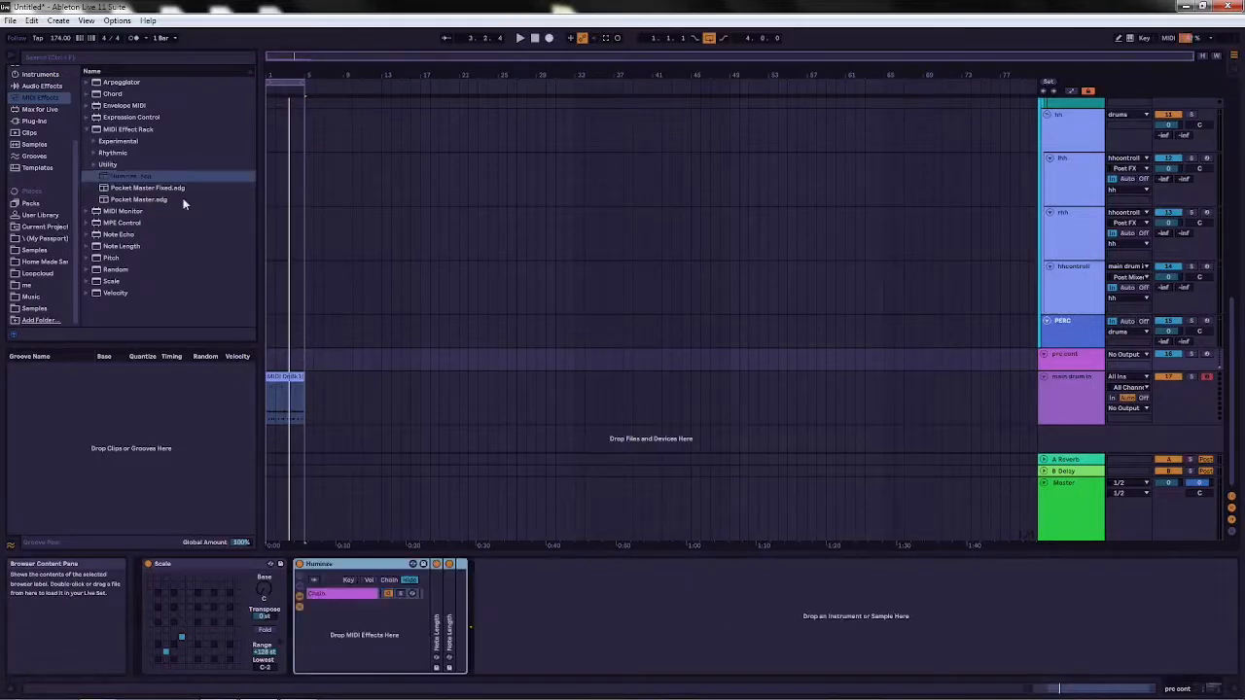
# Add the Humanise LFO preset to the pre cont track and unfold the rack's Note Length devices, setting the second's length to 1/16.
pyautogui.click(40, 86)
pyautogui.click(117, 176)
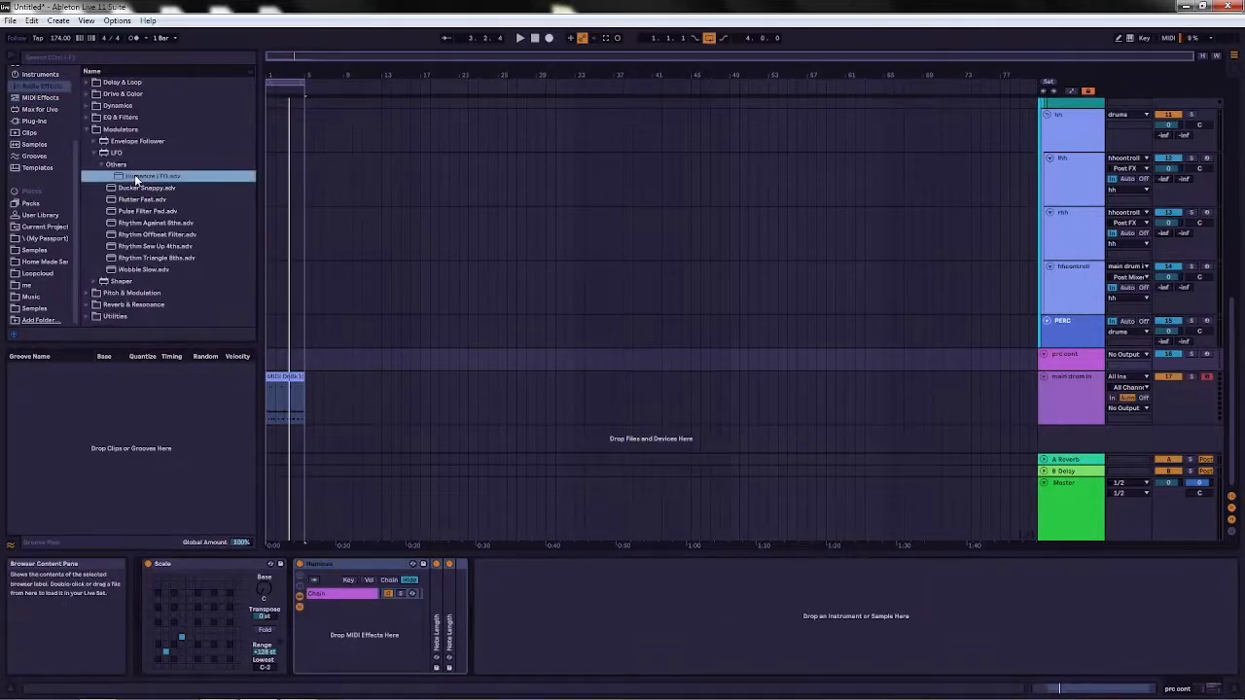
pyautogui.doubleClick(438, 621)
pyautogui.doubleClick(519, 618)
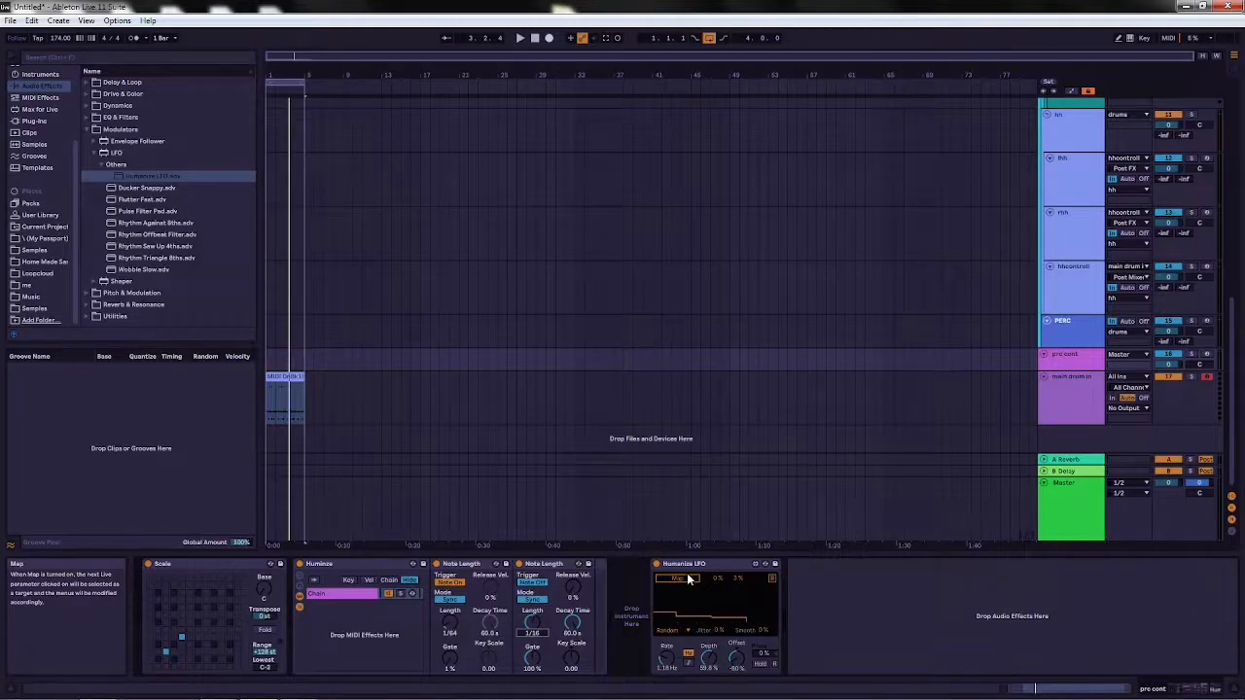
# Map the pre cont track's Humanise LFO to the Gate of the first Note Length device.
pyautogui.click(686, 579)
pyautogui.click(451, 659)
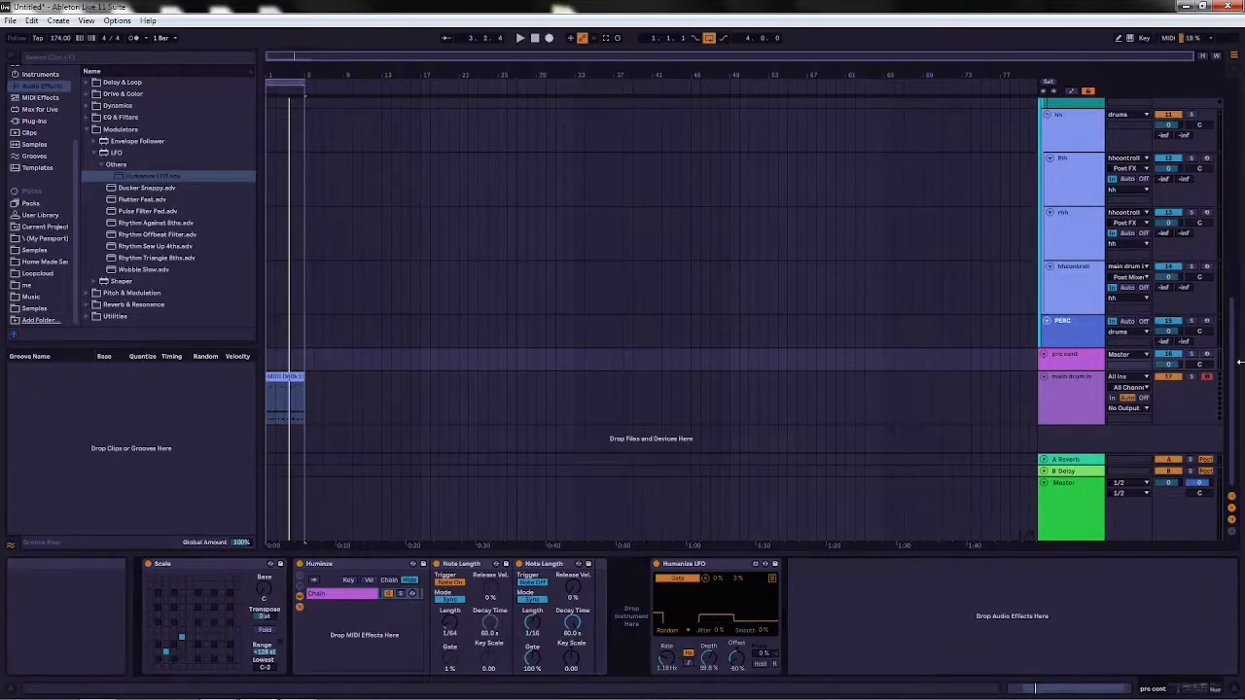
# Add the Humanise LFO preset to the SnCont track at a rate of 1.27 Hz, mapped to the first Note Length's Gate.
pyautogui.scroll(1, 1237, 354)
pyautogui.scroll(3, 1237, 354)
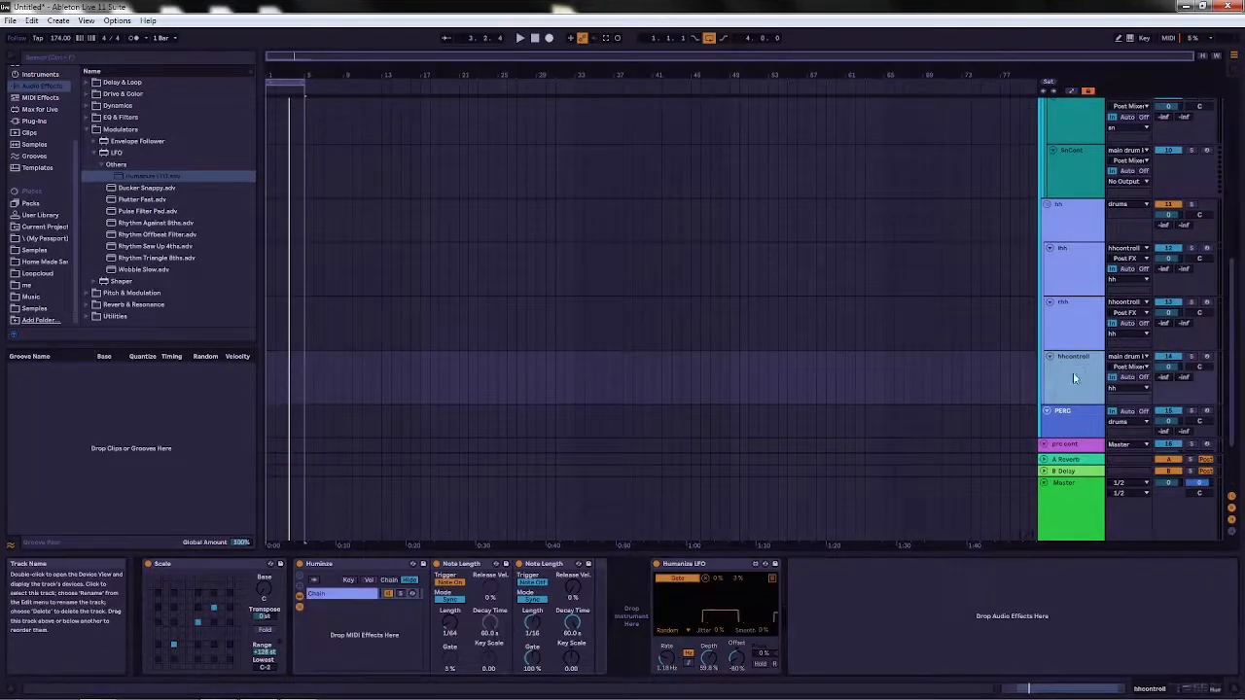
pyautogui.click(1081, 181)
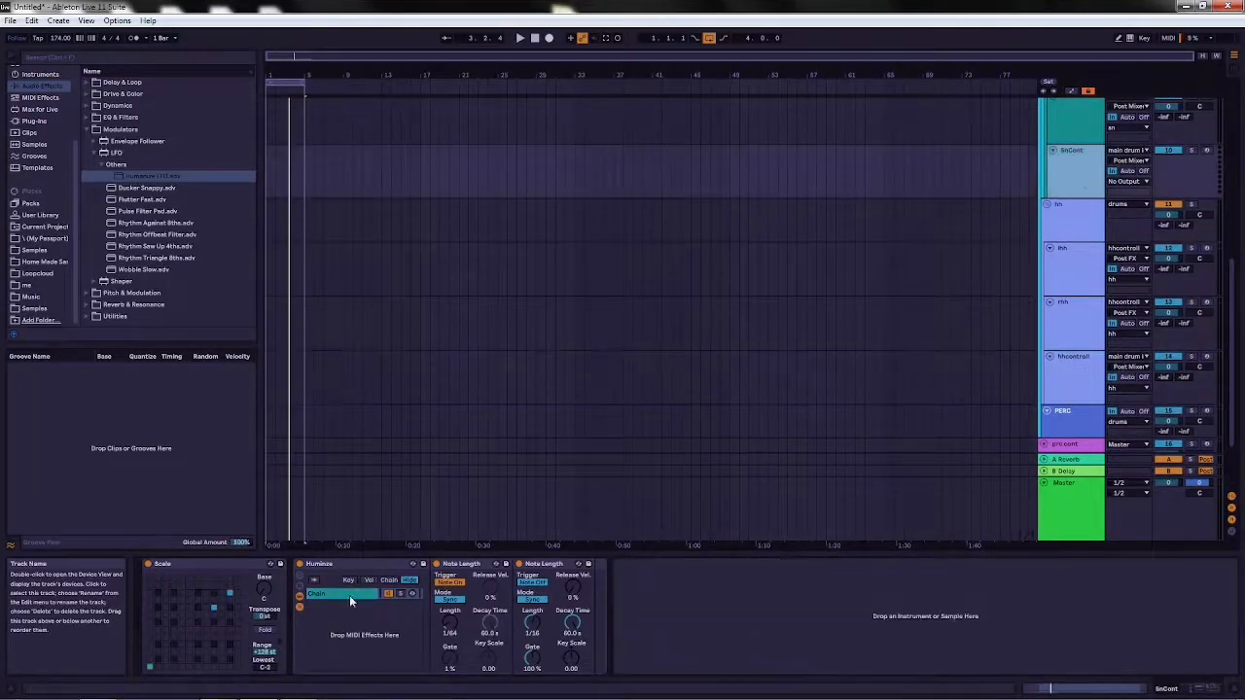
pyautogui.moveTo(152, 183); pyautogui.dragTo(663, 590)
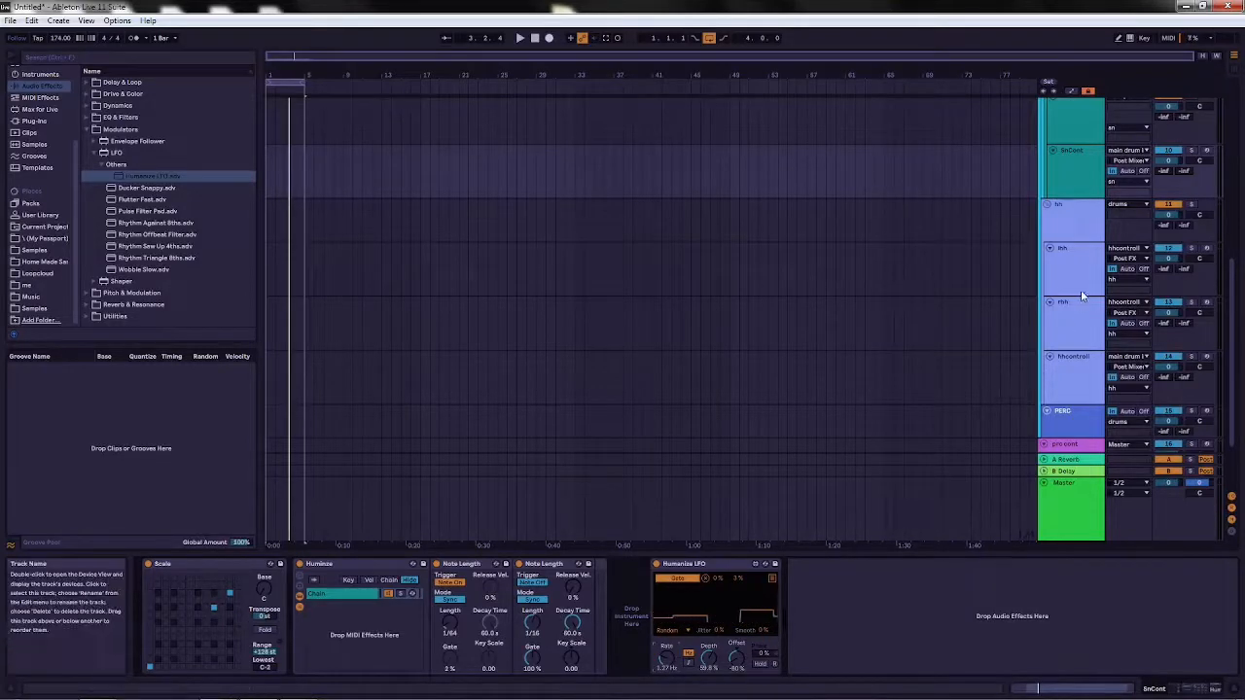
# Add the Humanise LFO preset to the kikcontrol track at a rate of 1.09 Hz, mapped to the first Note Length's Gate.
pyautogui.scroll(5, 1243, 226)
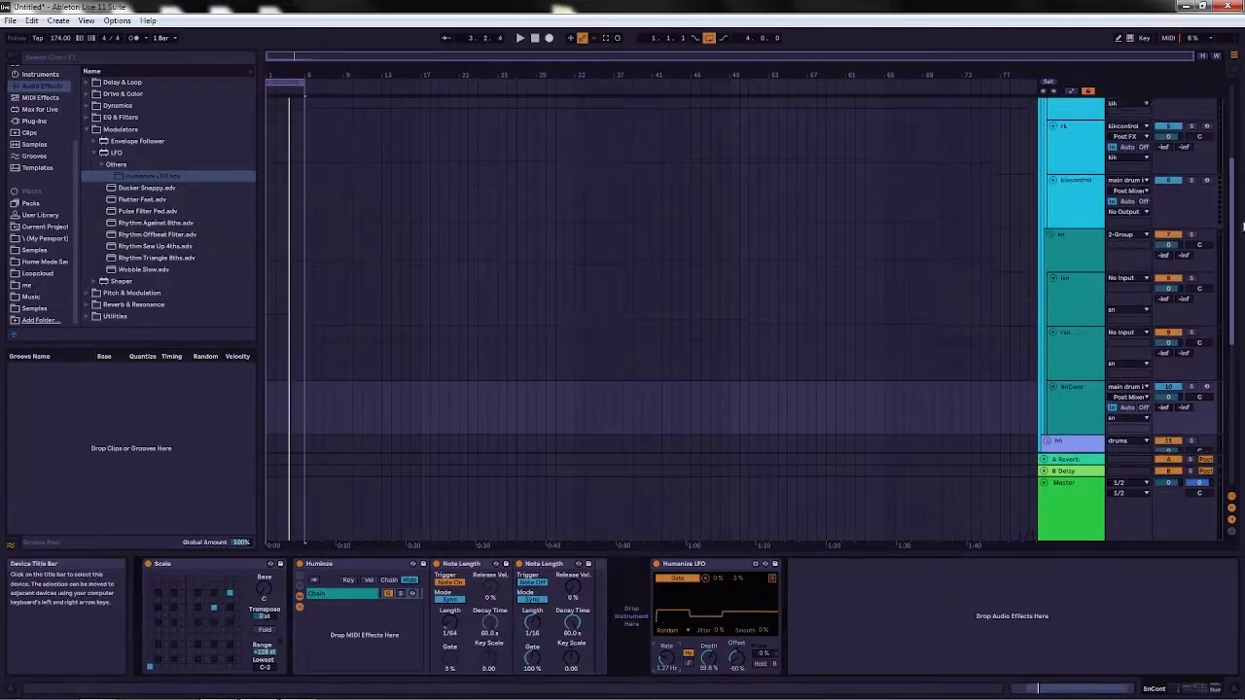
pyautogui.moveTo(1243, 225); pyautogui.dragTo(1241, 220)
pyautogui.click(1072, 220)
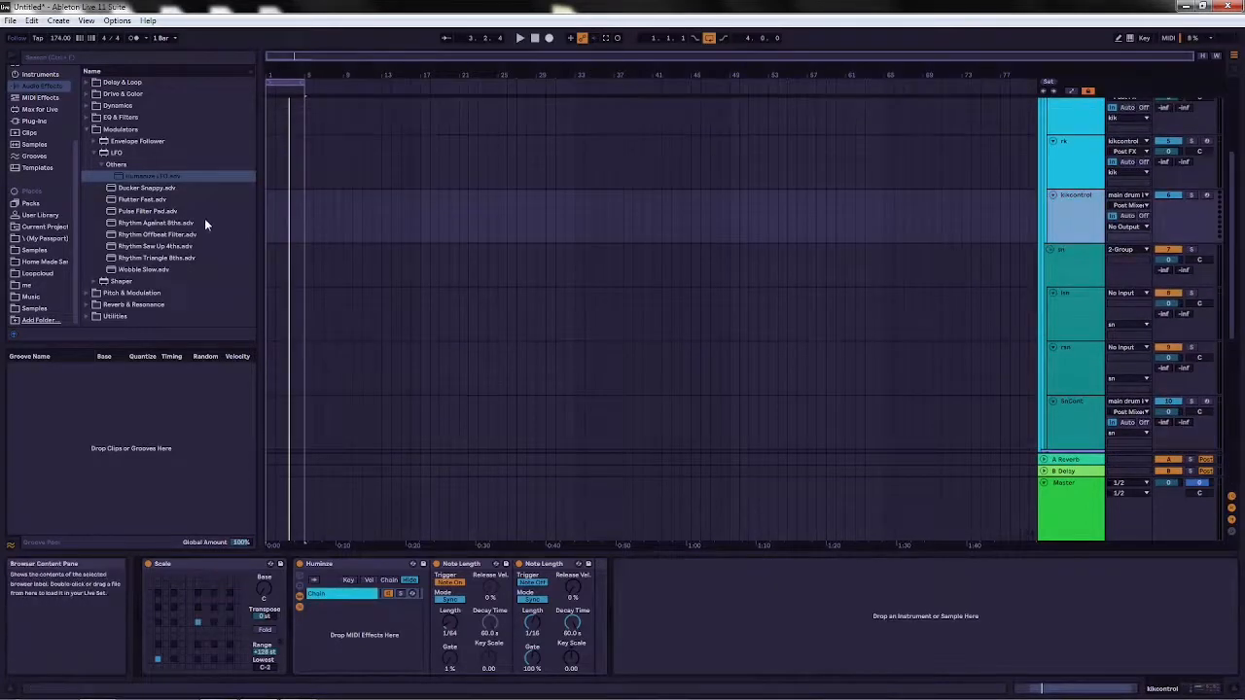
pyautogui.moveTo(132, 175); pyautogui.dragTo(686, 626)
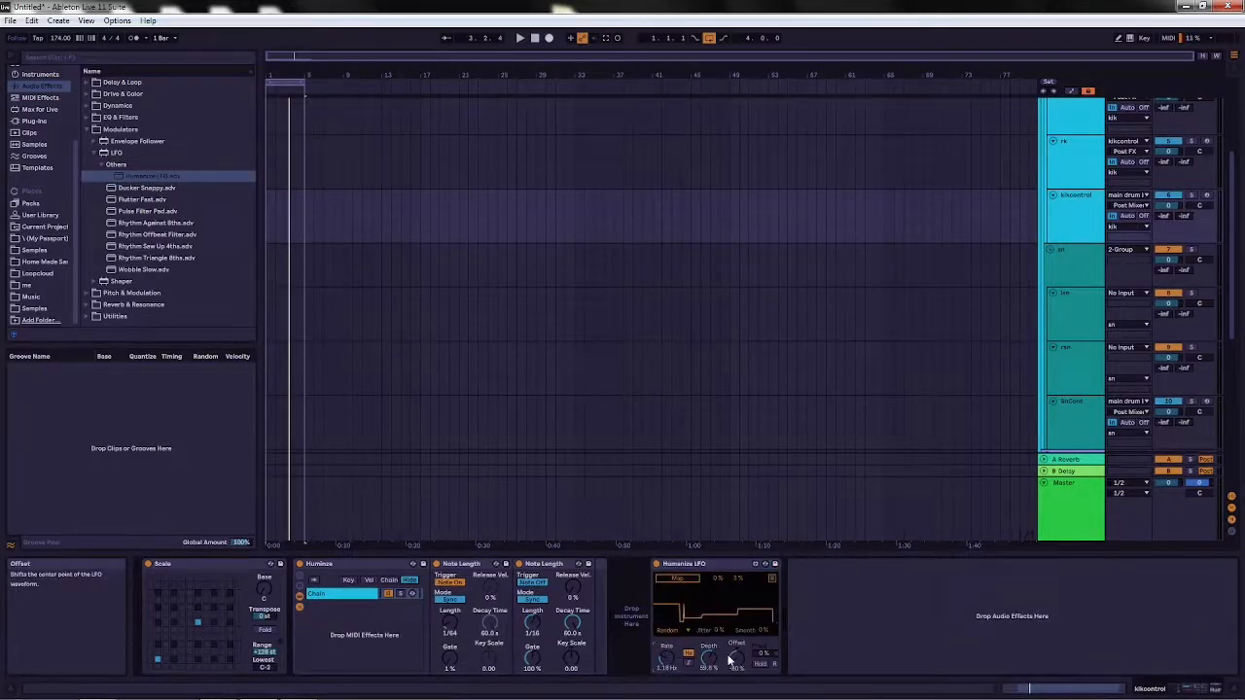
pyautogui.click(678, 580)
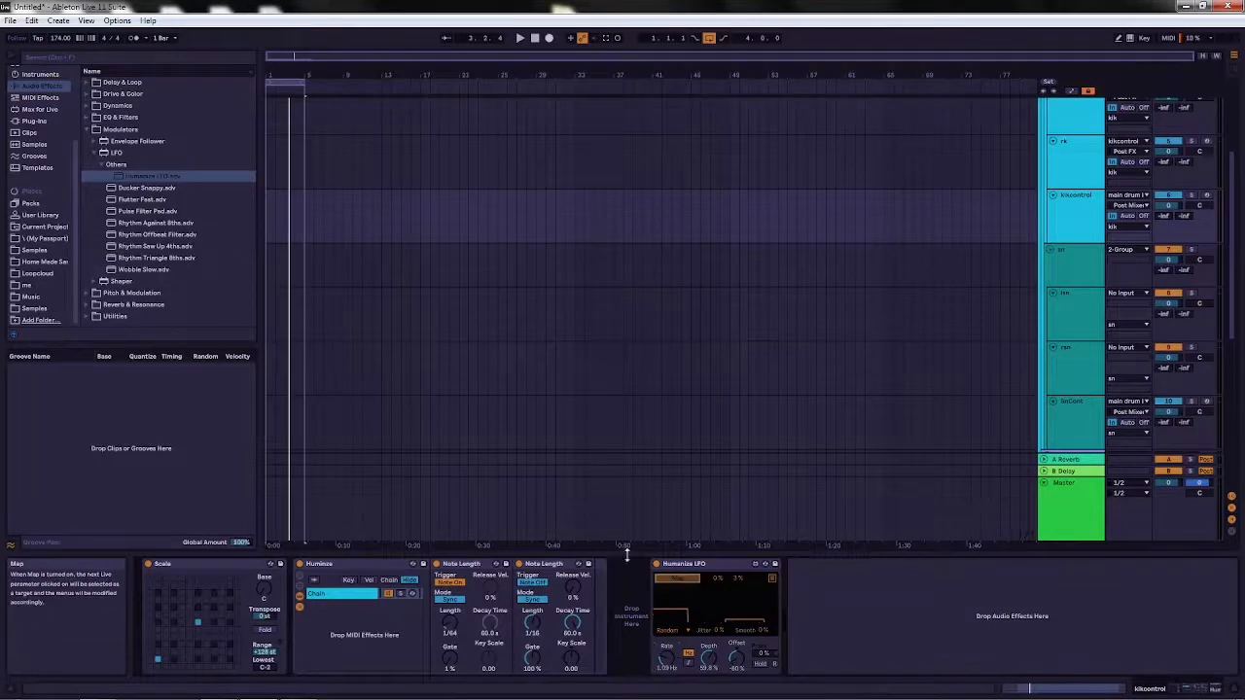
pyautogui.click(452, 660)
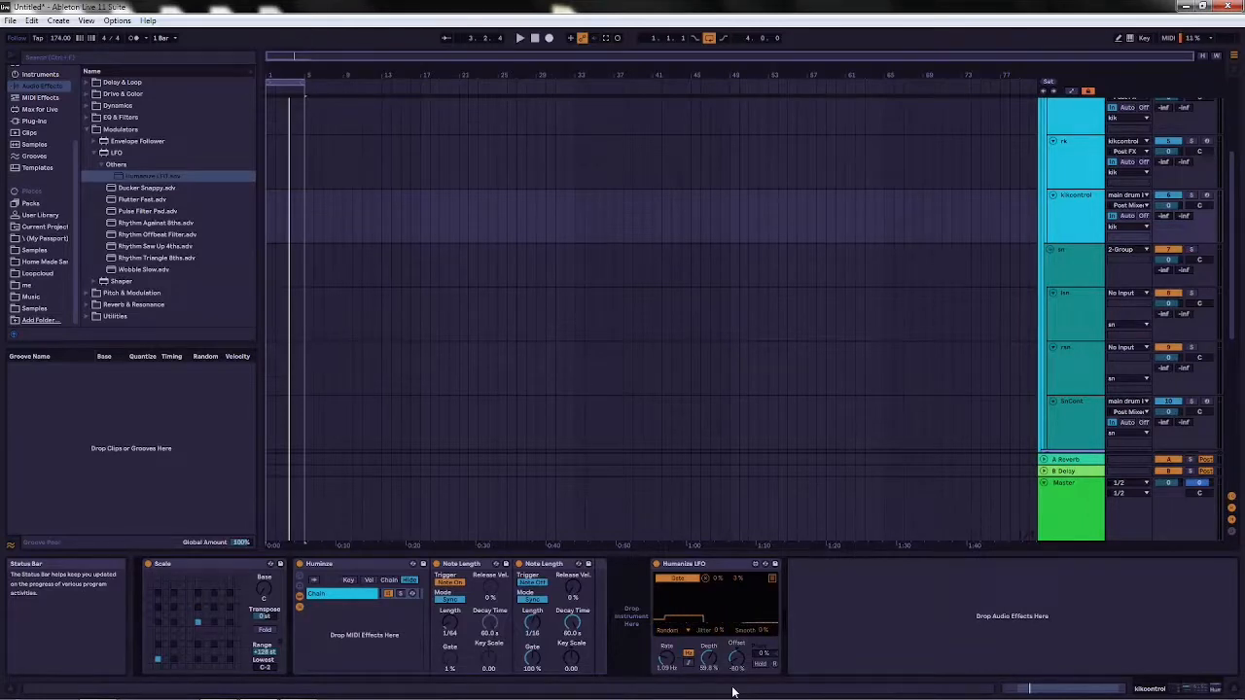
# Play the drum loop to check the humanised timing, stop playback and select the kikcontrol track.
pyautogui.moveTo(739, 698)
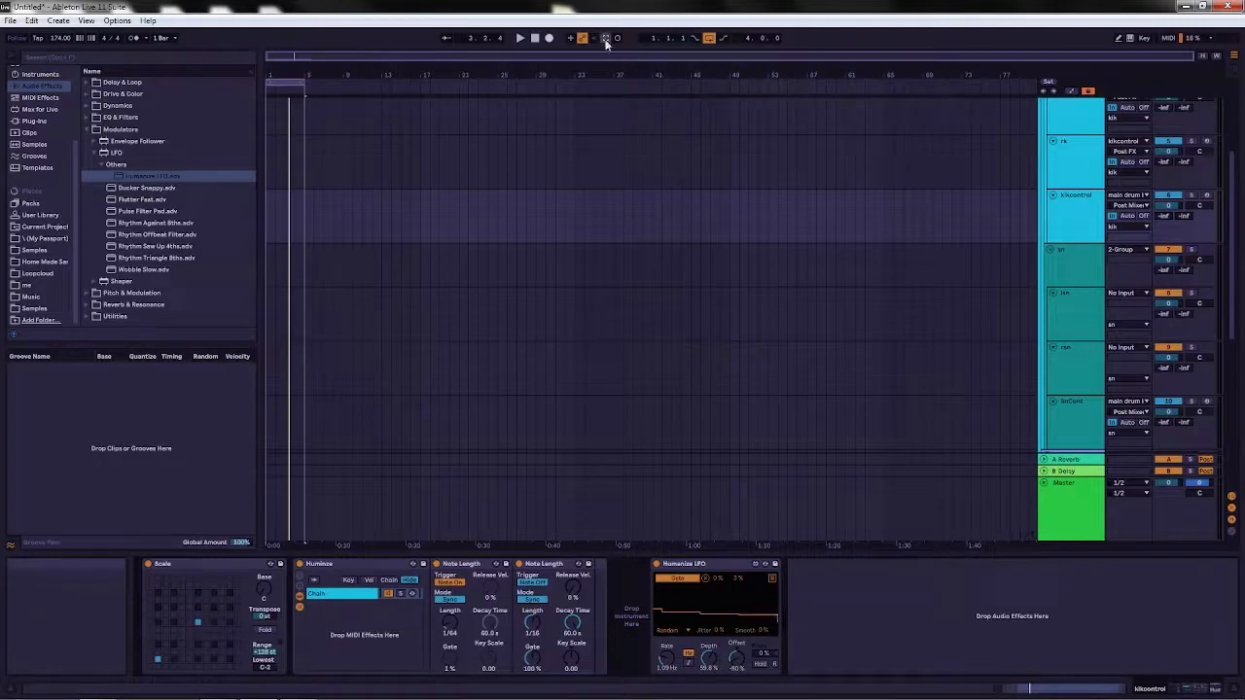
pyautogui.click(520, 38)
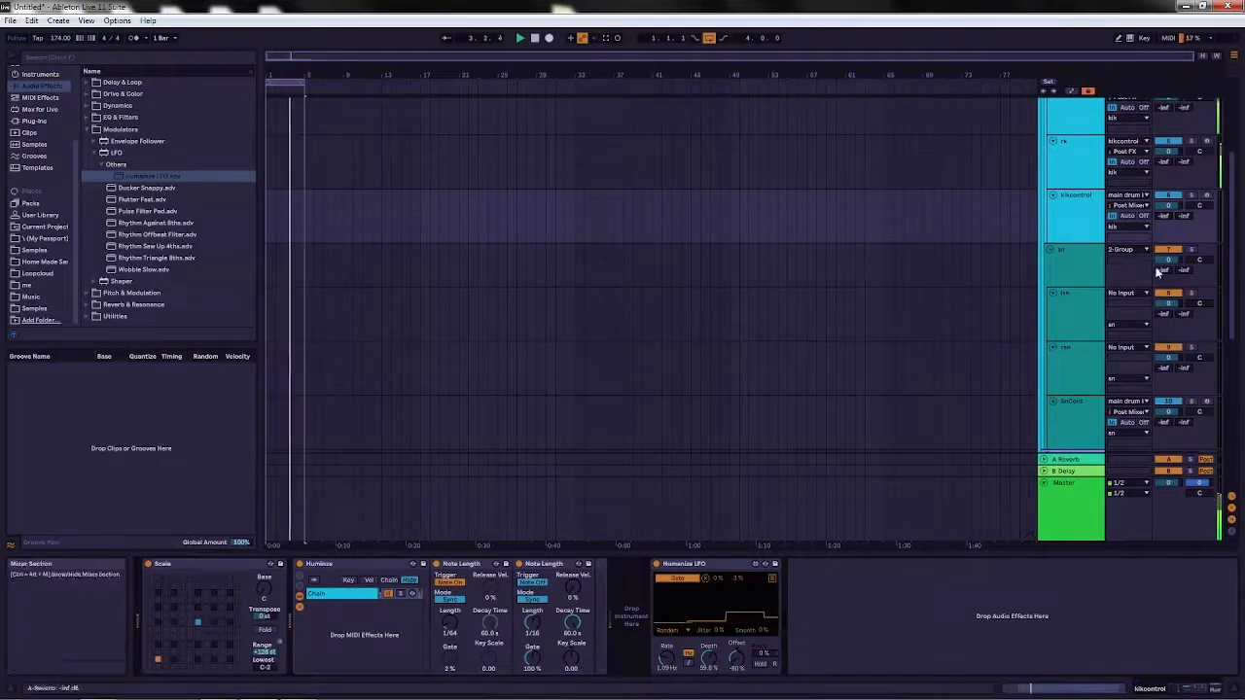
pyautogui.click(534, 38)
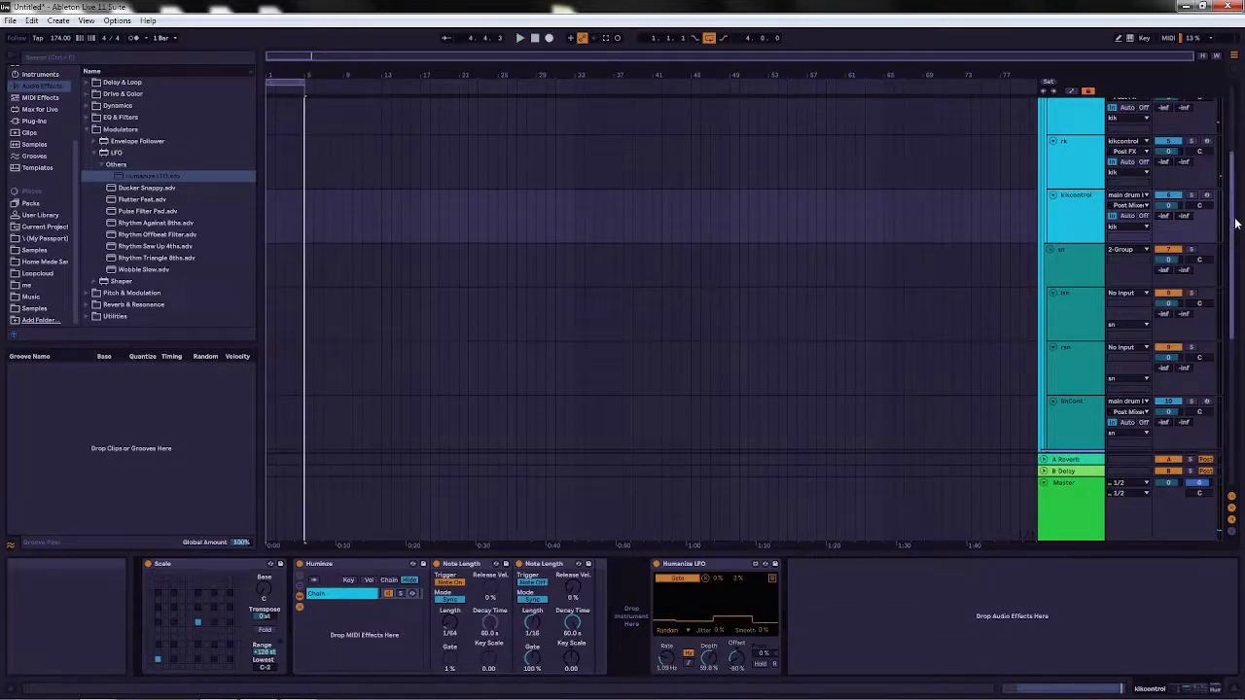
pyautogui.click(1074, 220)
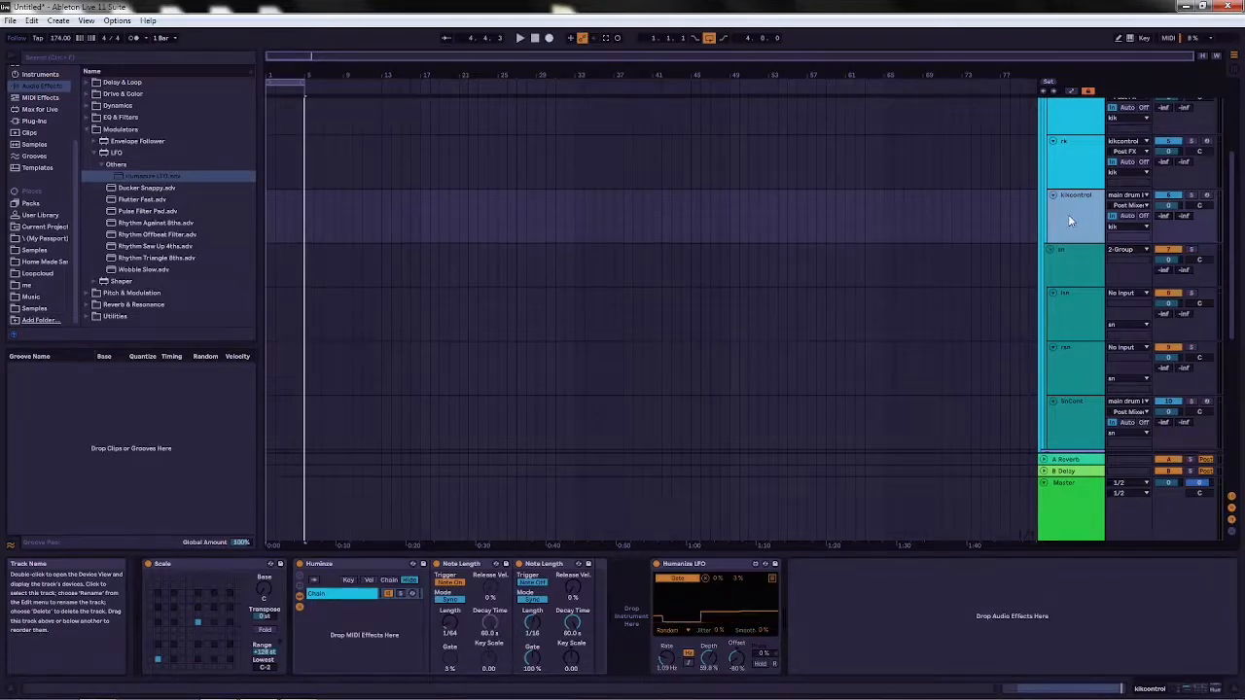
# Check the snare tracks' devices and set the MIDI input of the rsn and lsn tracks to SnCont.
pyautogui.scroll(2, 1069, 229)
pyautogui.scroll(-3, 1070, 238)
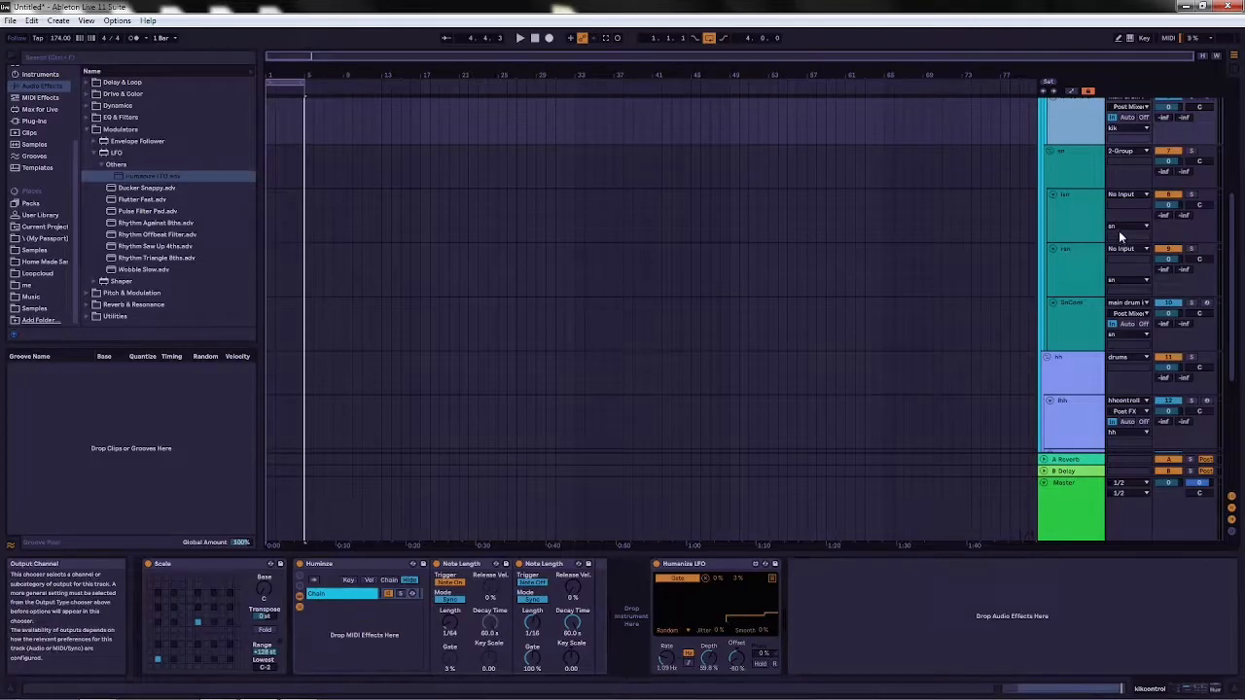
pyautogui.click(1081, 215)
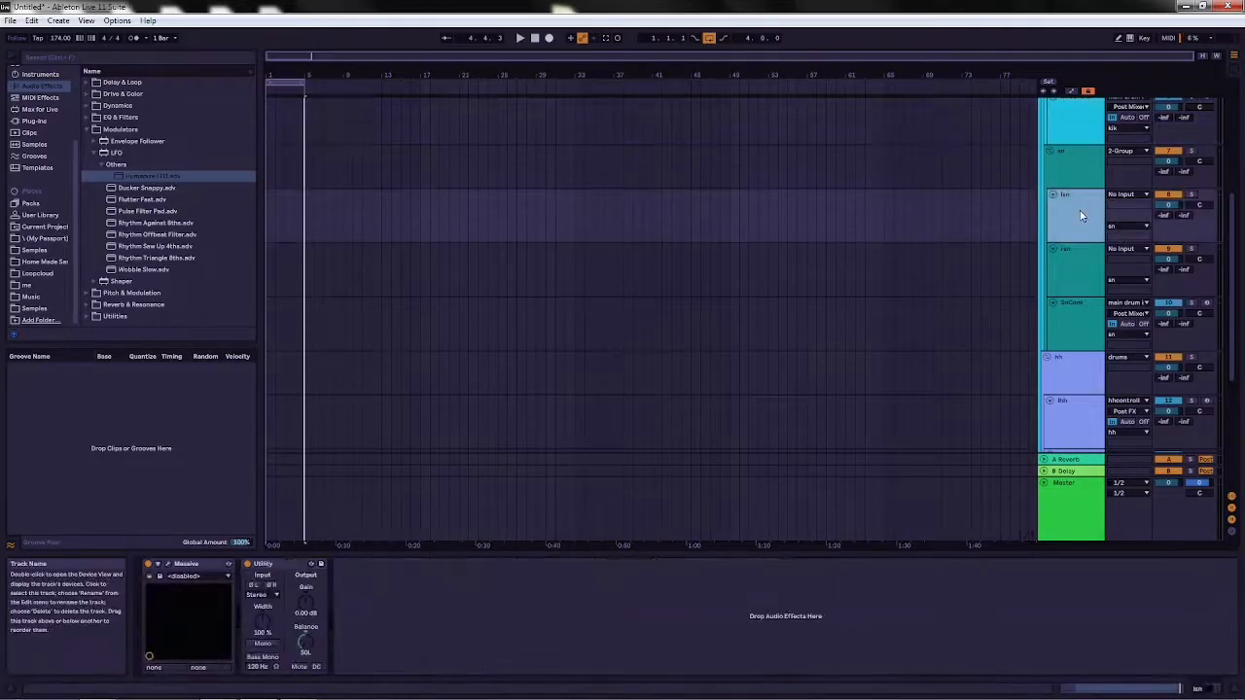
pyautogui.click(1067, 278)
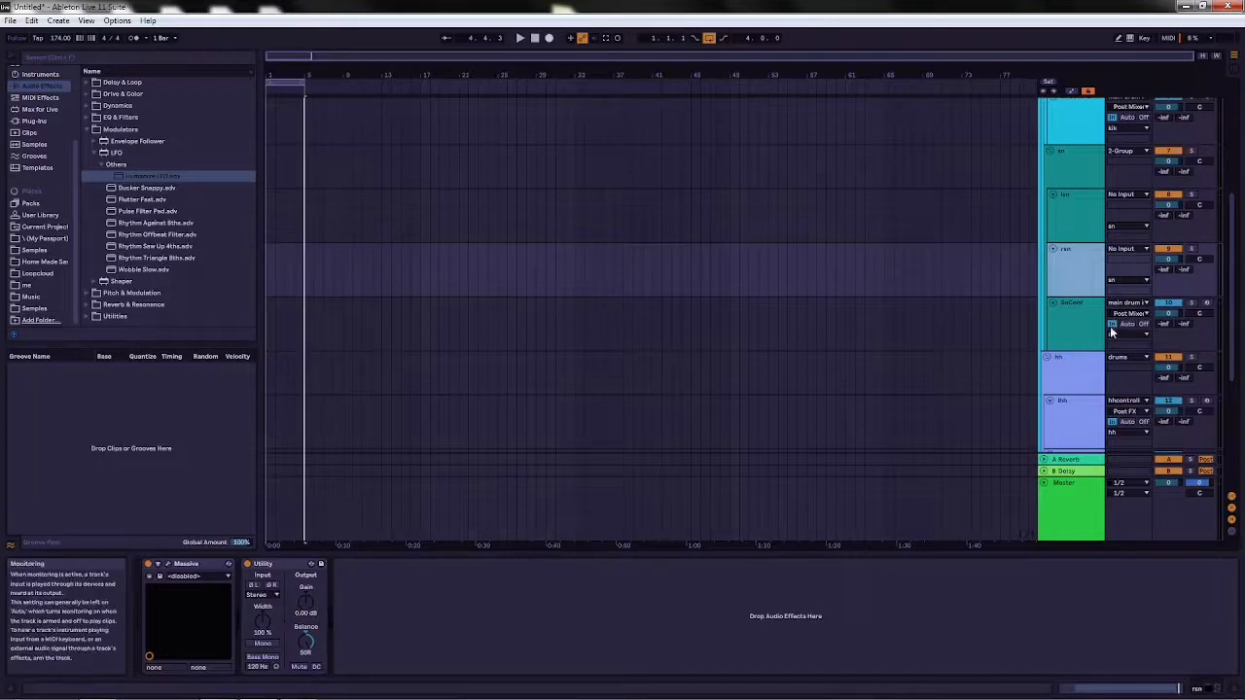
pyautogui.click(1079, 327)
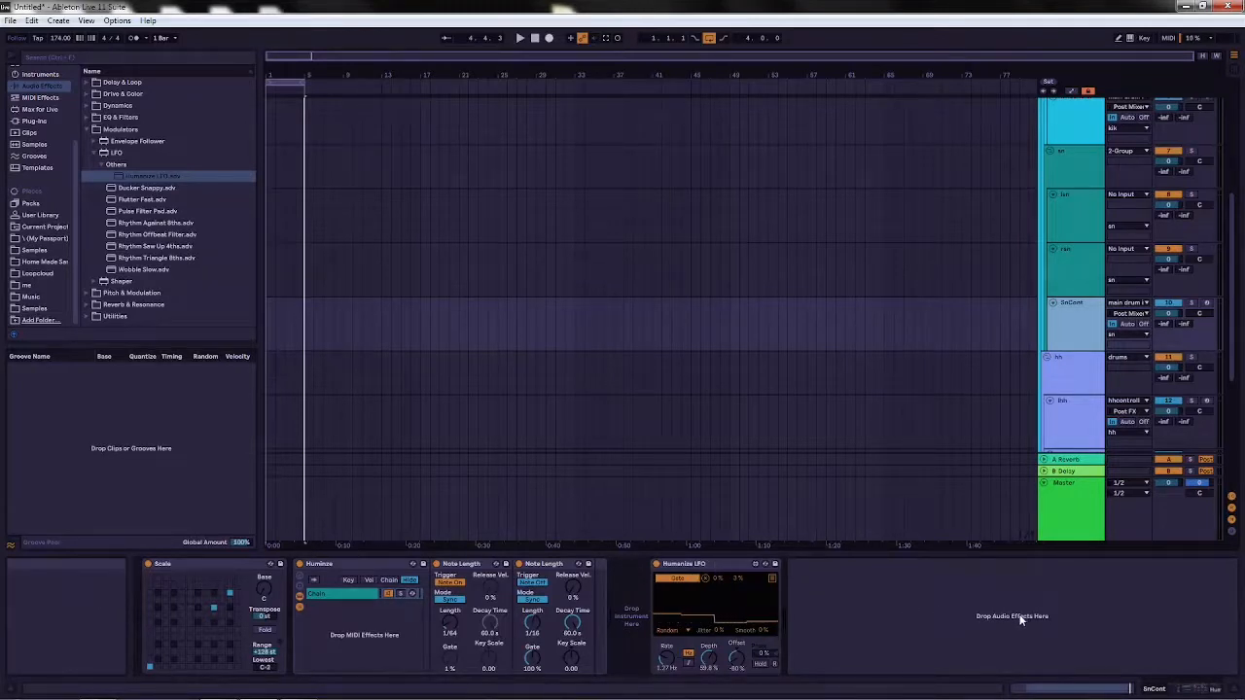
pyautogui.scroll(-2, 1167, 307)
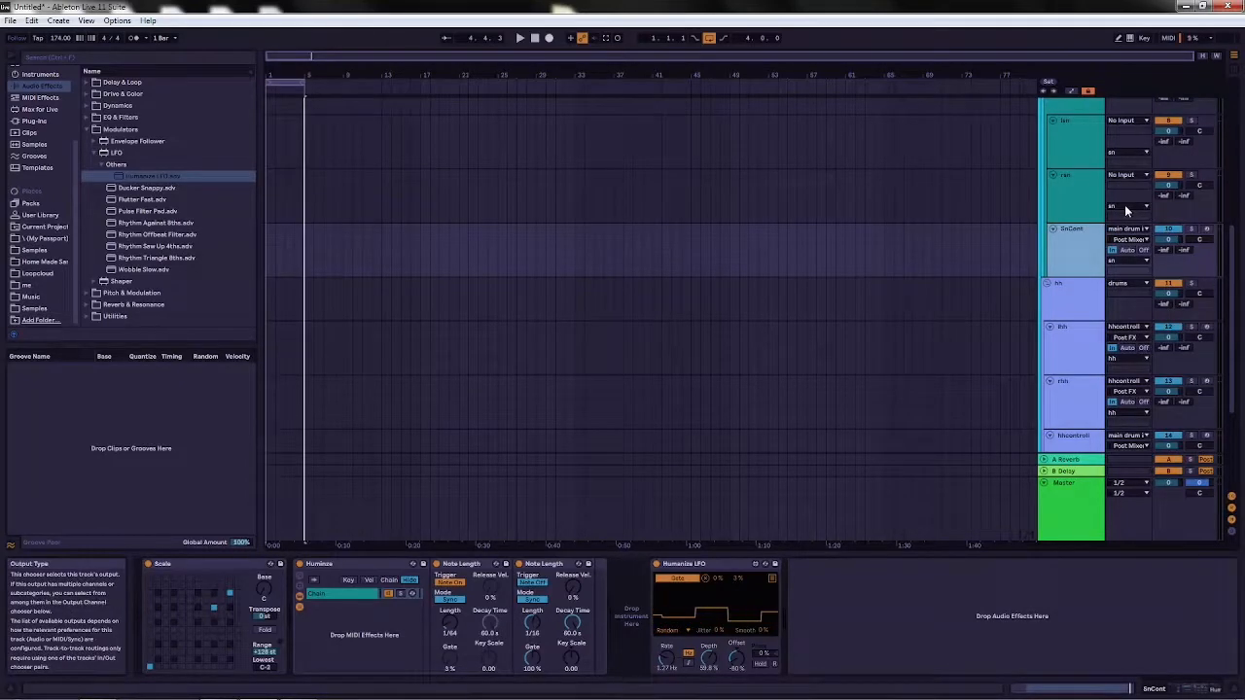
pyautogui.click(1125, 175)
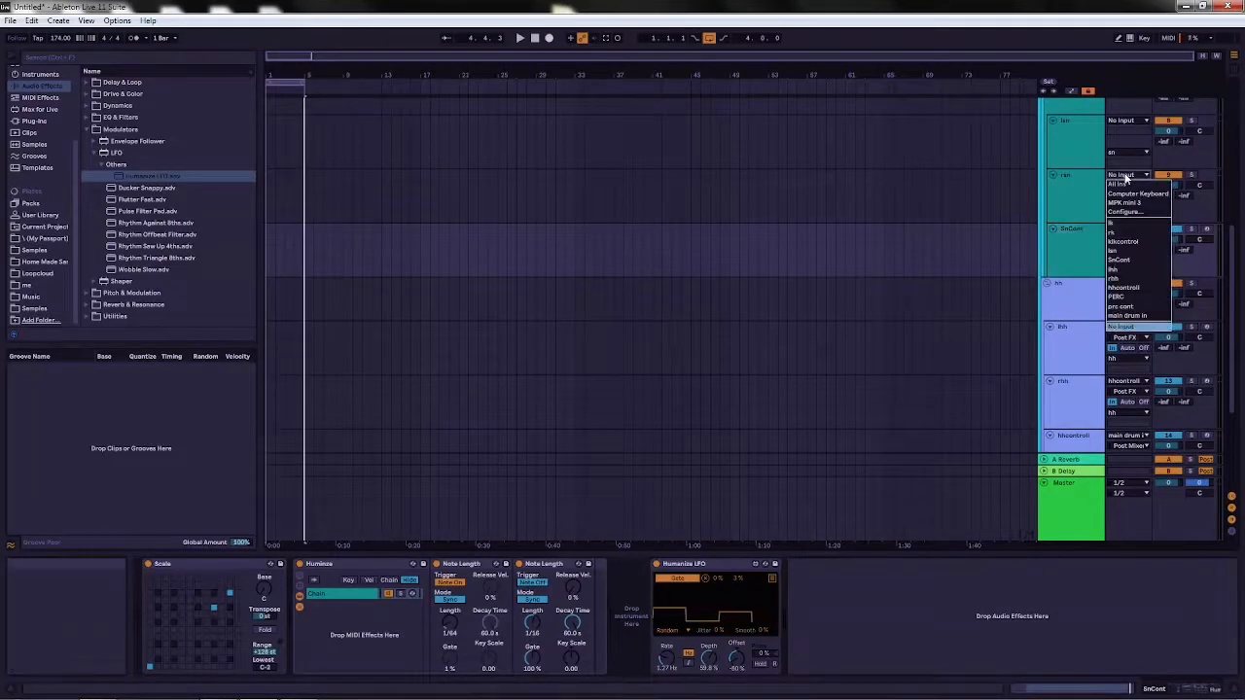
pyautogui.click(1120, 260)
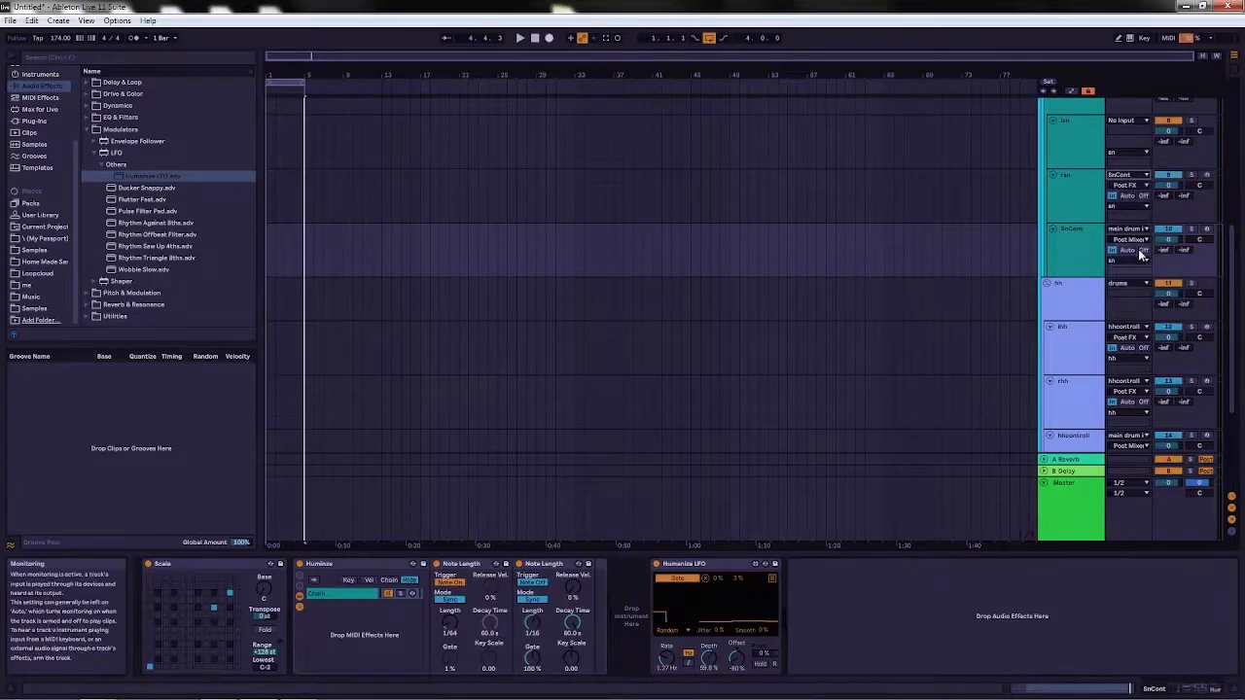
pyautogui.click(1129, 120)
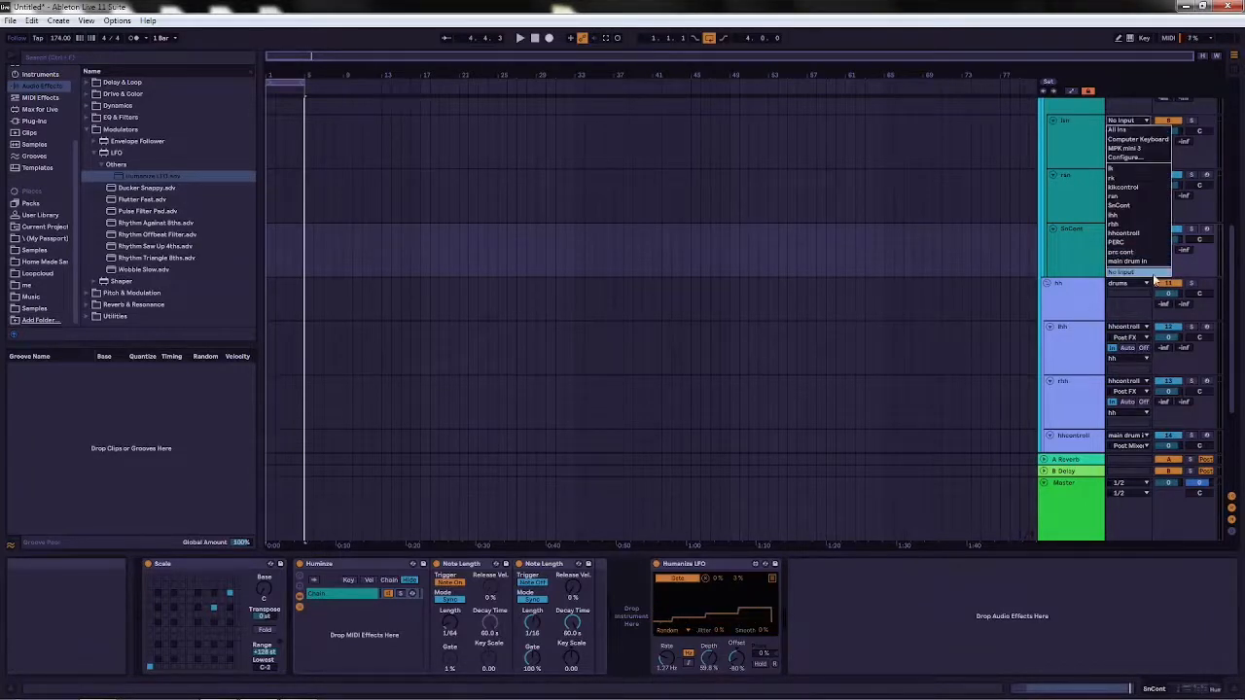
pyautogui.click(1131, 207)
# Play the drum loop to check the snare routing and the overall groove, stopping playback each time.
pyautogui.press('space')
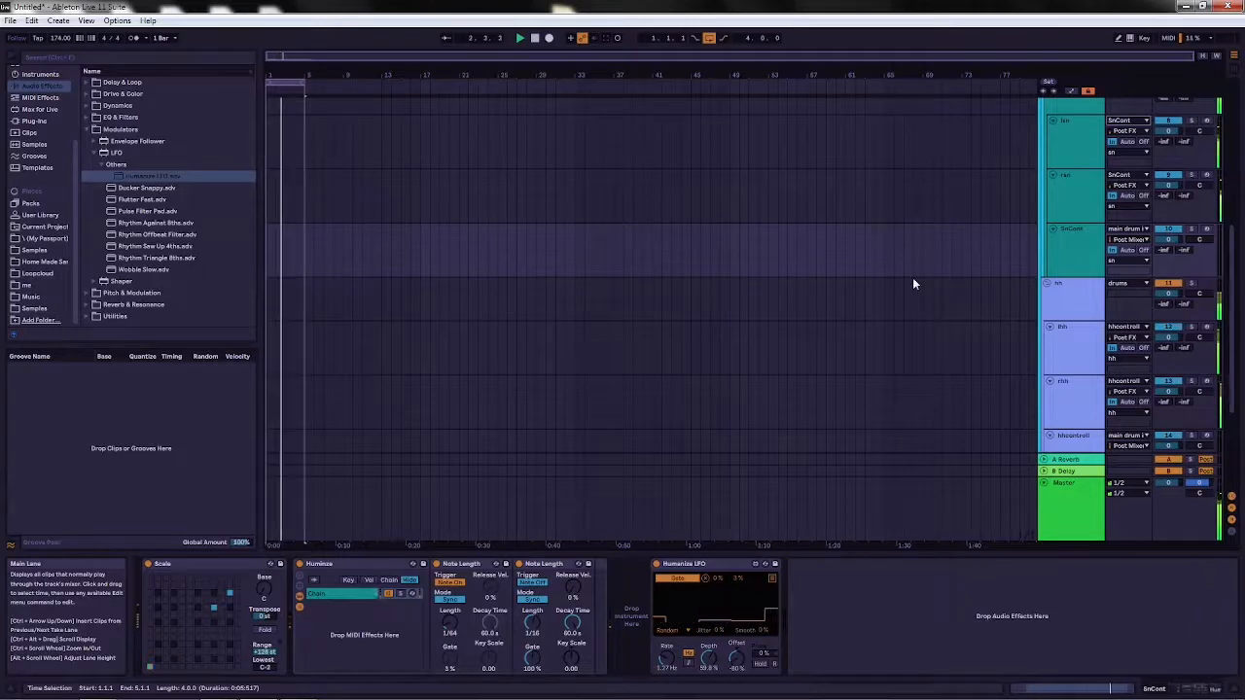
pyautogui.click(534, 38)
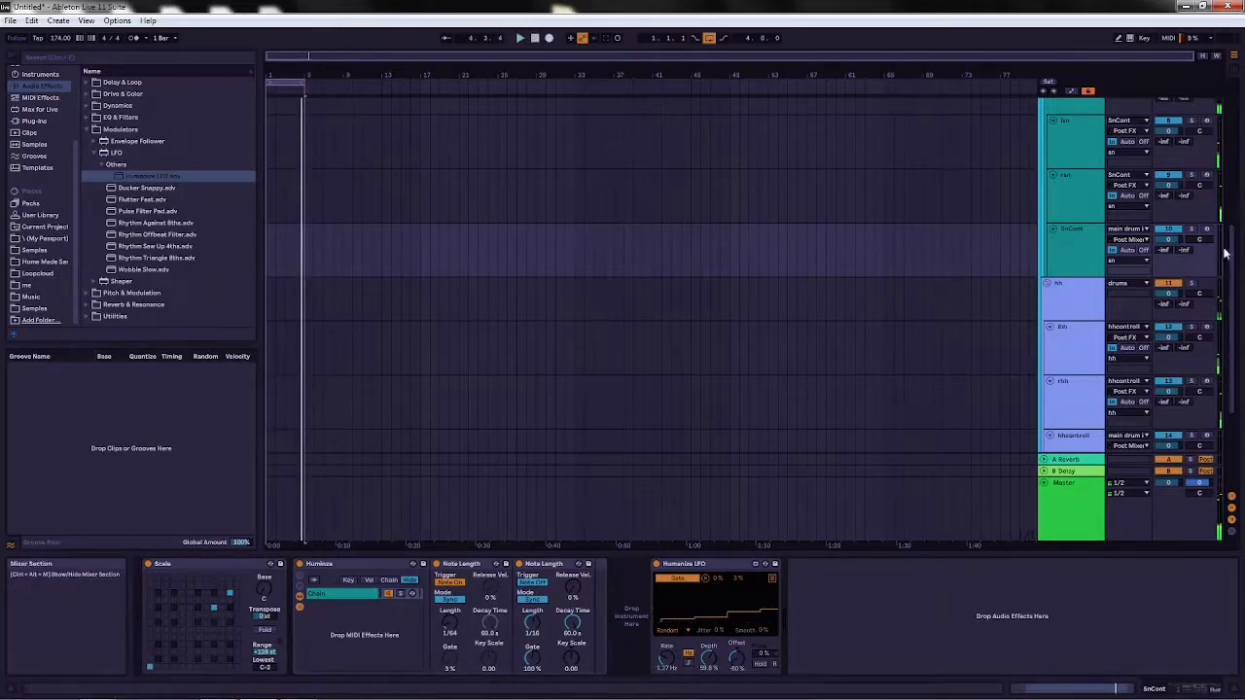
pyautogui.moveTo(1229, 251); pyautogui.dragTo(1242, 341)
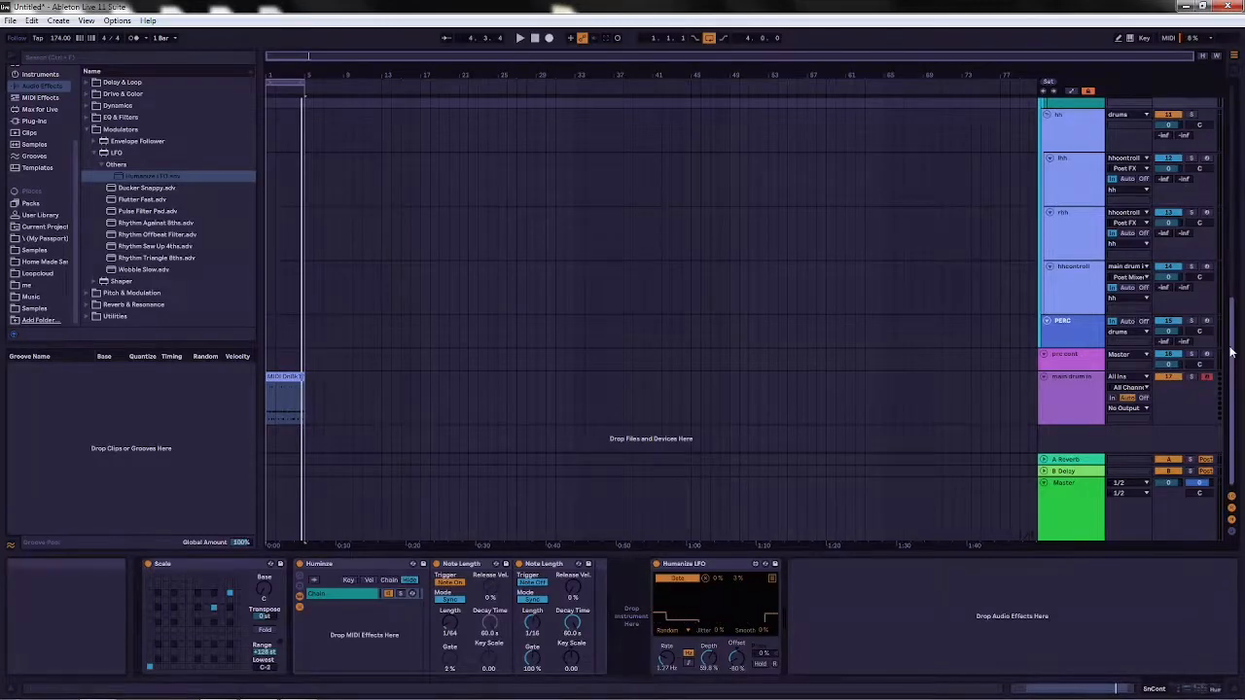
pyautogui.scroll(5, 1220, 357)
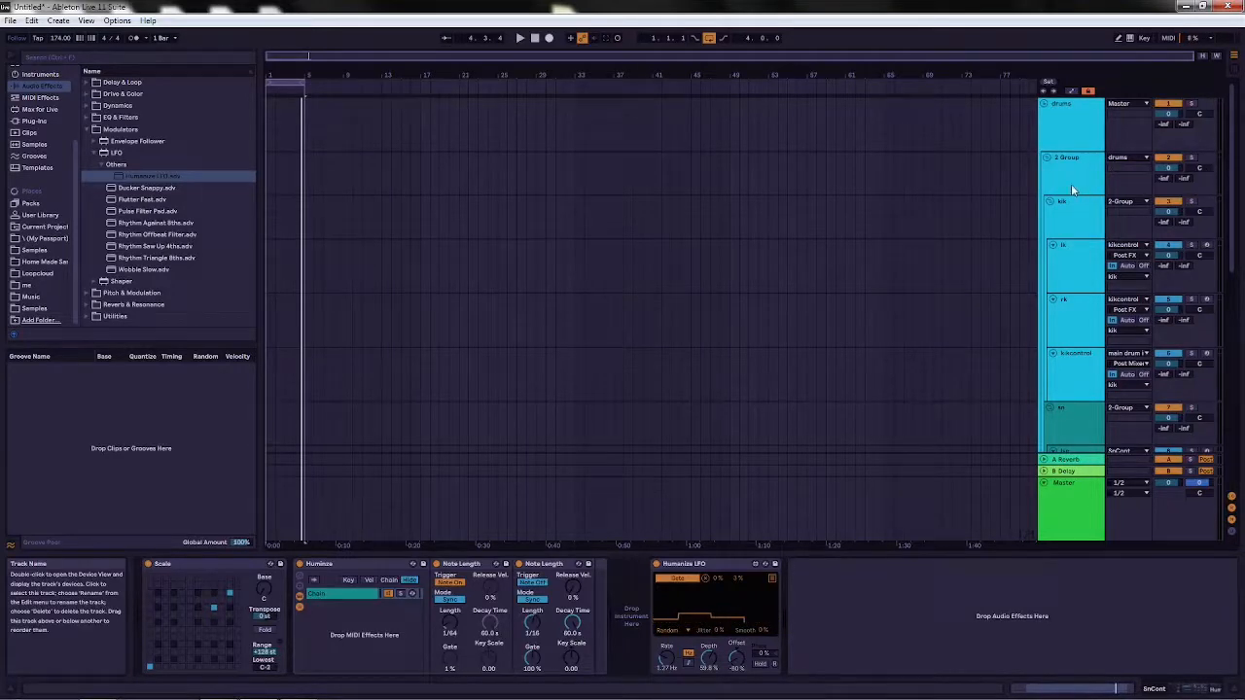
pyautogui.click(522, 39)
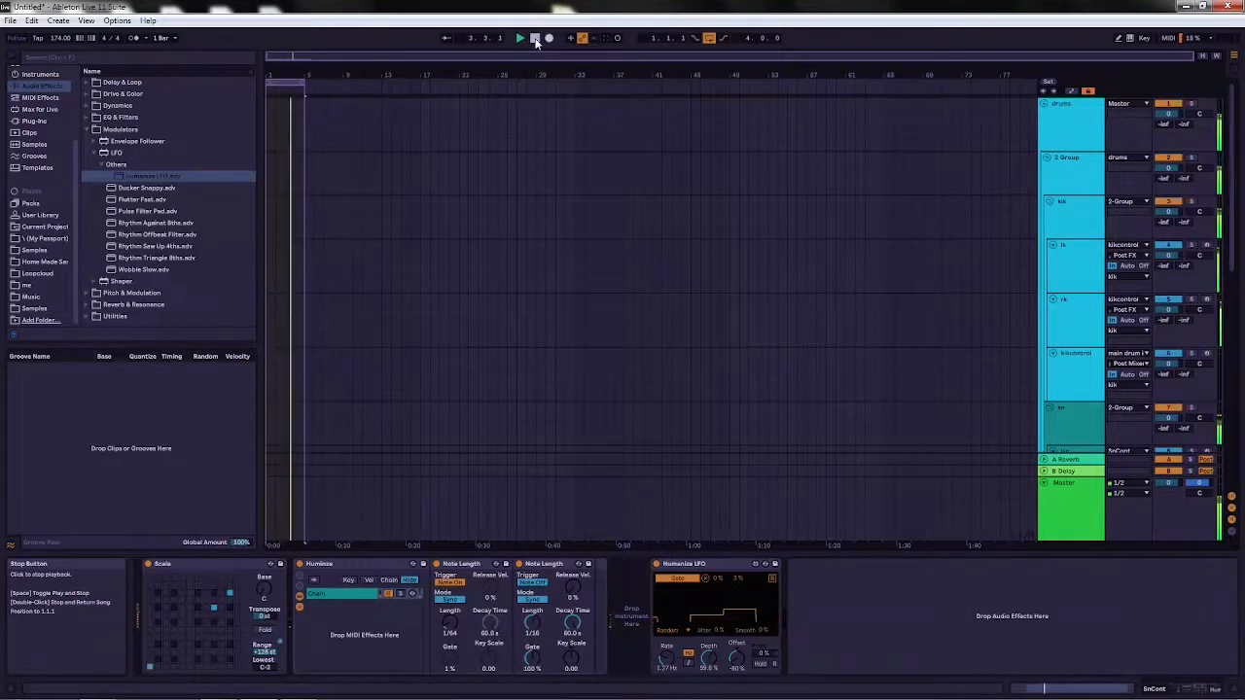
pyautogui.click(534, 41)
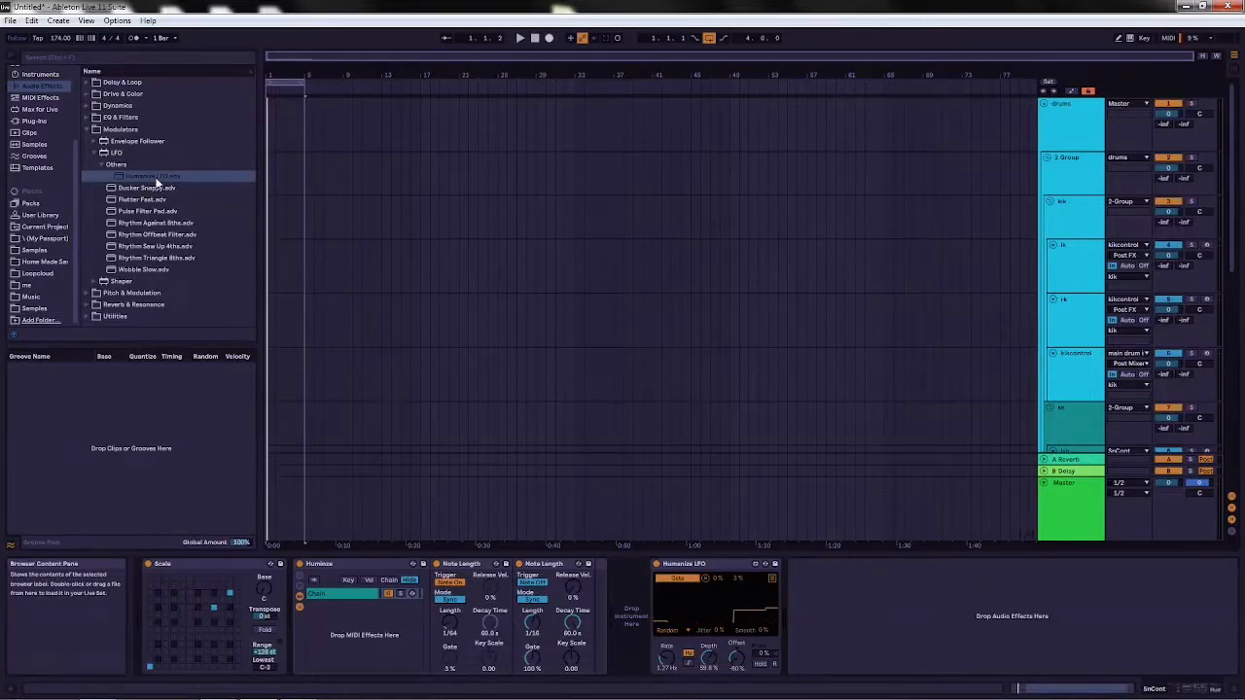
# Add a Gate from the Dynamics audio effects to the end of the kik group's device chain.
pyautogui.scroll(3, 77, 97)
pyautogui.click(88, 94)
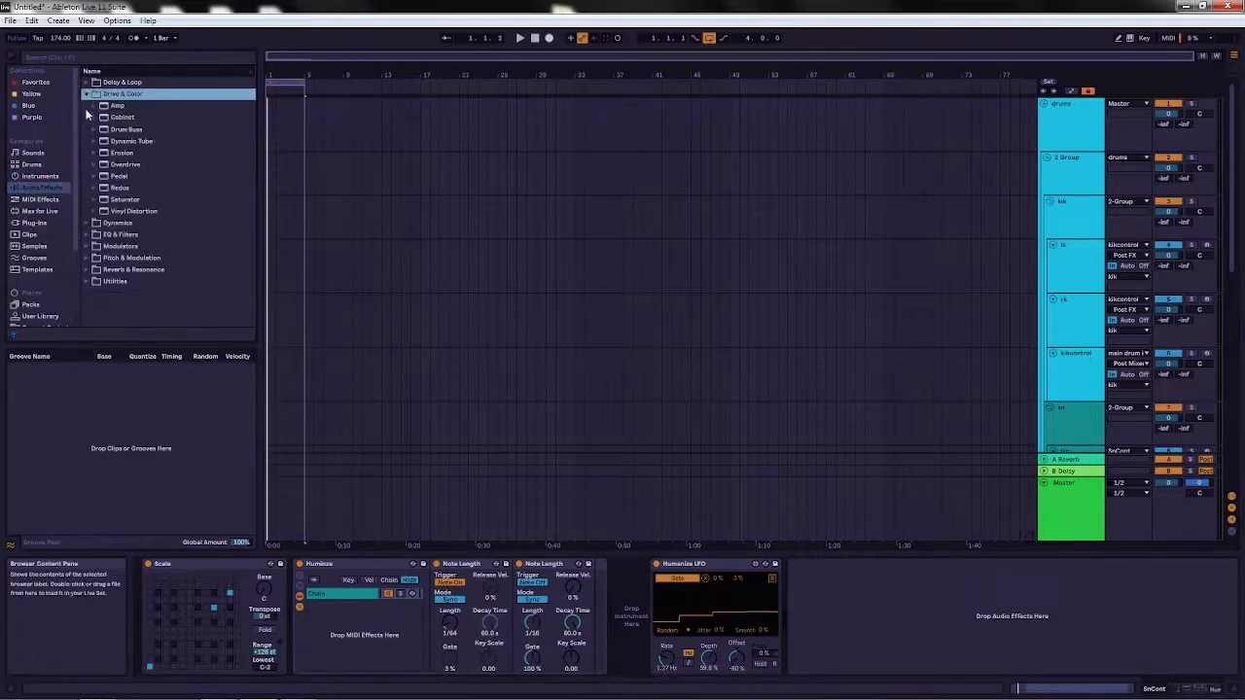
pyautogui.click(87, 93)
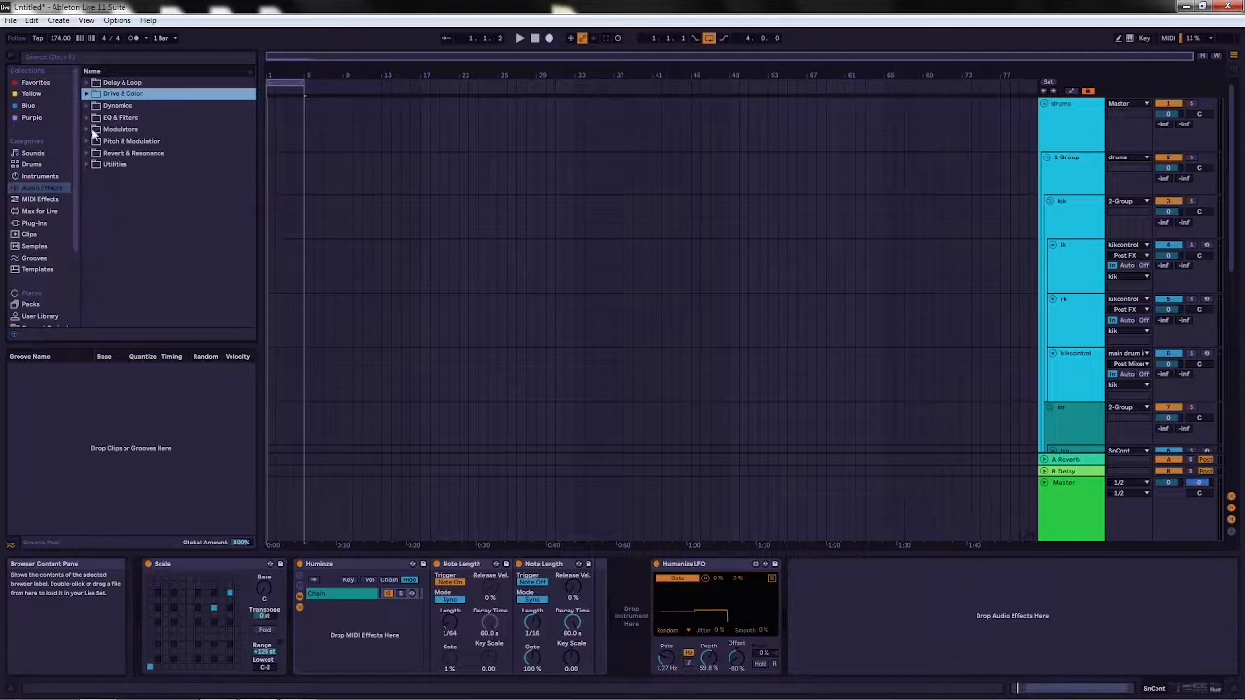
pyautogui.click(88, 106)
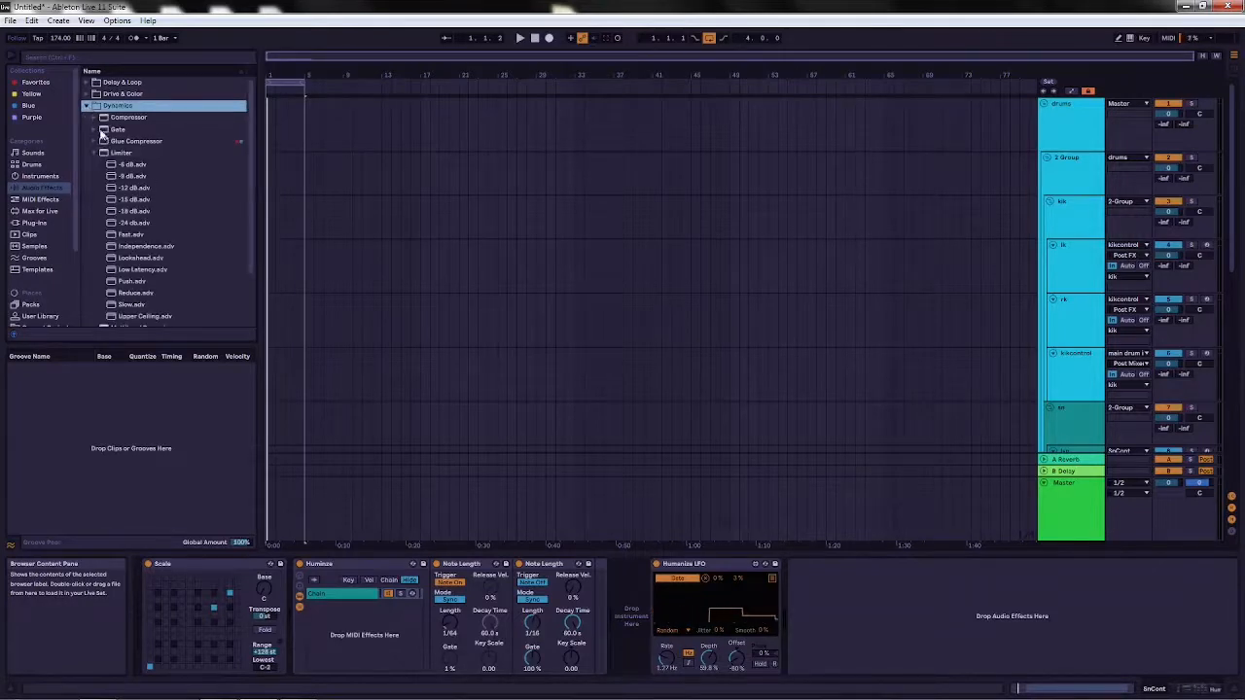
pyautogui.click(119, 134)
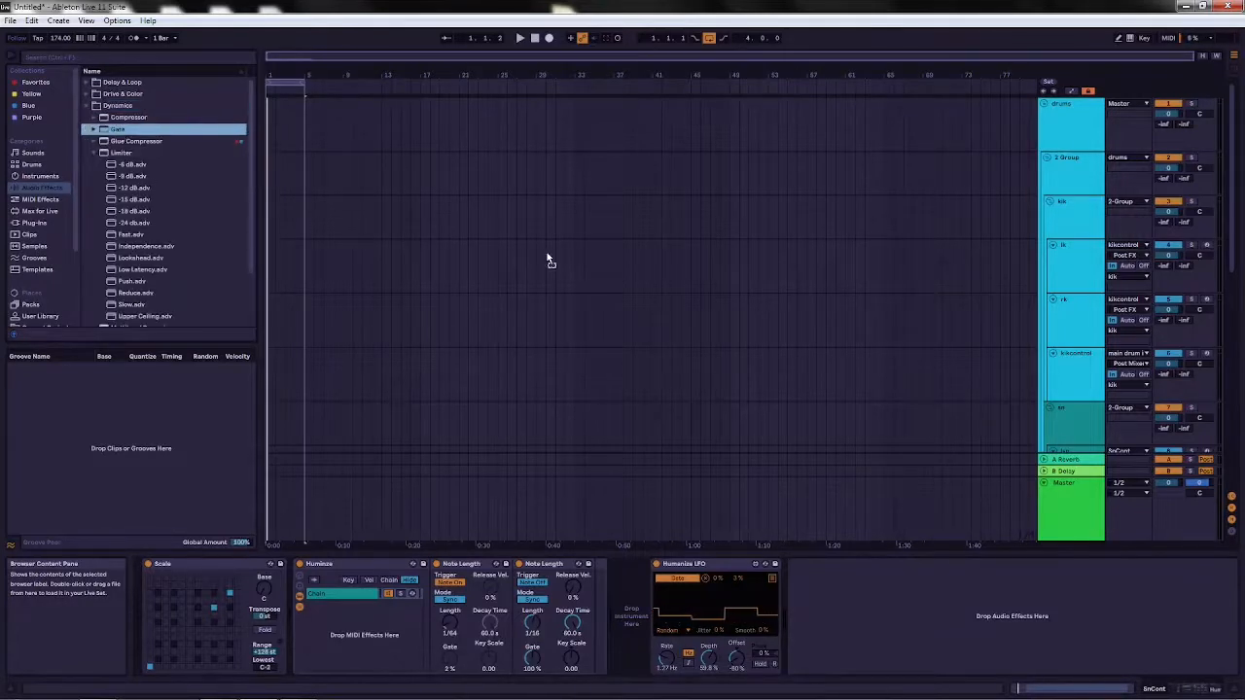
pyautogui.moveTo(937, 212); pyautogui.dragTo(900, 218)
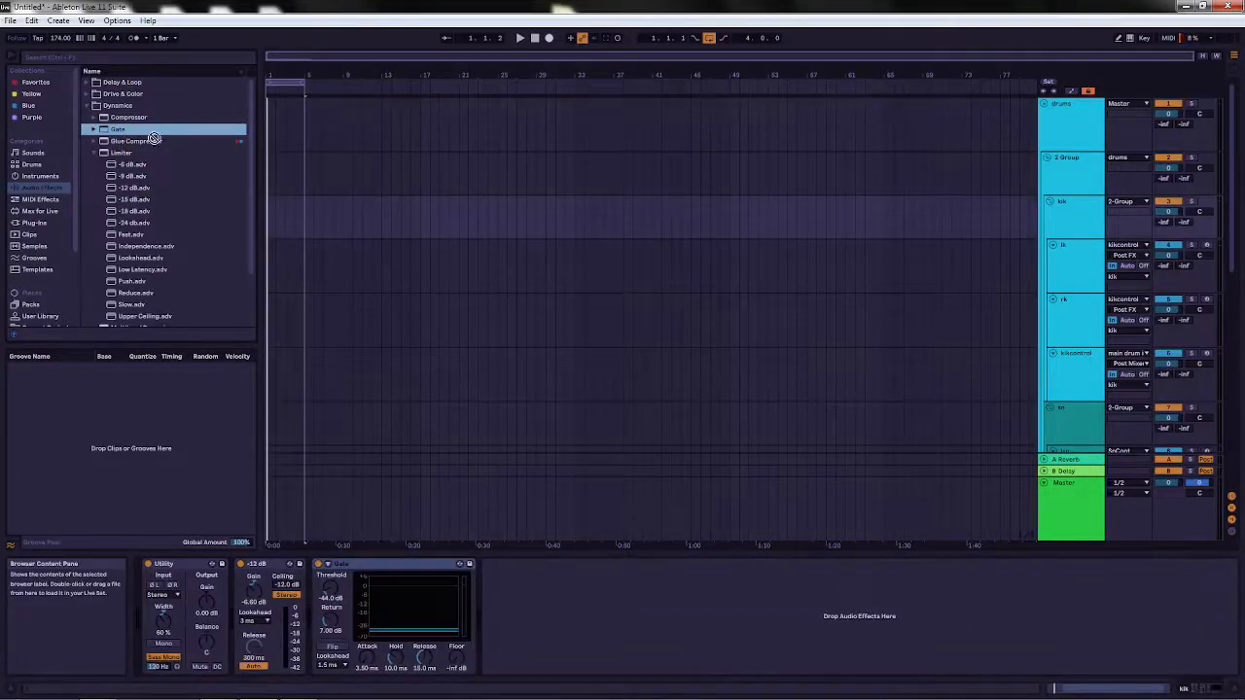
# Add a Gate to the sn group, the hh group and the PERC track.
pyautogui.moveTo(994, 456); pyautogui.dragTo(1067, 447)
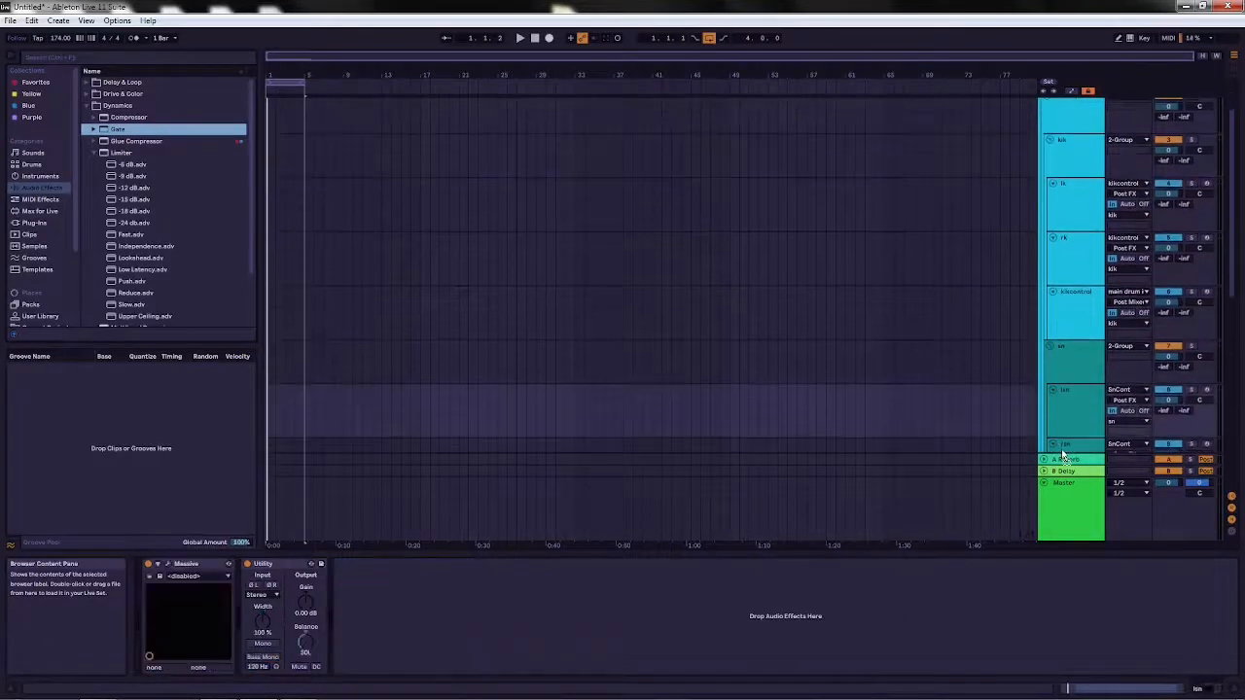
pyautogui.click(953, 341)
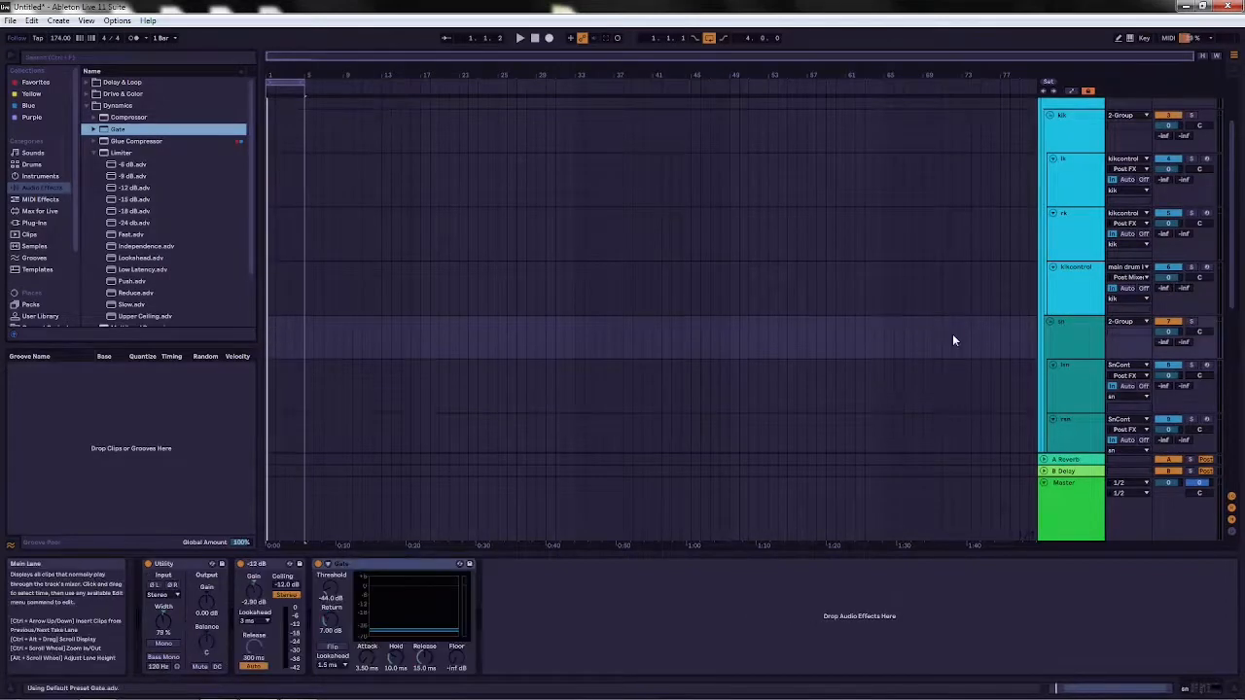
pyautogui.scroll(-5, 825, 325)
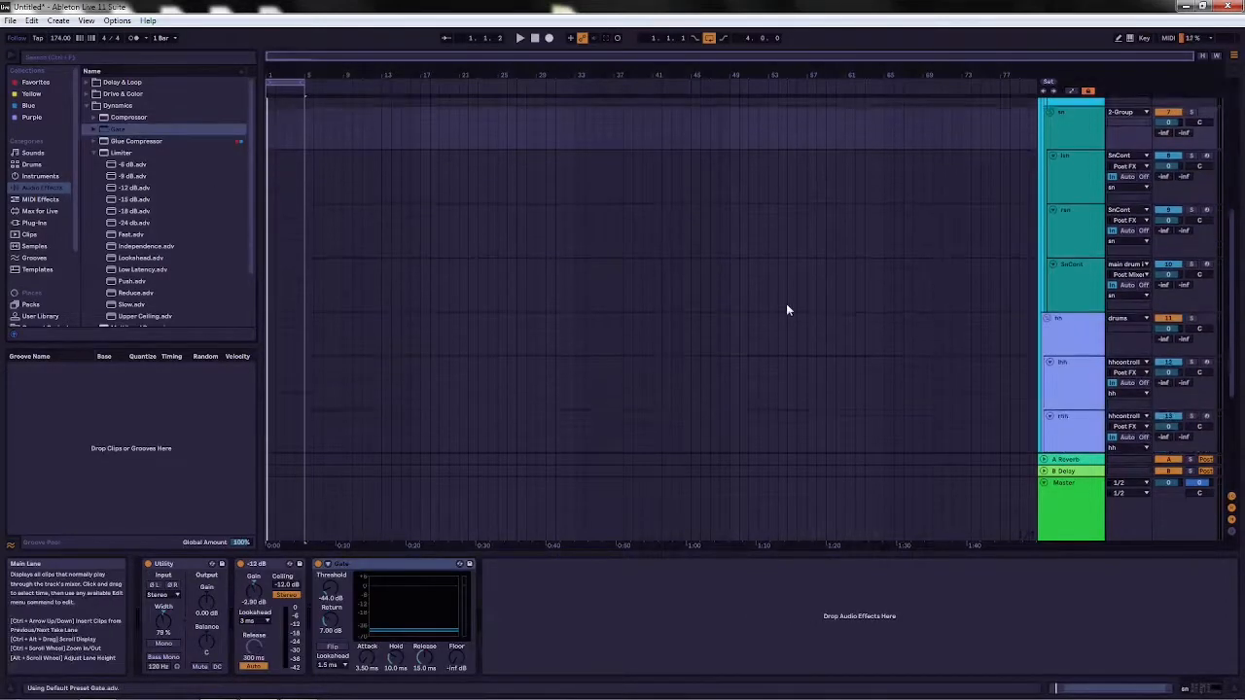
pyautogui.click(119, 130)
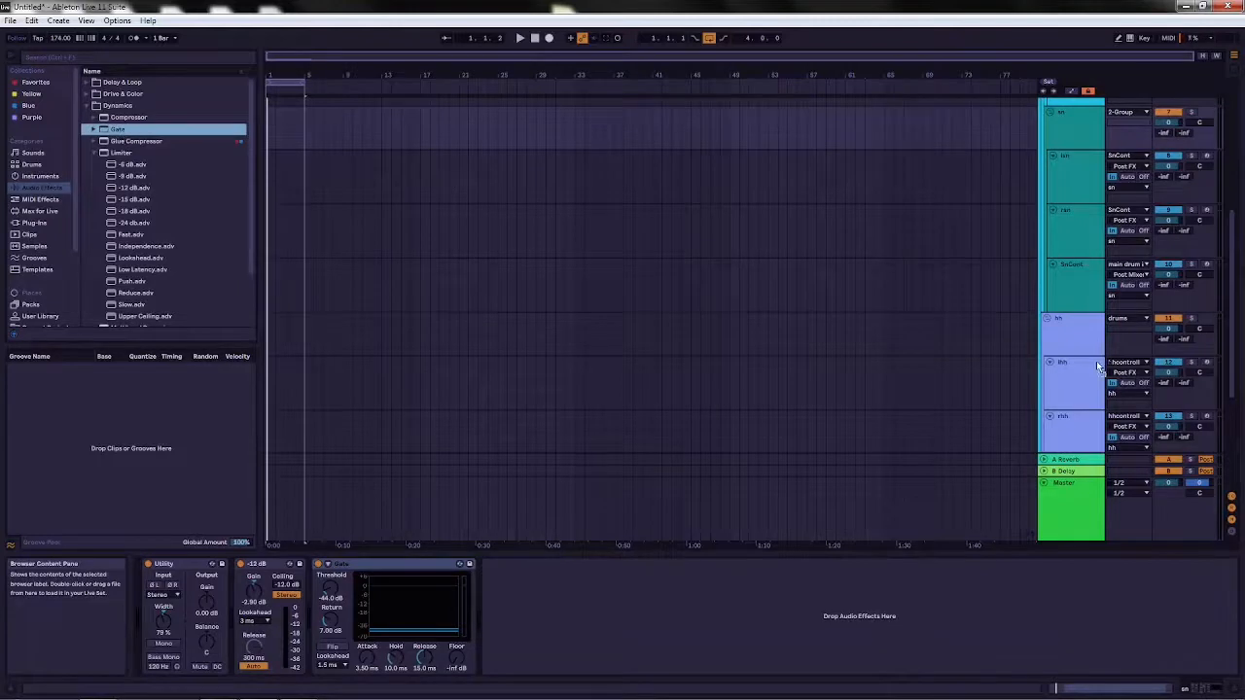
pyautogui.click(921, 343)
pyautogui.scroll(-4, 916, 339)
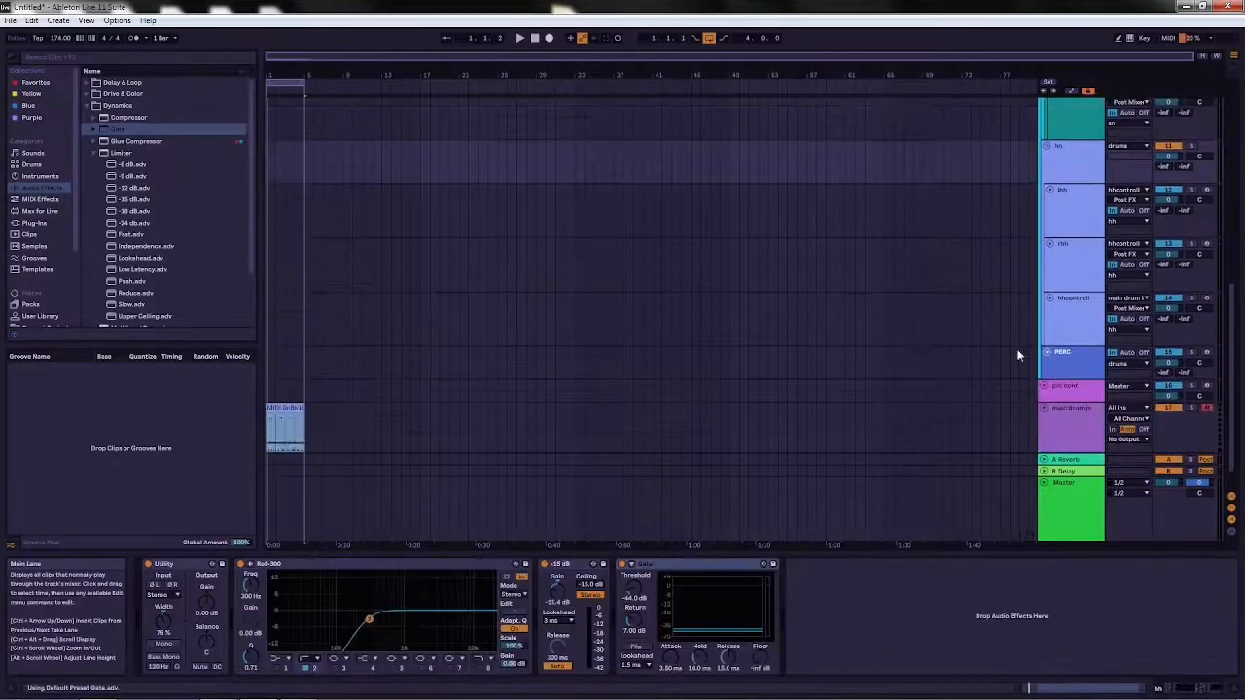
pyautogui.click(119, 132)
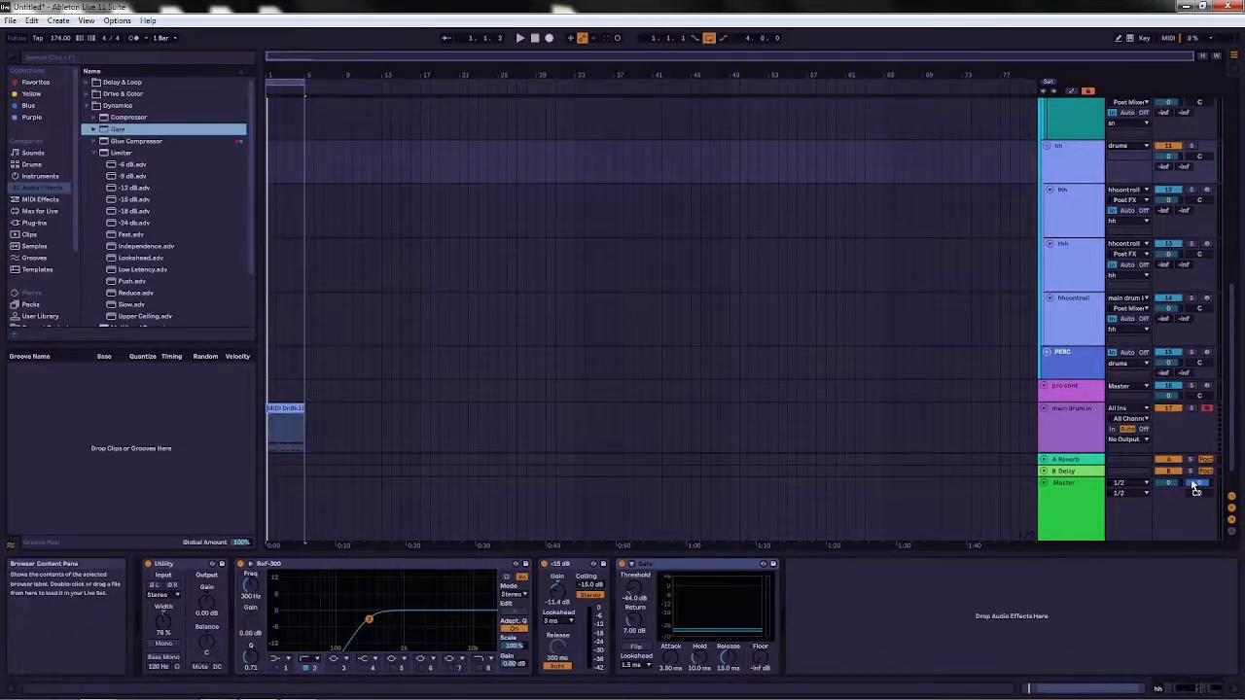
pyautogui.click(969, 368)
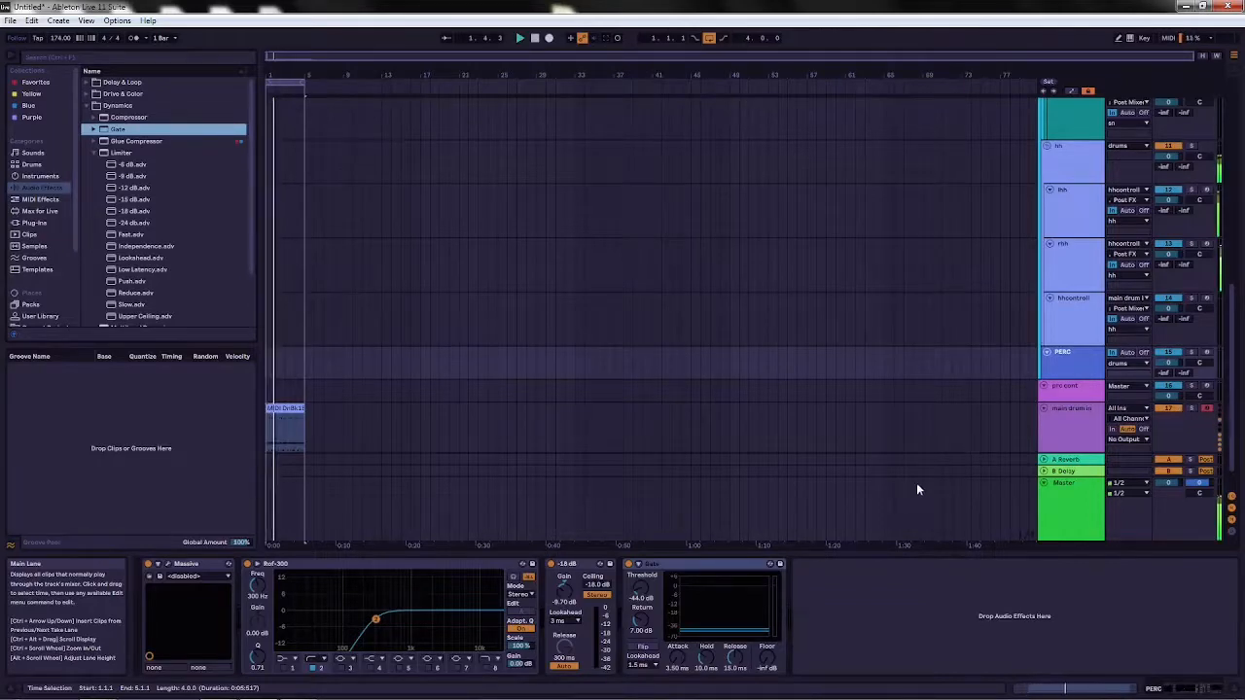
# Review the 2-Group and kik device chains and delete the plug-in from the Master track.
pyautogui.scroll(5, 638, 253)
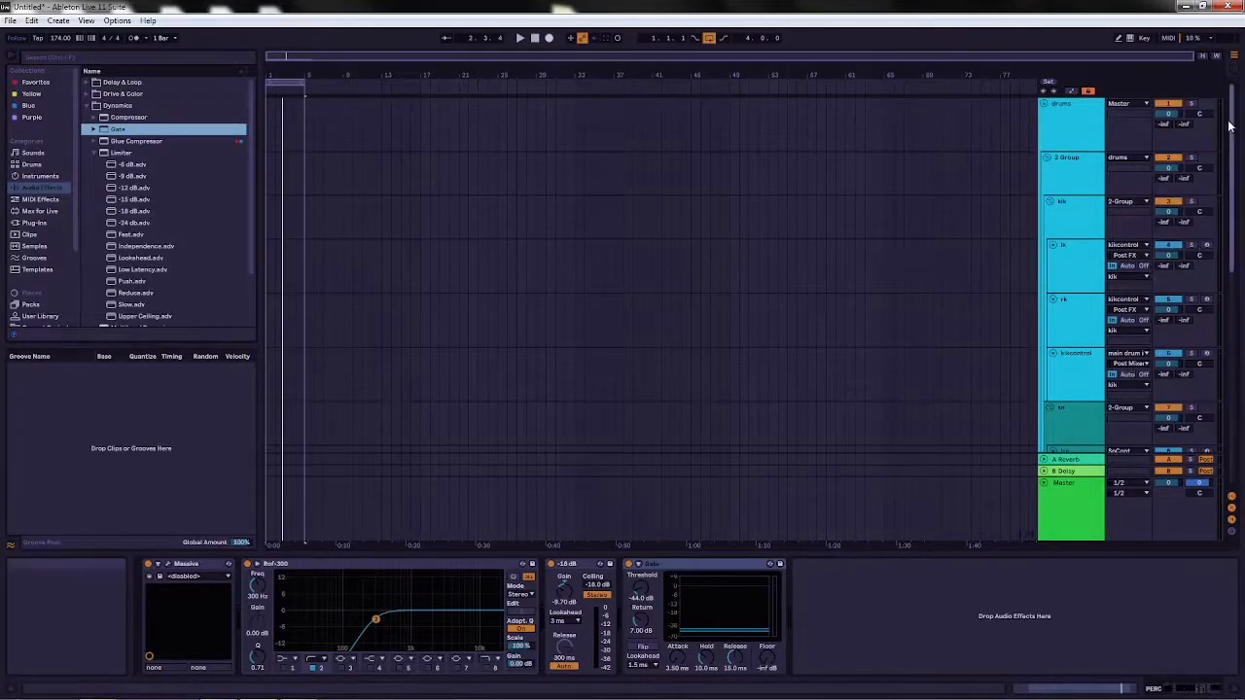
pyautogui.click(1063, 170)
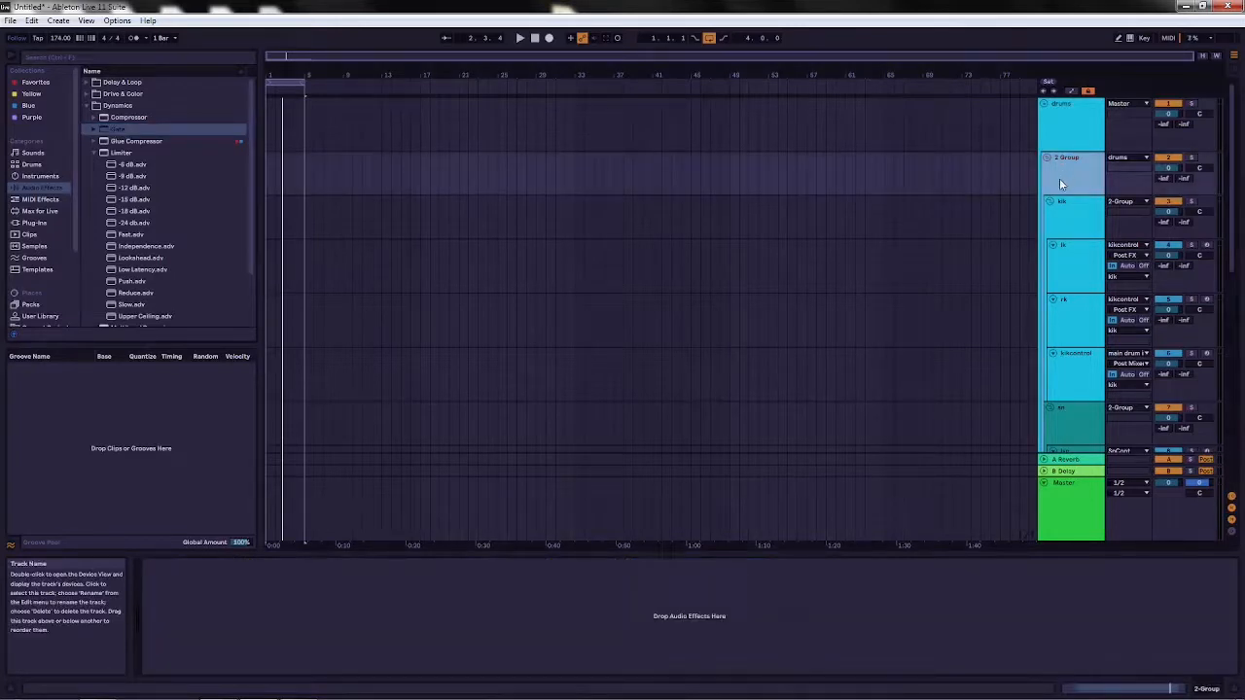
pyautogui.click(1086, 223)
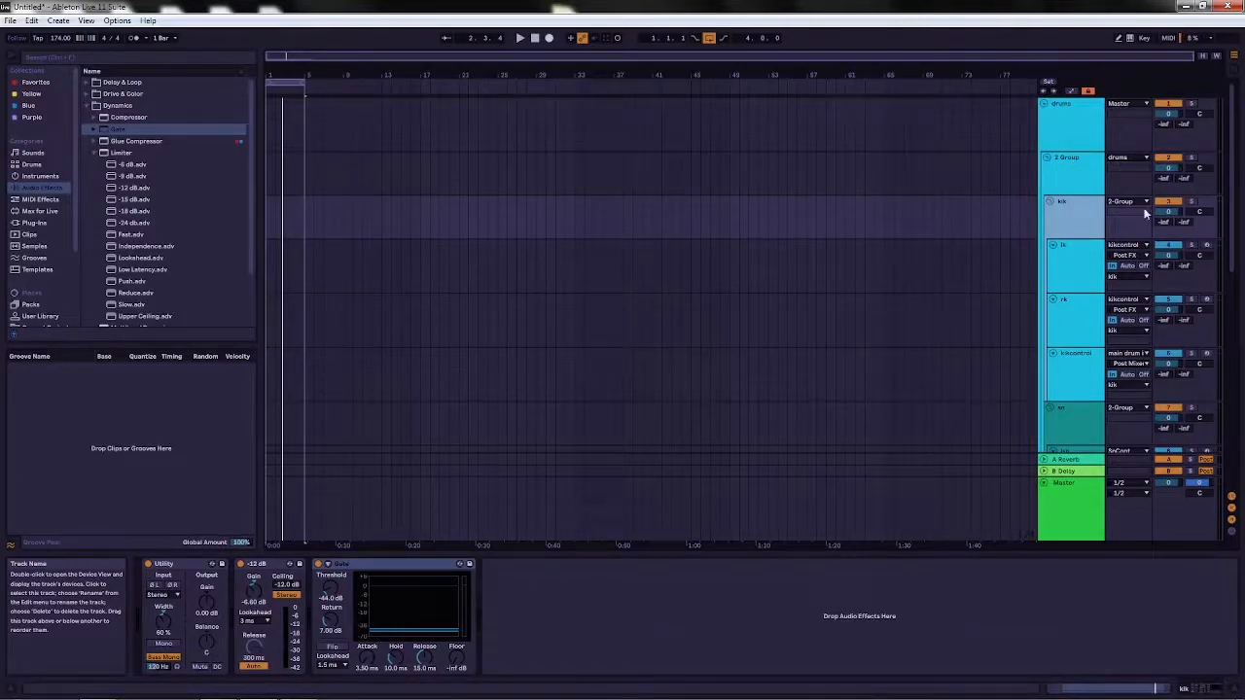
pyautogui.click(1067, 488)
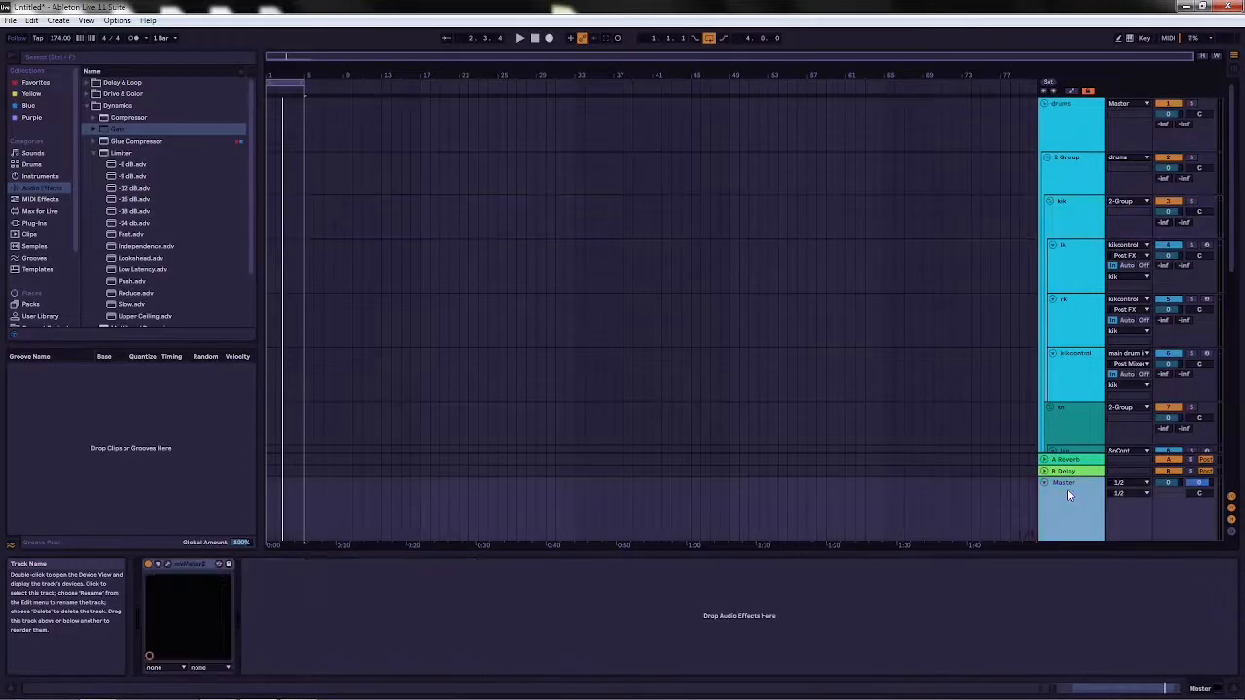
pyautogui.click(207, 569)
pyautogui.press('Delete')
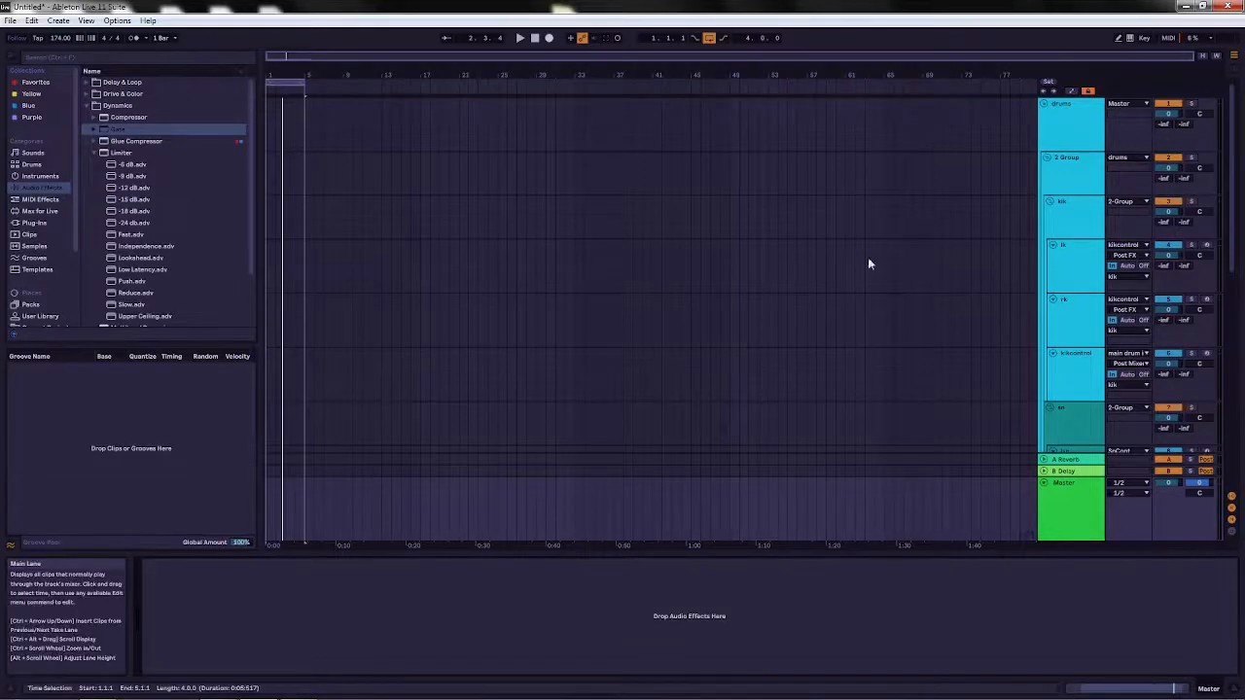
# Add the Kick eq preset of EQ Eight to the kik group and move its -12 dB limiter to the end of the chain.
pyautogui.click(94, 129)
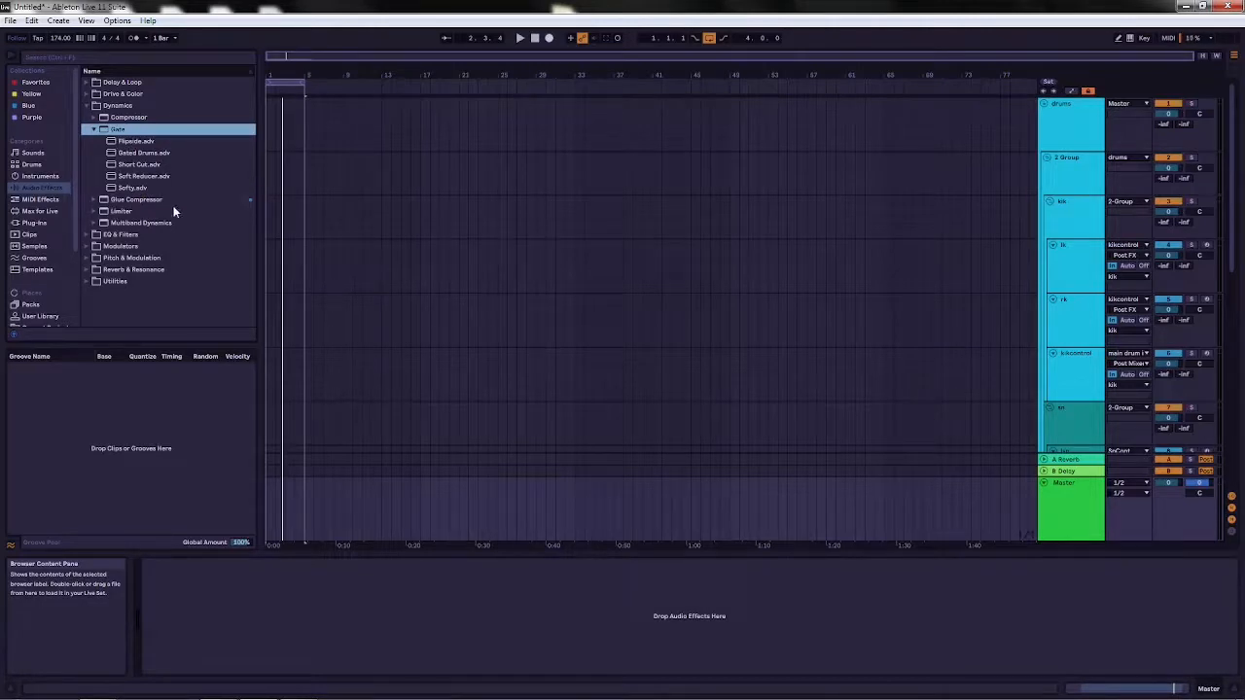
pyautogui.click(86, 236)
pyautogui.scroll(-2, 160, 228)
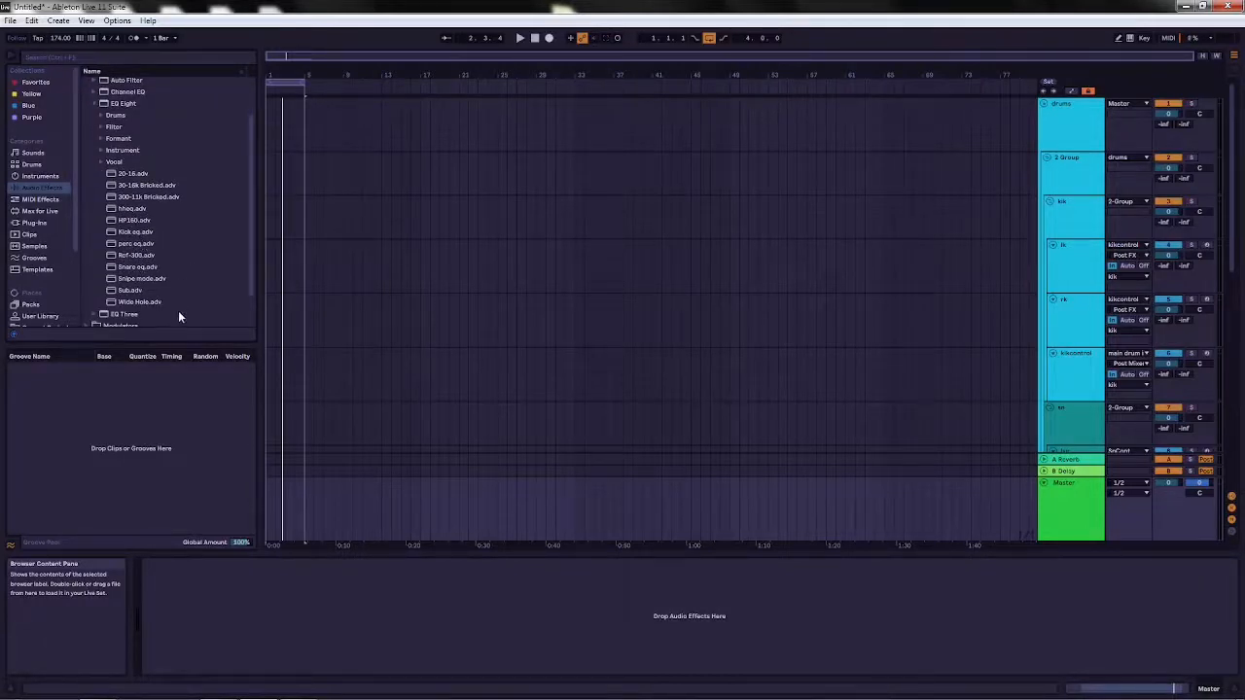
pyautogui.click(125, 230)
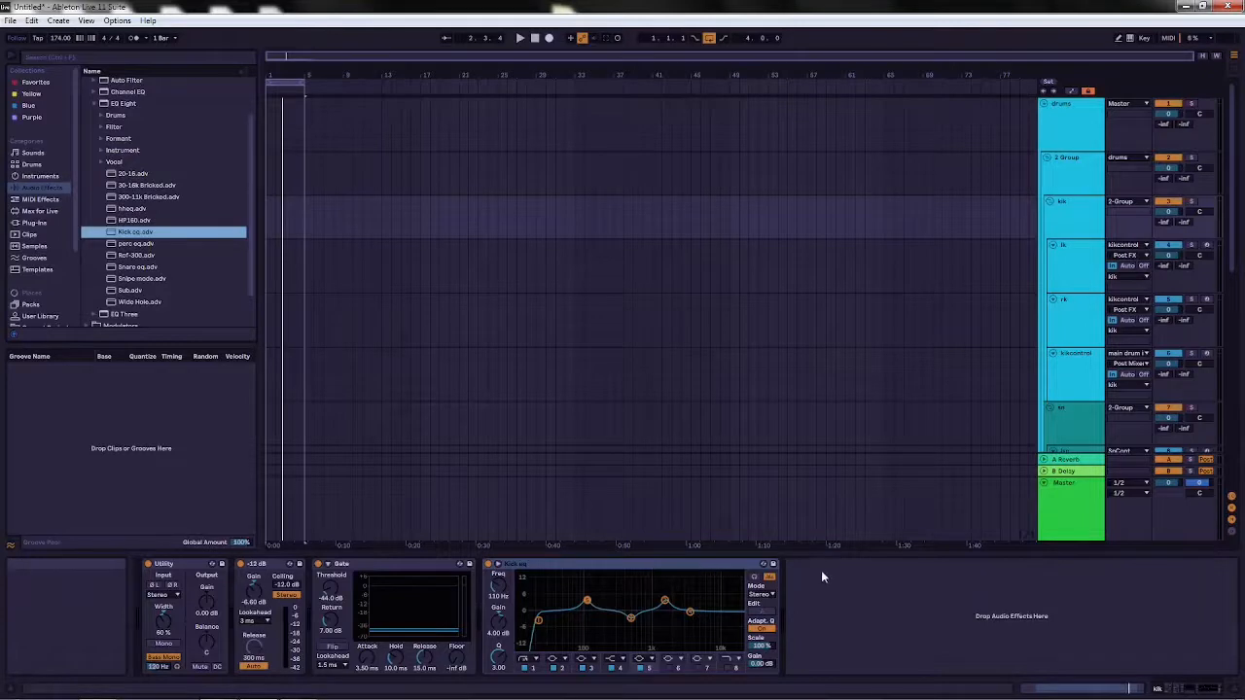
pyautogui.click(271, 566)
pyautogui.moveTo(830, 624); pyautogui.dragTo(820, 630)
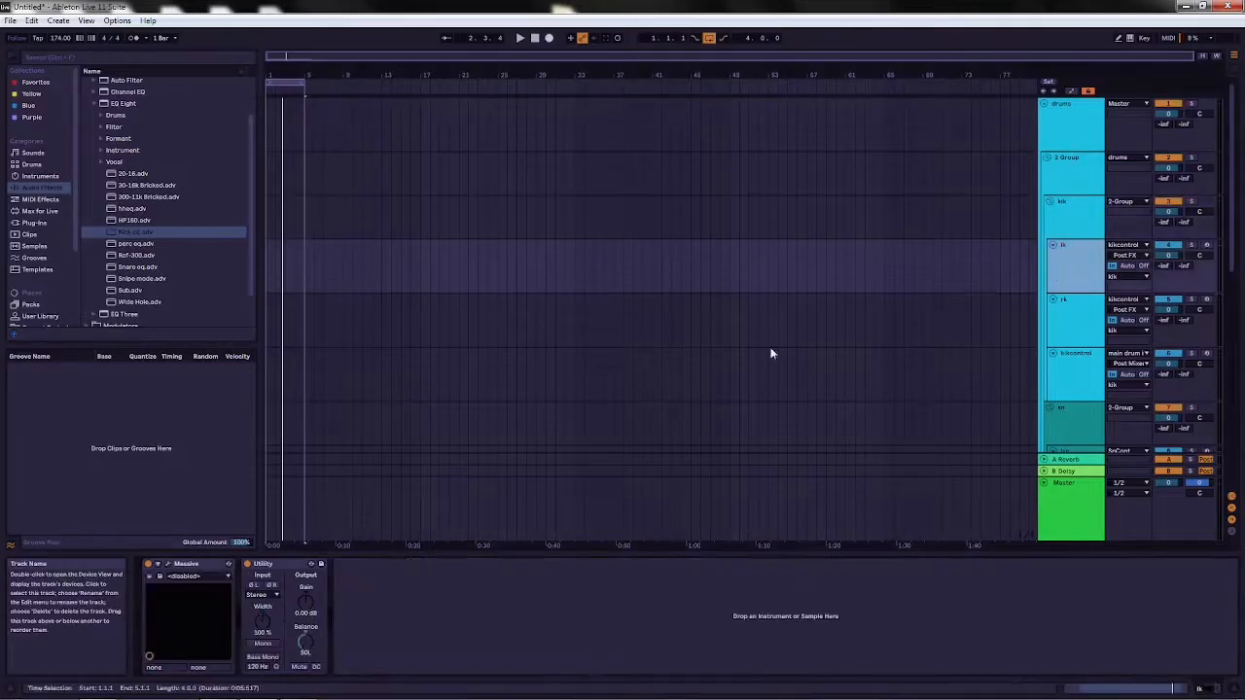
# Inspect the EQ page of the lk track's Massive, check the kik group's device chain and audition the loop.
pyautogui.click(167, 564)
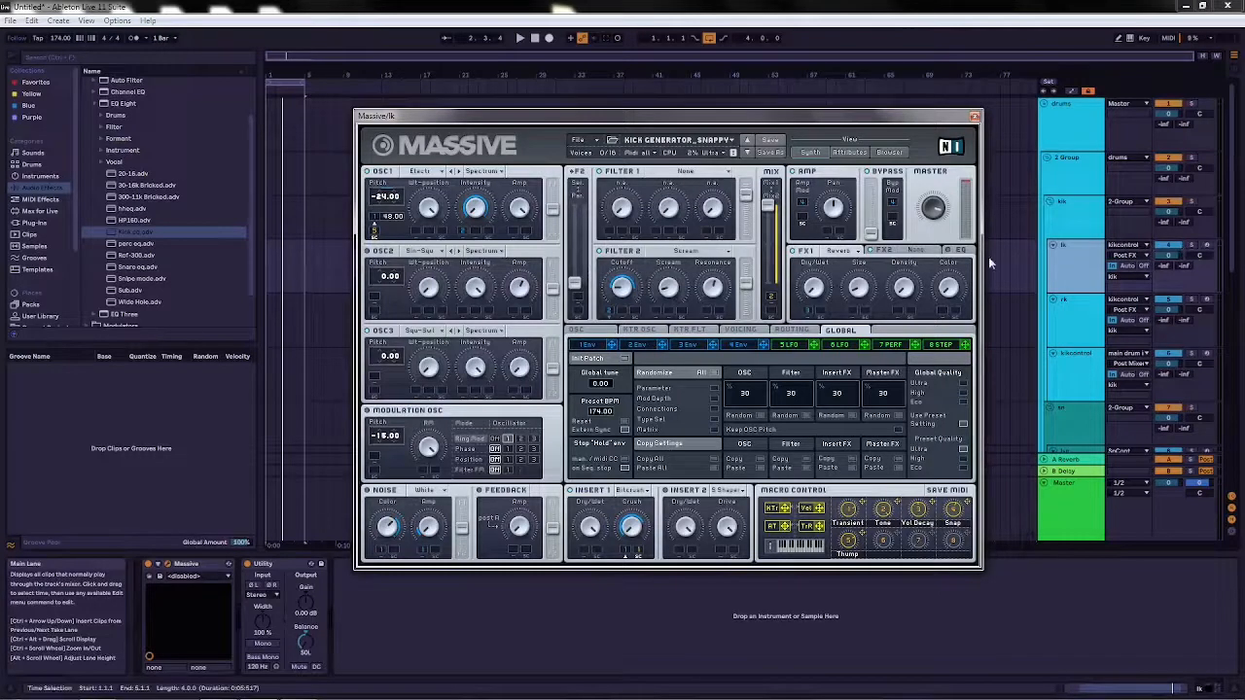
pyautogui.click(960, 251)
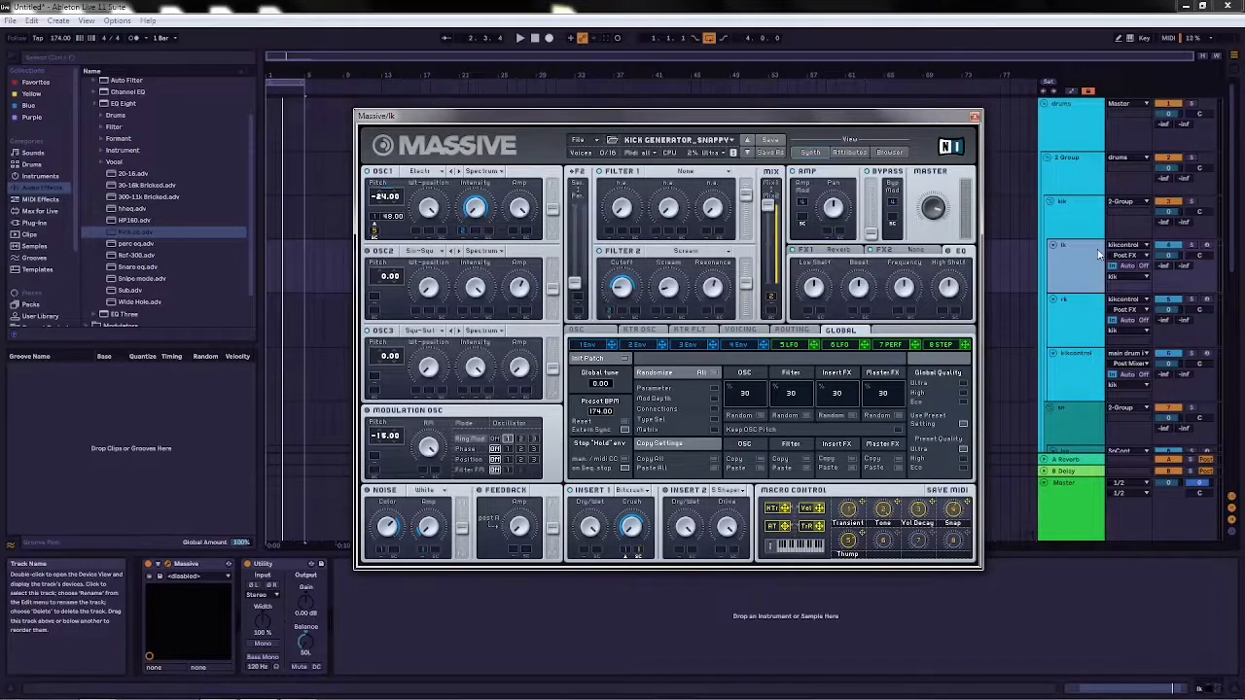
pyautogui.click(1062, 205)
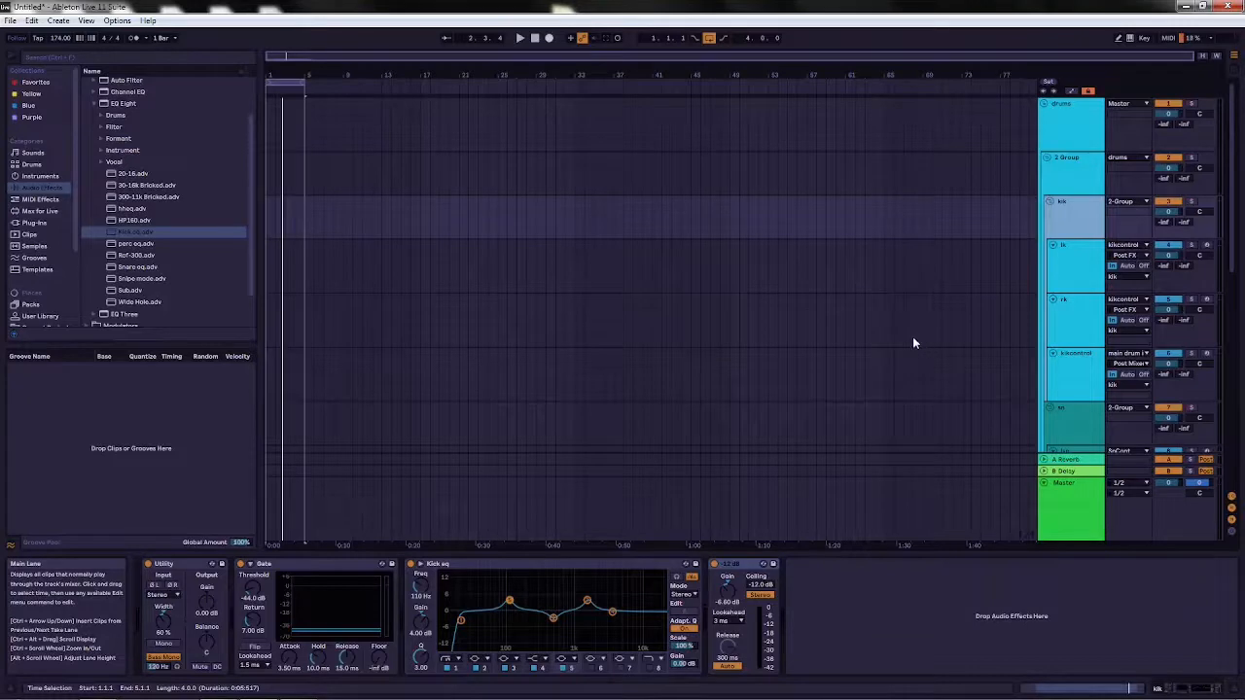
pyautogui.press('space')
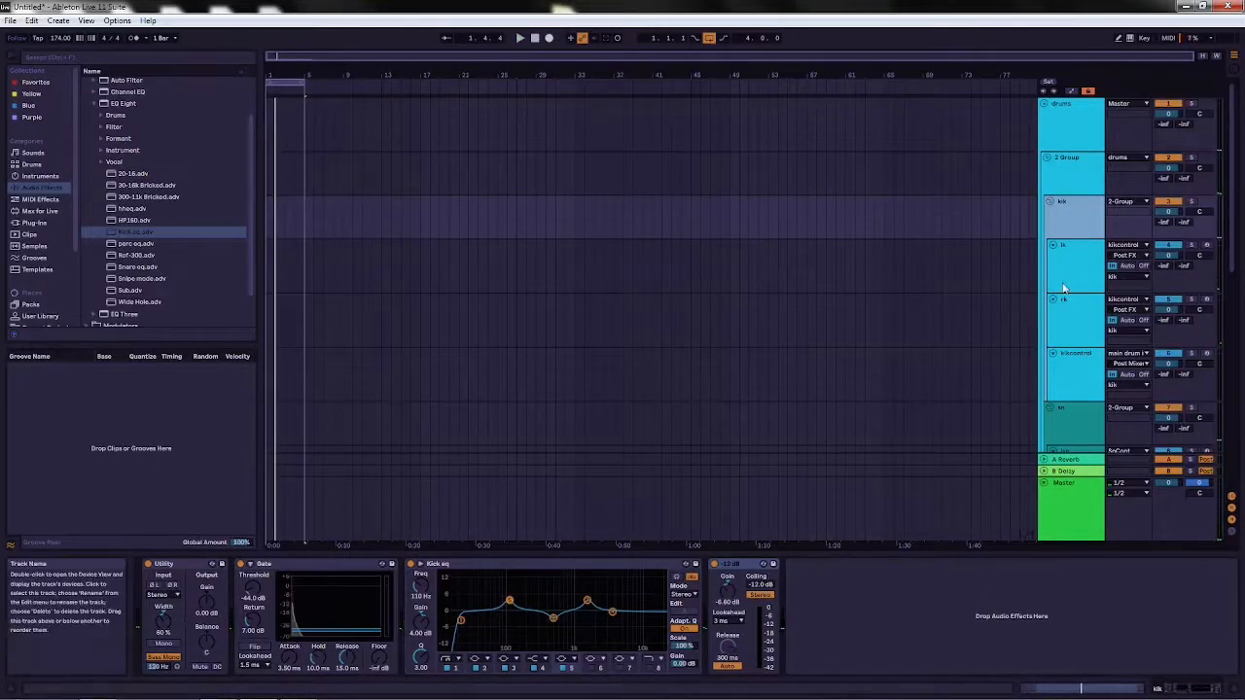
# Add the Snare eq preset of EQ Eight to the end of the sn group's device chain.
pyautogui.scroll(-1, 1074, 402)
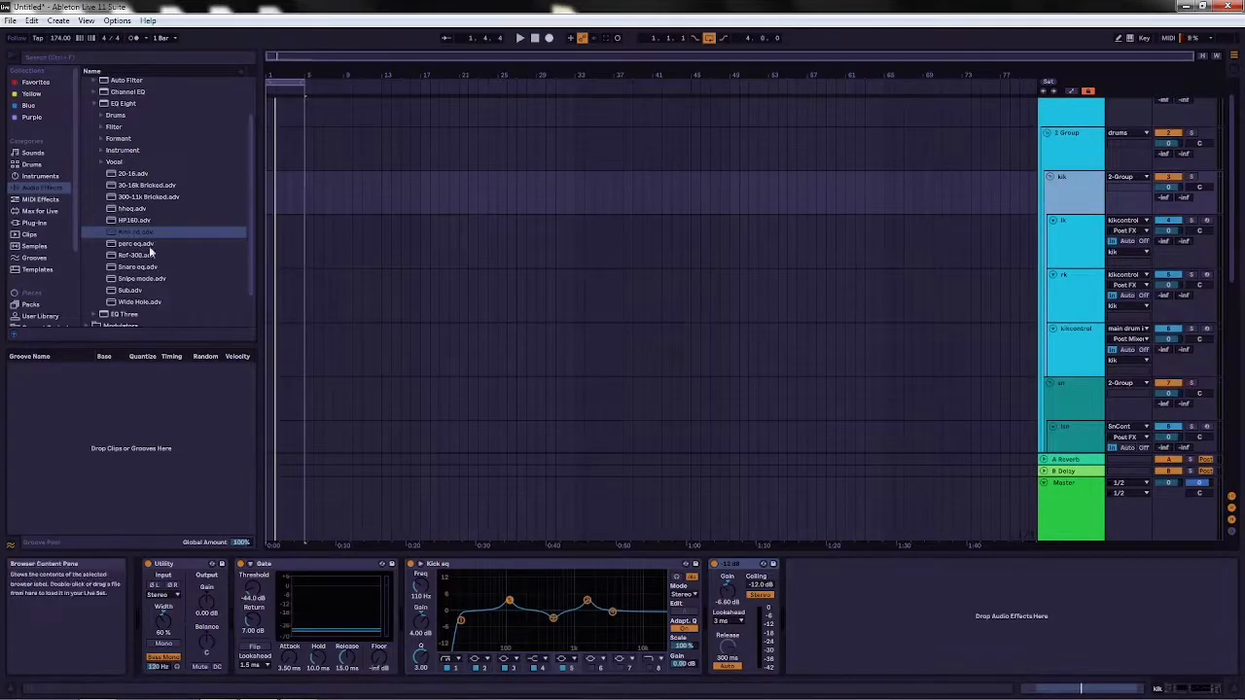
pyautogui.click(1061, 406)
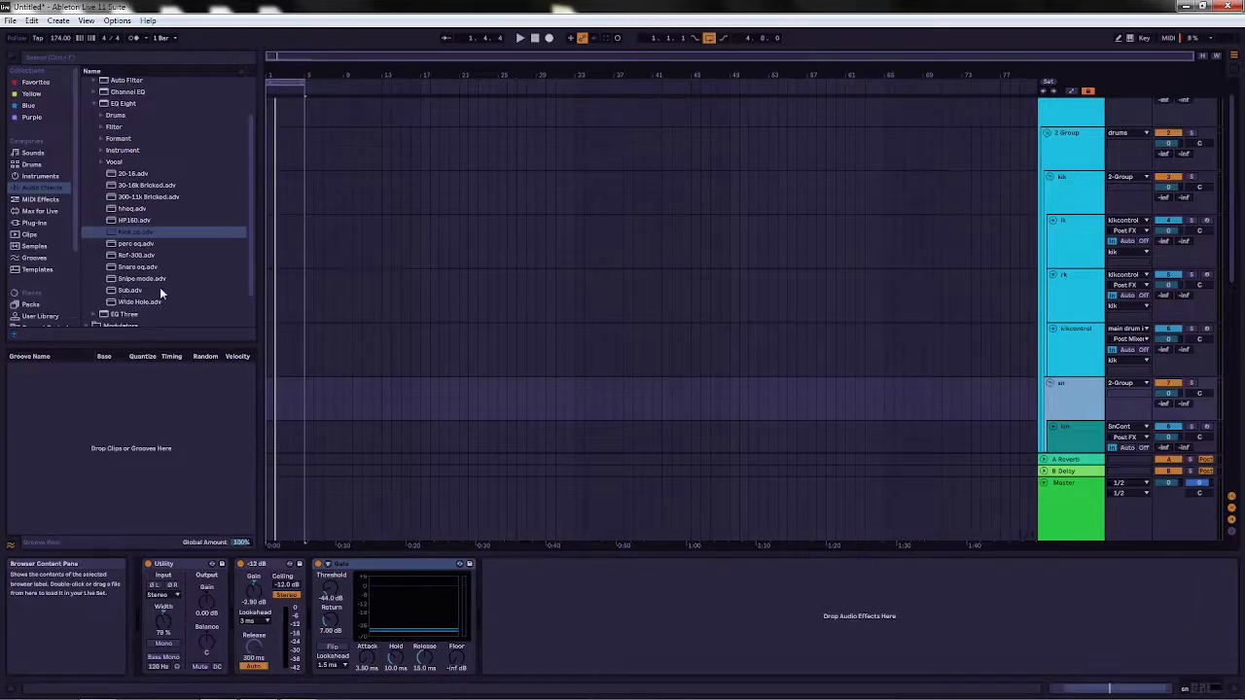
pyautogui.click(137, 267)
pyautogui.moveTo(713, 539); pyautogui.dragTo(604, 595)
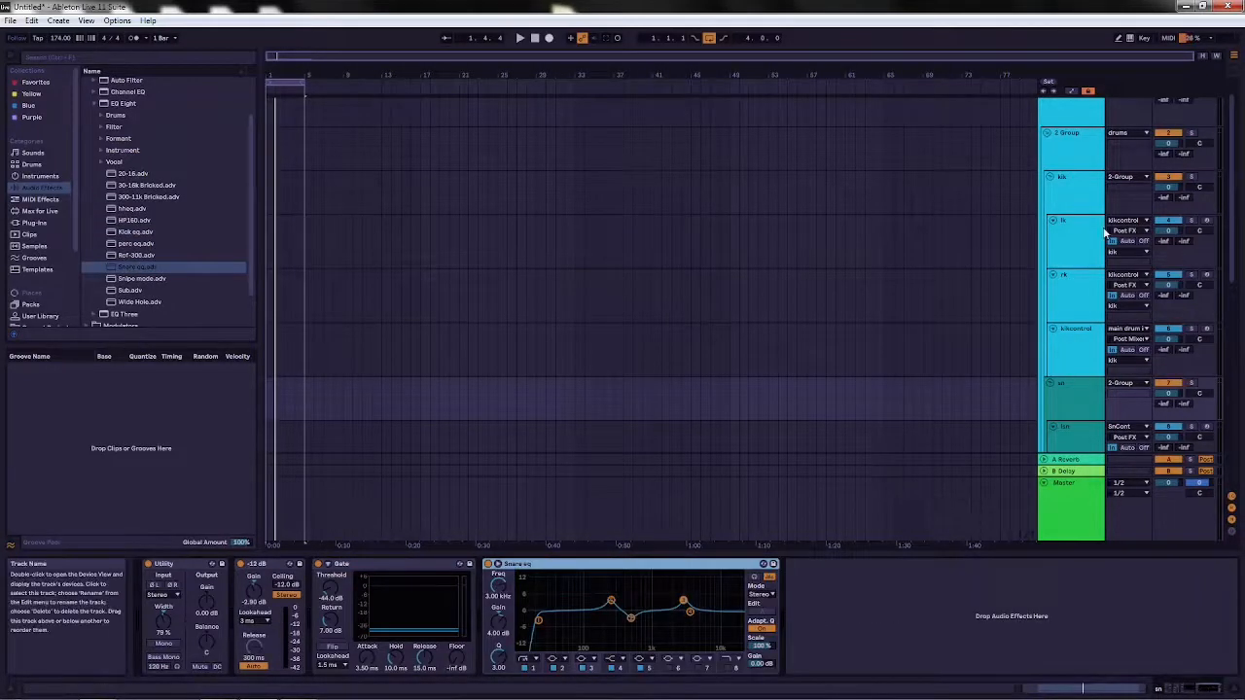
# Review the kik and sn group device chains and inspect bands 2, 3 and 5 of the Snare eq.
pyautogui.click(1069, 193)
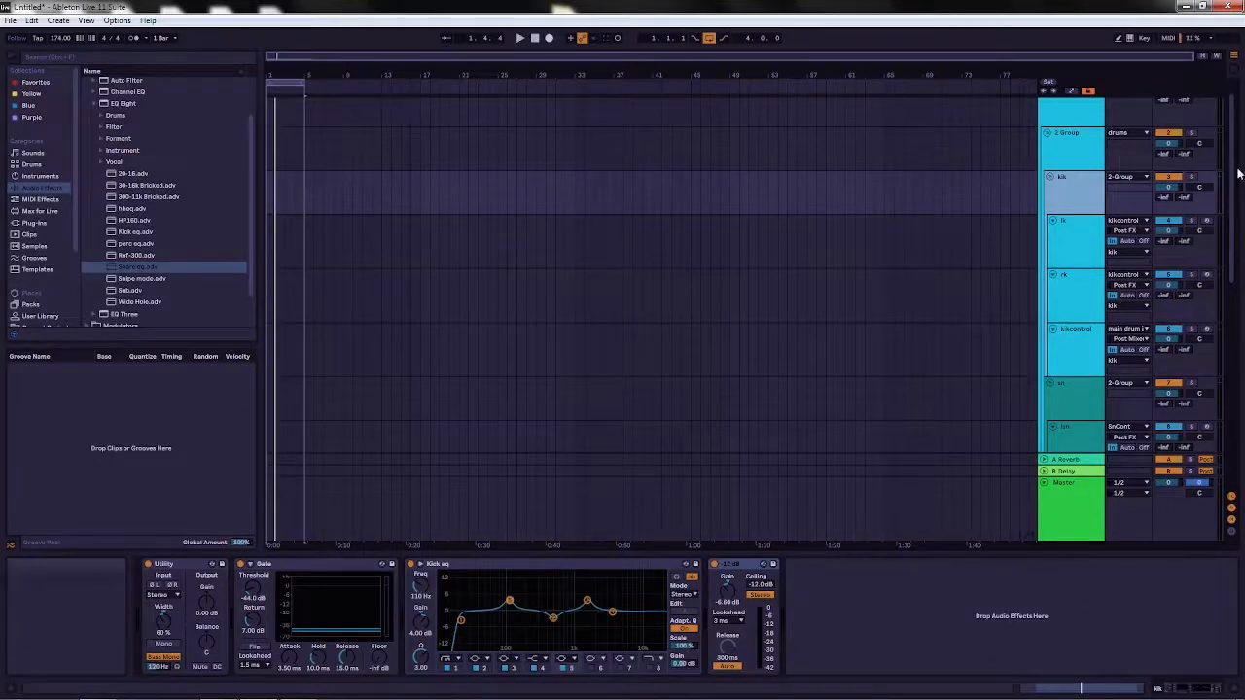
pyautogui.moveTo(1232, 191); pyautogui.dragTo(1220, 237)
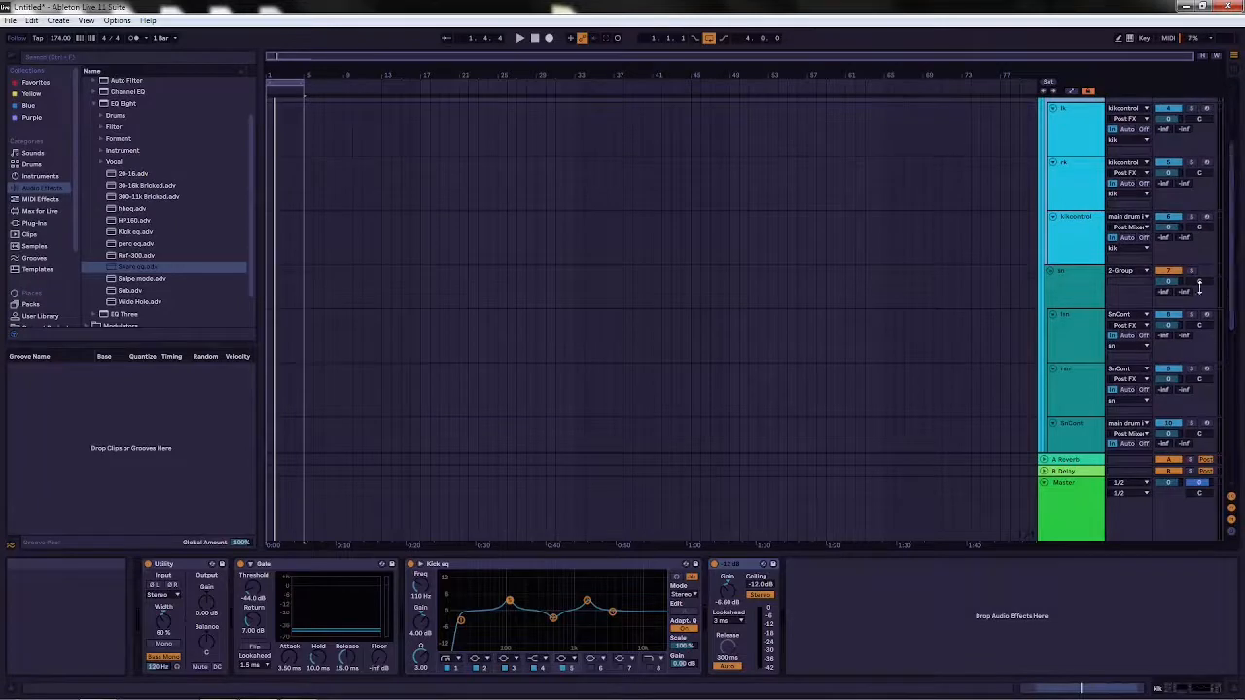
pyautogui.click(1067, 276)
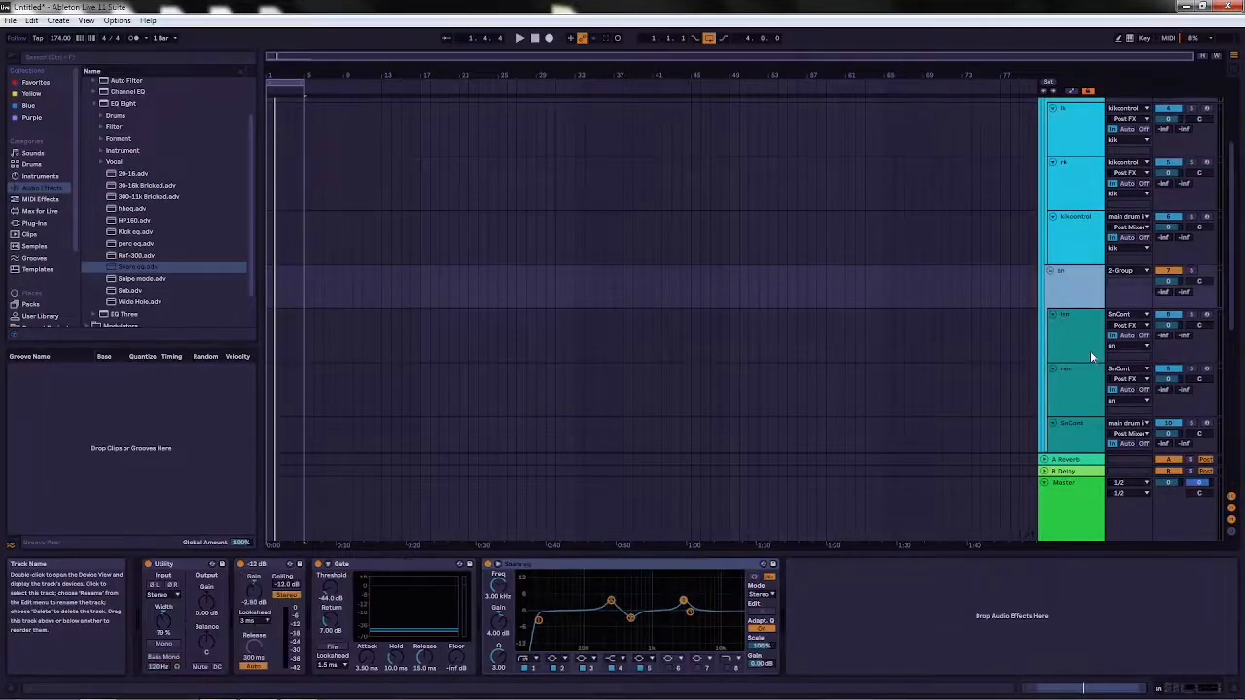
pyautogui.click(1090, 350)
pyautogui.click(1072, 286)
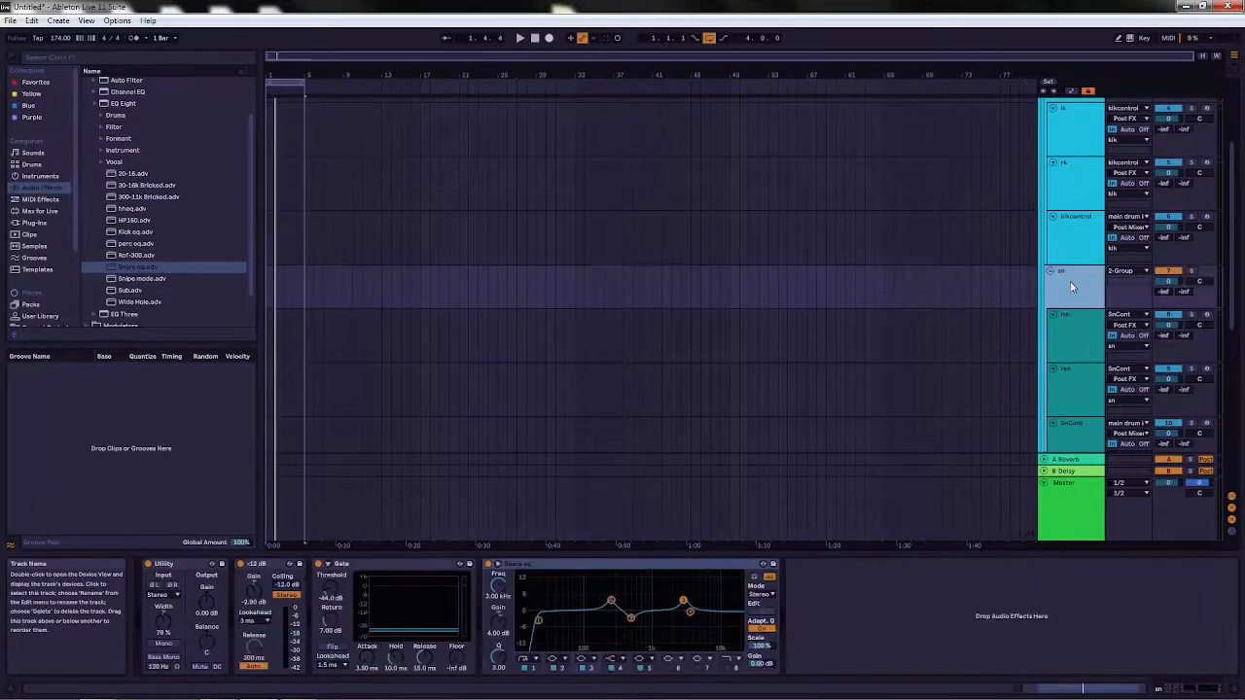
pyautogui.click(561, 670)
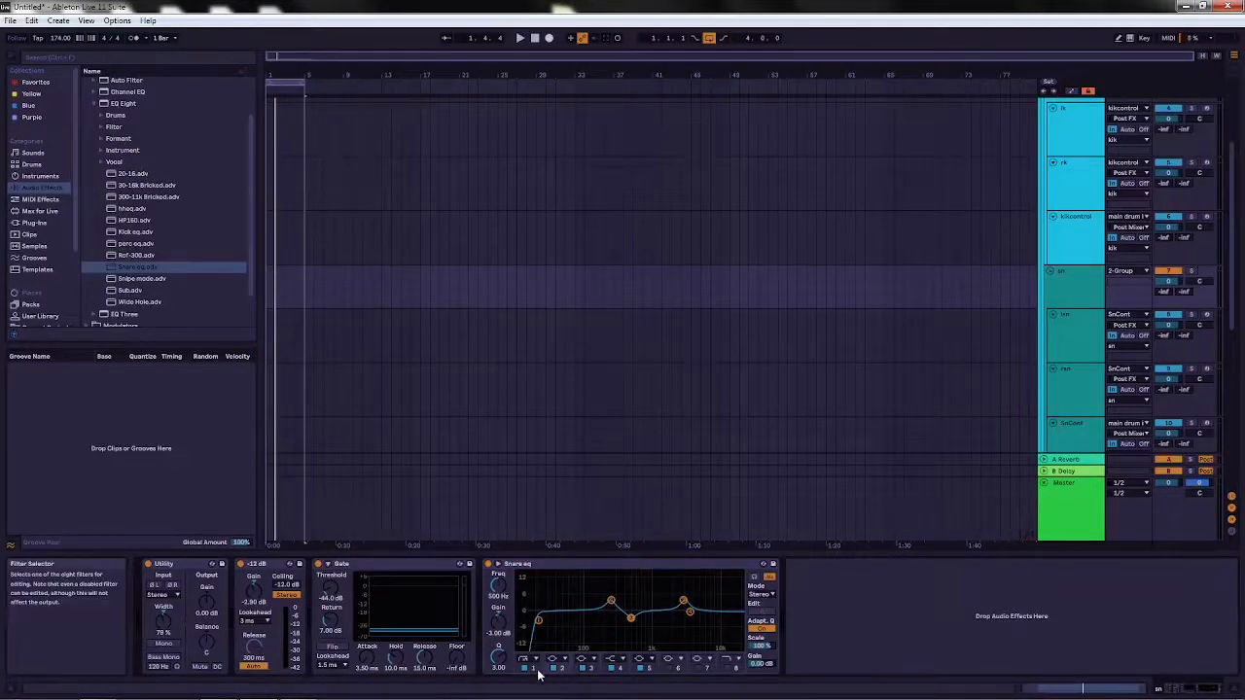
pyautogui.click(592, 670)
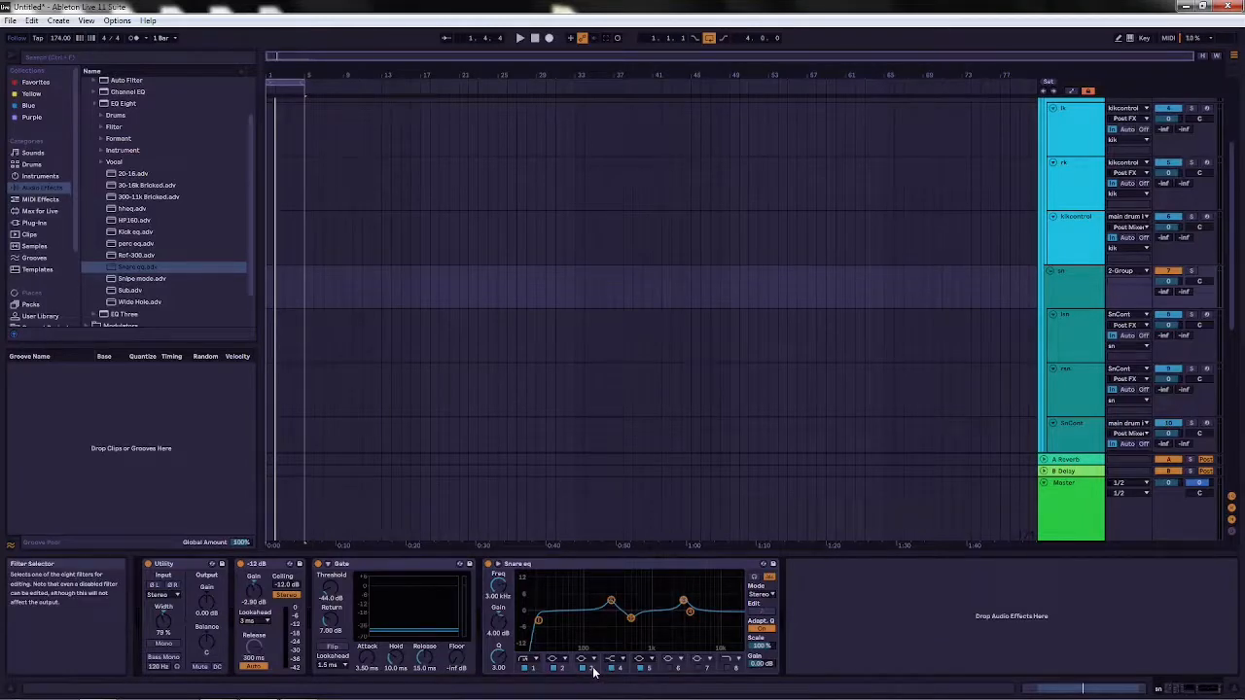
pyautogui.click(648, 671)
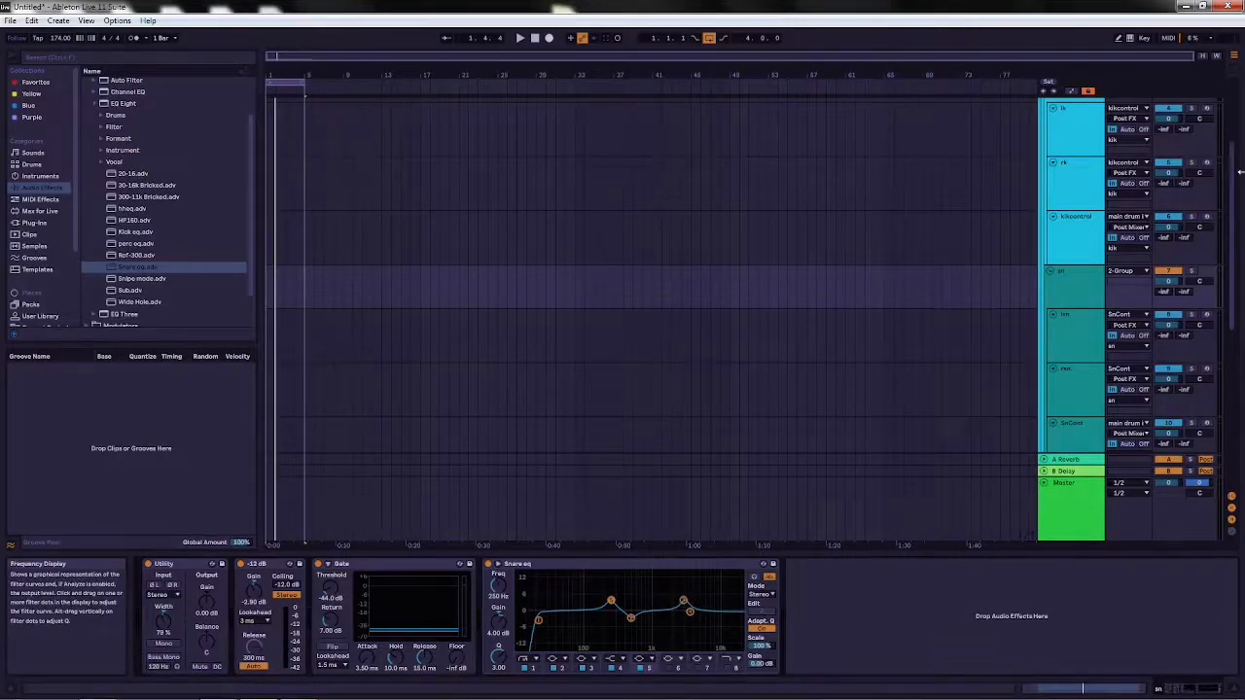
# Swap the hh group's Ref-300 EQ for the hheq preset and move its Gate directly after the Utility.
pyautogui.moveTo(1232, 286); pyautogui.dragTo(1235, 225)
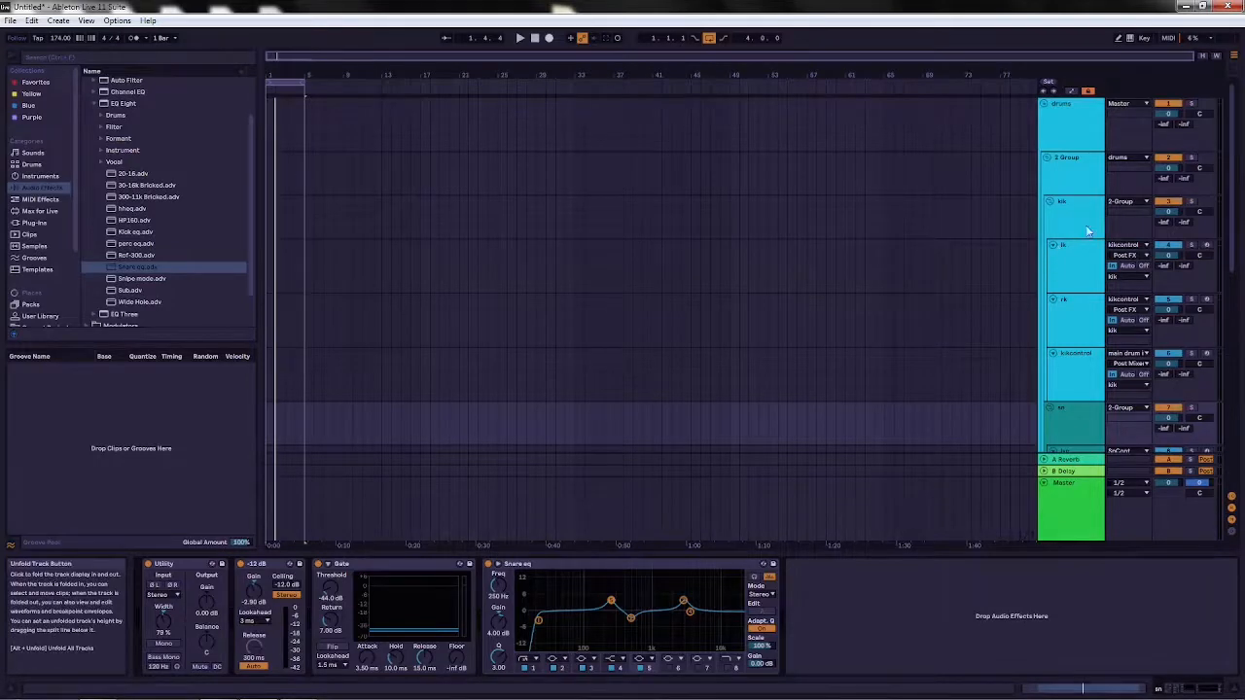
pyautogui.moveTo(1231, 119); pyautogui.dragTo(1229, 176)
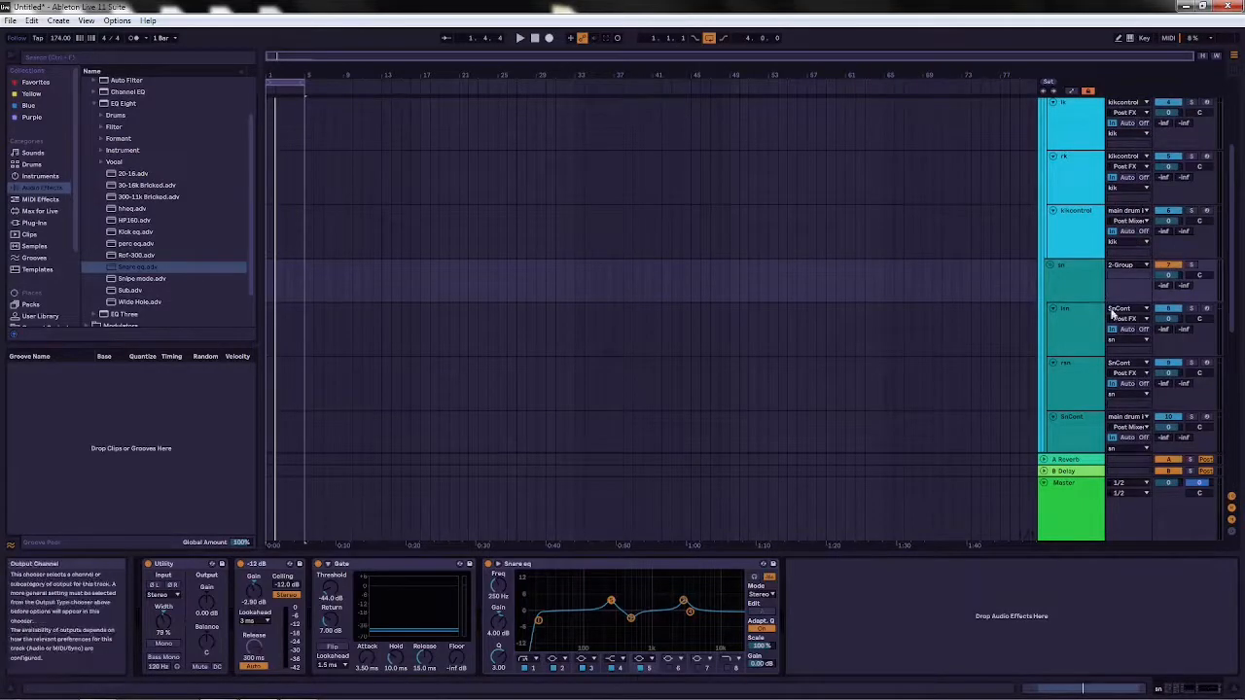
pyautogui.moveTo(1233, 252); pyautogui.dragTo(1231, 360)
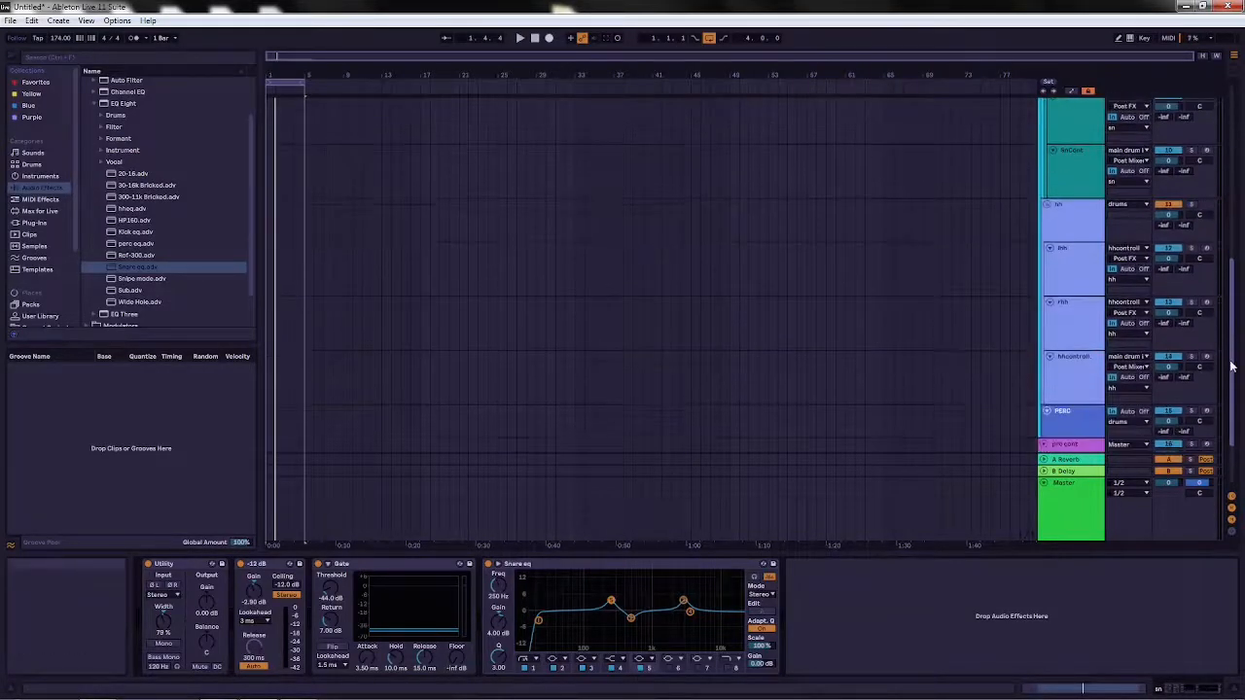
pyautogui.click(1060, 259)
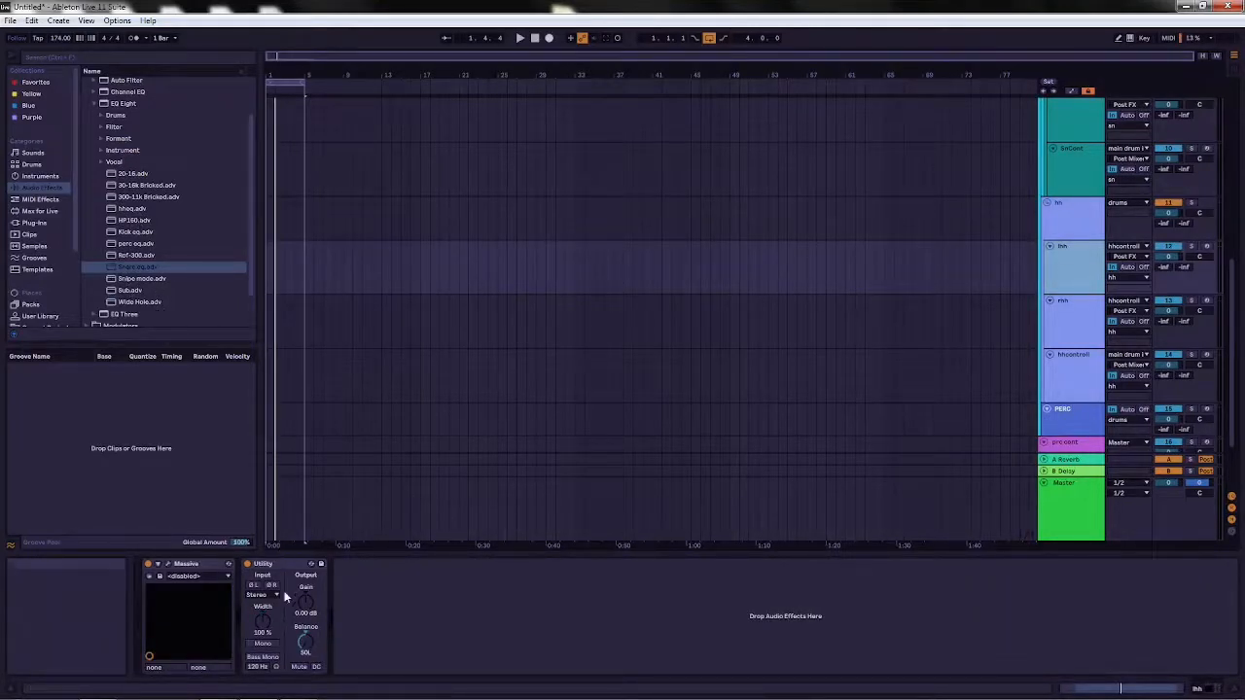
pyautogui.click(1070, 219)
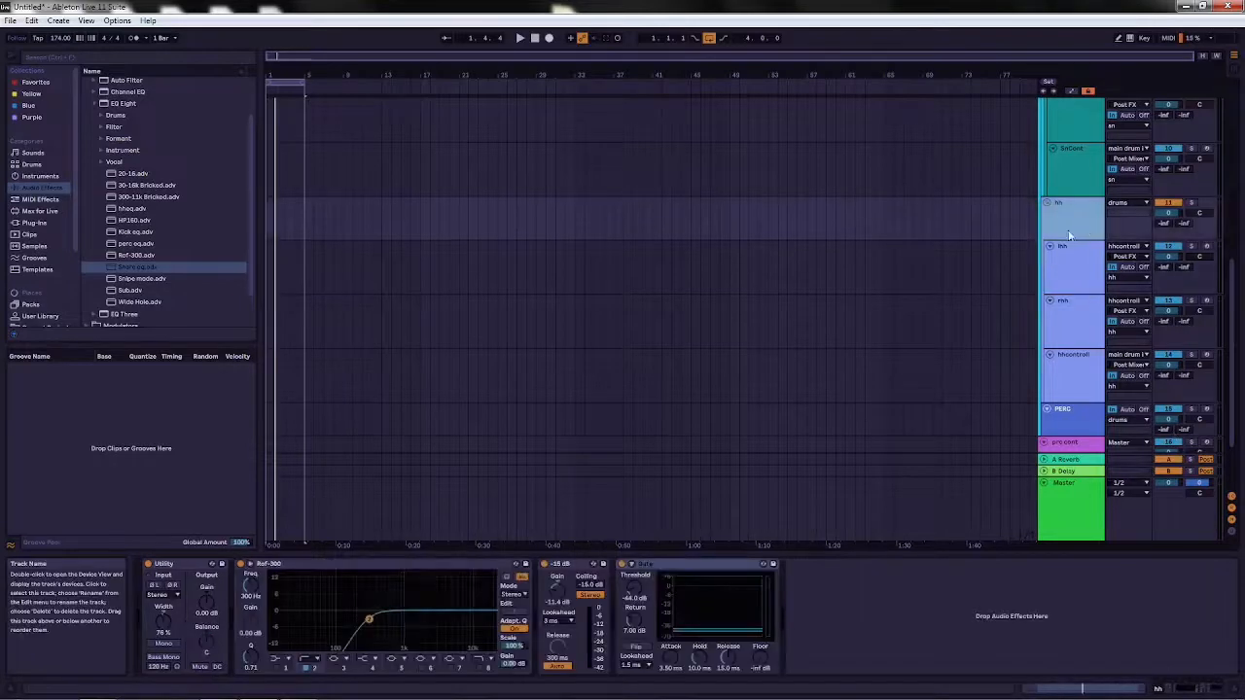
pyautogui.click(516, 564)
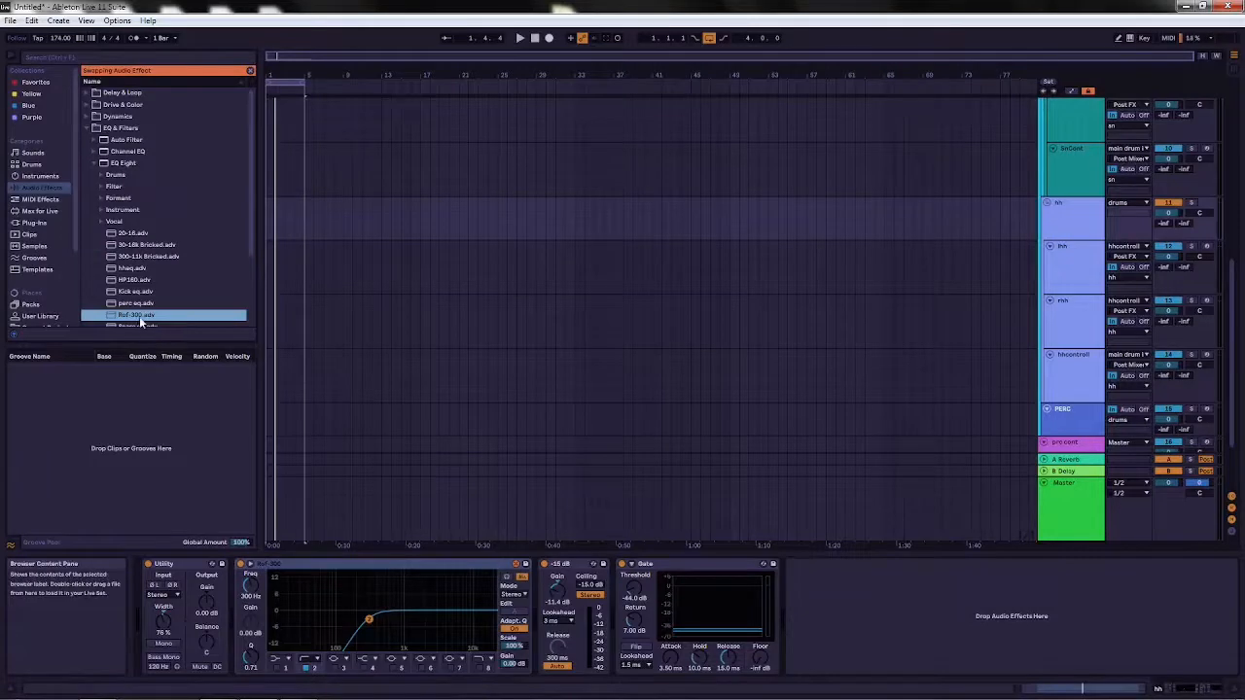
pyautogui.click(128, 269)
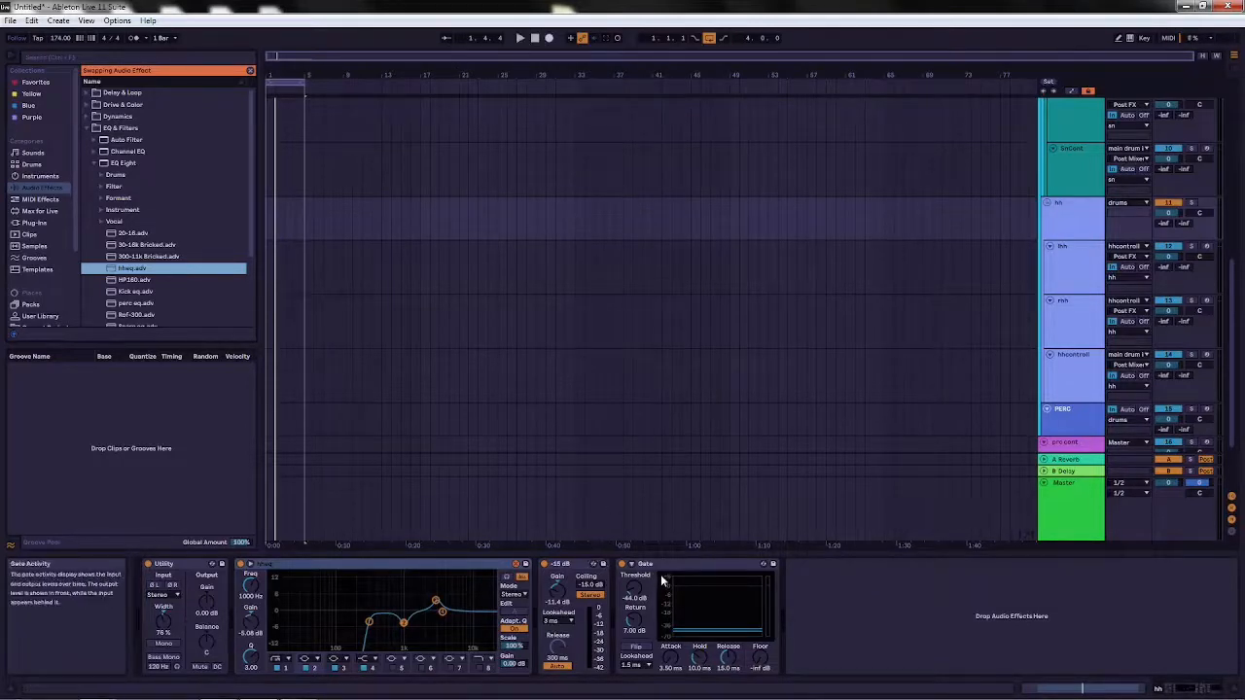
pyautogui.click(691, 566)
pyautogui.moveTo(238, 613); pyautogui.dragTo(243, 611)
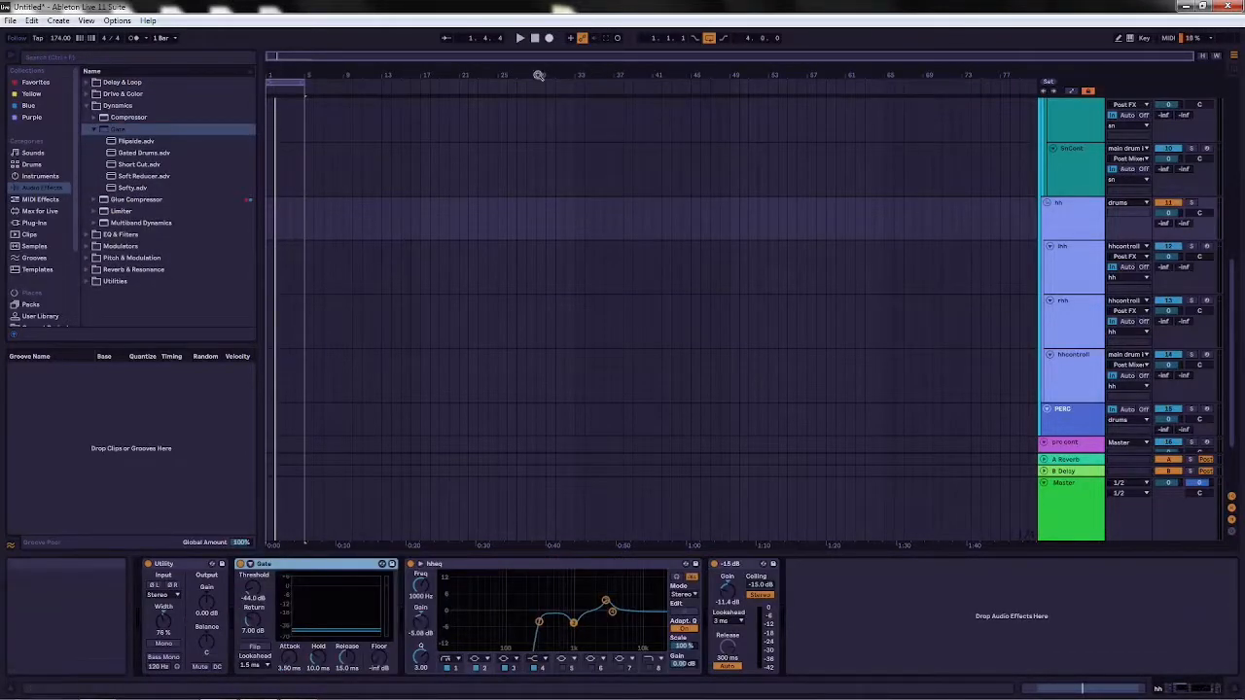
# Audition the loop with the hheq EQ active, stop playback and bypass that EQ.
pyautogui.click(519, 38)
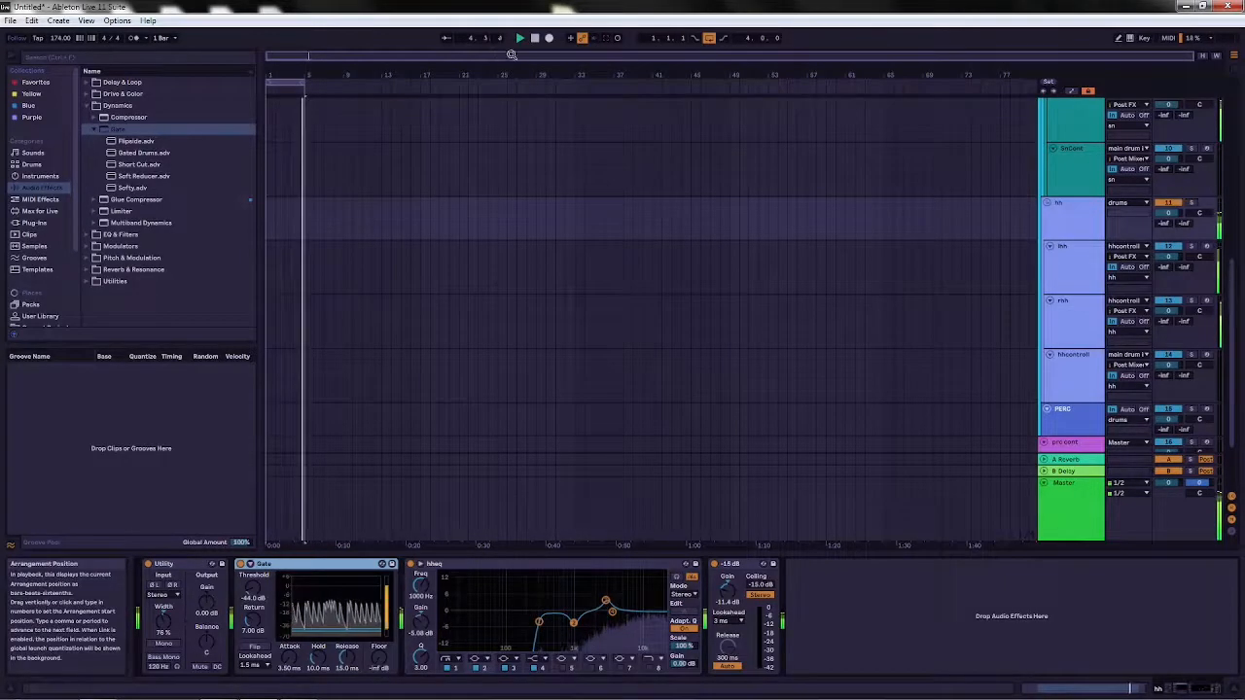
pyautogui.press('space')
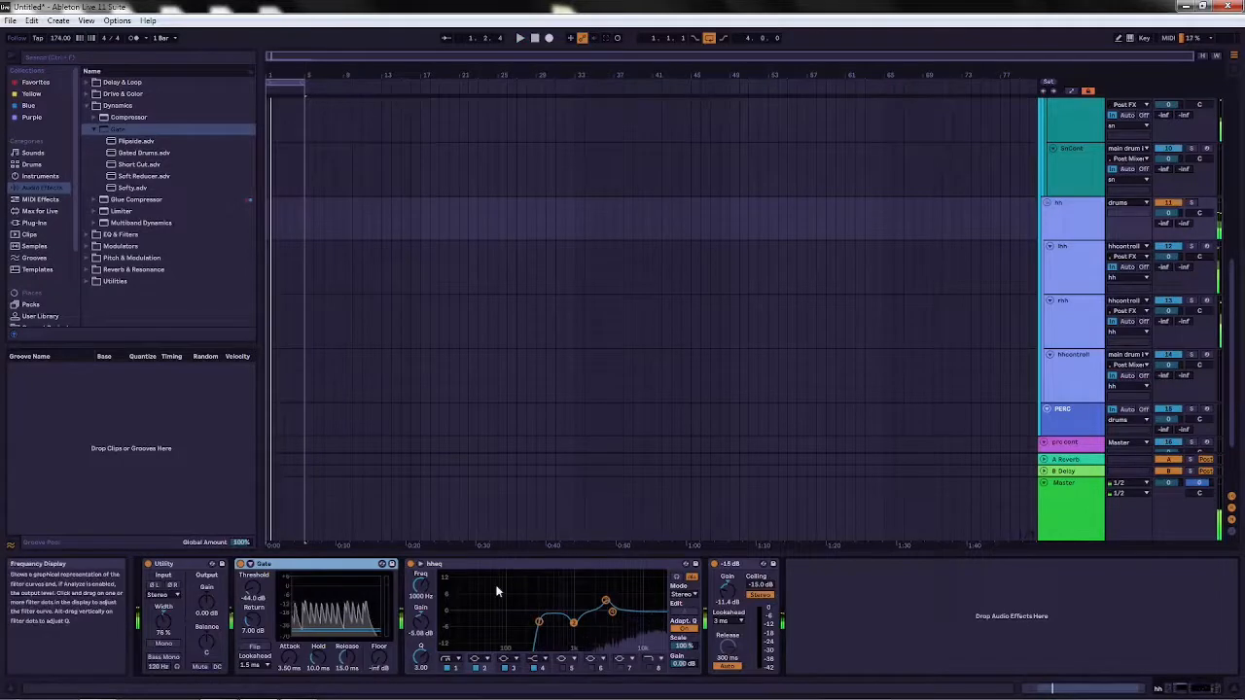
pyautogui.click(410, 566)
# Move the sn group's -12 dB limiter to the end of its chain and bypass the Snare eq.
pyautogui.scroll(5, 1068, 209)
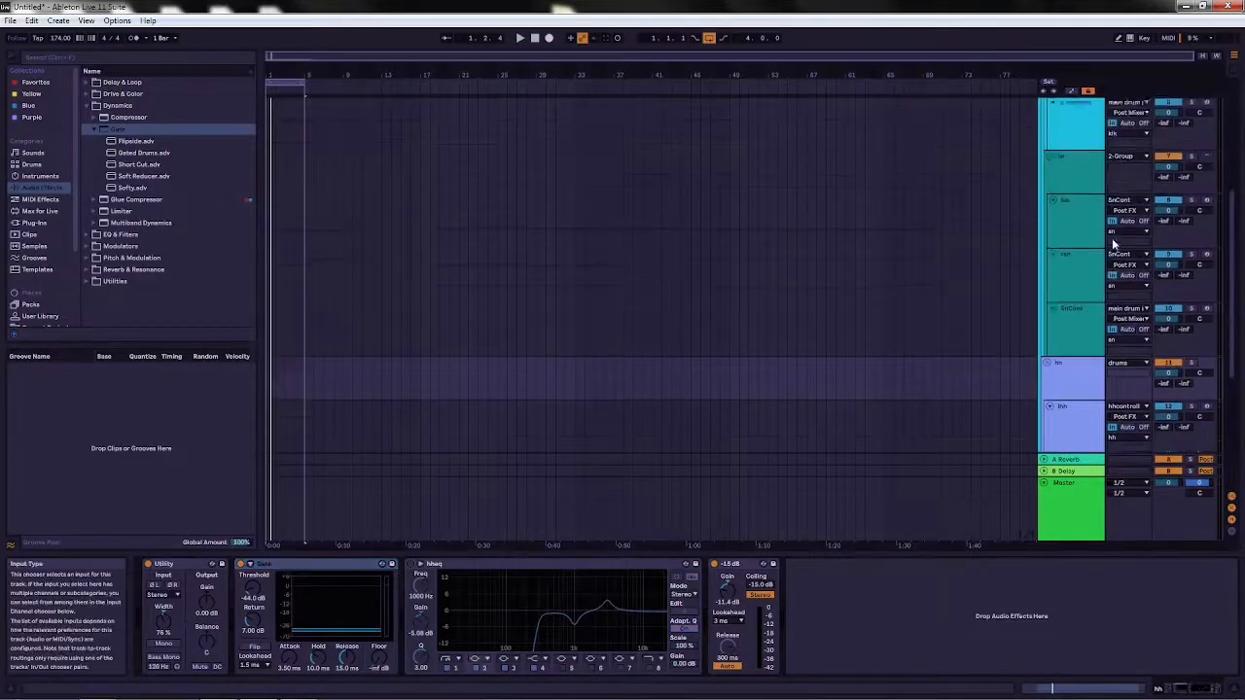
pyautogui.click(1063, 207)
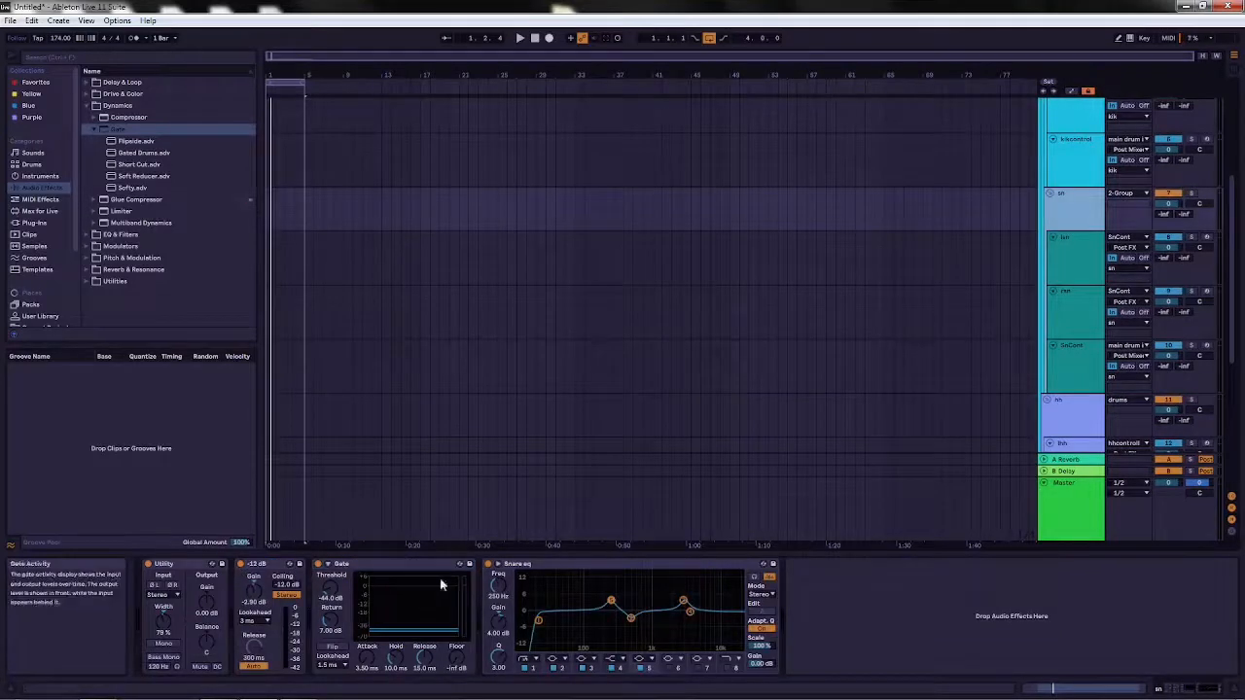
pyautogui.moveTo(261, 564); pyautogui.dragTo(856, 615)
pyautogui.click(411, 564)
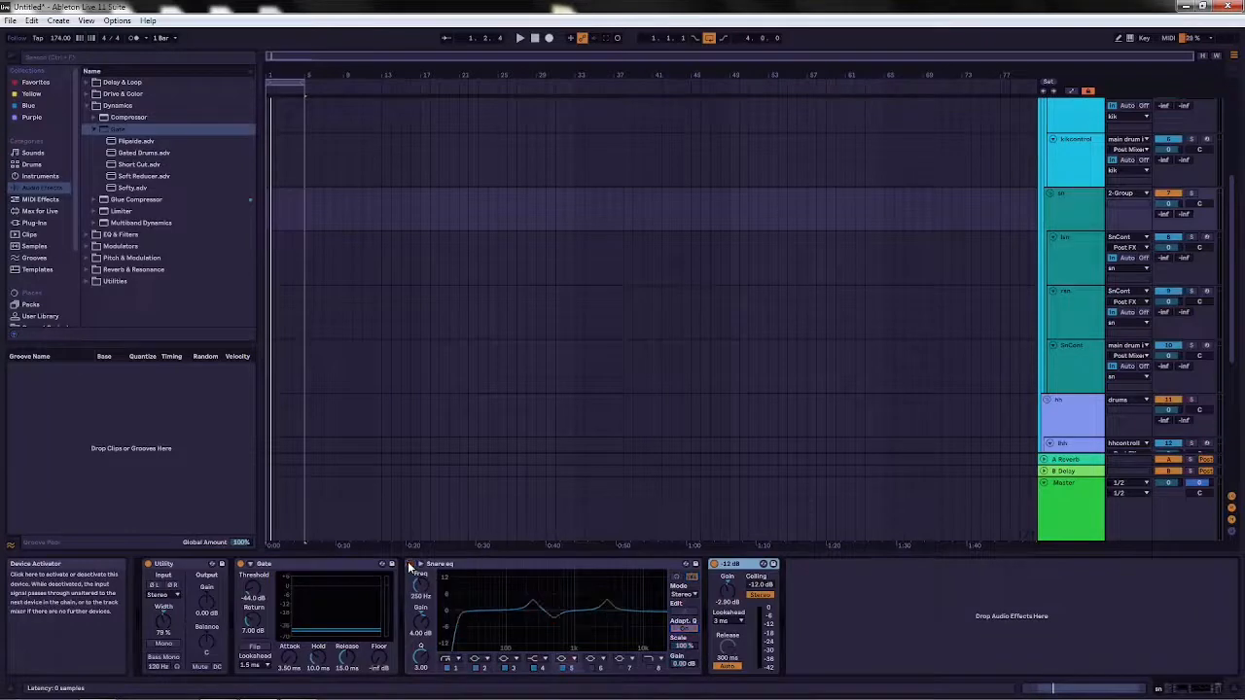
# Bypass the Kick eq on the kik group and audition the loop without the group EQs.
pyautogui.scroll(3, 934, 298)
pyautogui.scroll(1, 934, 301)
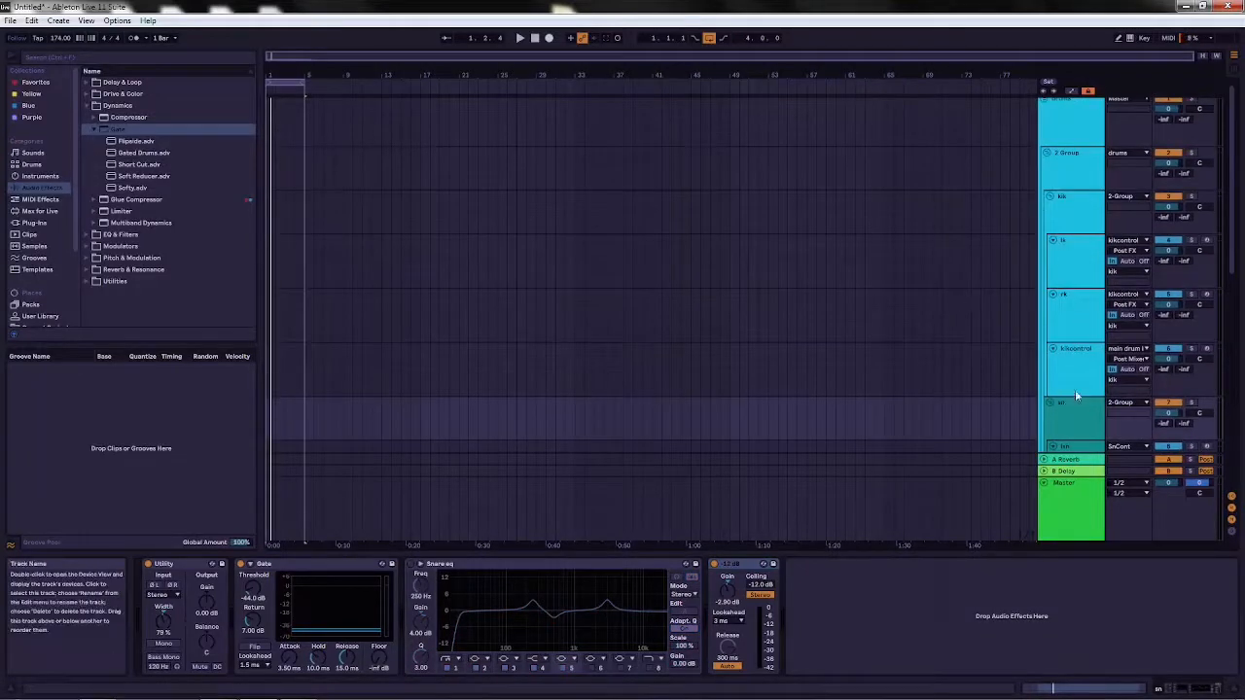
pyautogui.click(1066, 215)
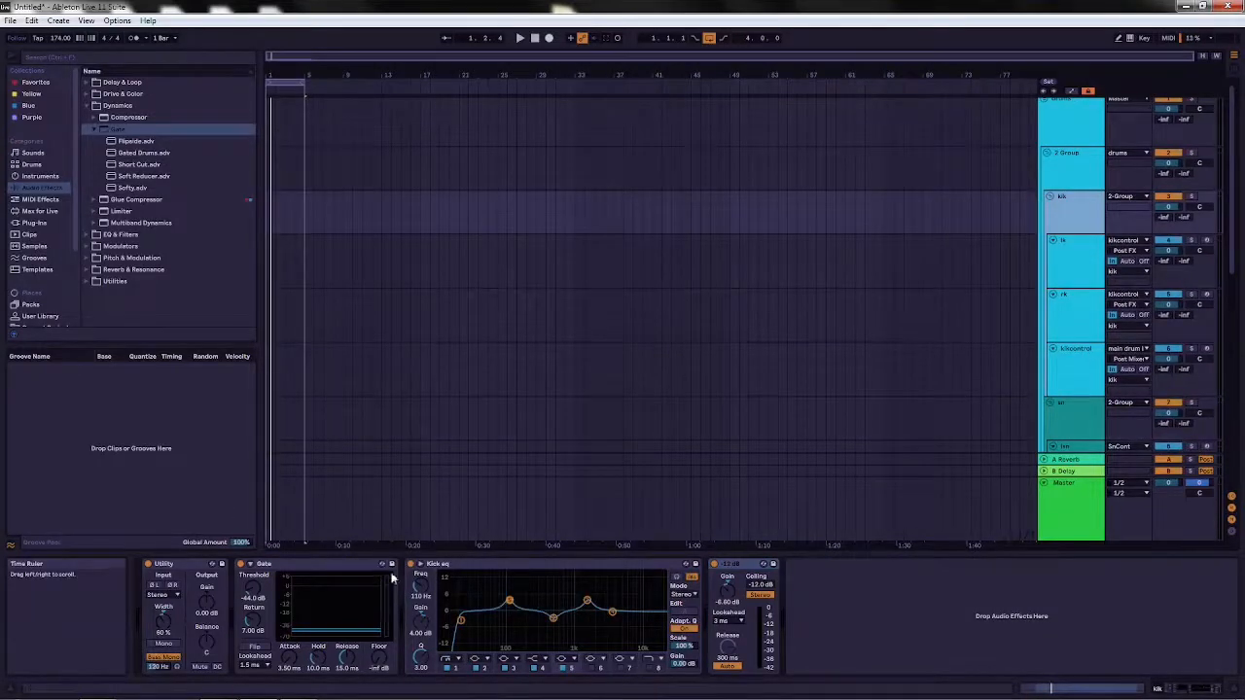
pyautogui.click(519, 38)
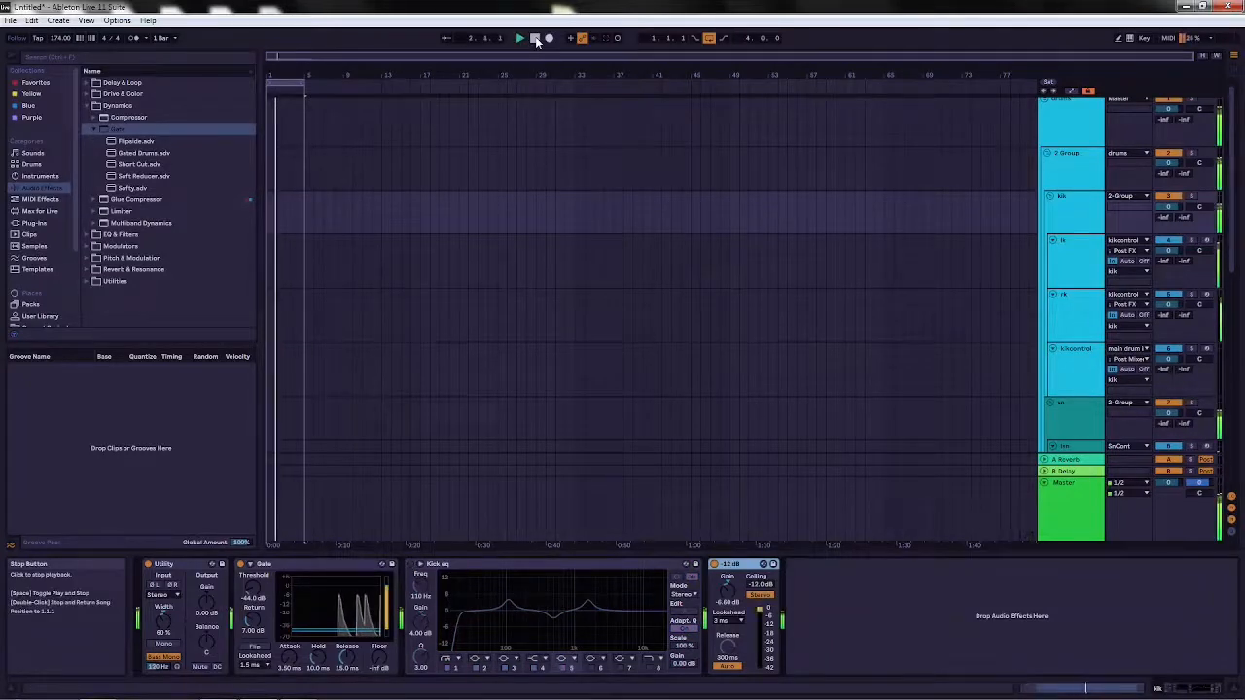
pyautogui.click(536, 38)
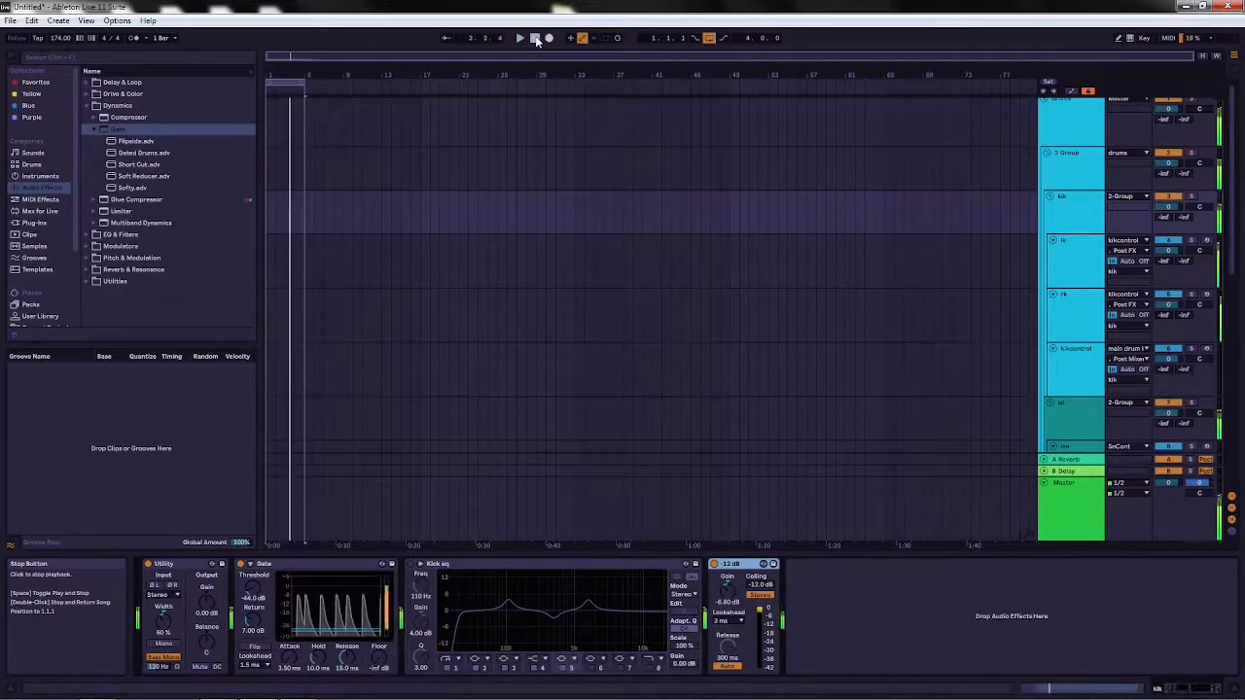
# Reactivate the Kick eq, Snare eq and hheq on the kik, sn and hh groups and play the loop.
pyautogui.click(410, 564)
pyautogui.scroll(-1, 992, 395)
pyautogui.click(1070, 352)
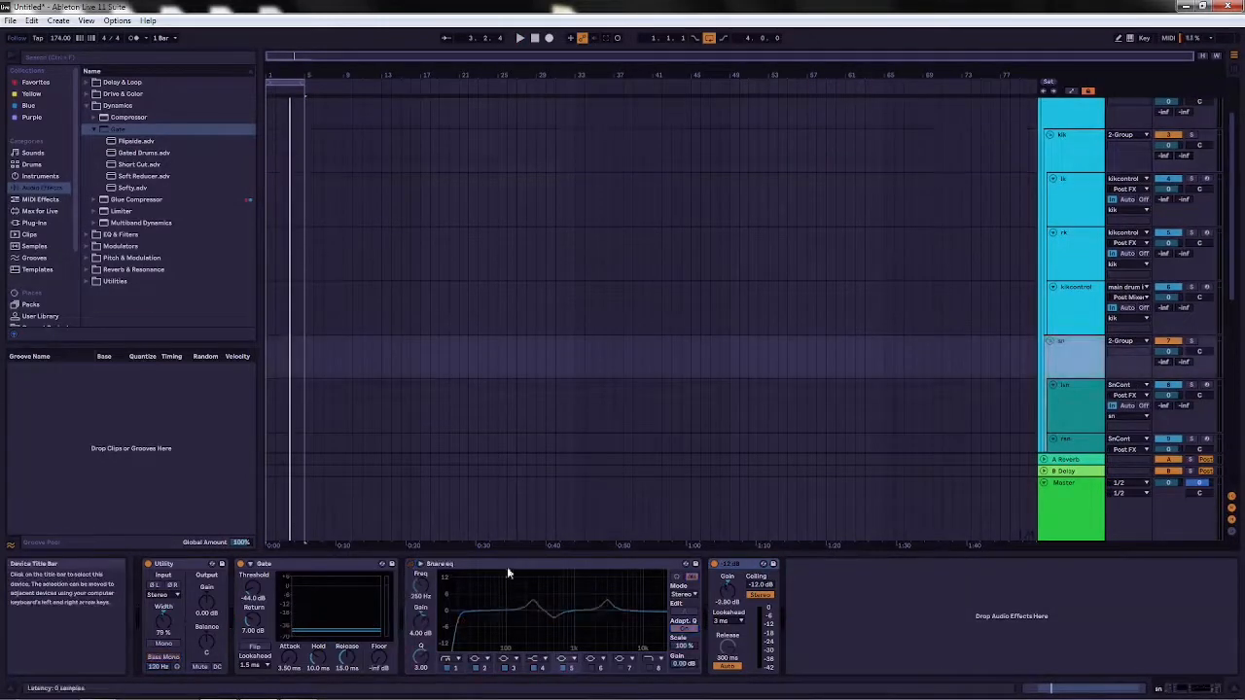
pyautogui.scroll(-3, 1080, 389)
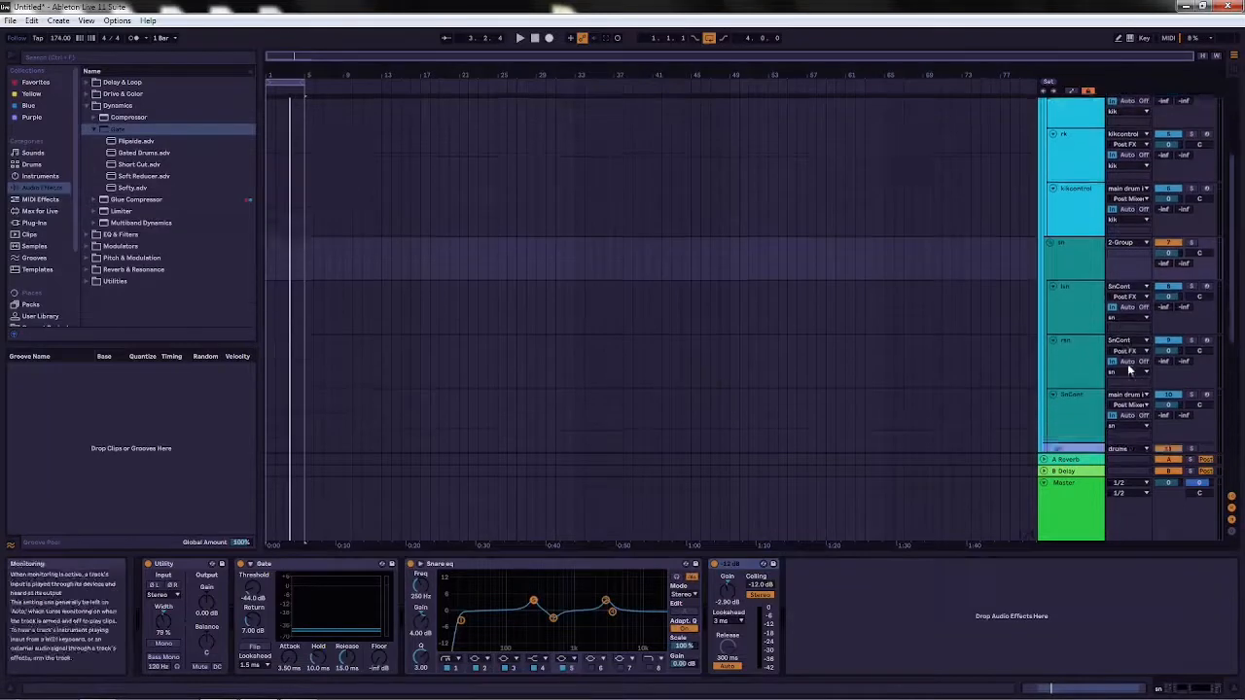
pyautogui.click(1086, 399)
pyautogui.click(410, 564)
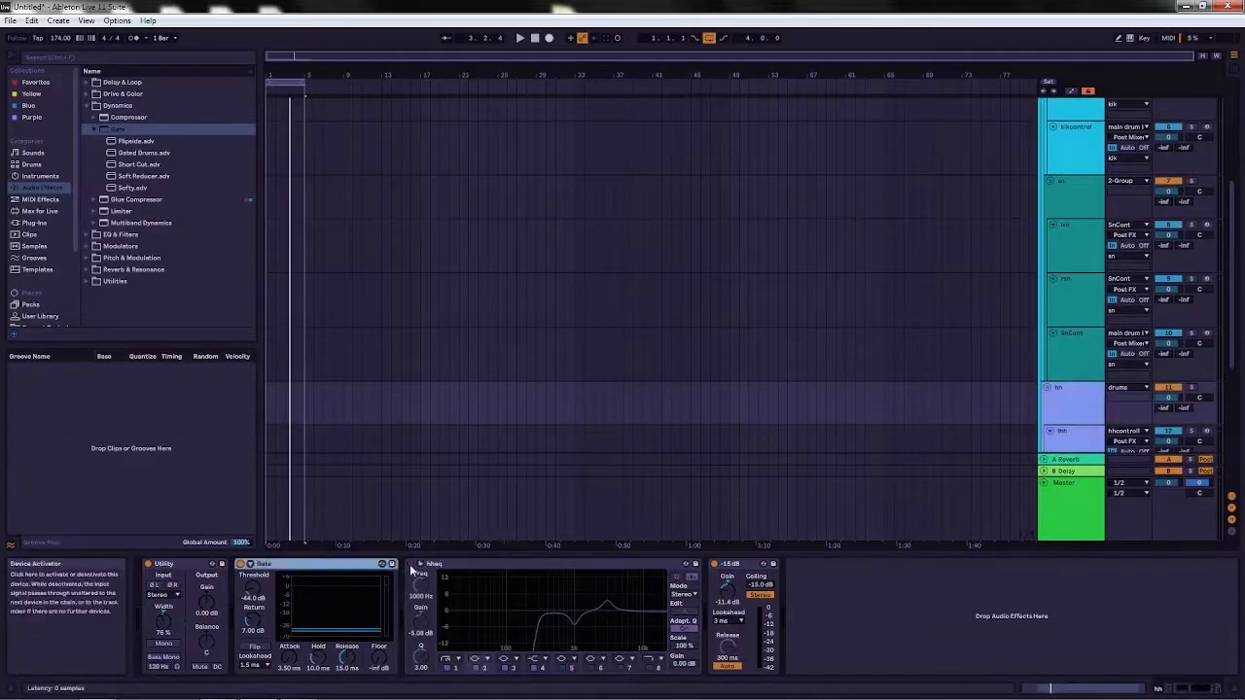
pyautogui.press('space')
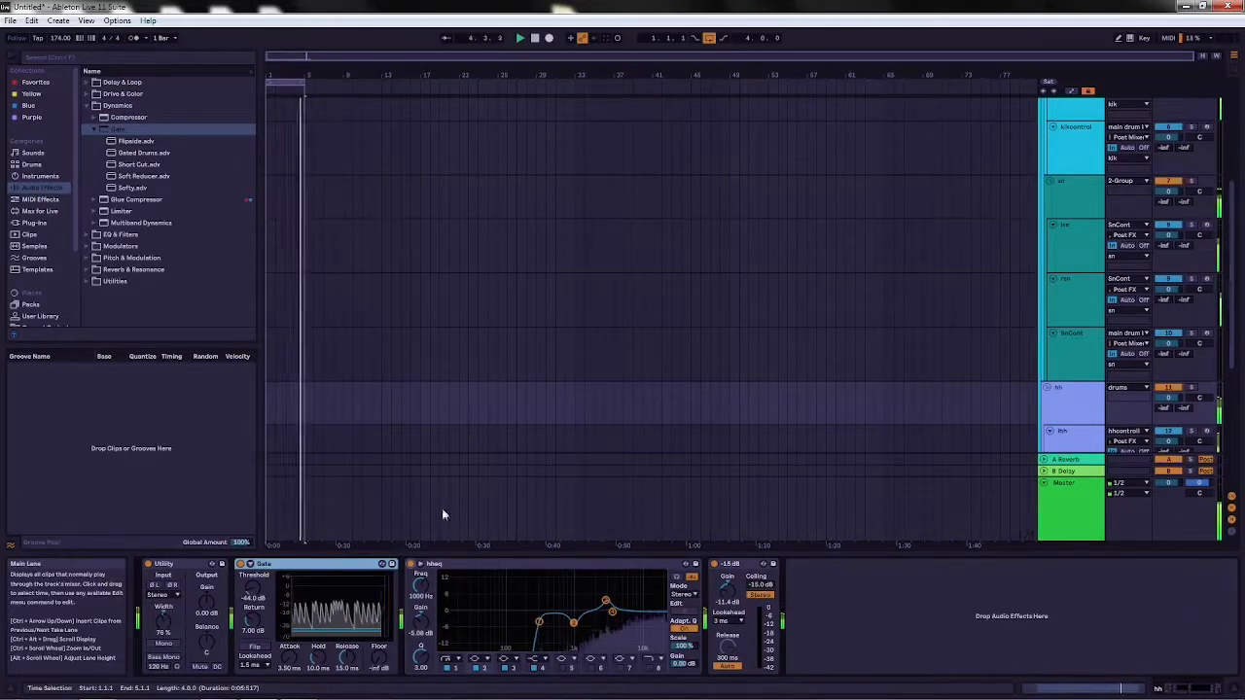
# Stop playback, audition the loop with the drums group's Drum Buss shown, and check the Master track's device chain.
pyautogui.click(534, 40)
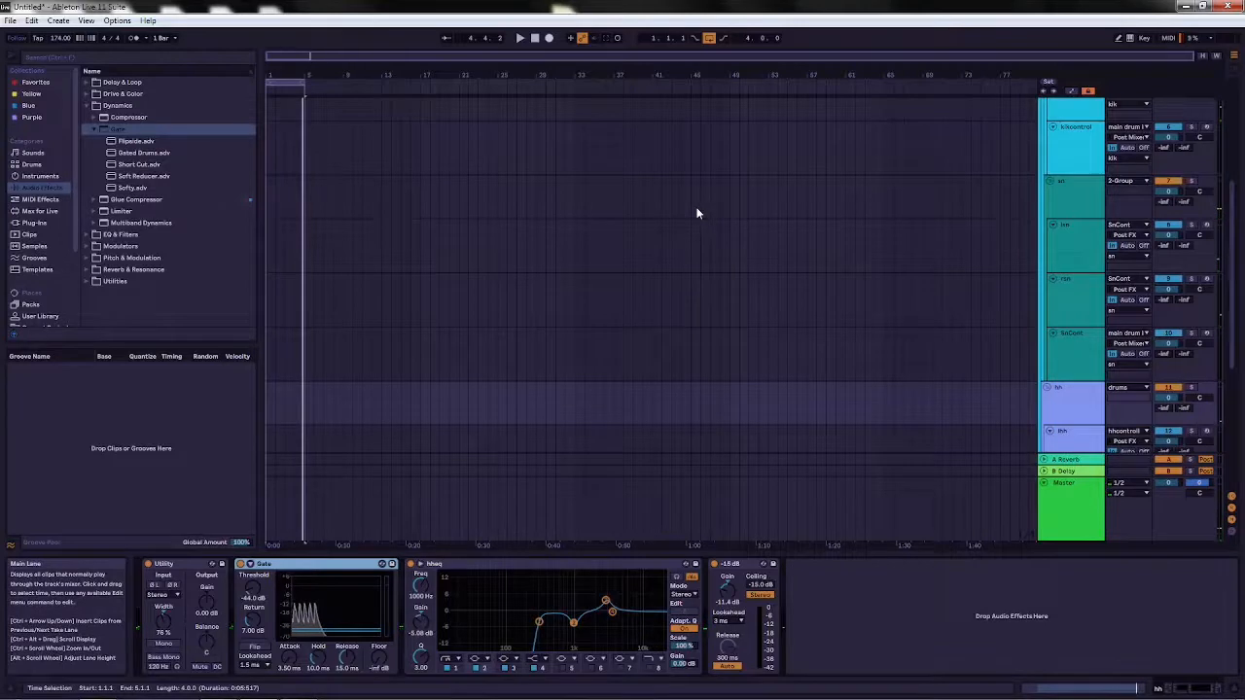
pyautogui.moveTo(1233, 216); pyautogui.dragTo(1233, 132)
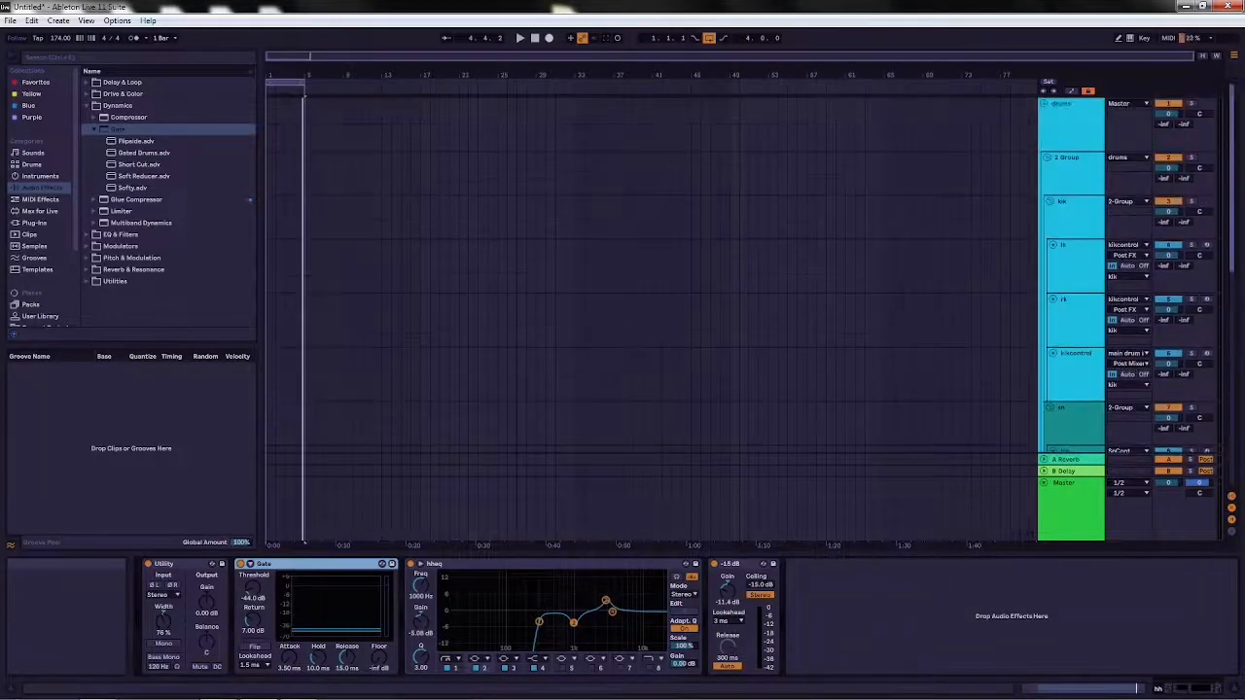
pyautogui.click(1067, 135)
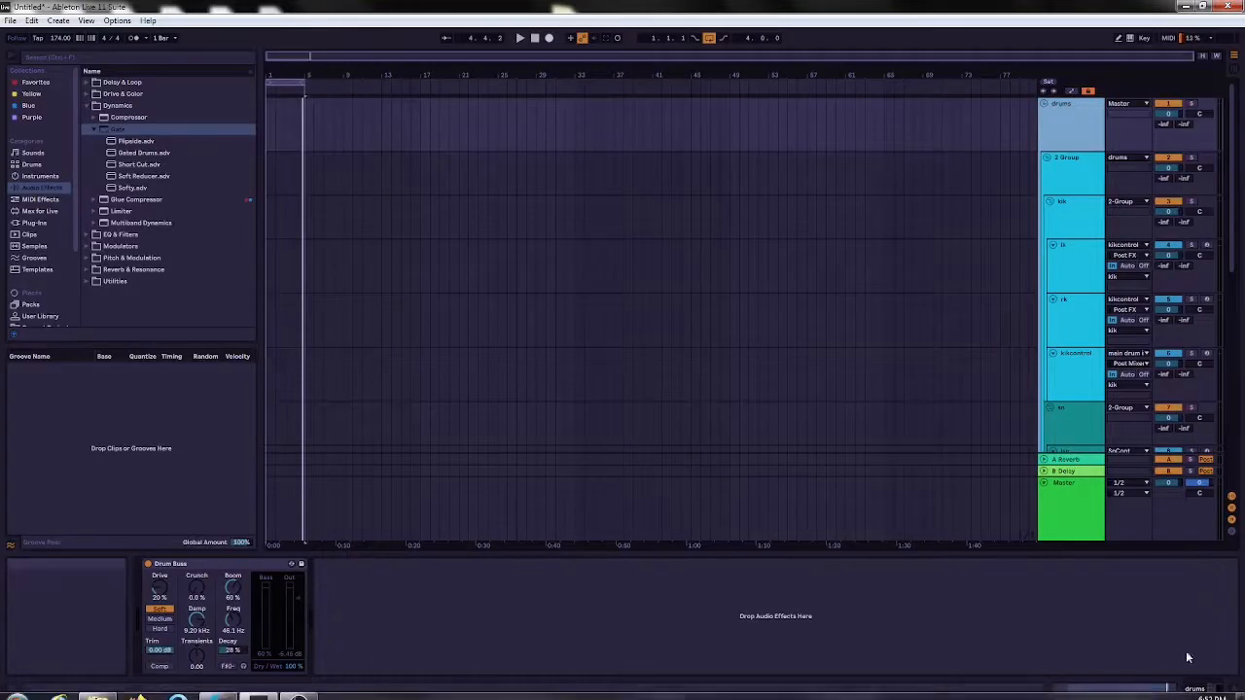
pyautogui.press('space')
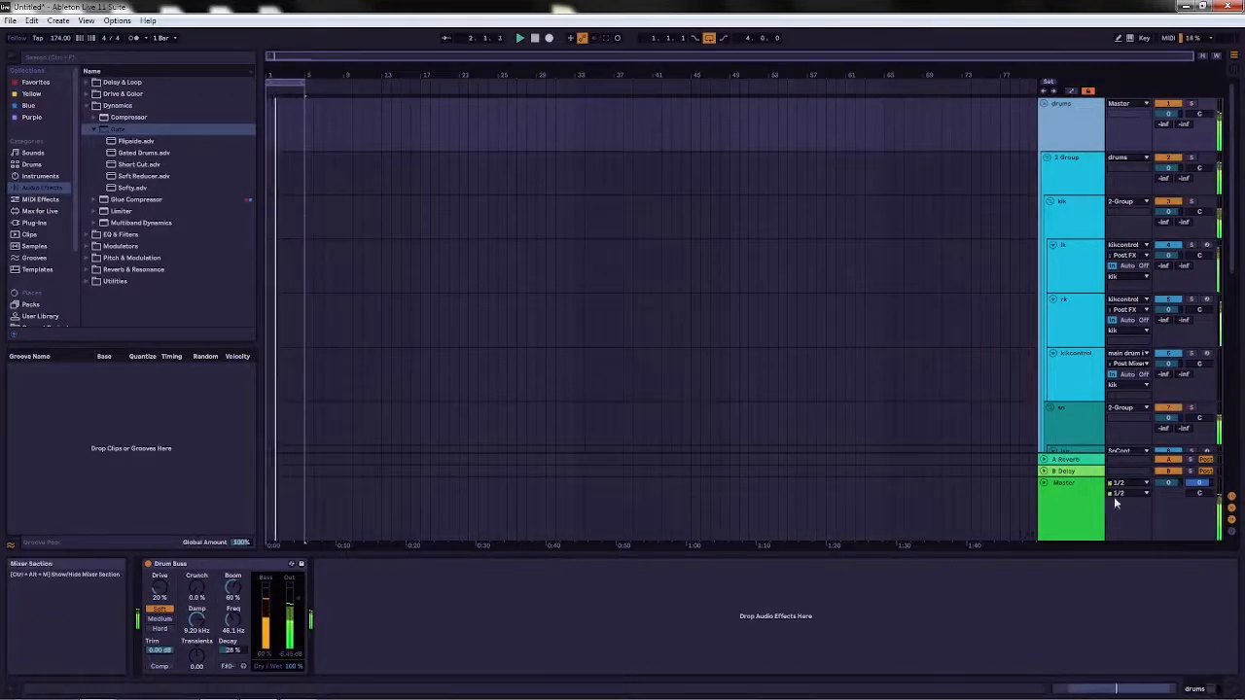
pyautogui.click(1066, 482)
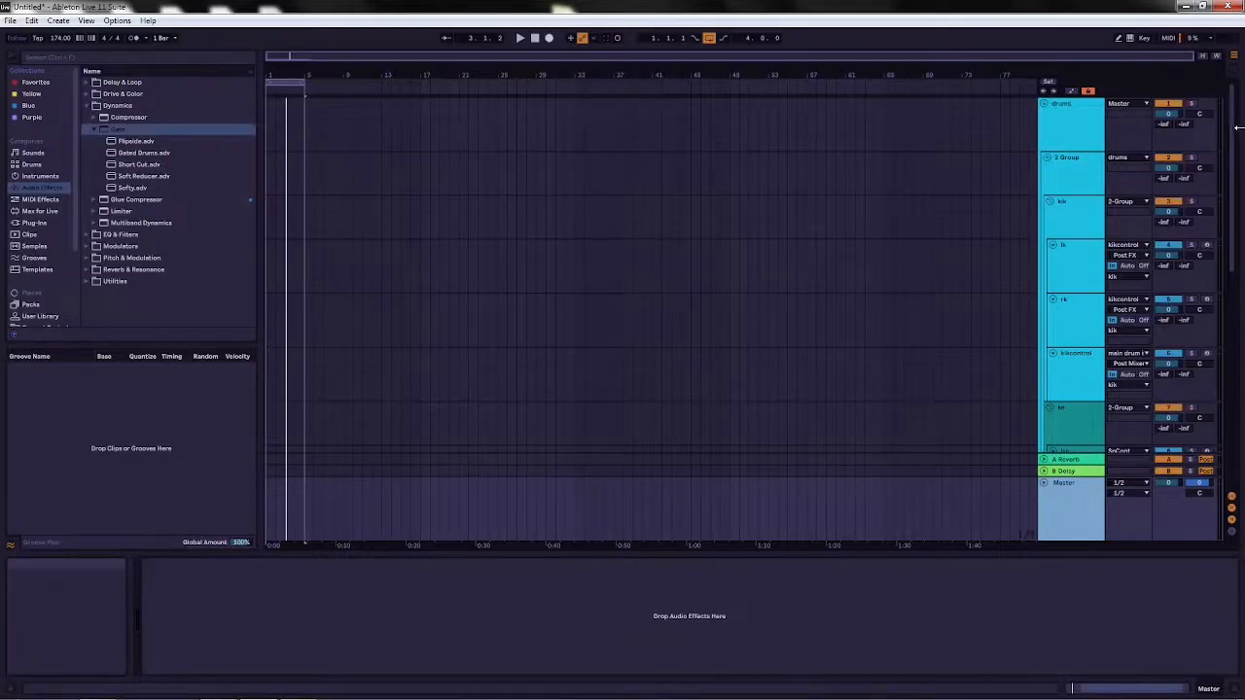
pyautogui.scroll(-2, 1235, 143)
pyautogui.scroll(2, 1235, 143)
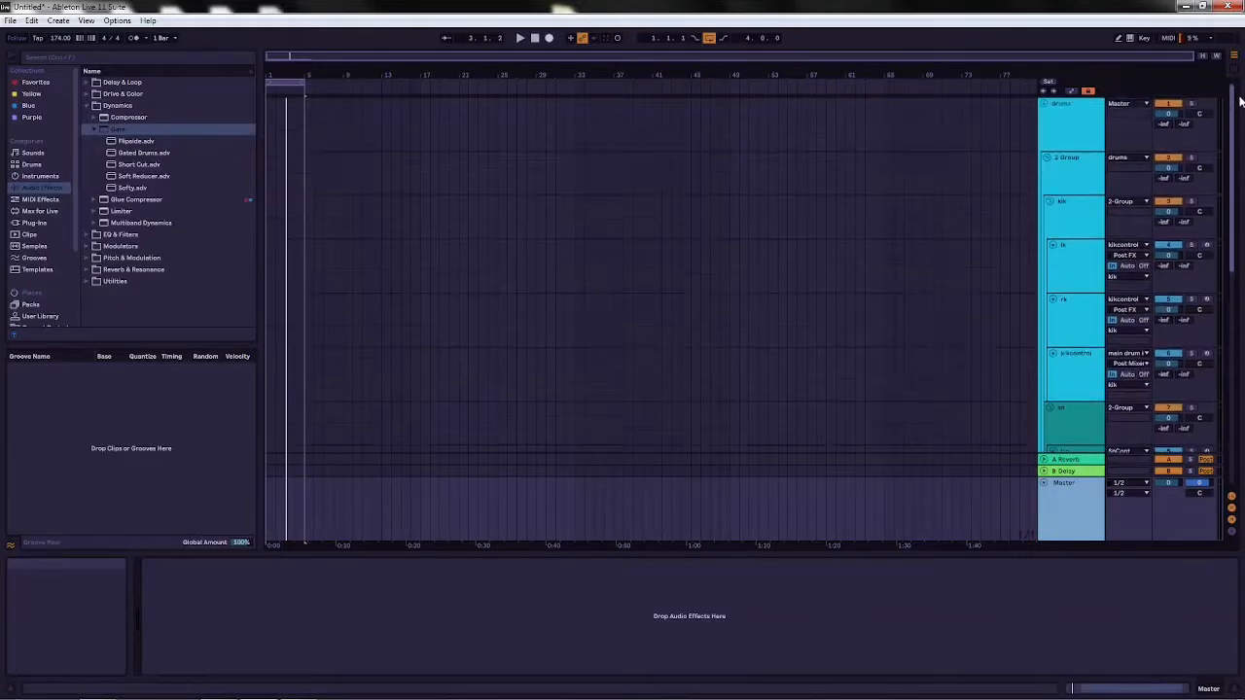
pyautogui.scroll(-10, 1240, 98)
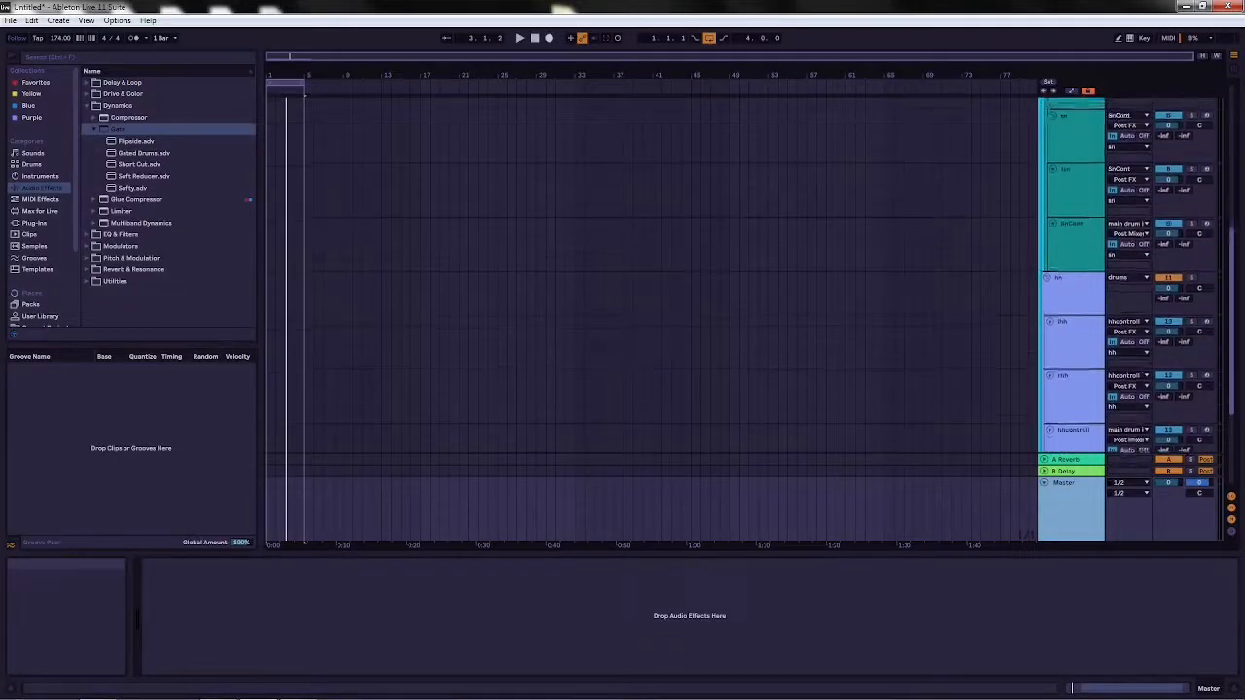
pyautogui.scroll(10, 1128, 273)
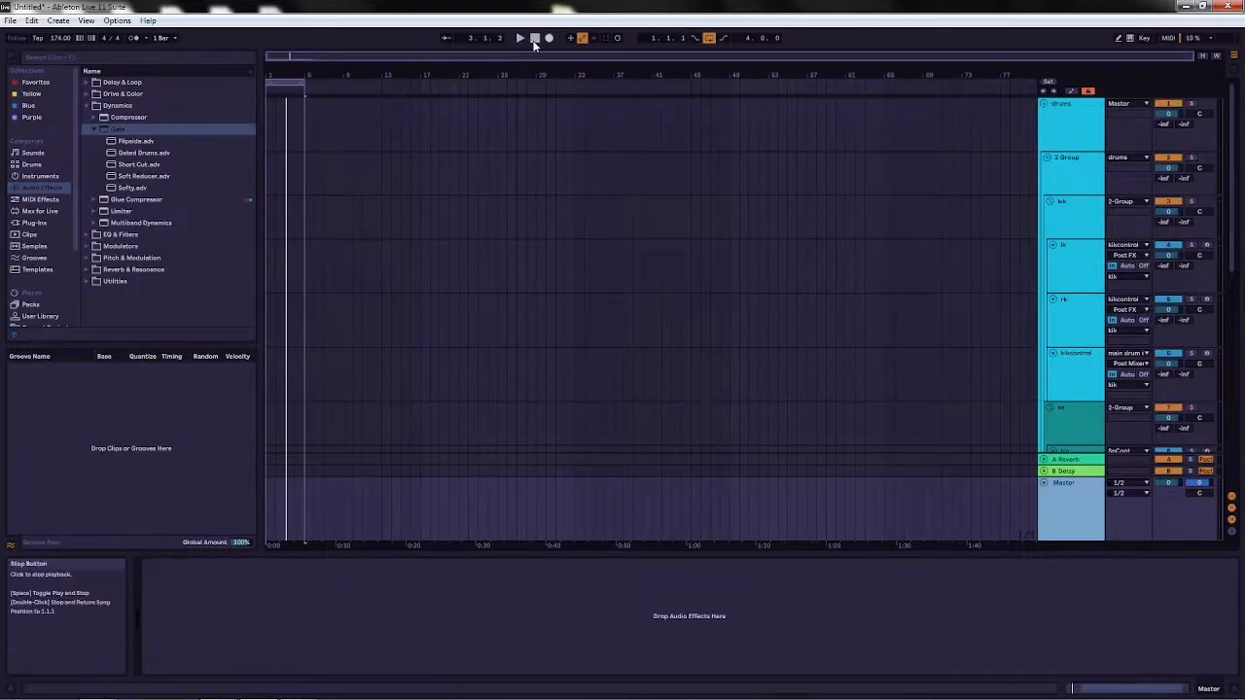
# Save the Live Set as a template named "eqd drum template".
pyautogui.click(10, 20)
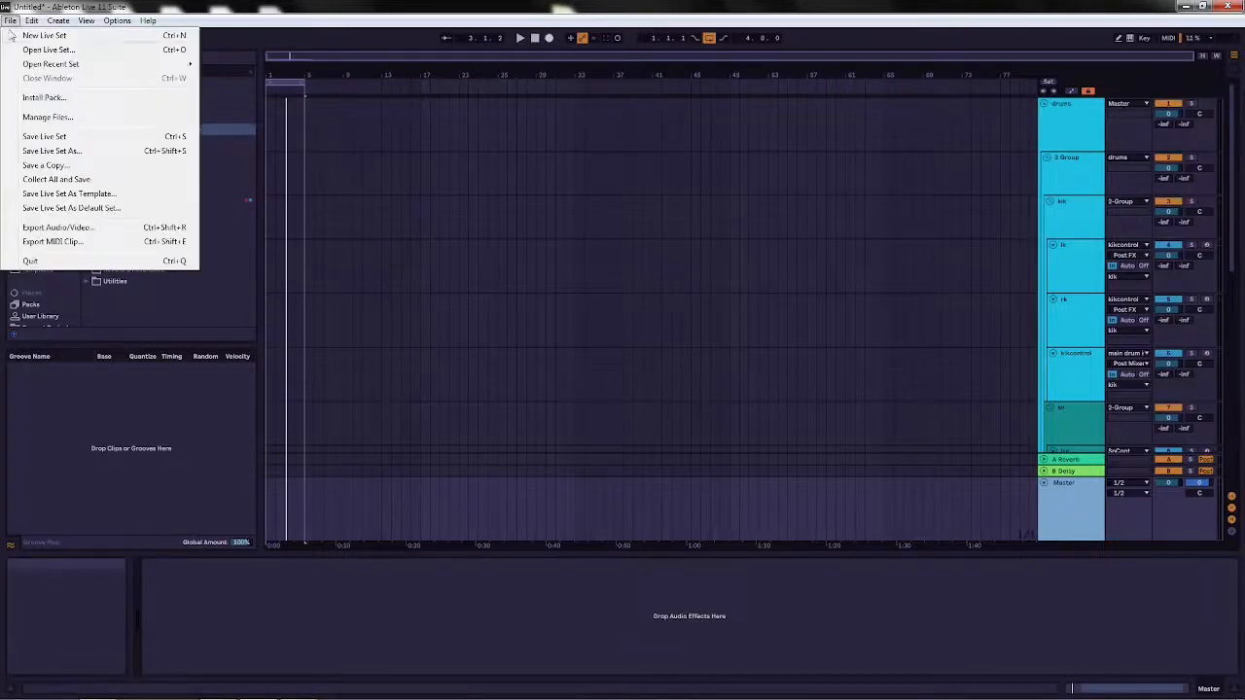
pyautogui.click(60, 199)
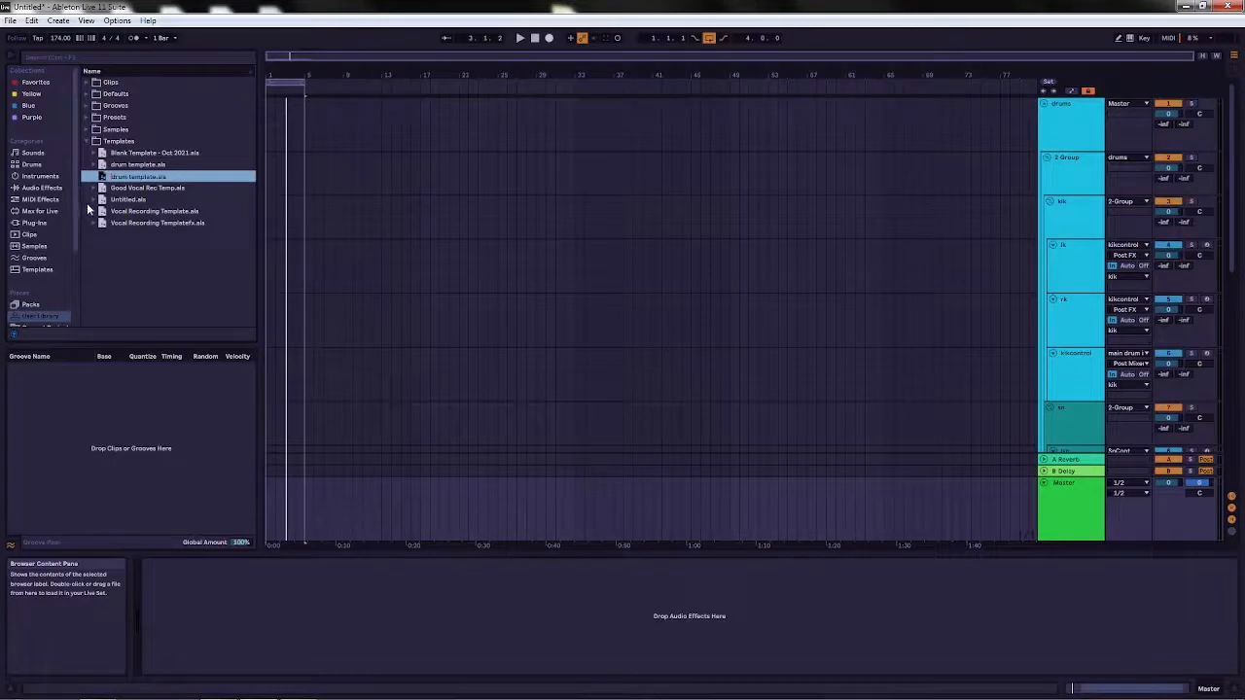
pyautogui.write('eg d')
pyautogui.press('Return')
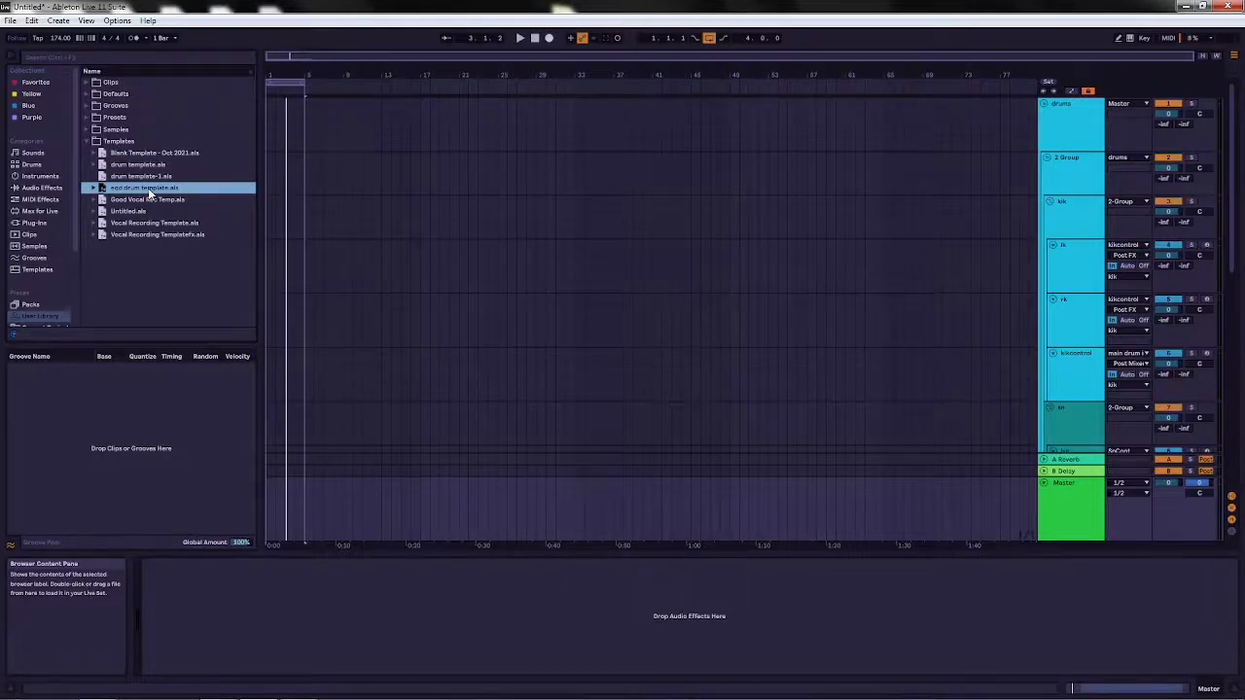
# Examine the kik group's Kick eq settings and the Master track's device chain.
pyautogui.click(1076, 205)
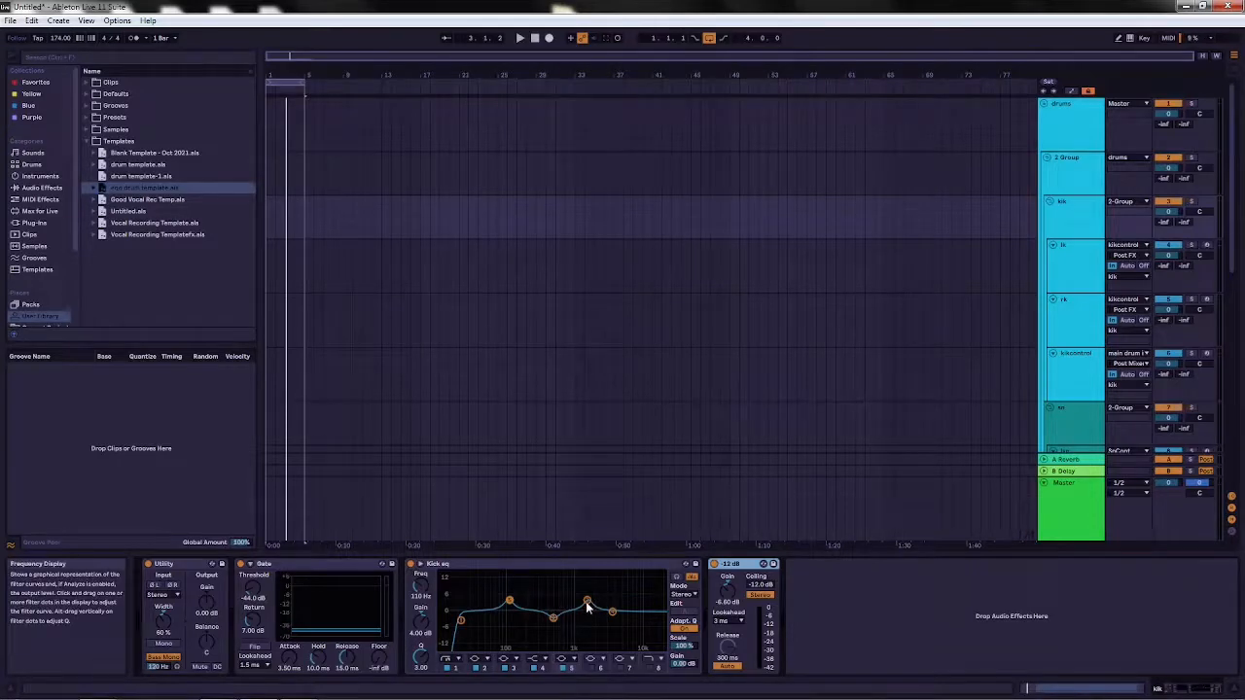
pyautogui.click(418, 635)
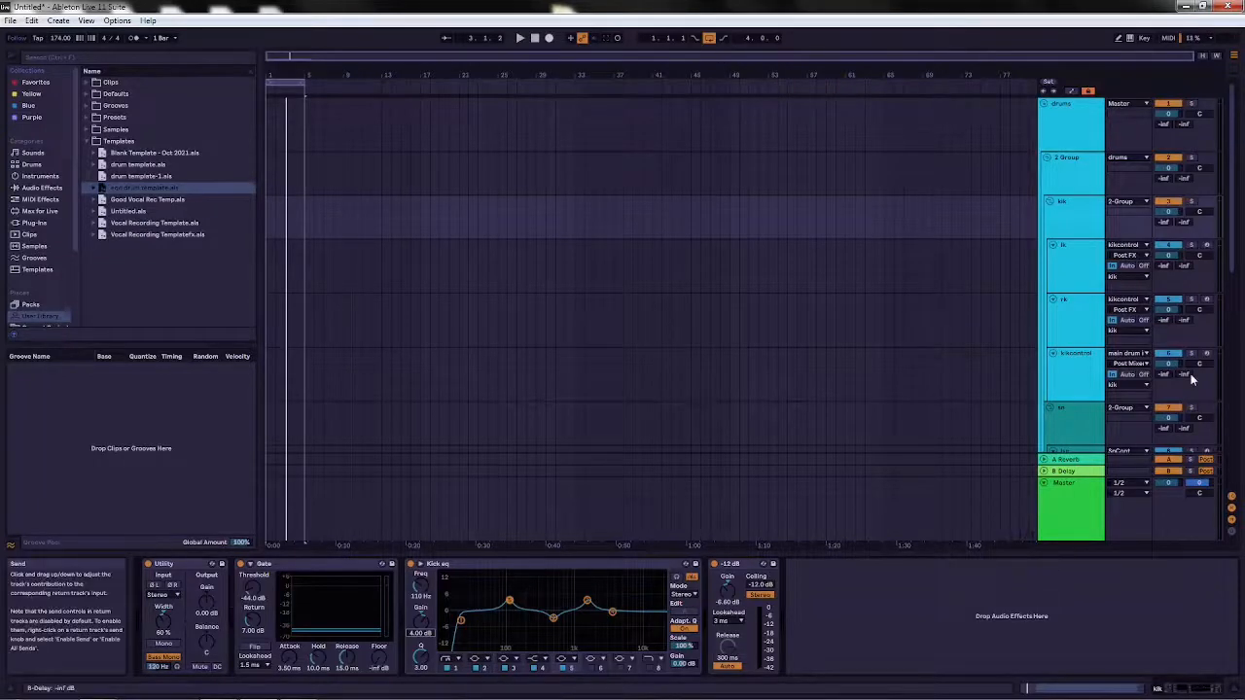
pyautogui.click(1058, 484)
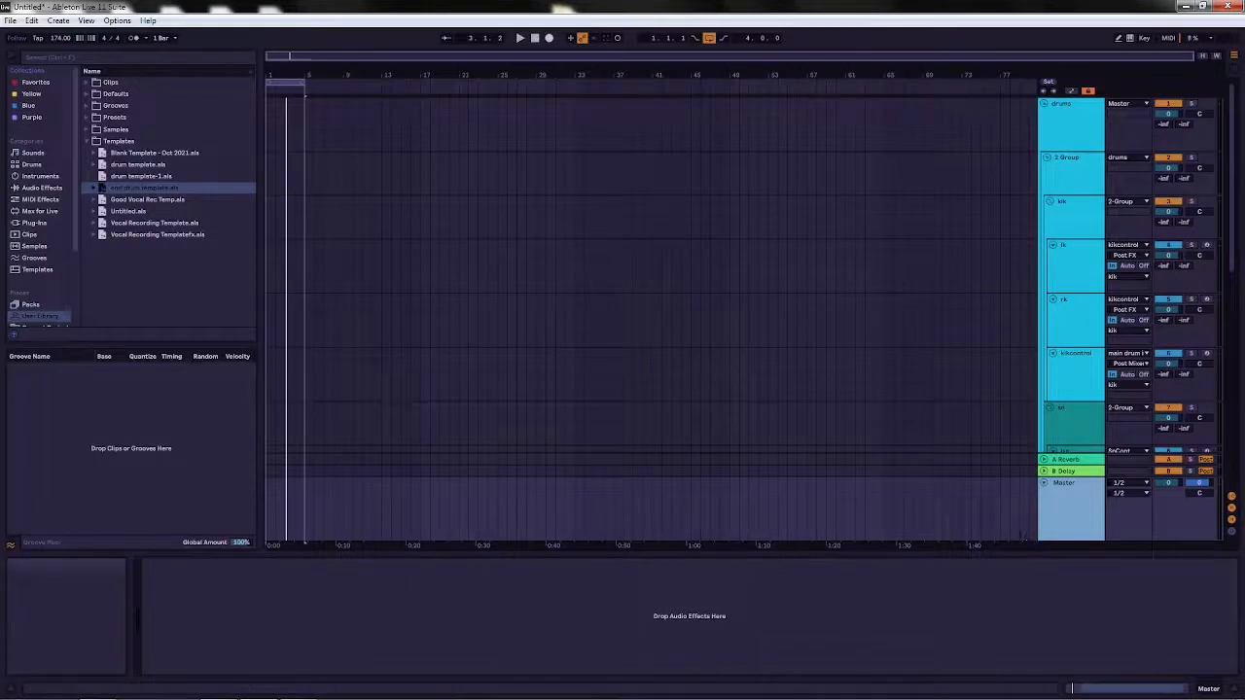
pyautogui.moveTo(179, 697)
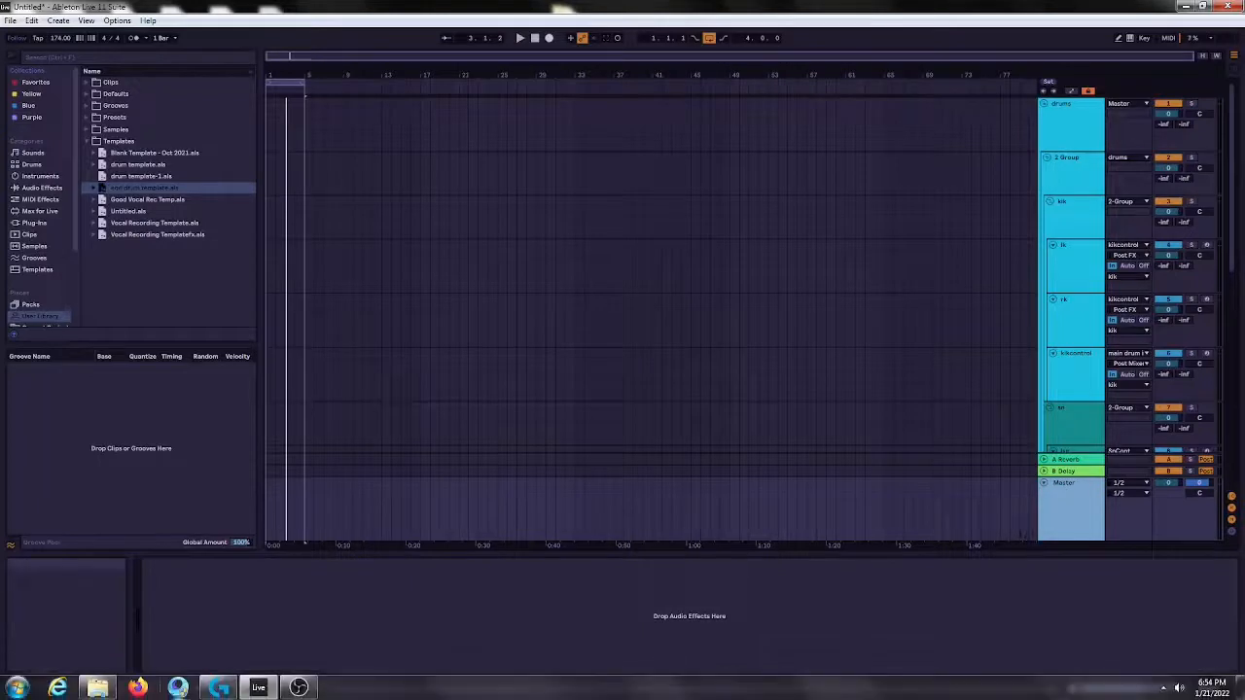
pyautogui.click(299, 689)
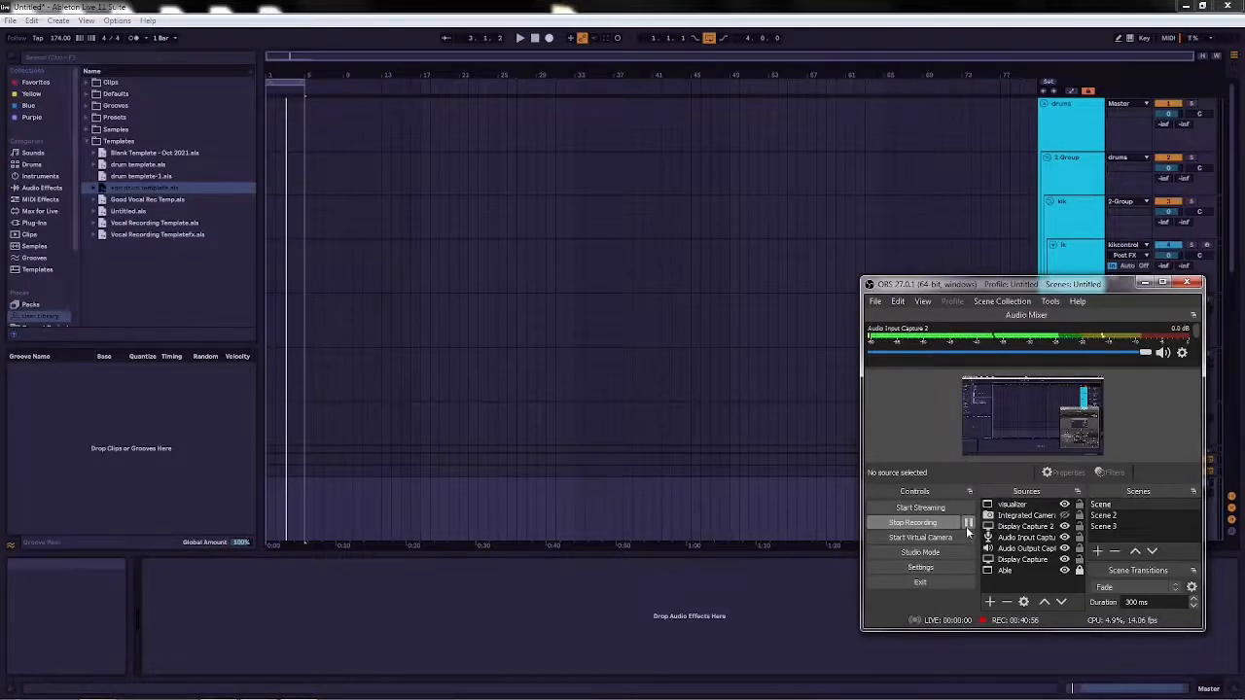
pyautogui.click(919, 523)
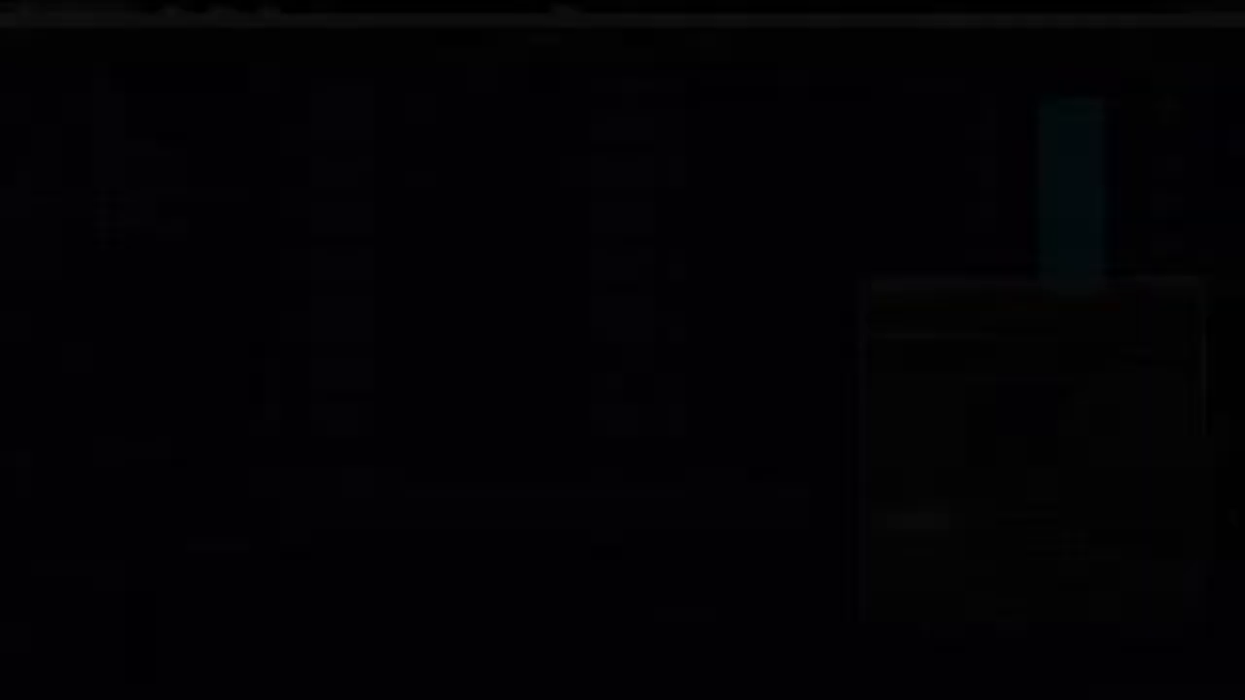